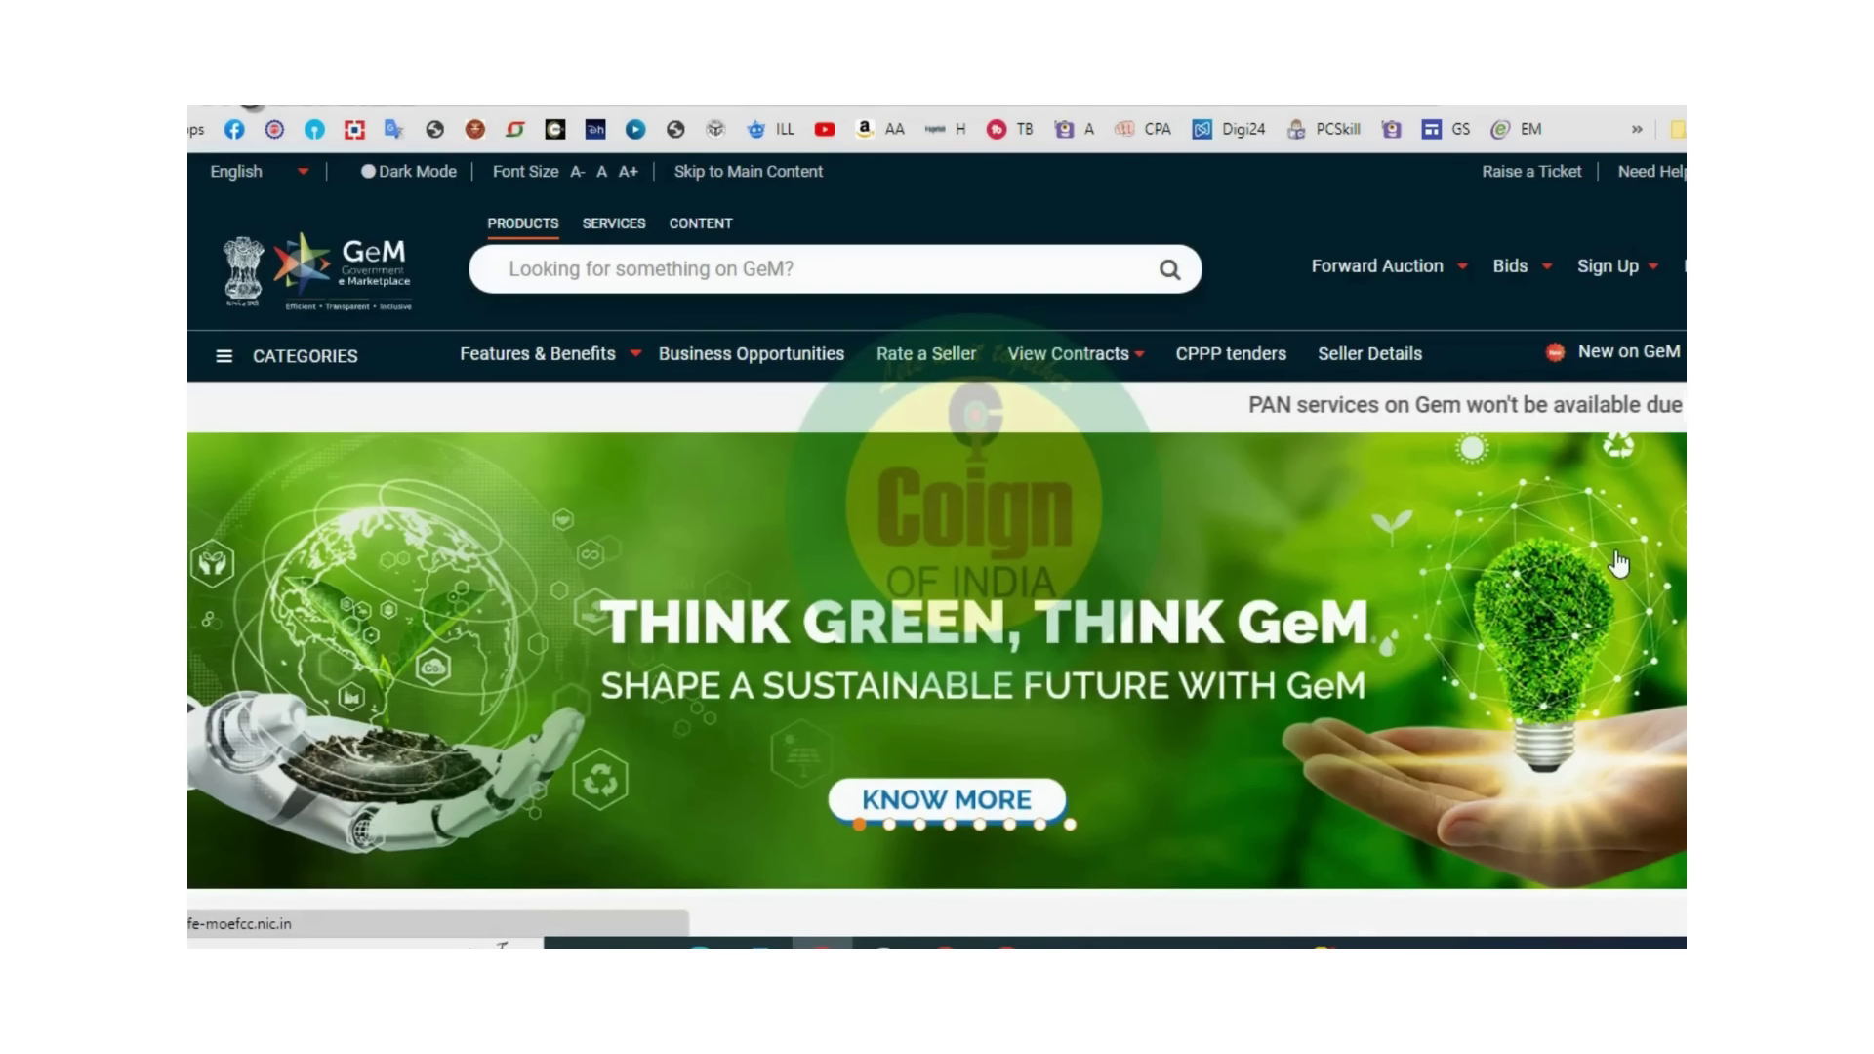
# - Choose Sign Up > Seller/Service Provider to reach the registration pre-requisites page
pyautogui.click(1610, 266)
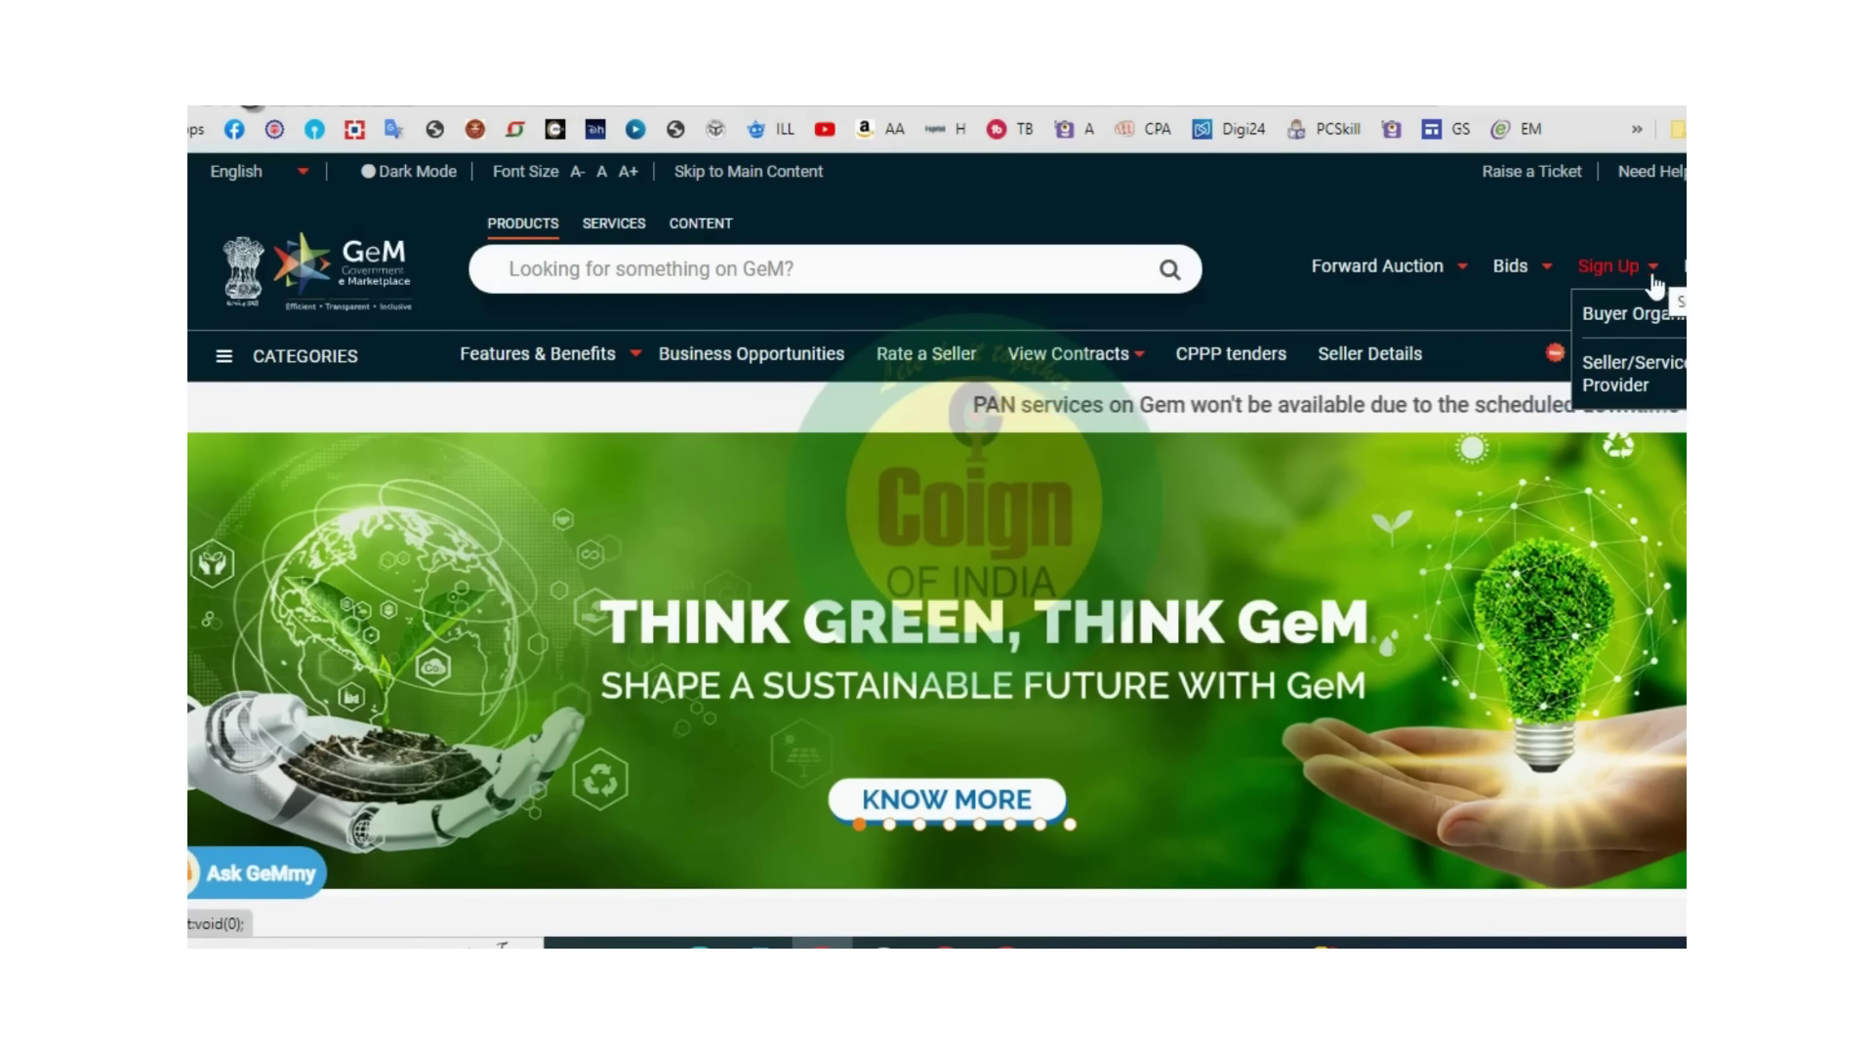
pyautogui.click(1635, 385)
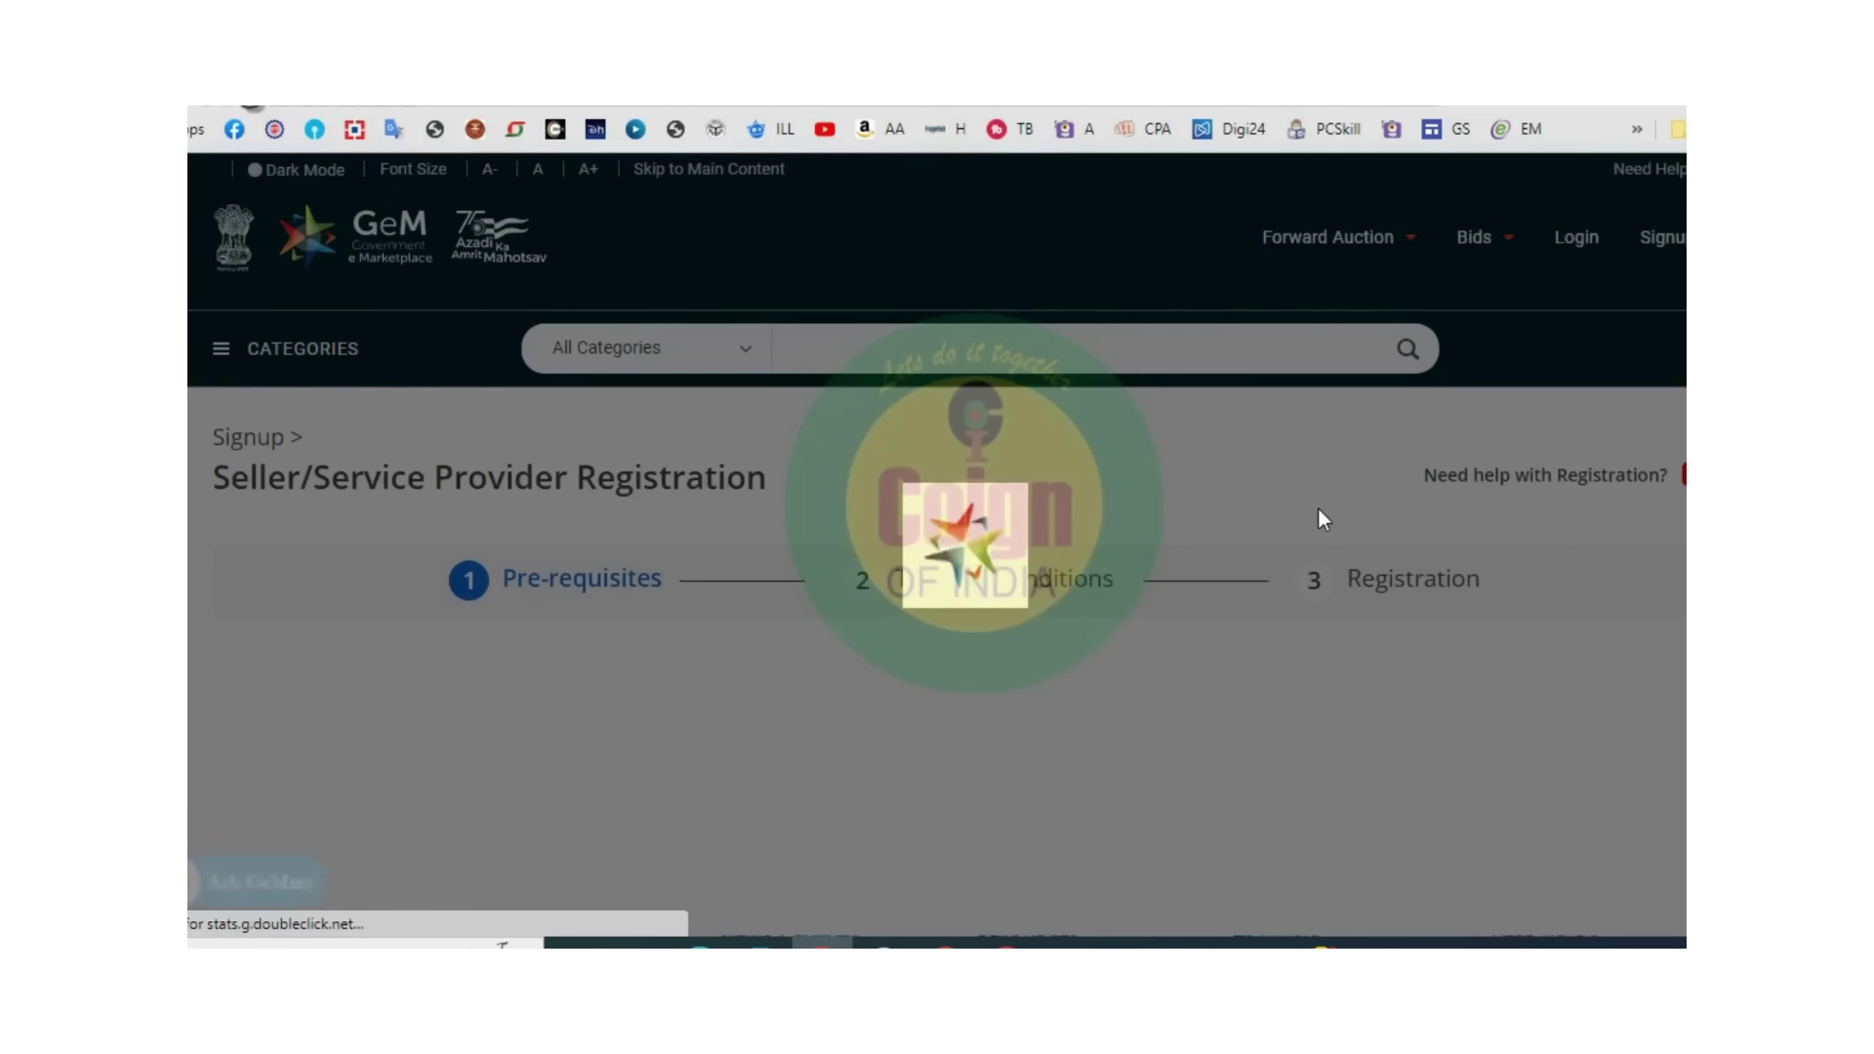
pyautogui.scroll(-4, 1318, 512)
# - Set the Business/Organisation Type to Proprietorship
pyautogui.click(769, 535)
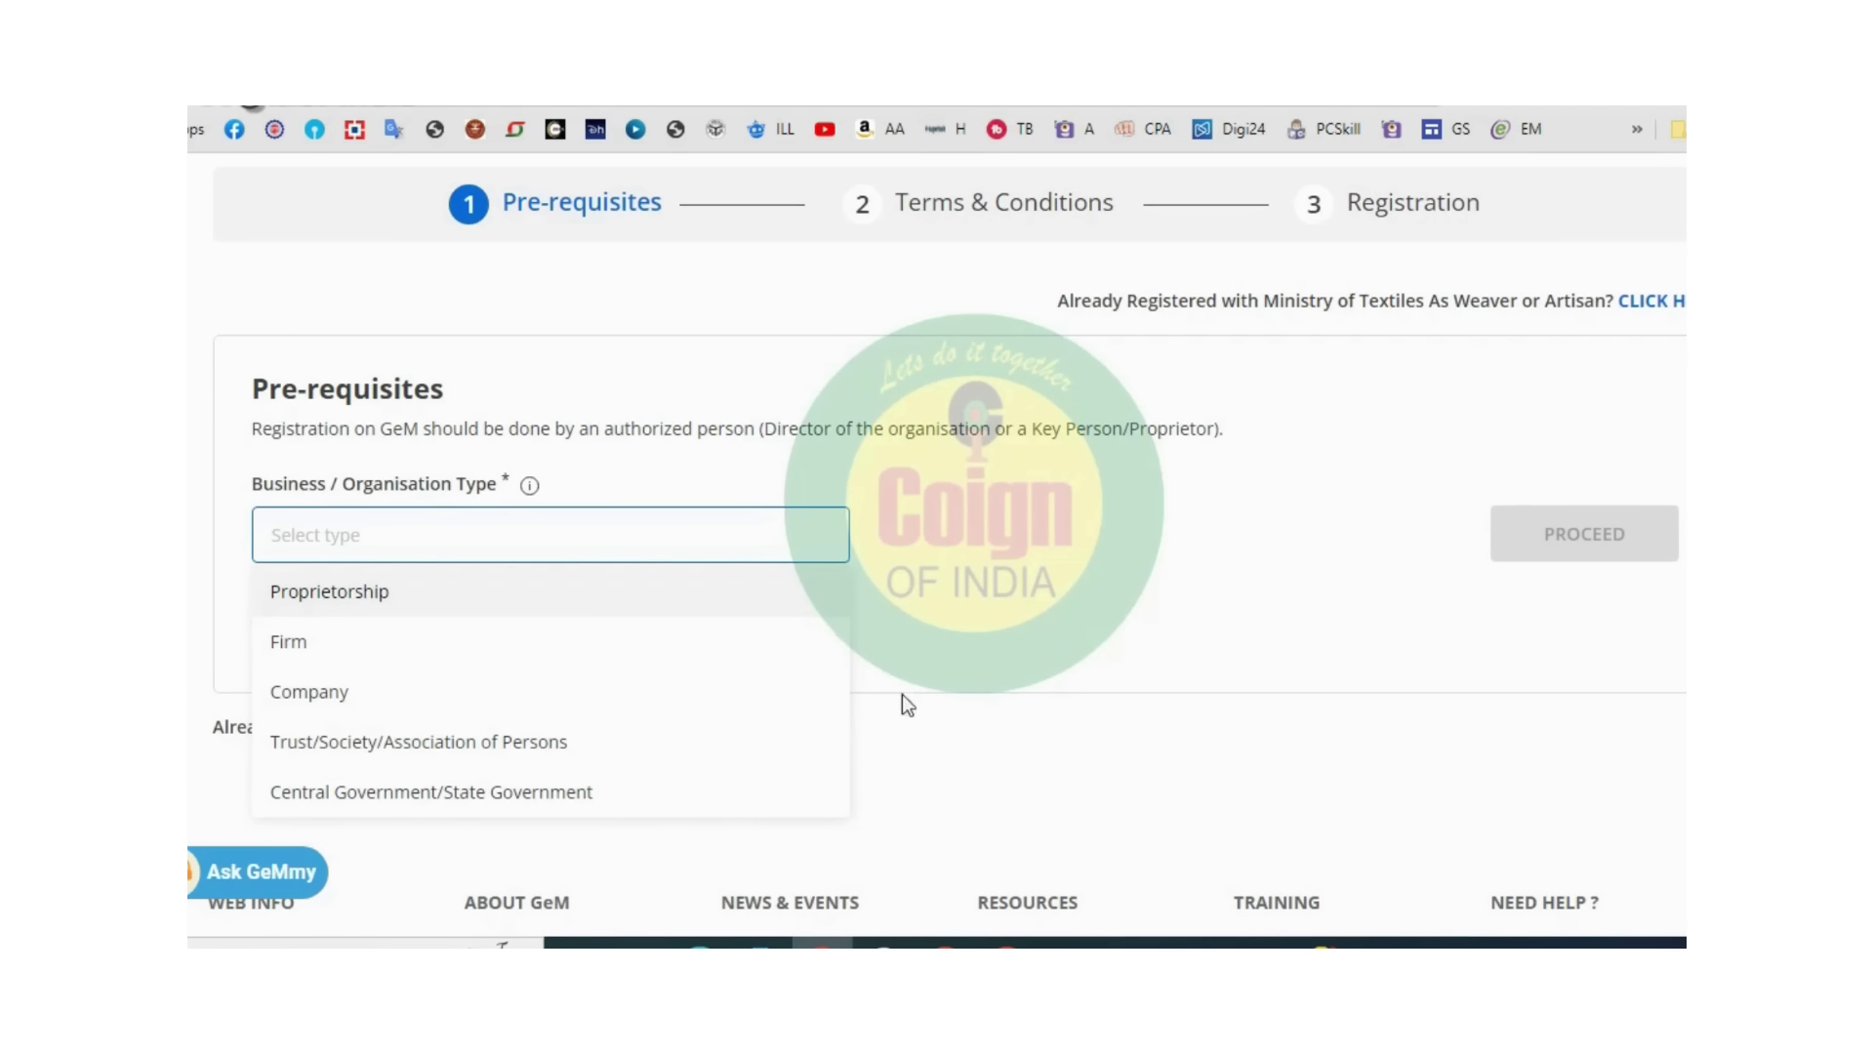
pyautogui.scroll(-1, 703, 732)
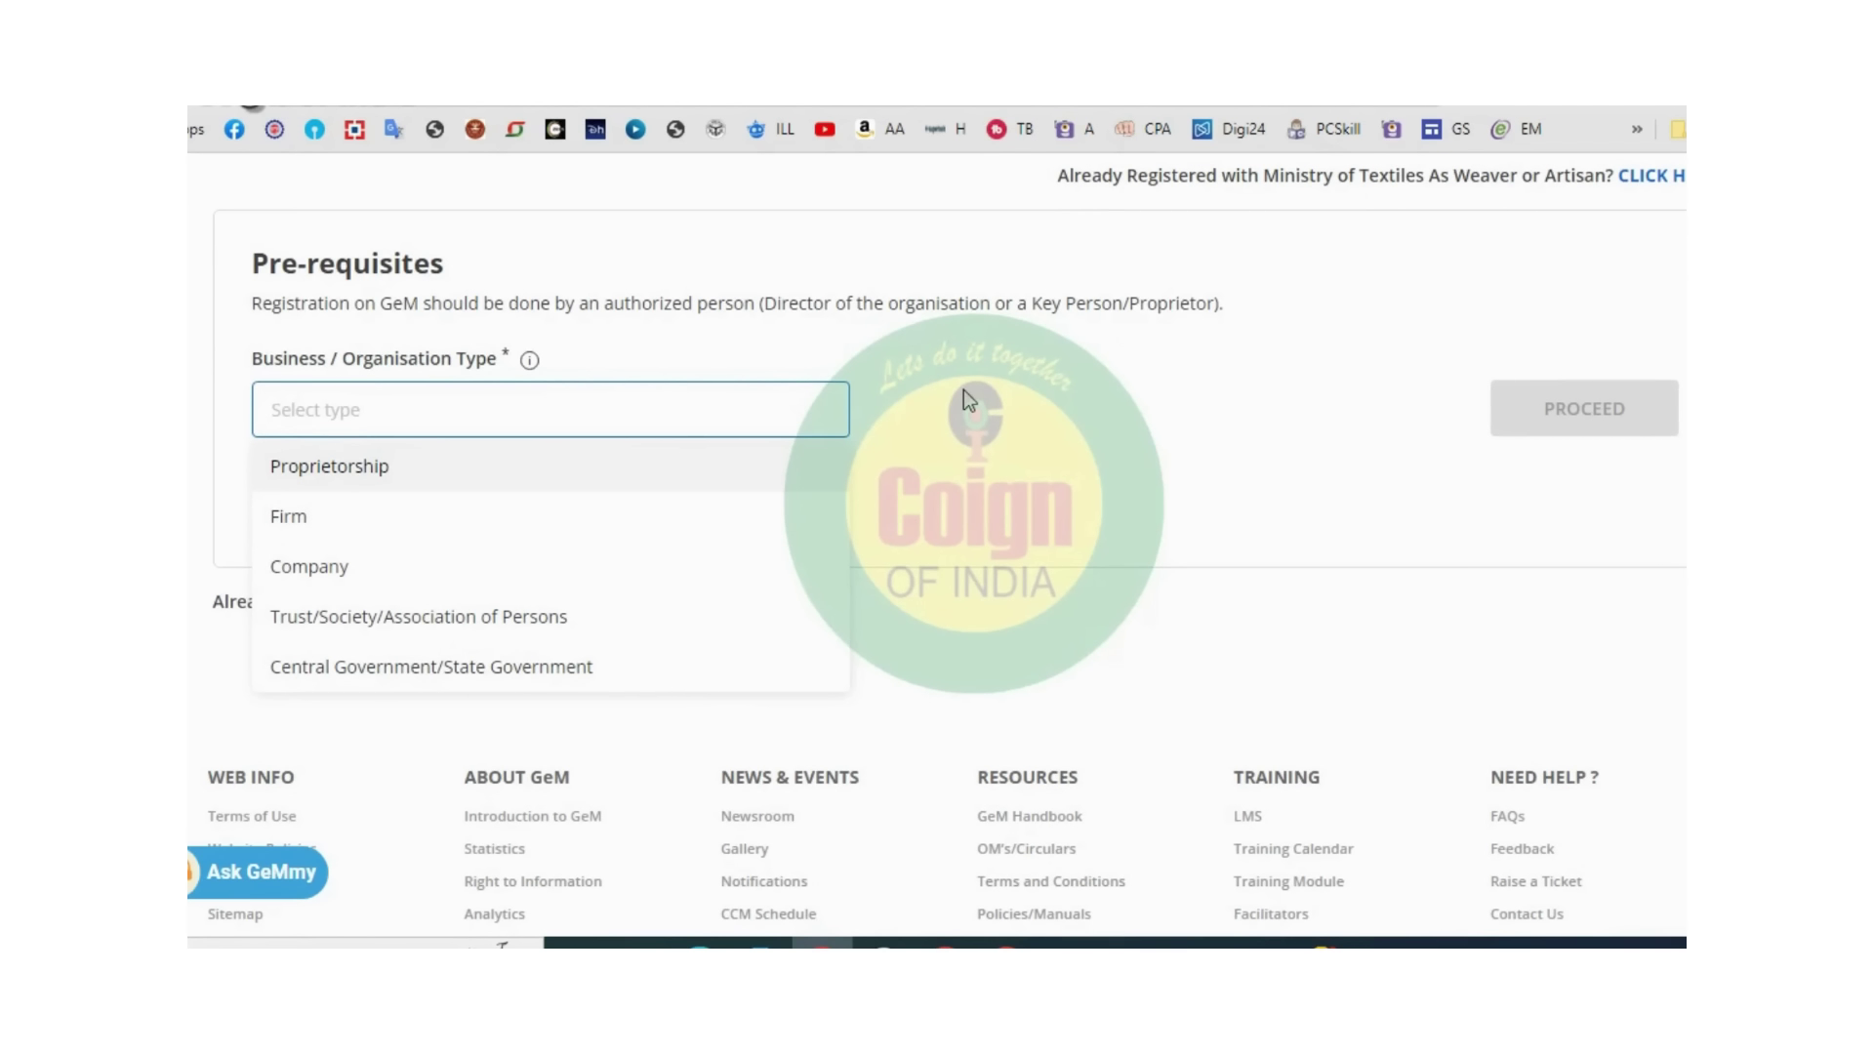
pyautogui.click(439, 469)
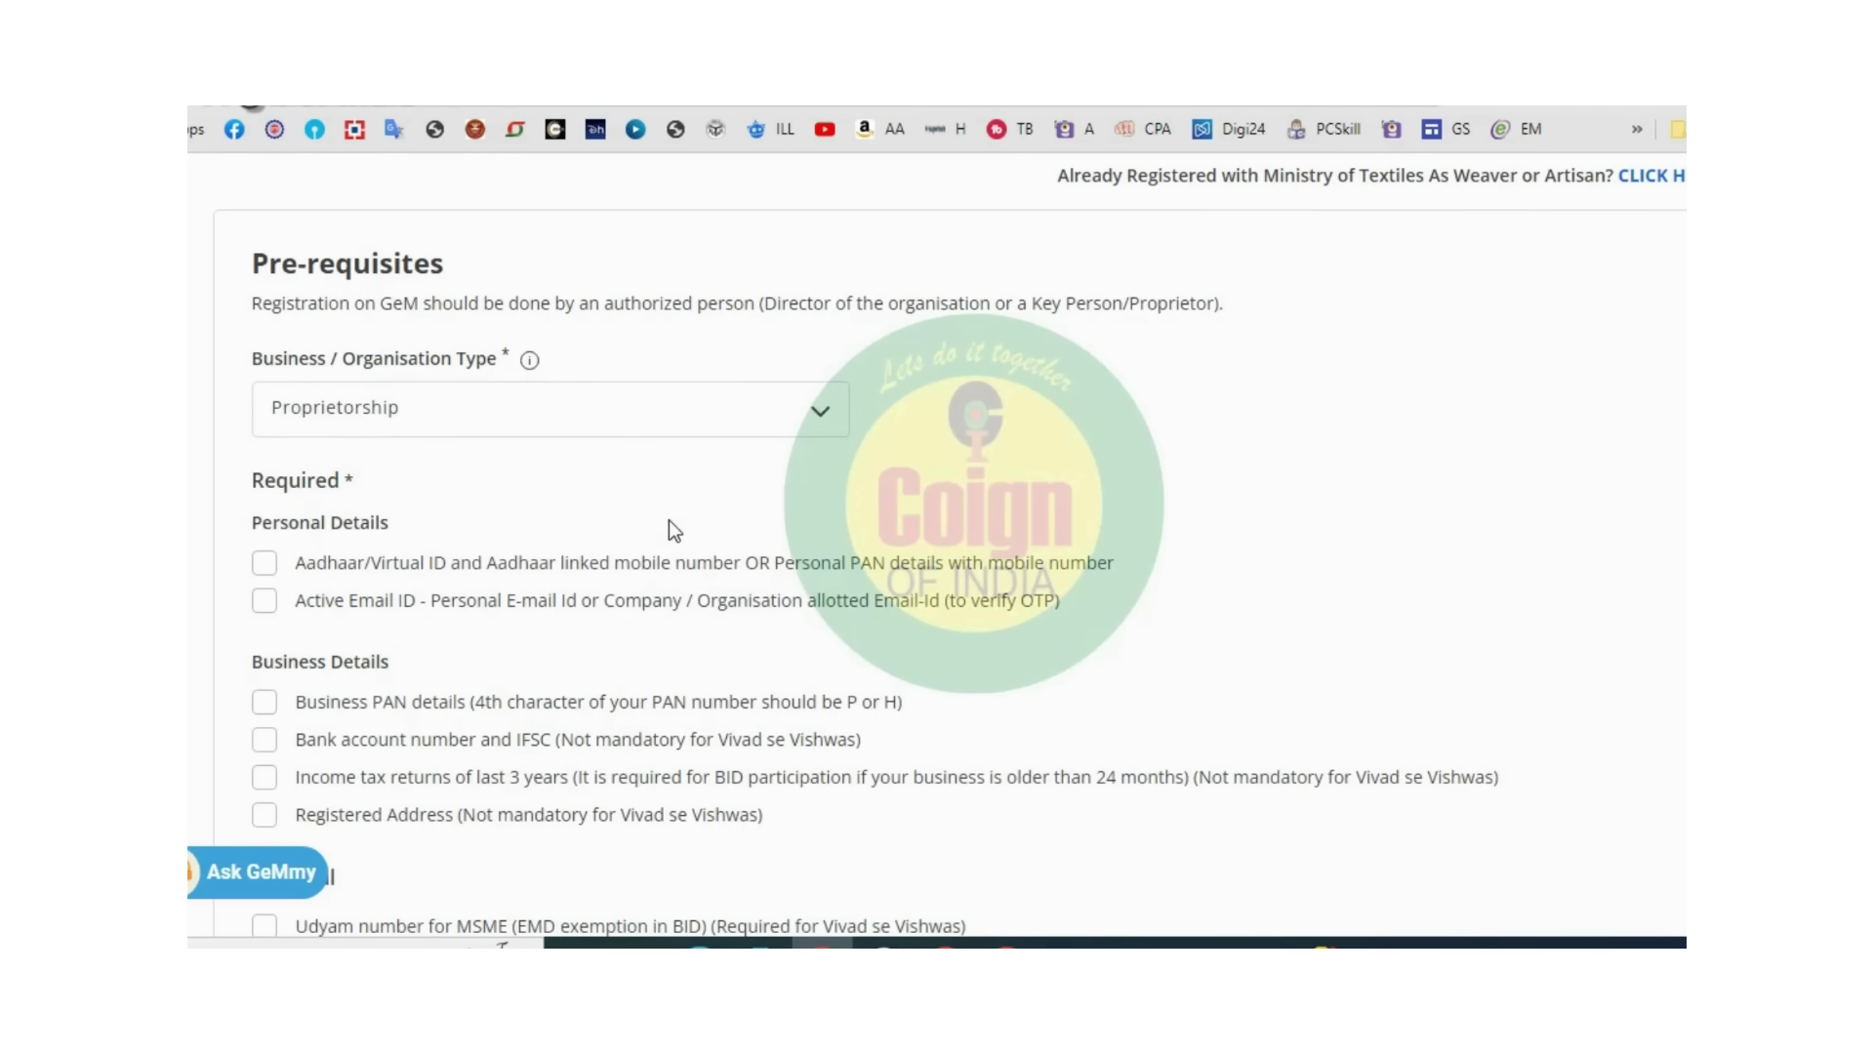
pyautogui.scroll(-1, 669, 522)
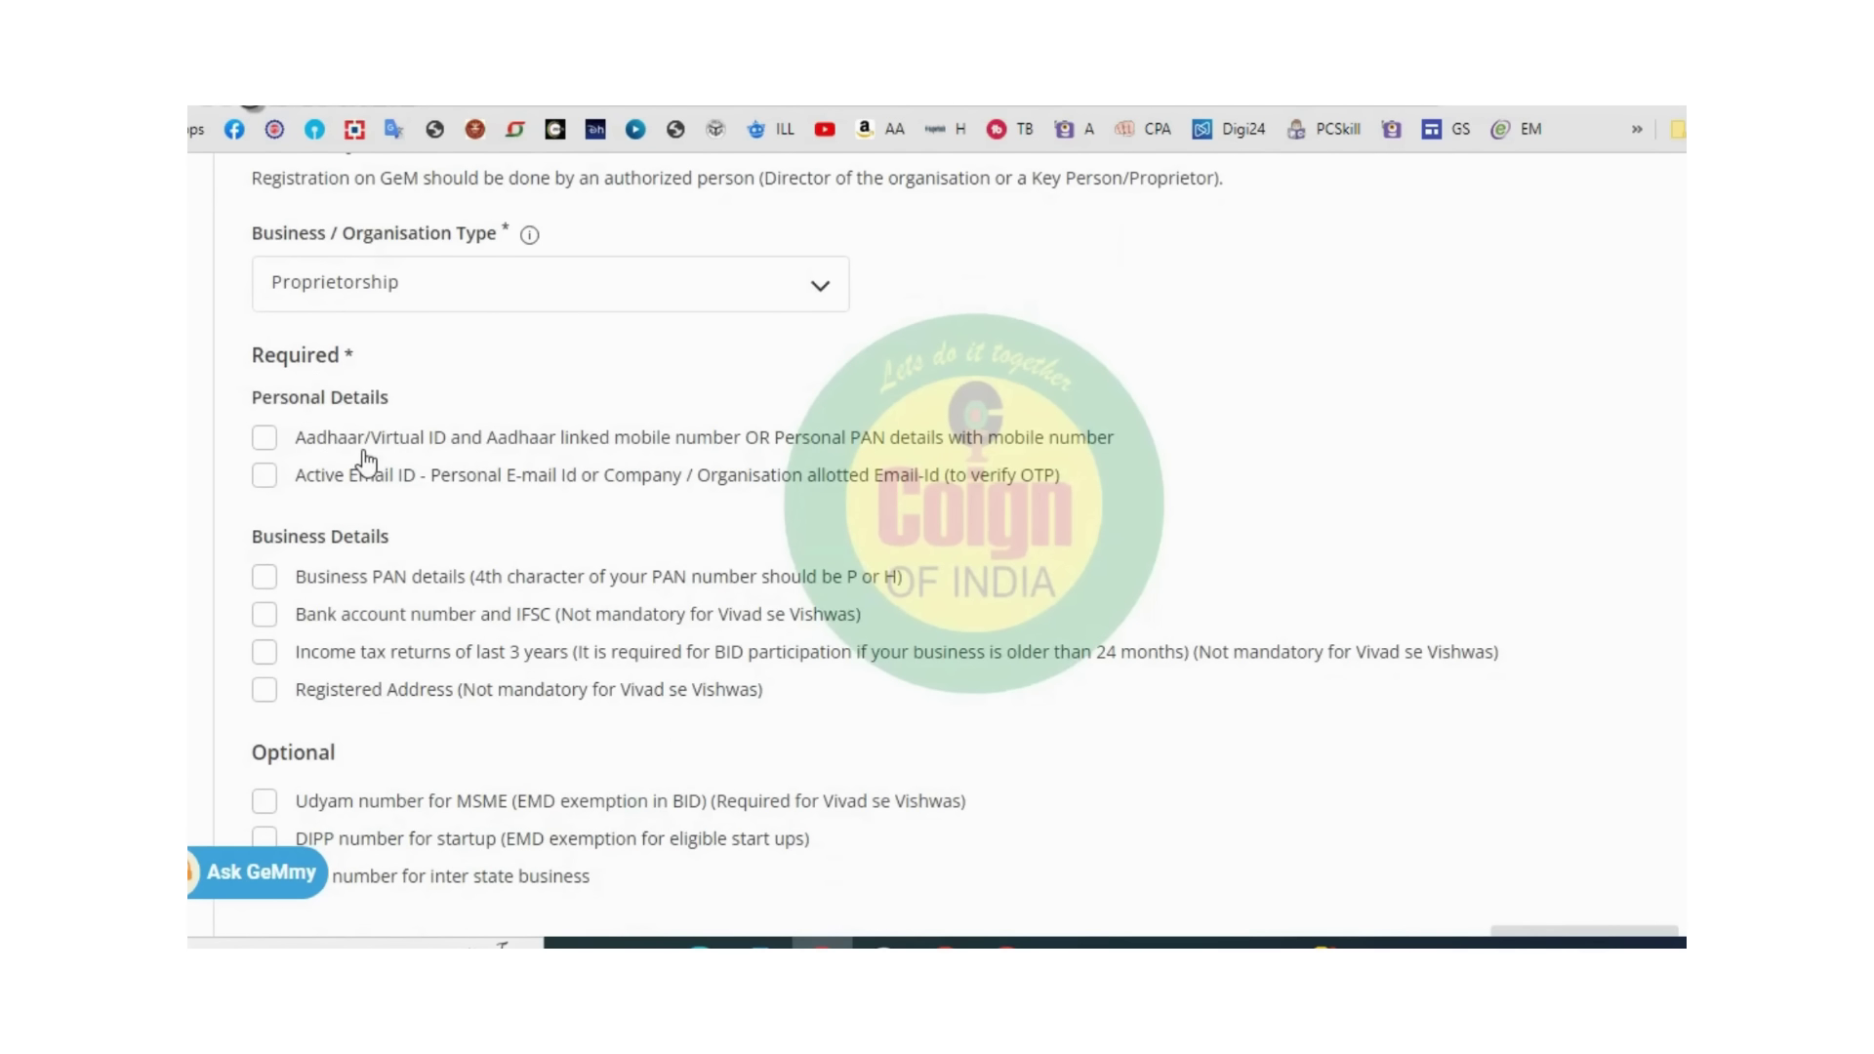
pyautogui.scroll(-1, 366, 459)
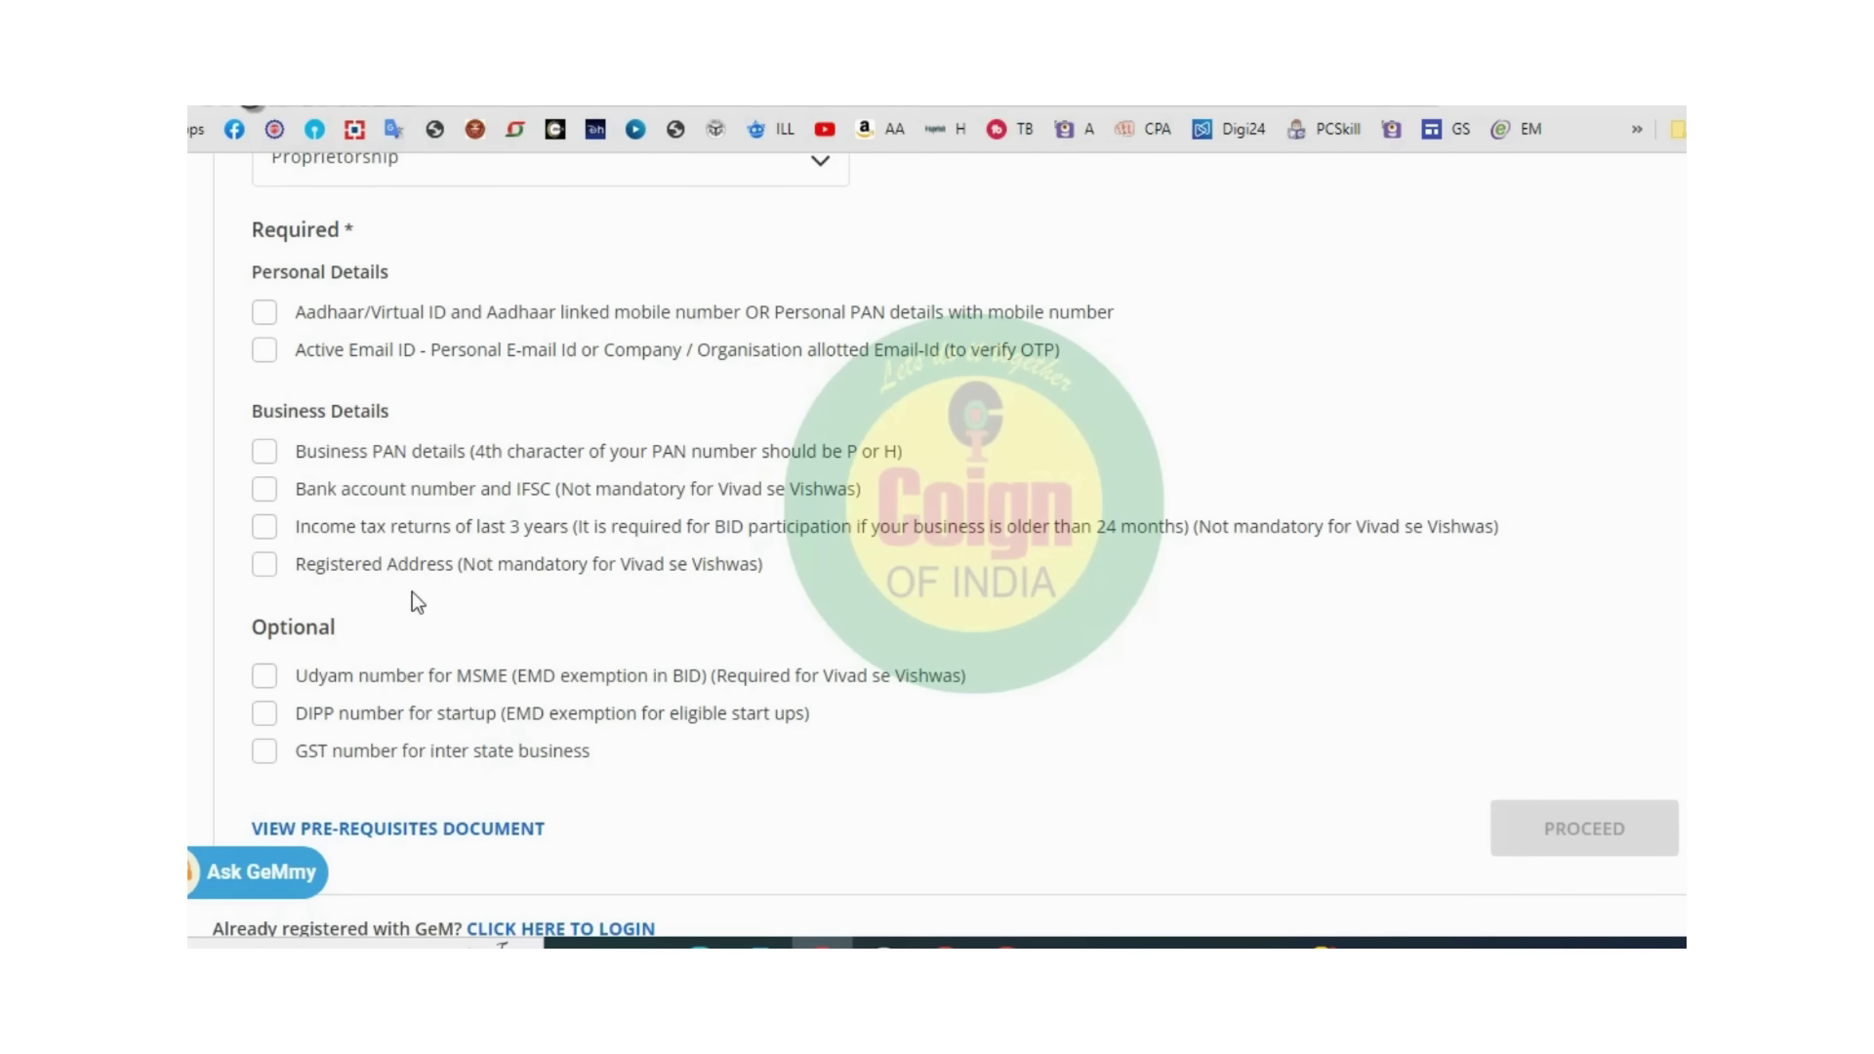
pyautogui.scroll(1, 417, 598)
# - Tick all required prerequisites plus the optional GST and Udyam items
pyautogui.click(263, 479)
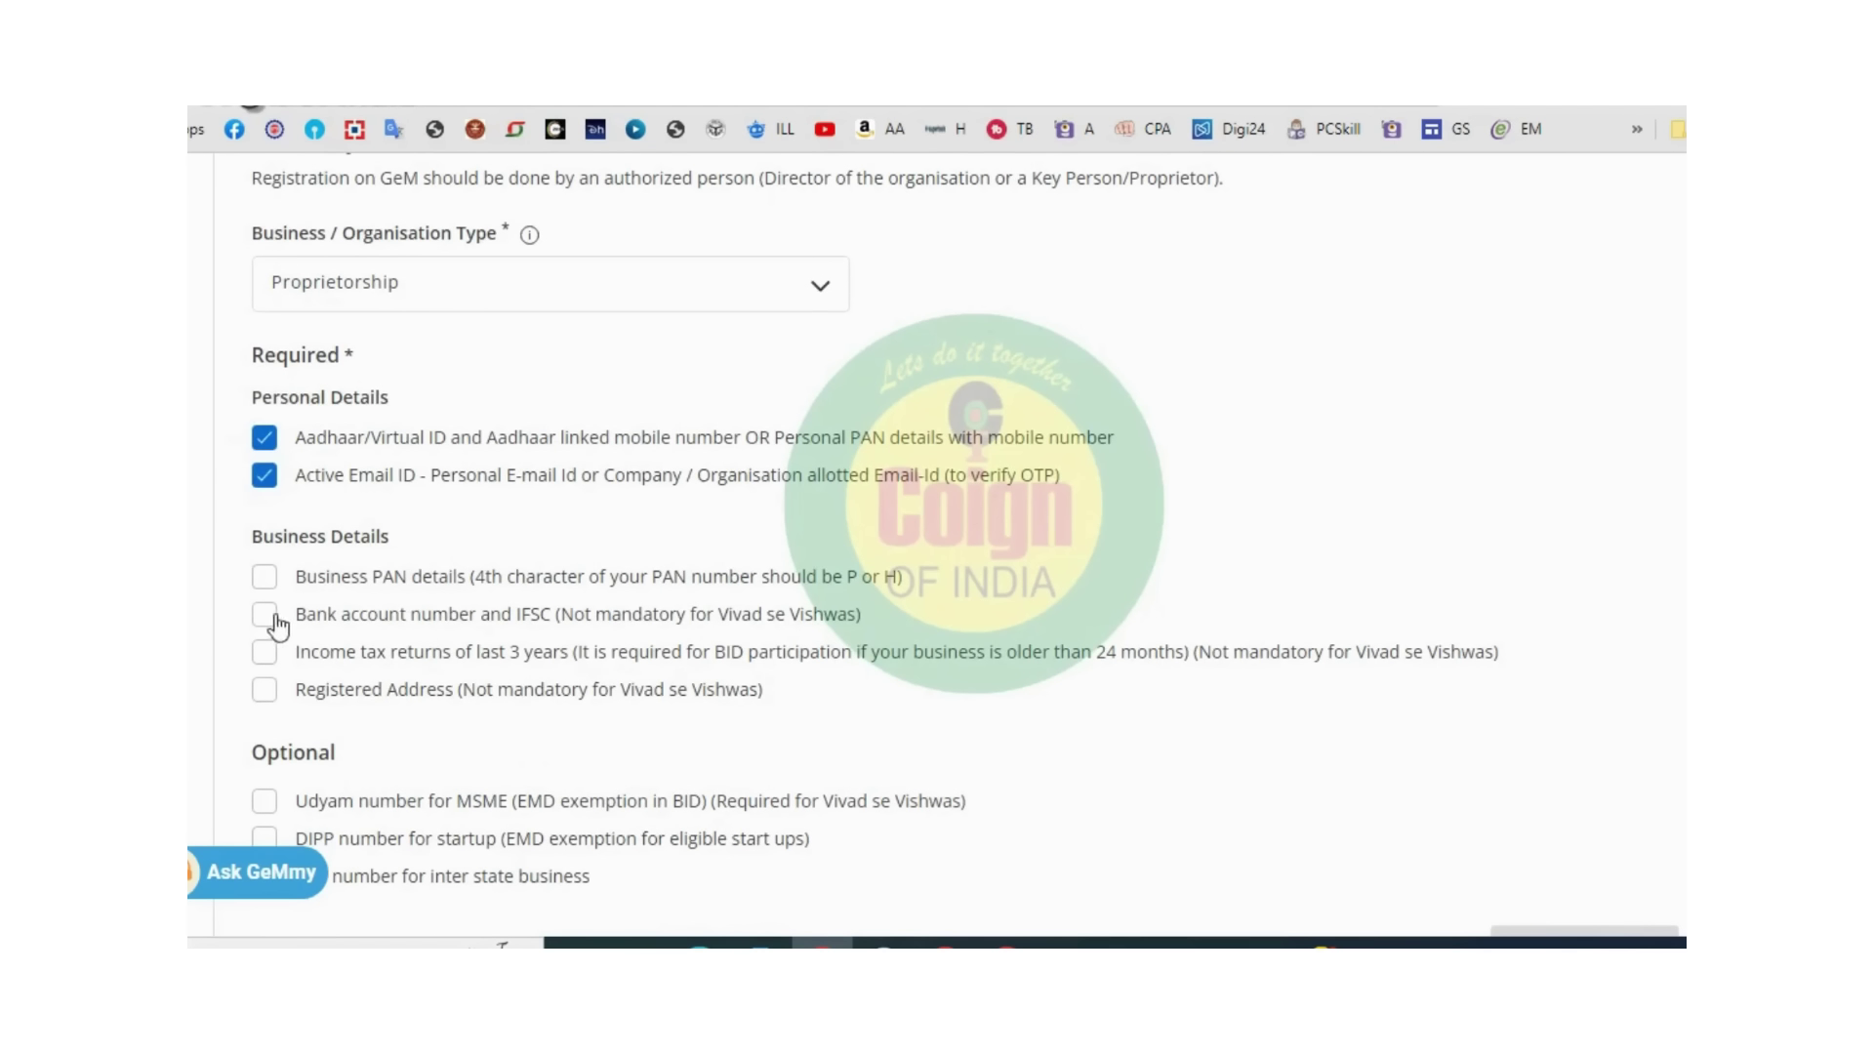
pyautogui.click(264, 577)
pyautogui.click(265, 614)
pyautogui.click(265, 654)
pyautogui.click(265, 691)
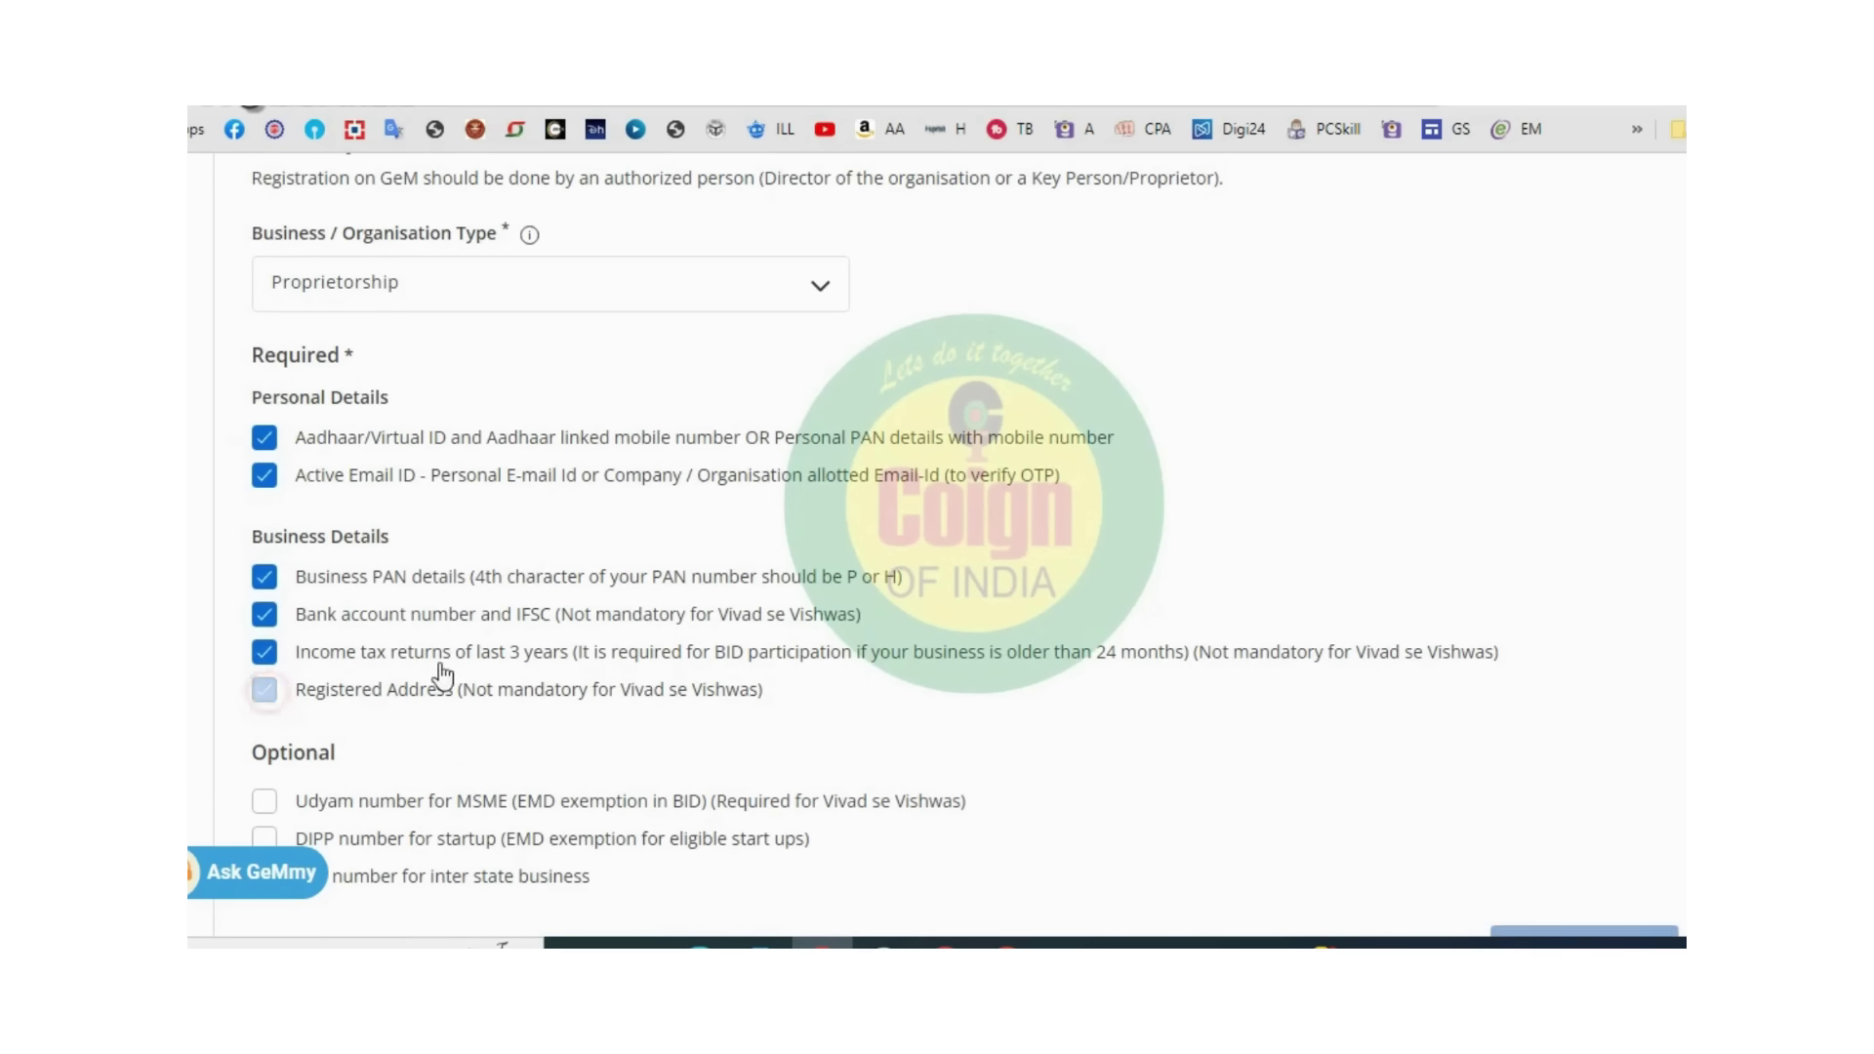
pyautogui.scroll(-2, 488, 603)
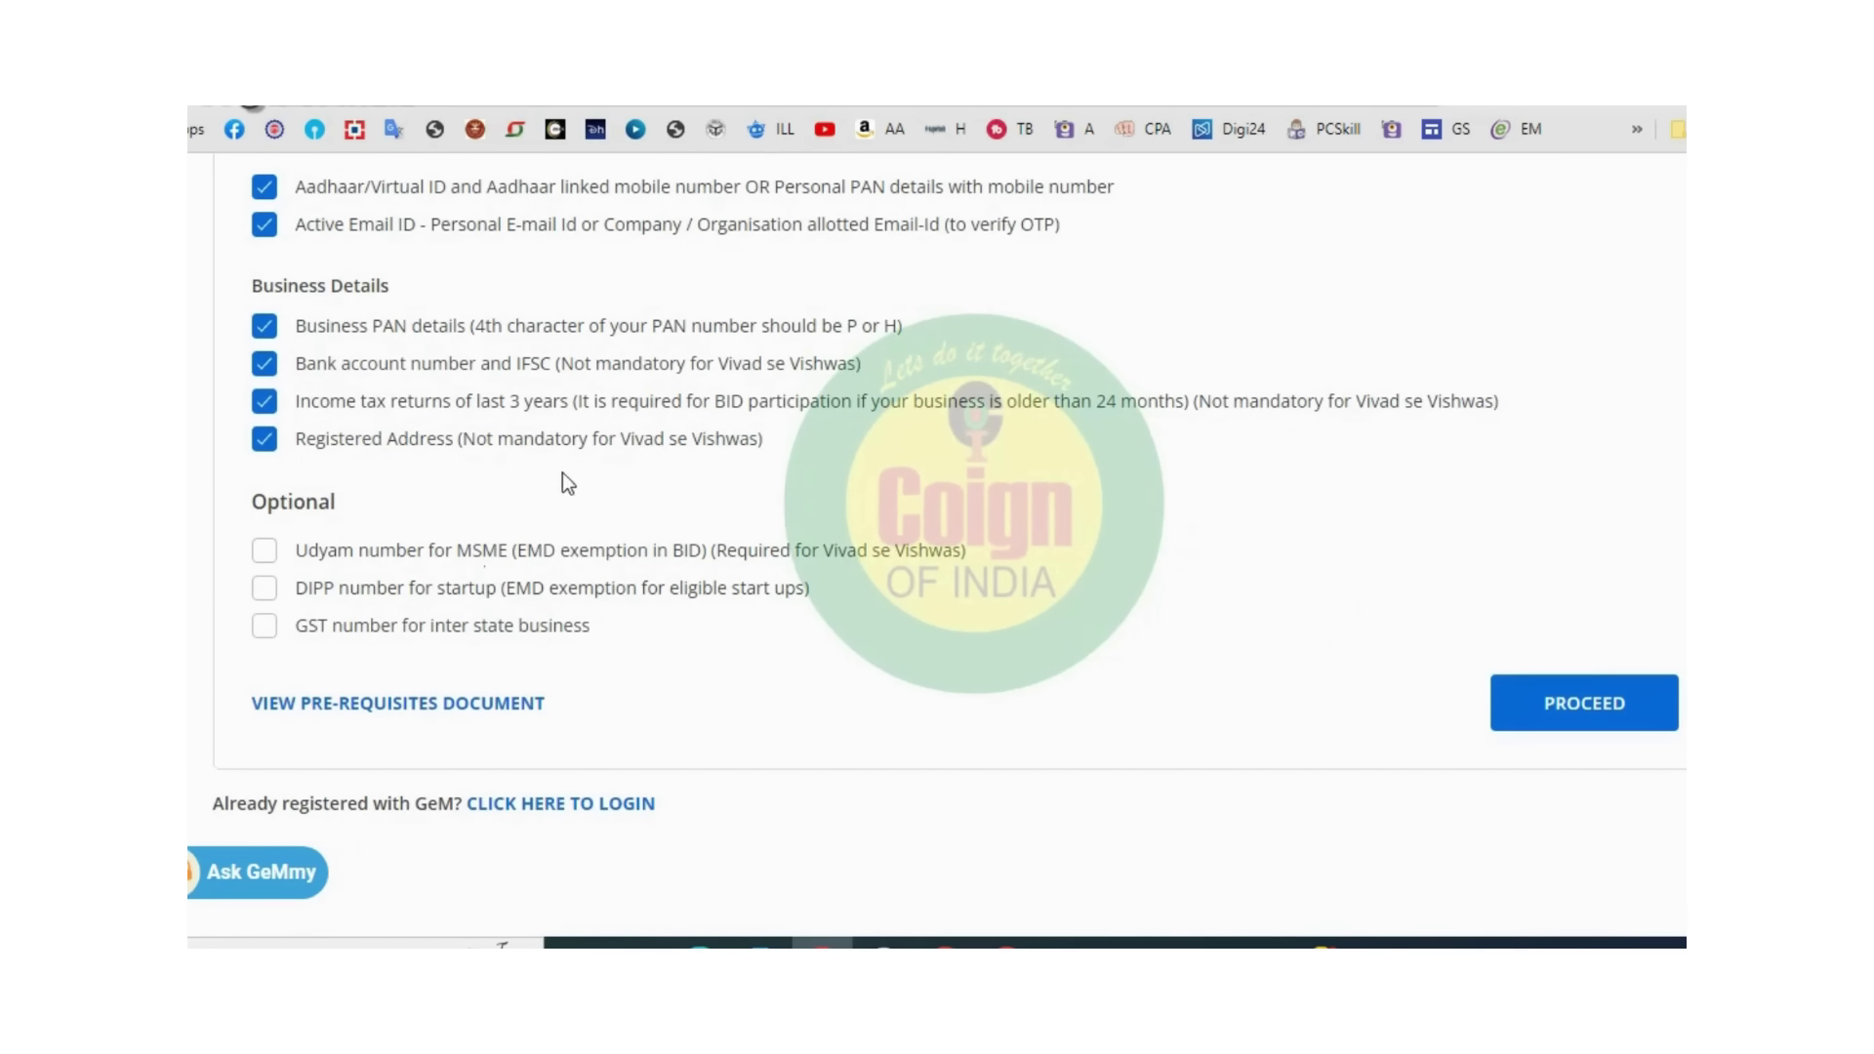
pyautogui.click(273, 627)
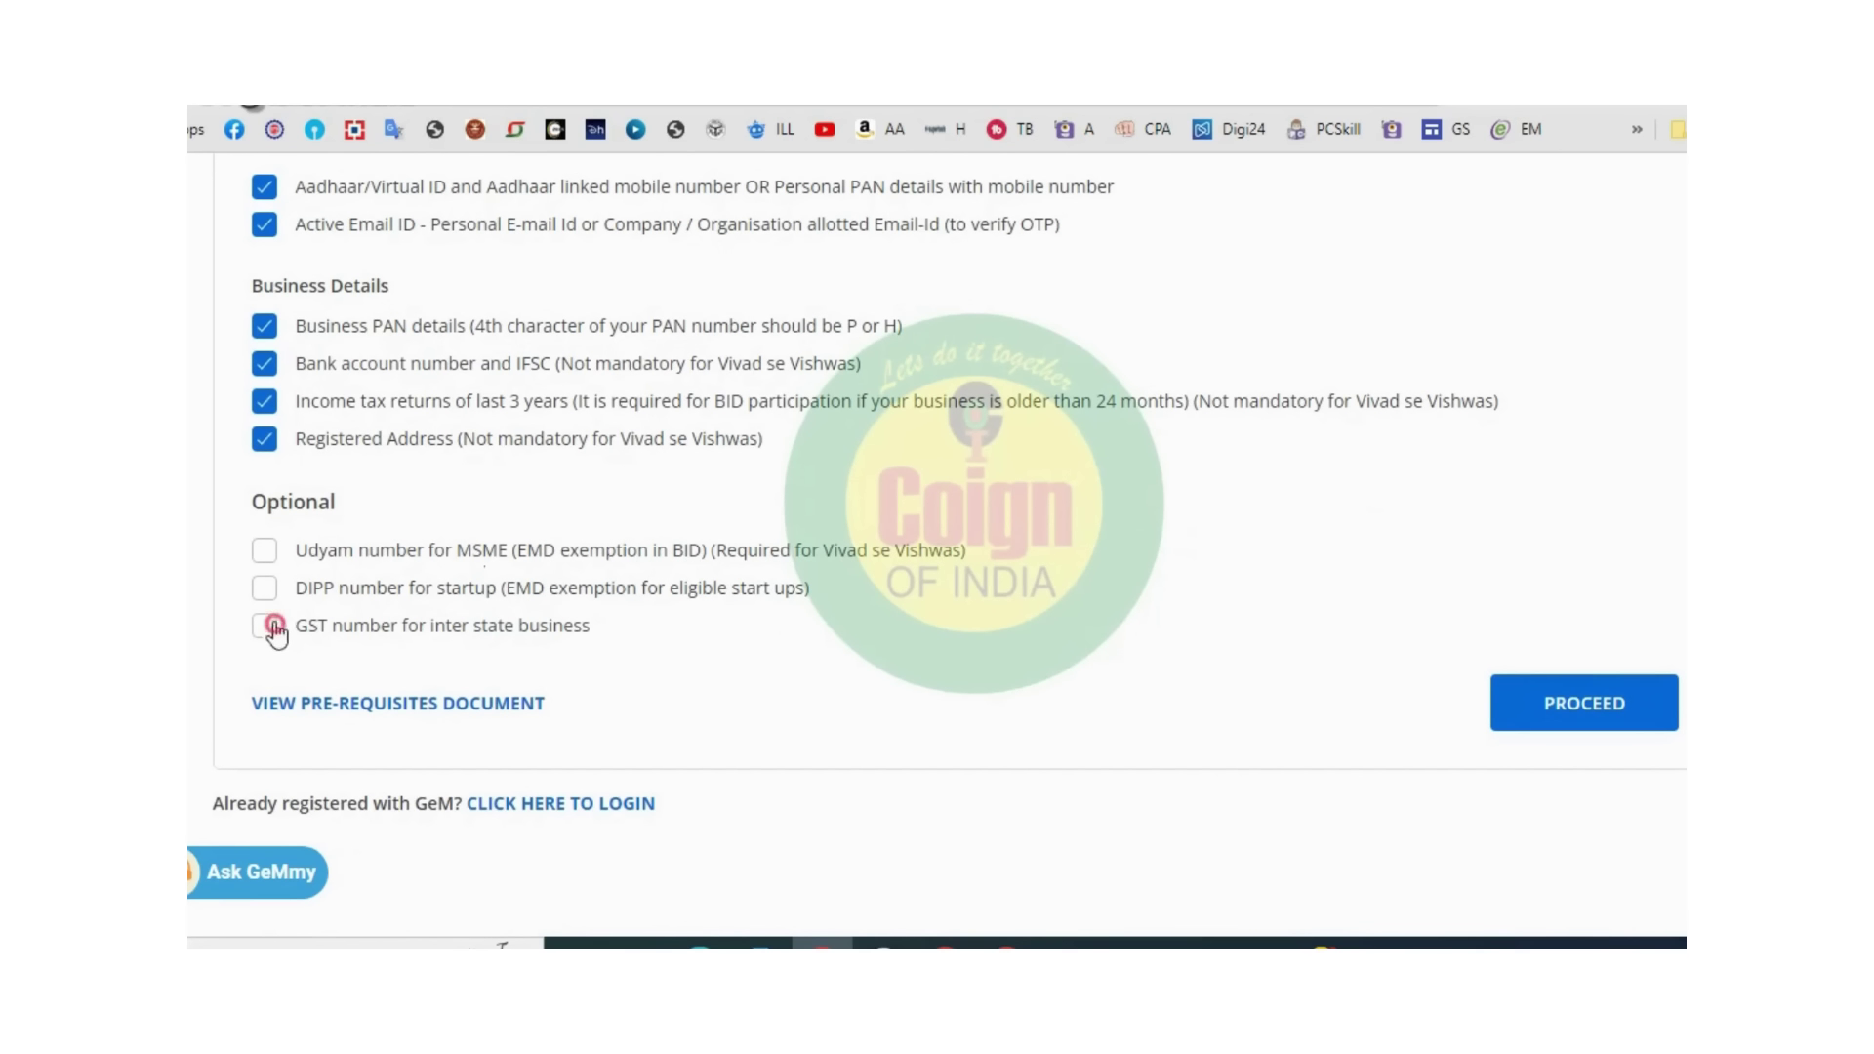
pyautogui.click(263, 551)
# - Accept the GeM terms and conditions and continue to the Organisation Details step
pyautogui.click(1569, 721)
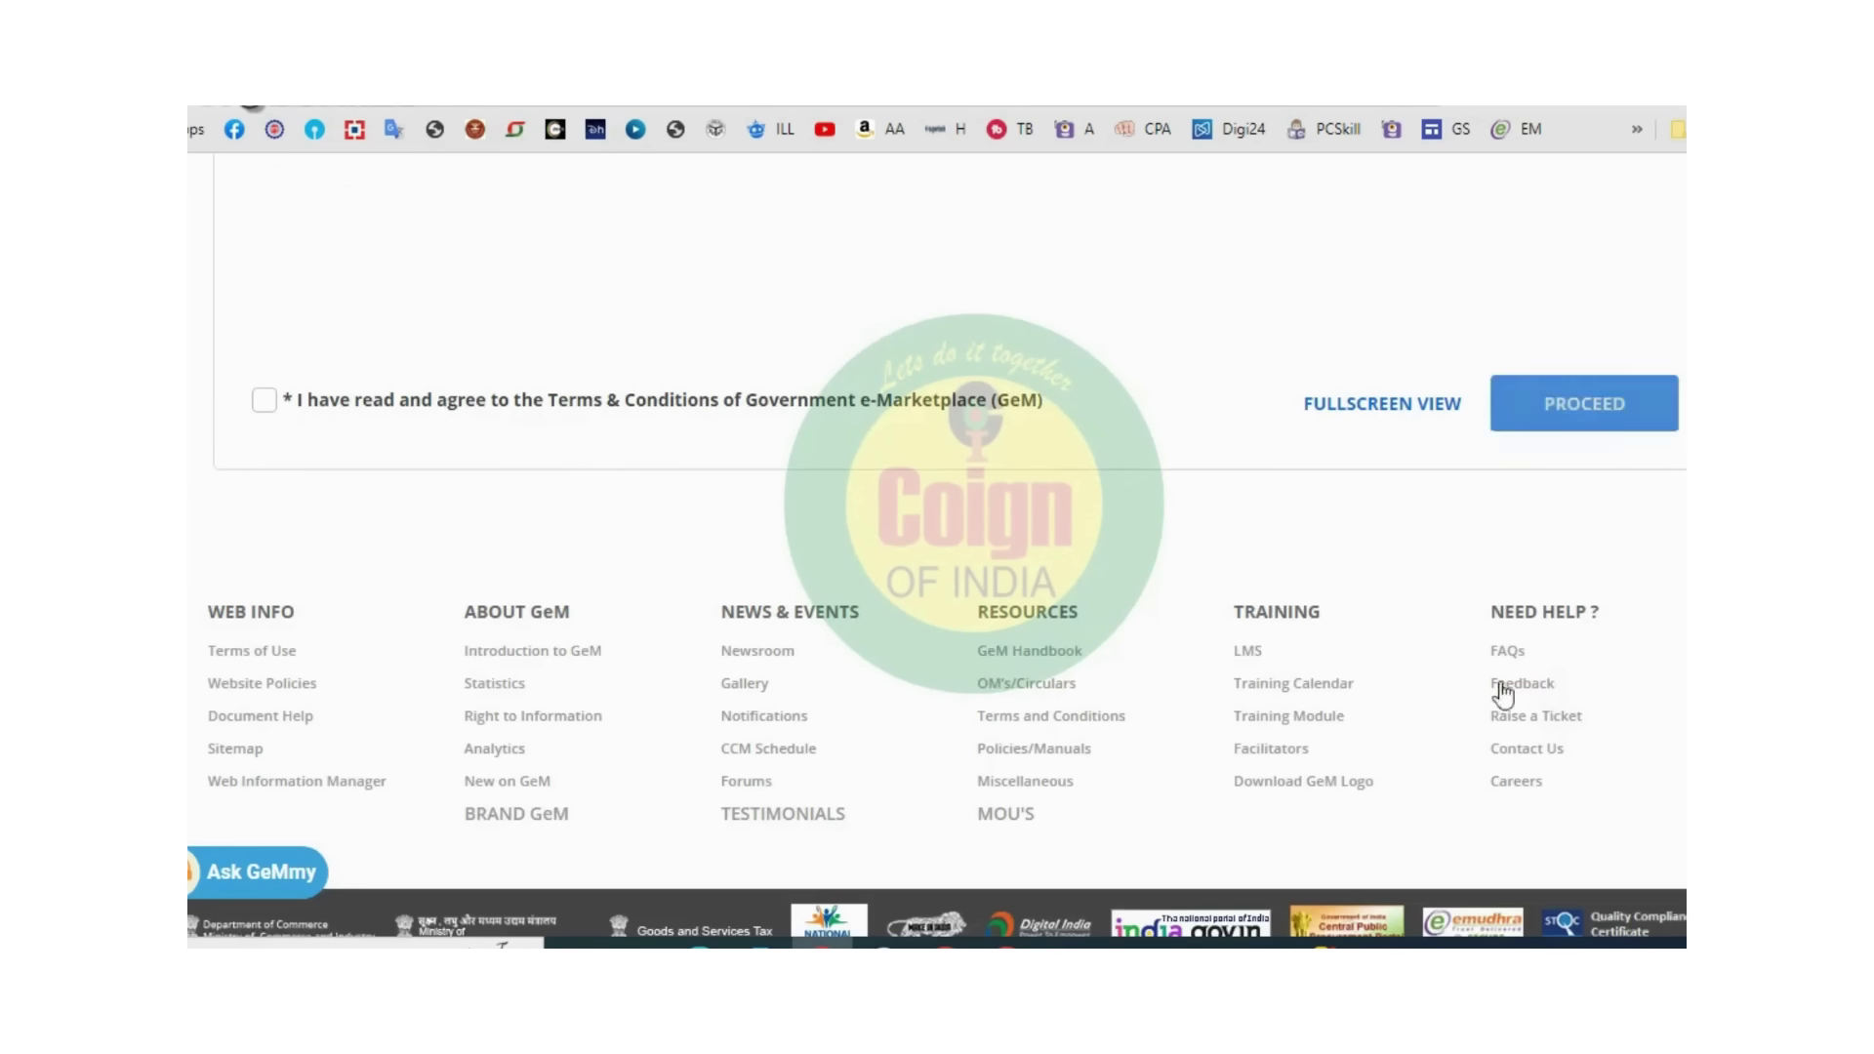
pyautogui.scroll(4, 984, 667)
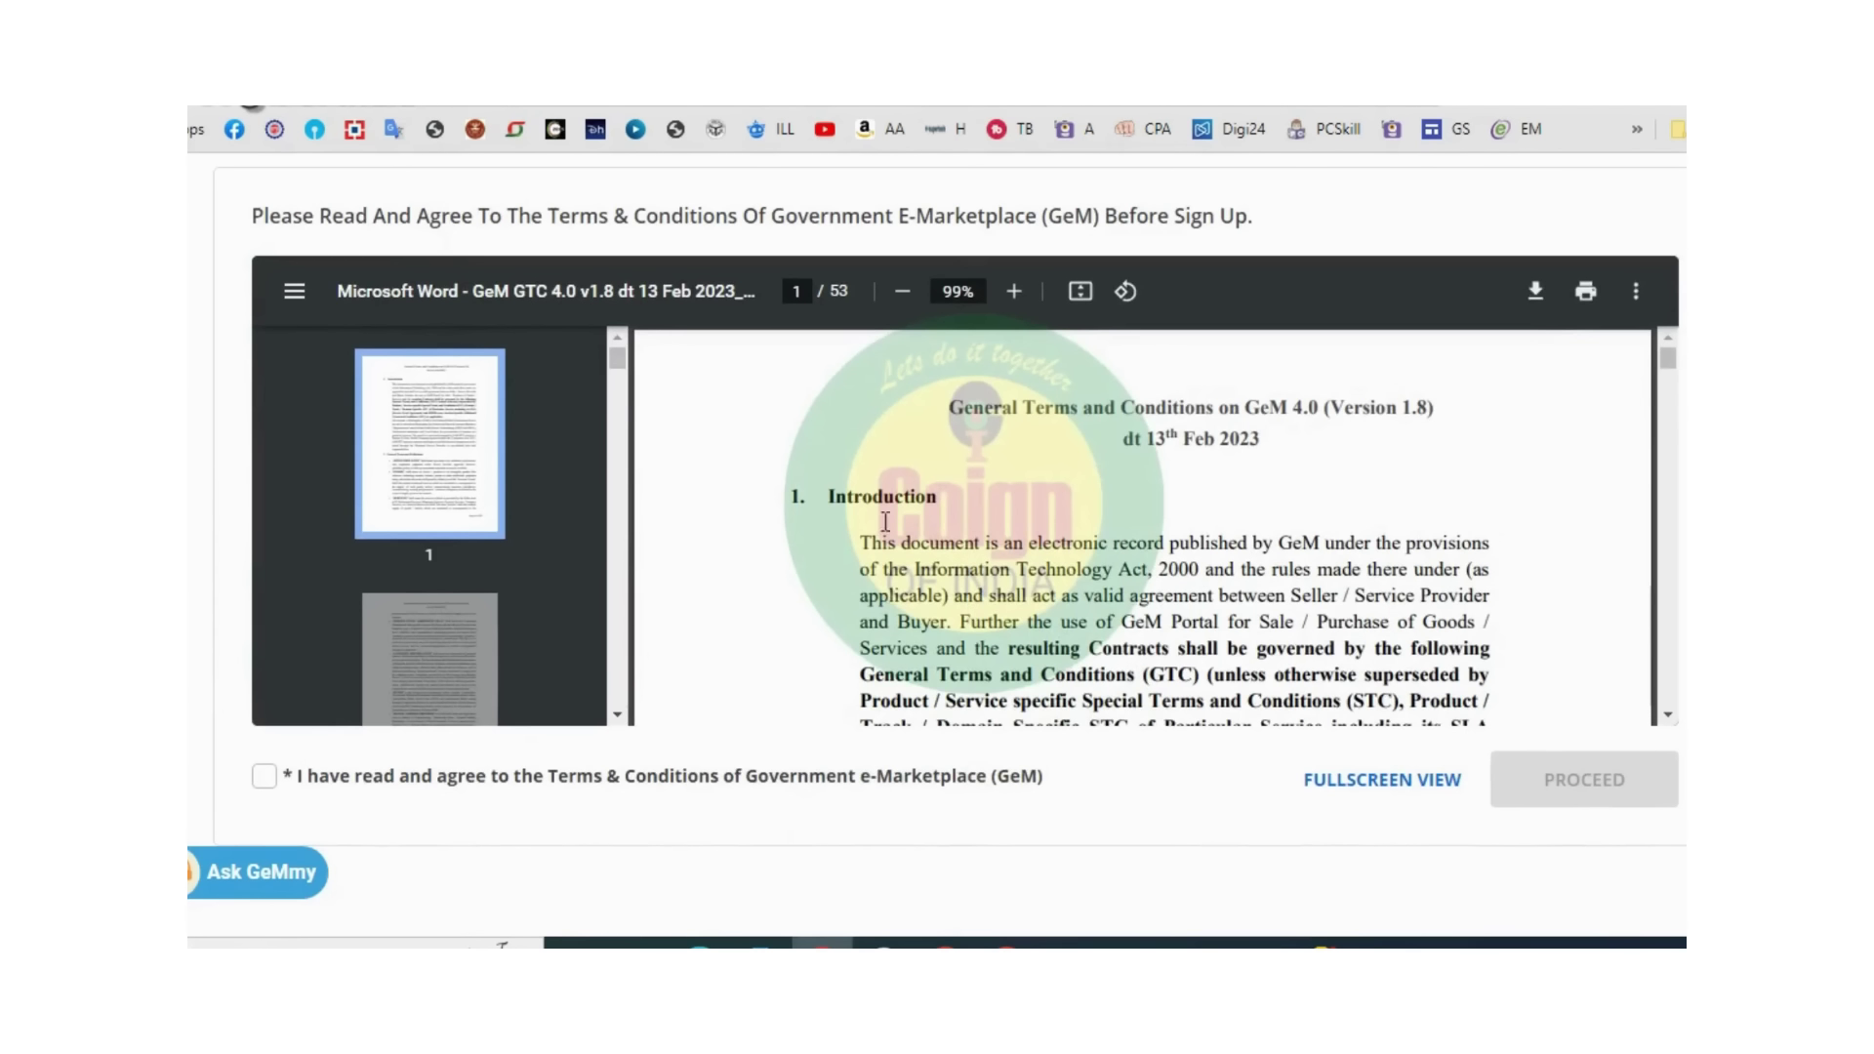
pyautogui.click(264, 776)
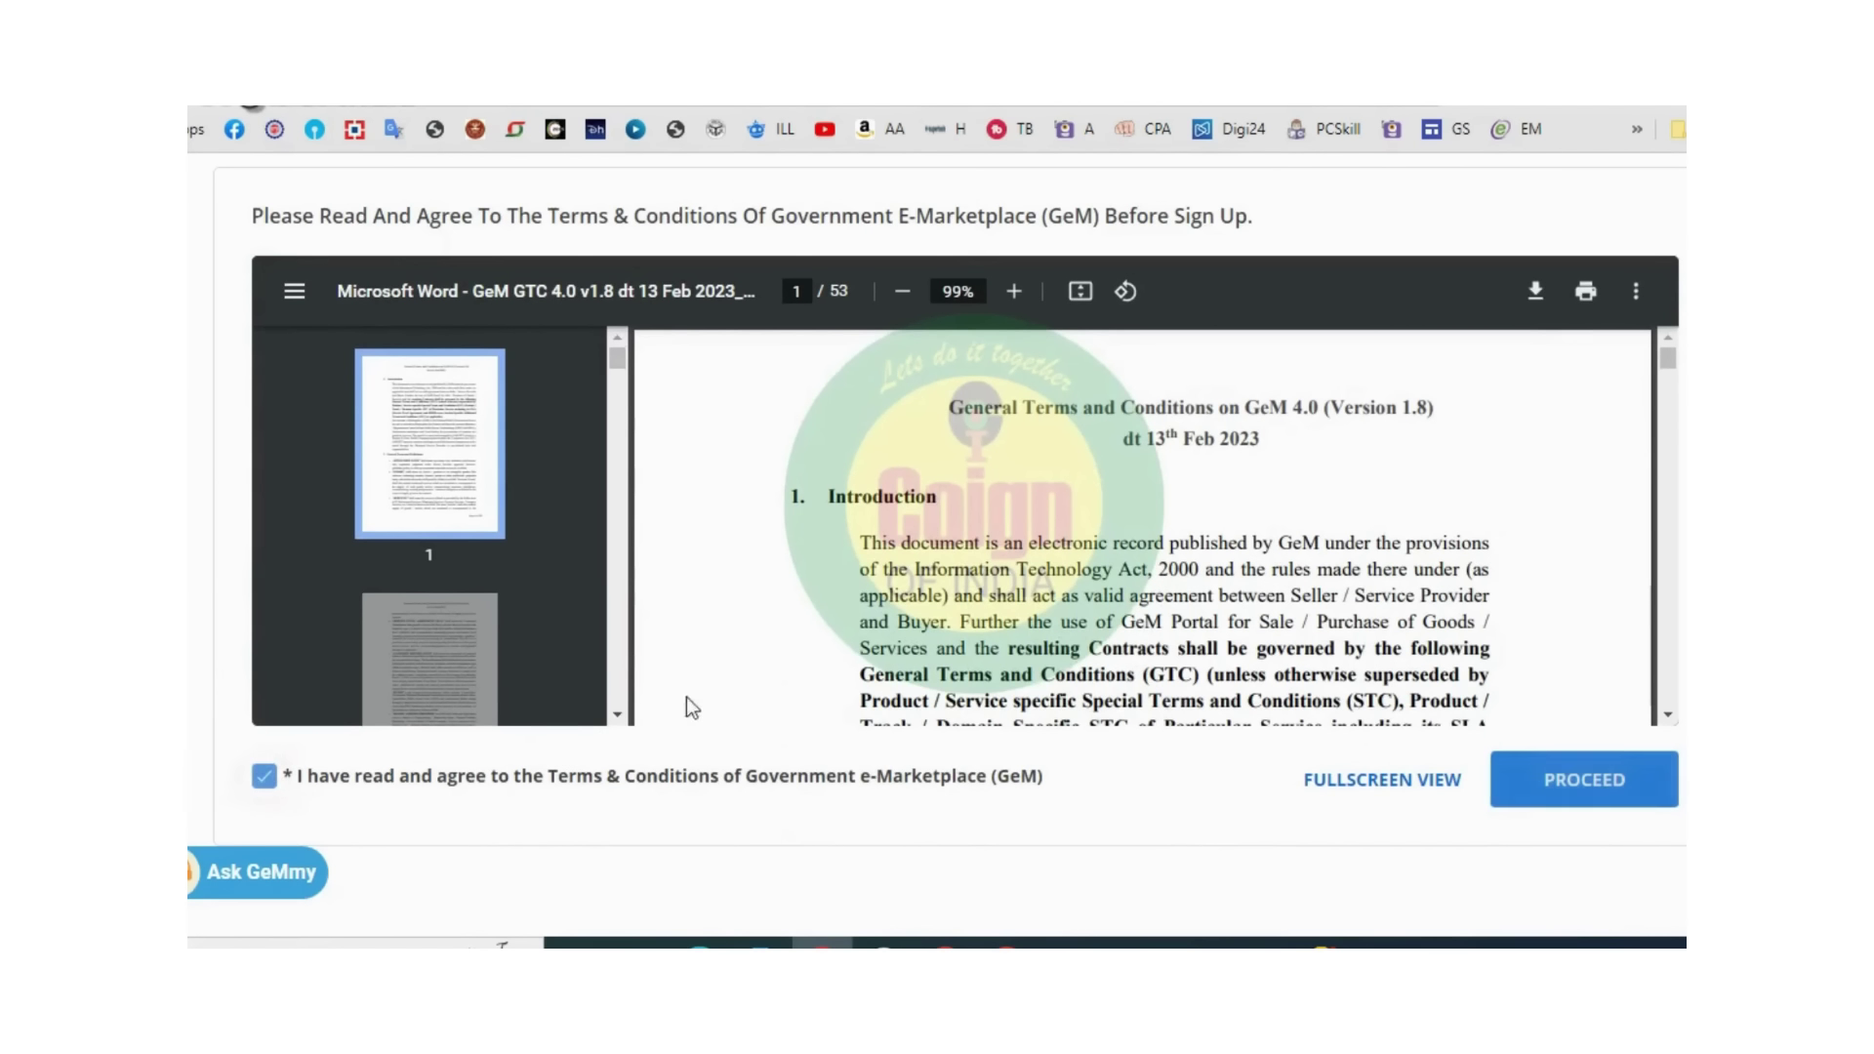
pyautogui.click(1595, 781)
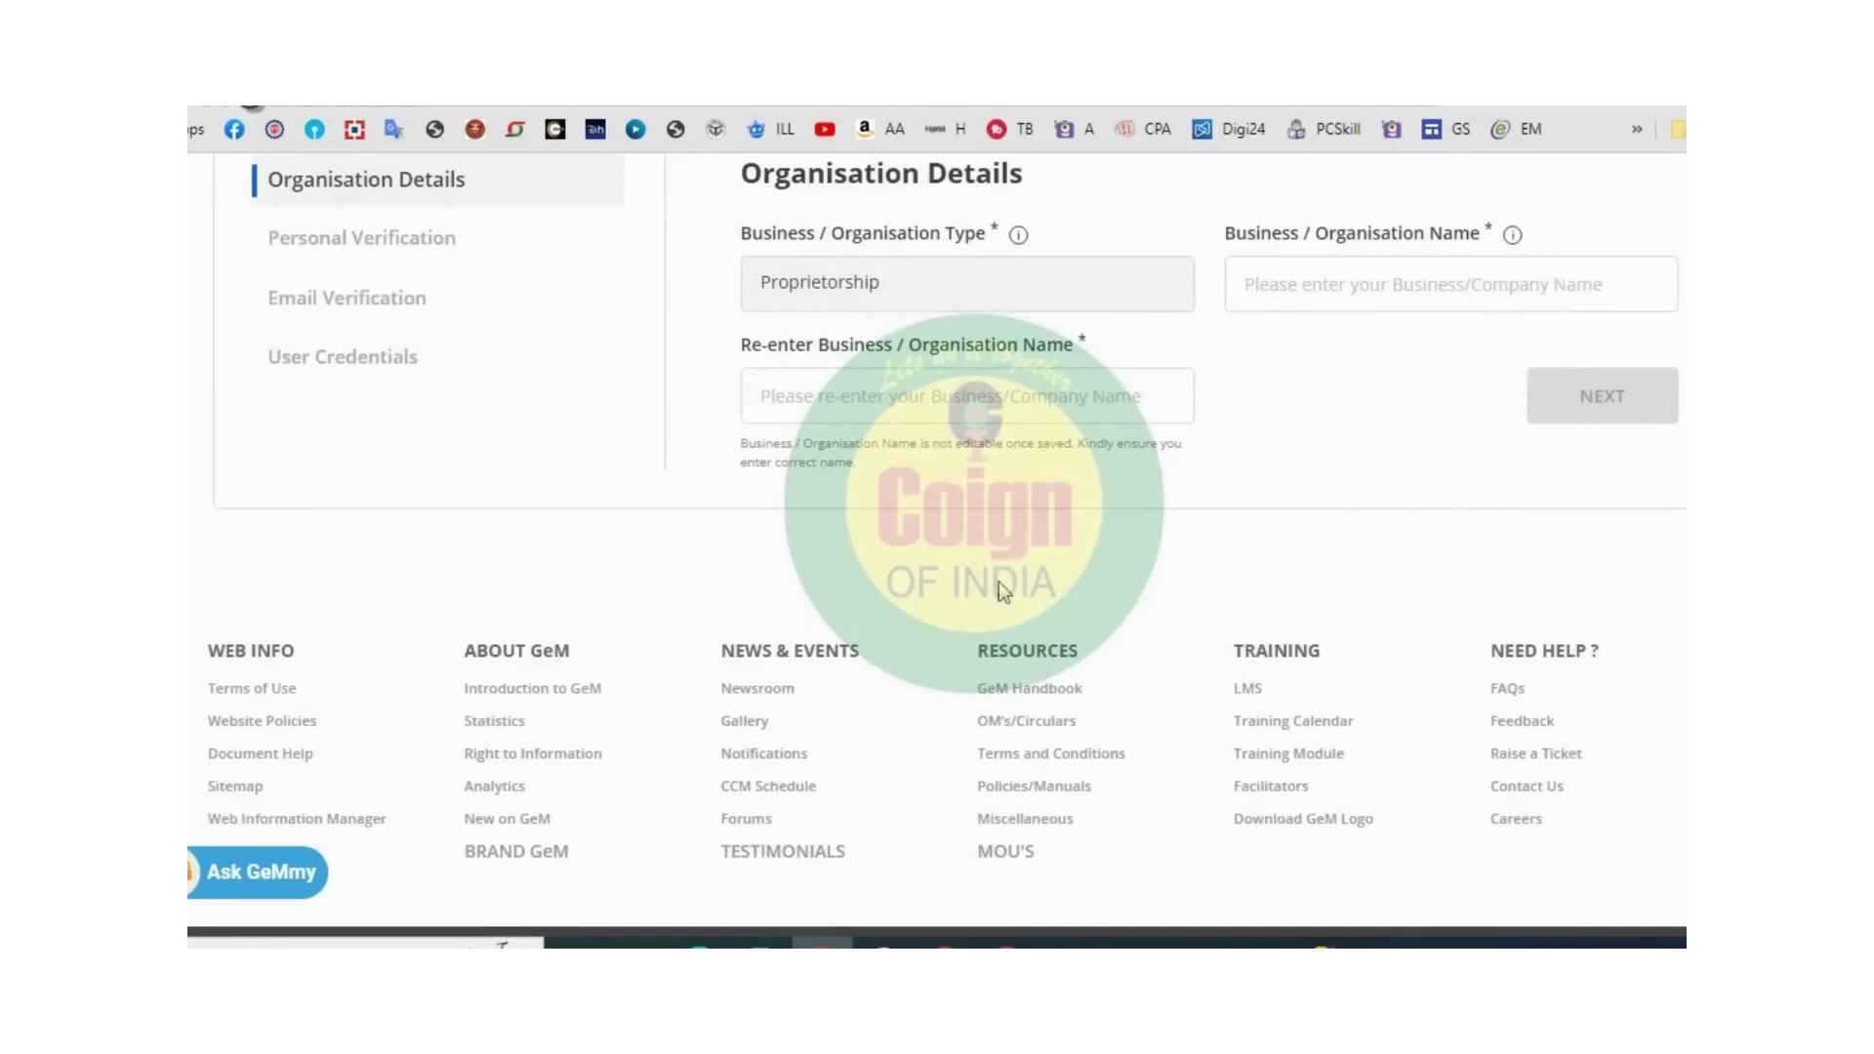
pyautogui.scroll(4, 1016, 615)
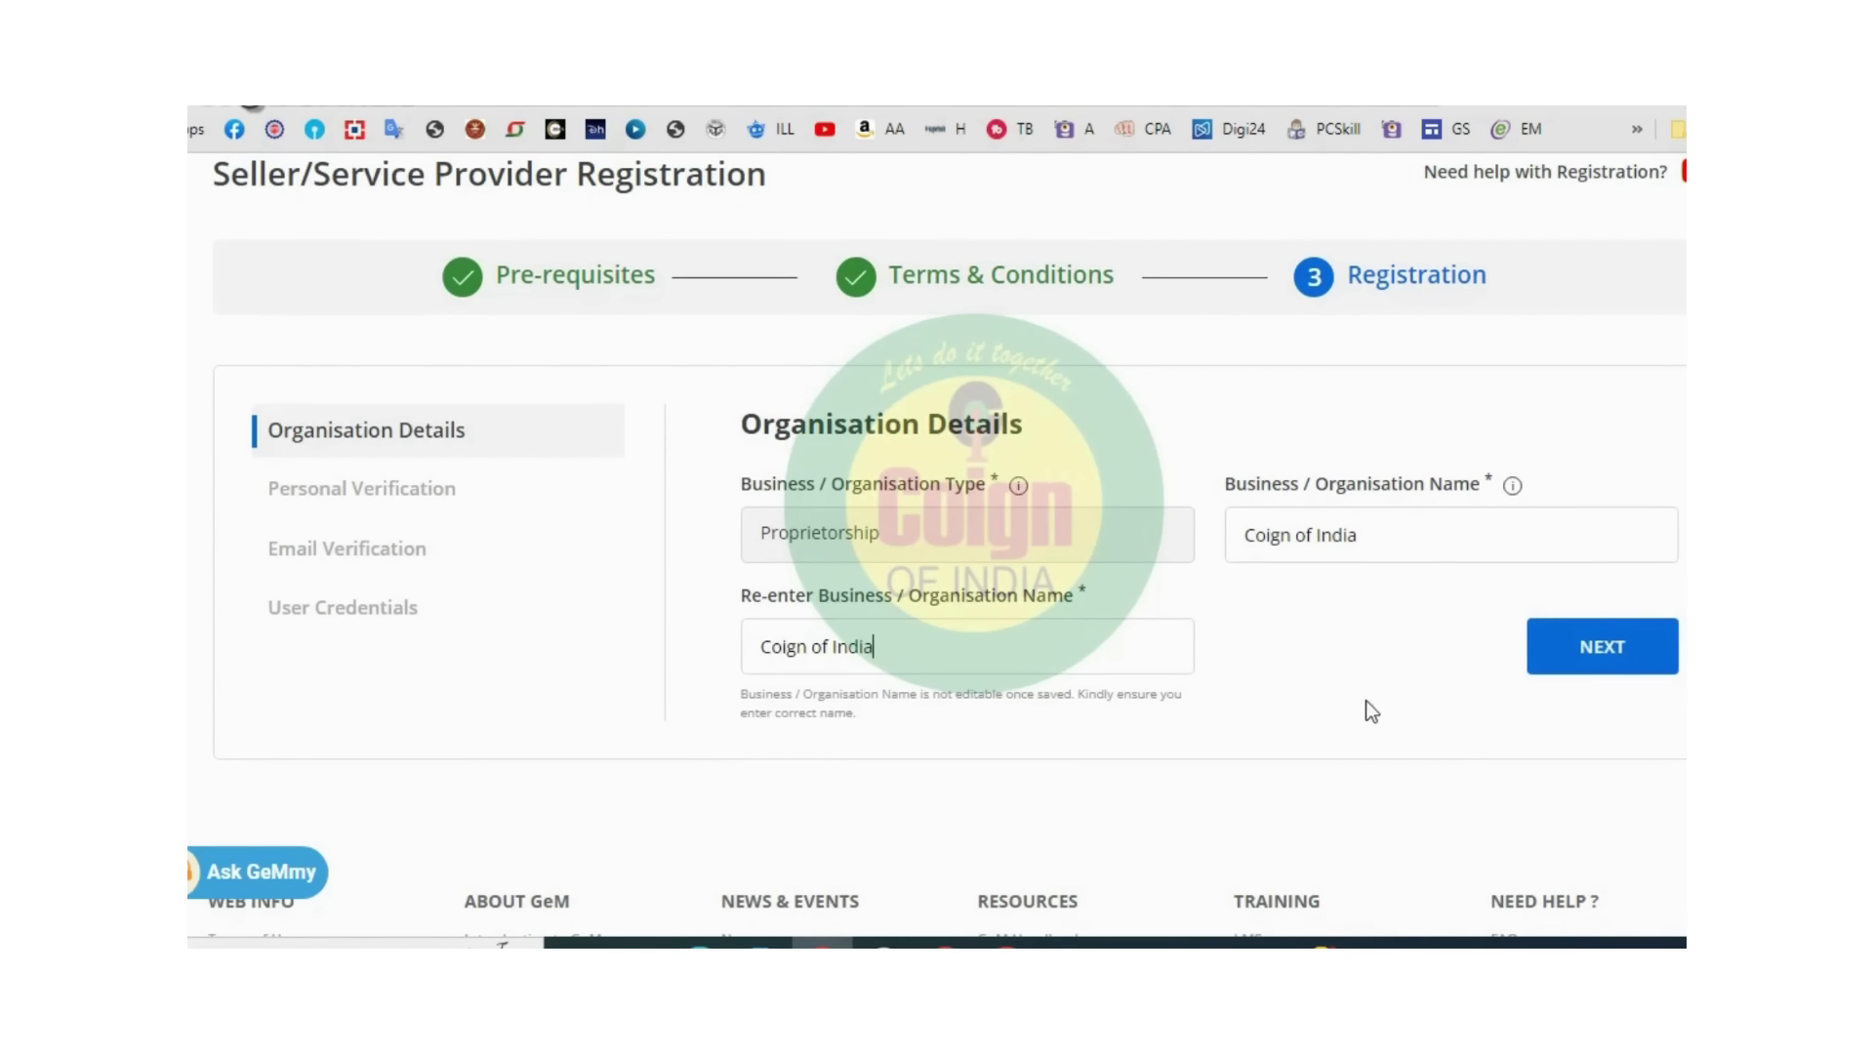
# - Move to Personal Verification, try Aadhaar with consent, then switch to Personal PAN
pyautogui.click(1562, 675)
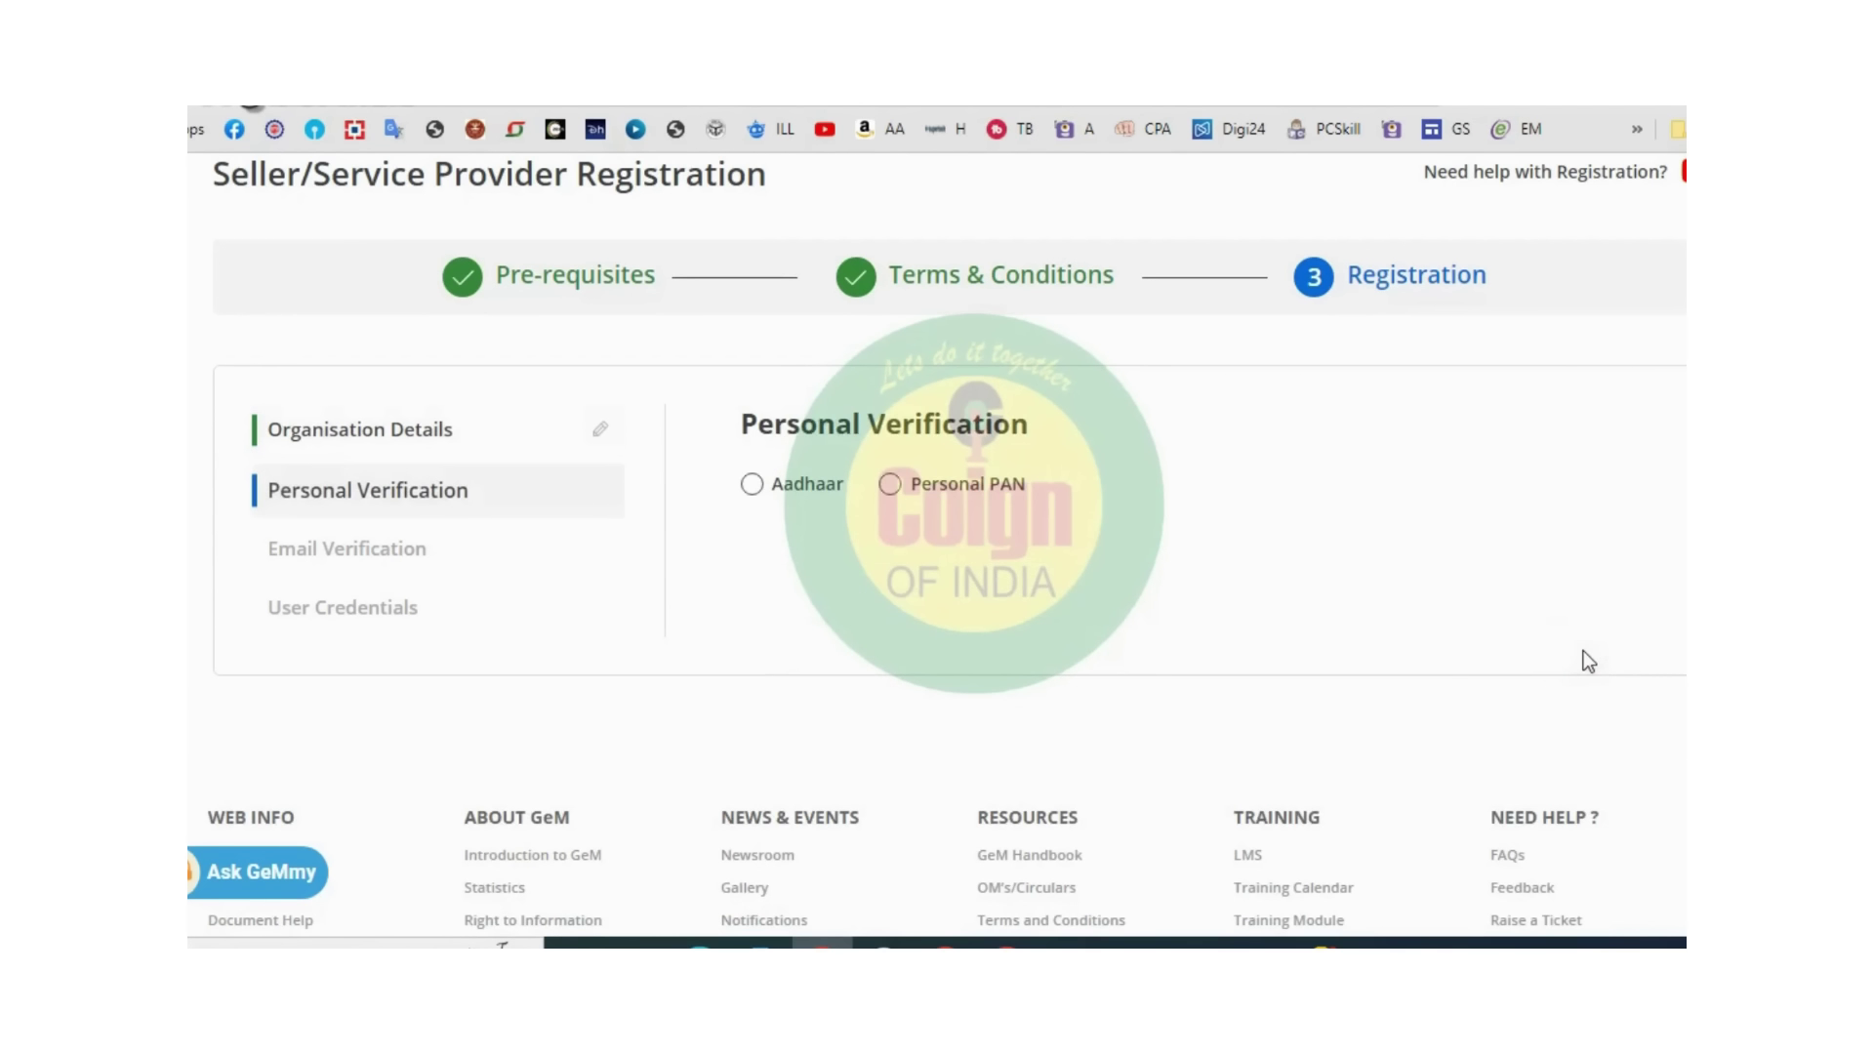
pyautogui.click(752, 484)
pyautogui.scroll(-1, 988, 553)
pyautogui.scroll(-3, 988, 552)
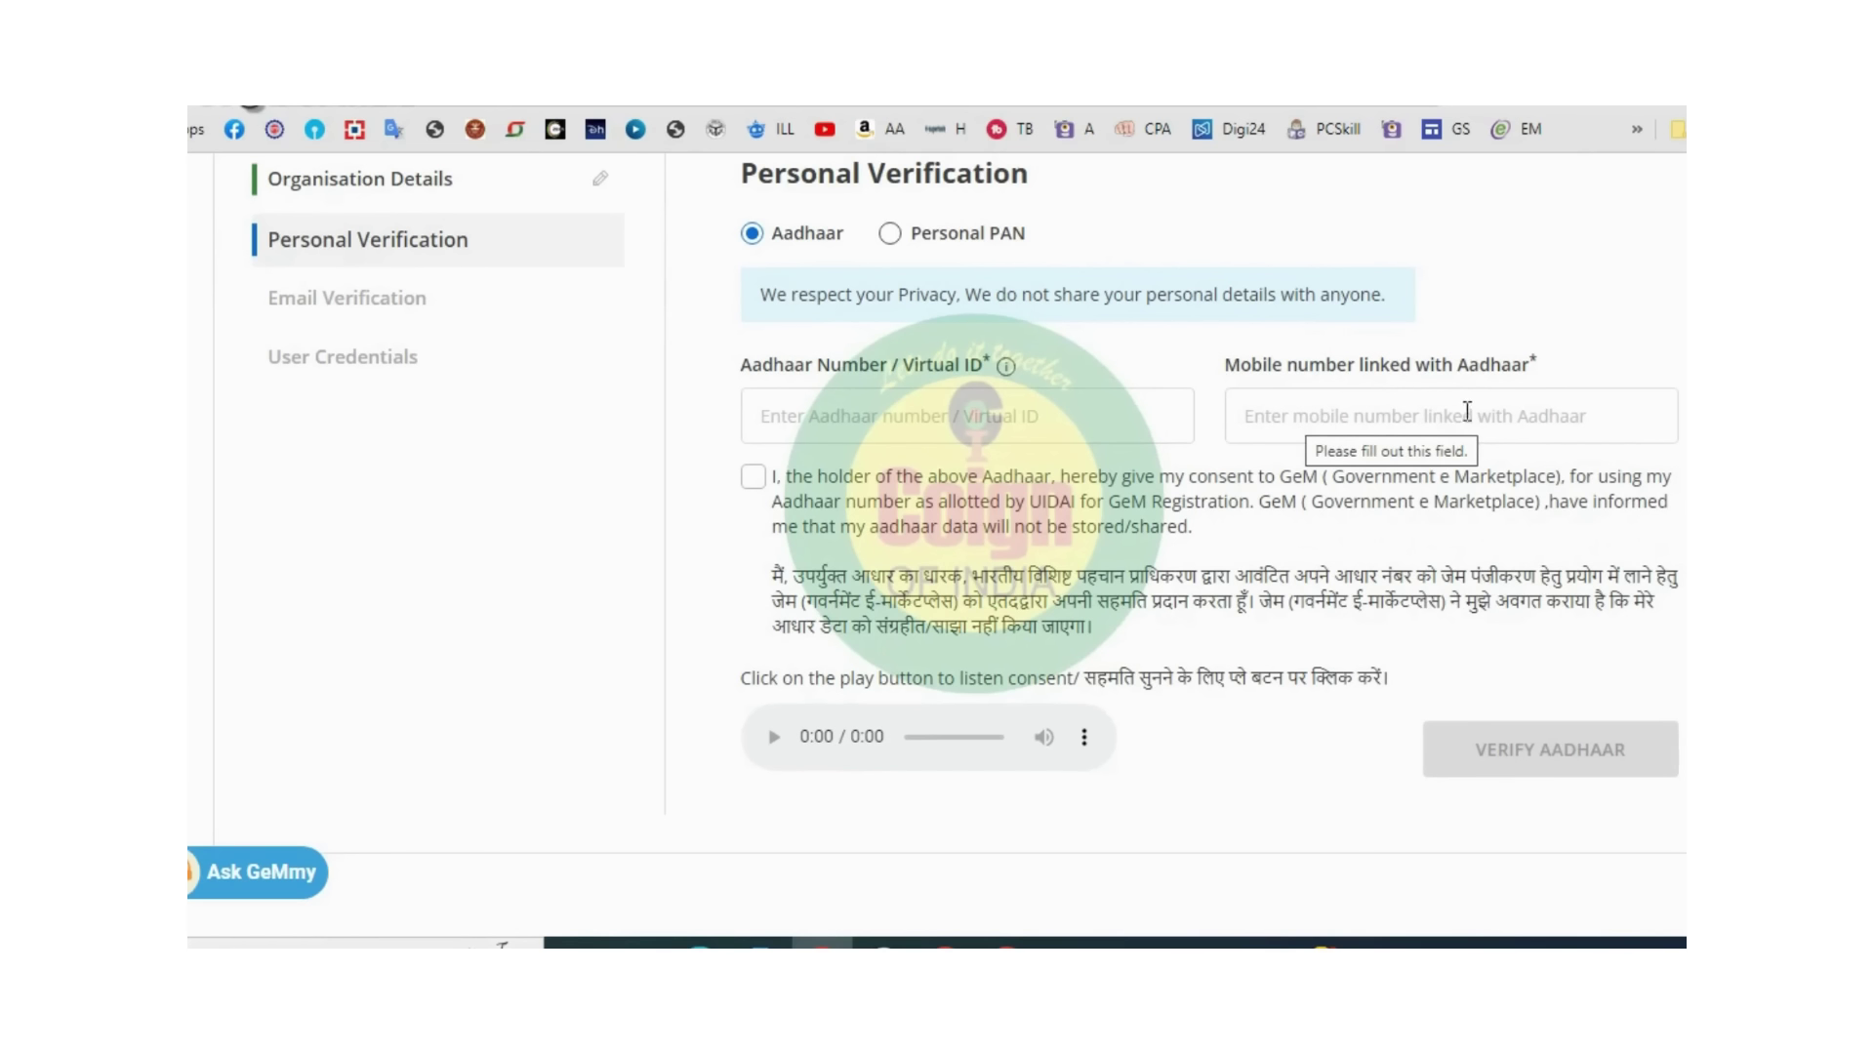
pyautogui.click(750, 483)
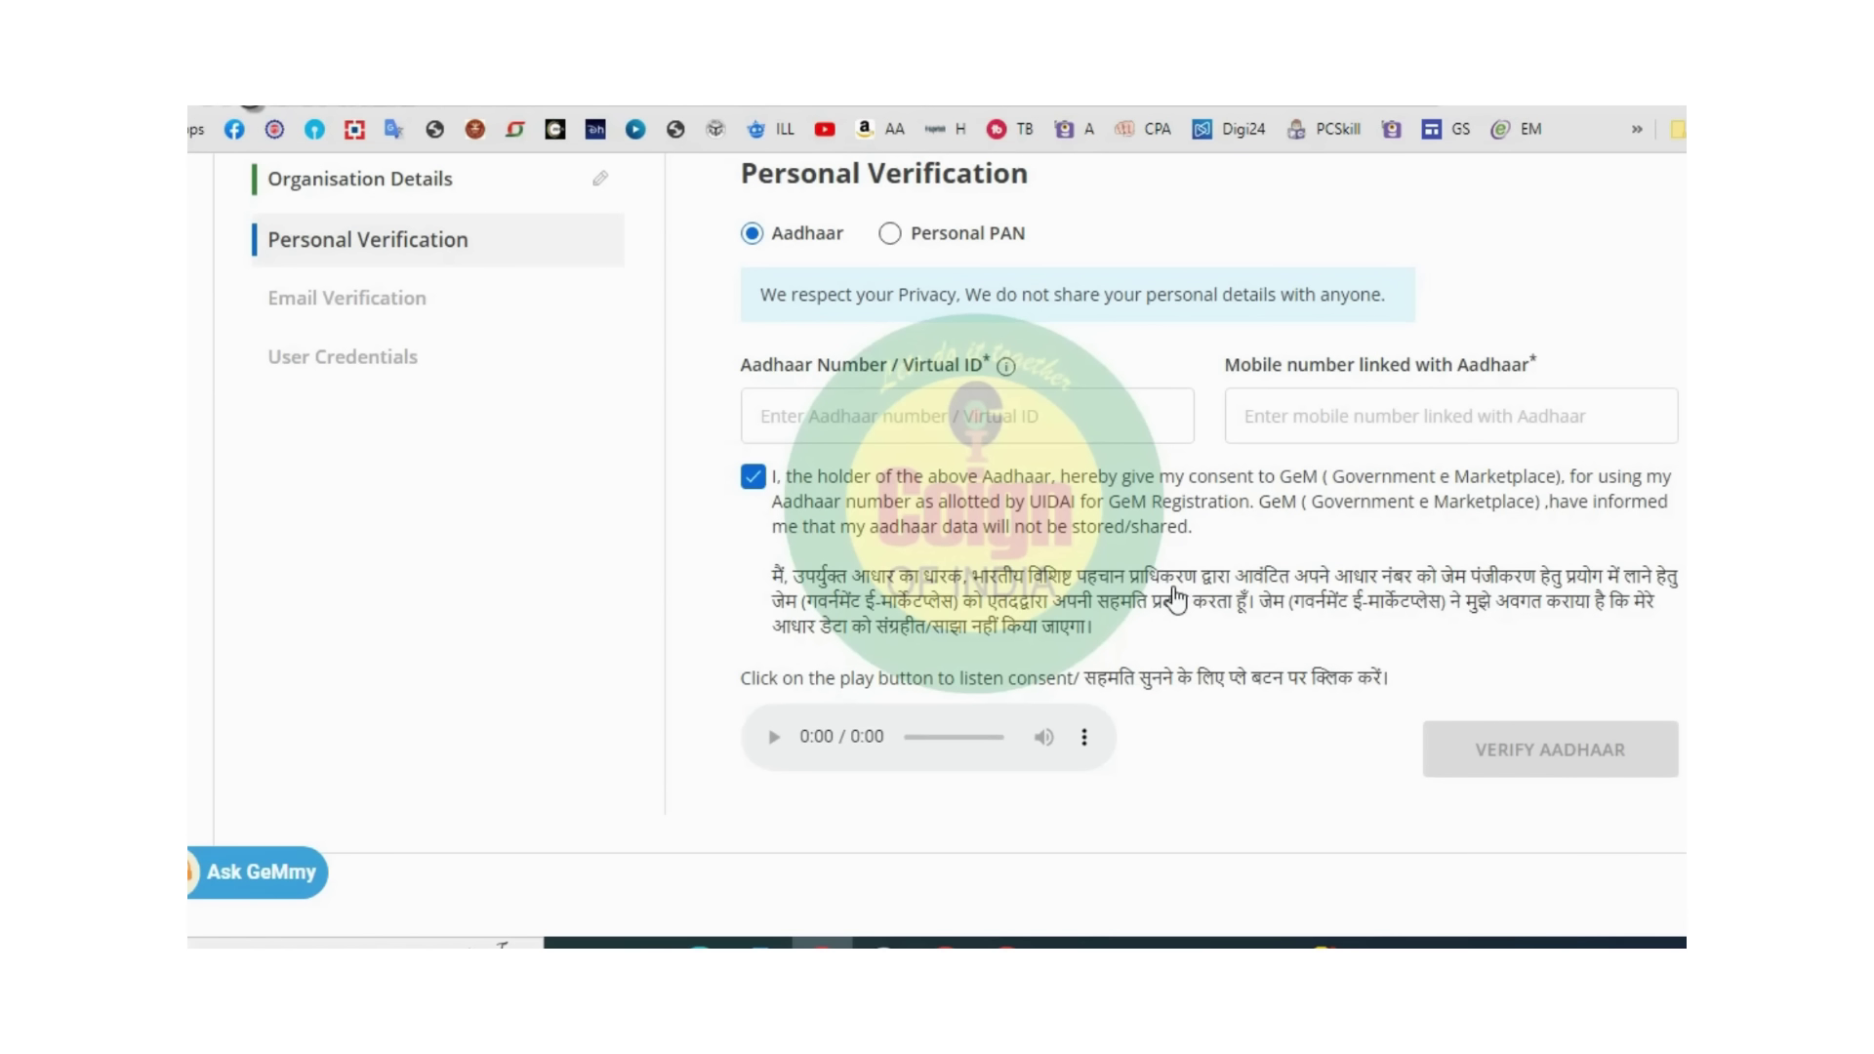
pyautogui.click(890, 234)
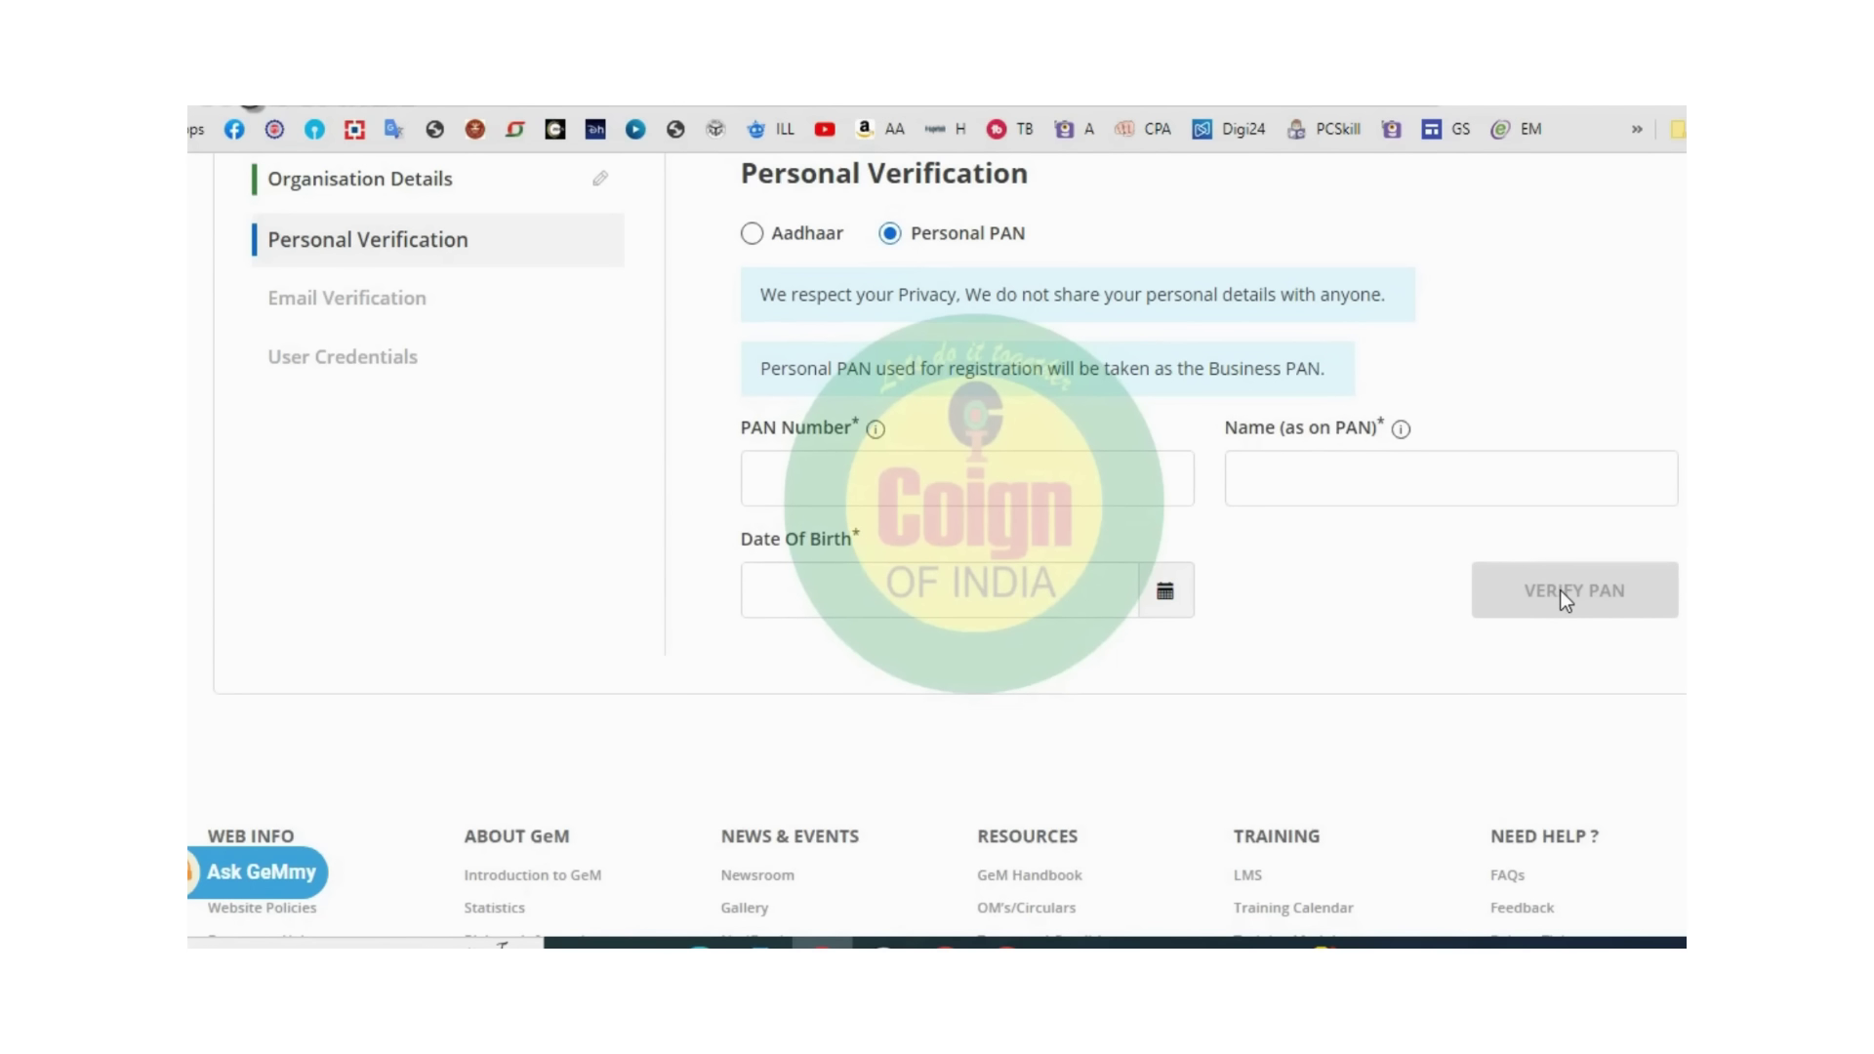
# - Return to the GeM home page via the browser address bar
pyautogui.scroll(2, 734, 472)
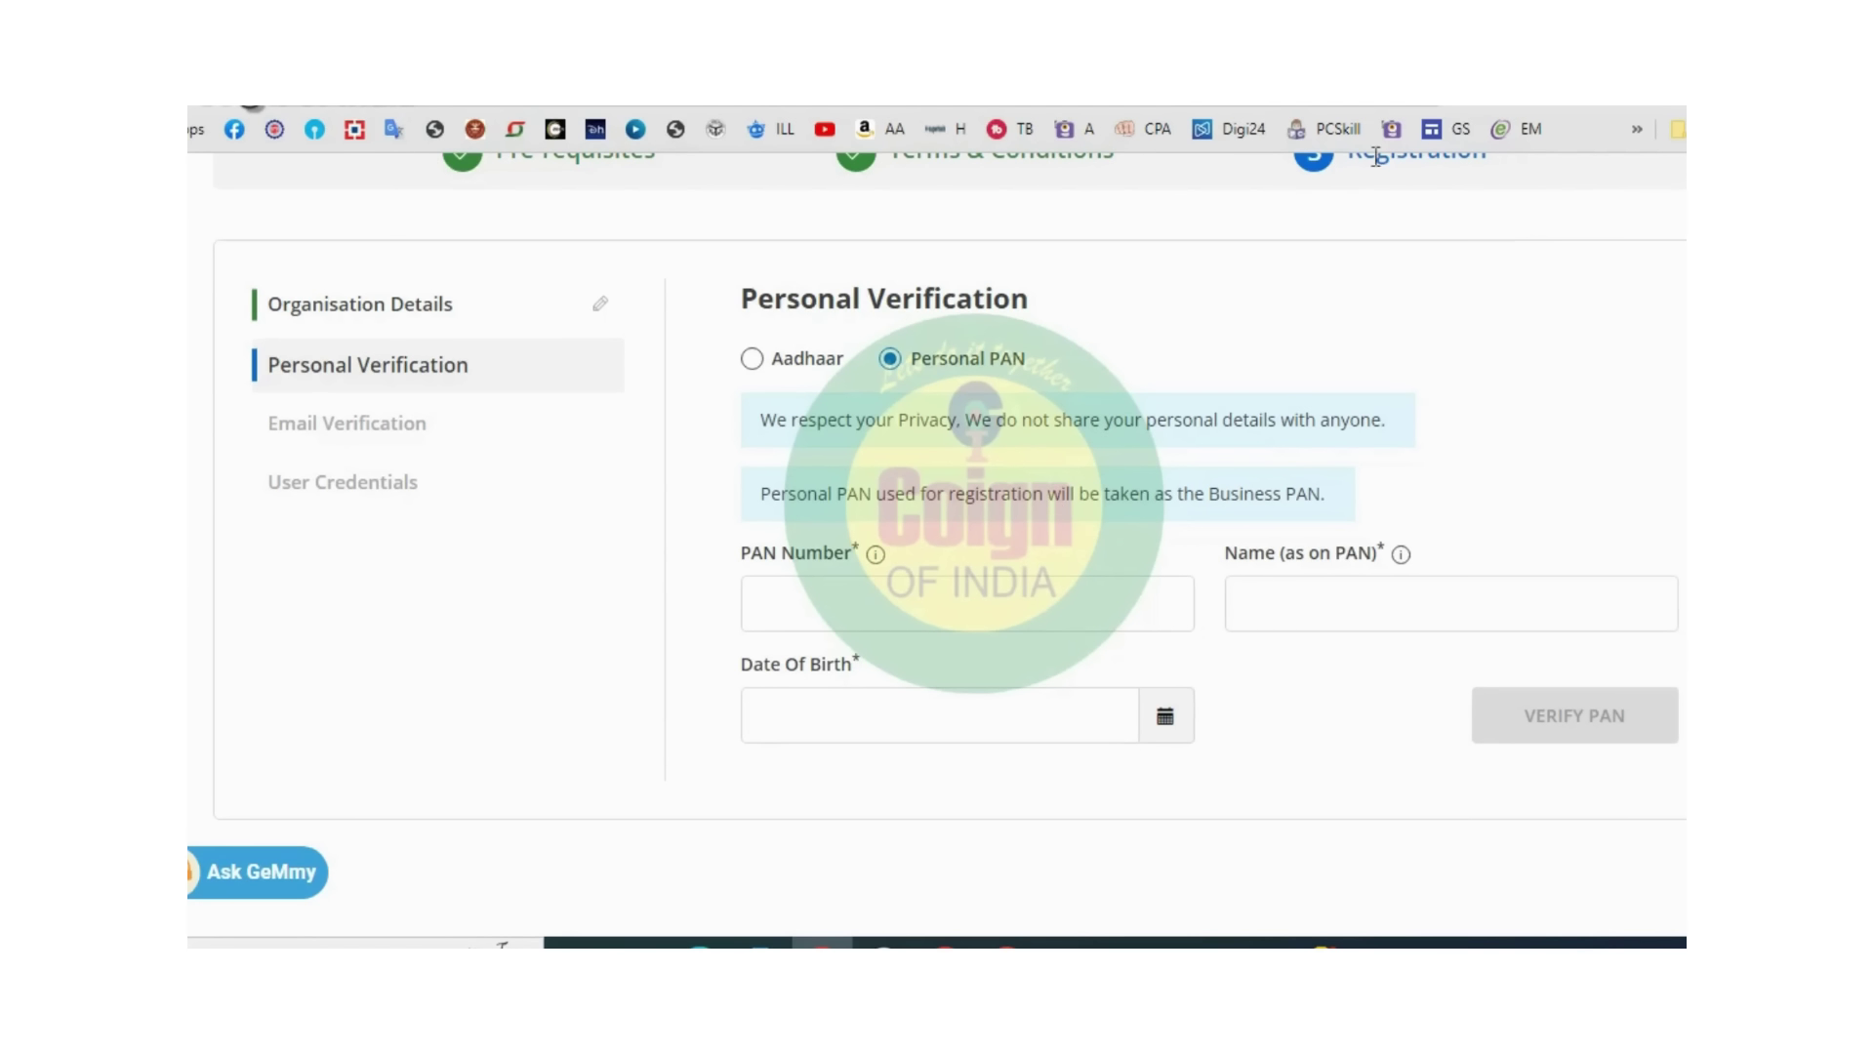
pyautogui.scroll(3, 1152, 673)
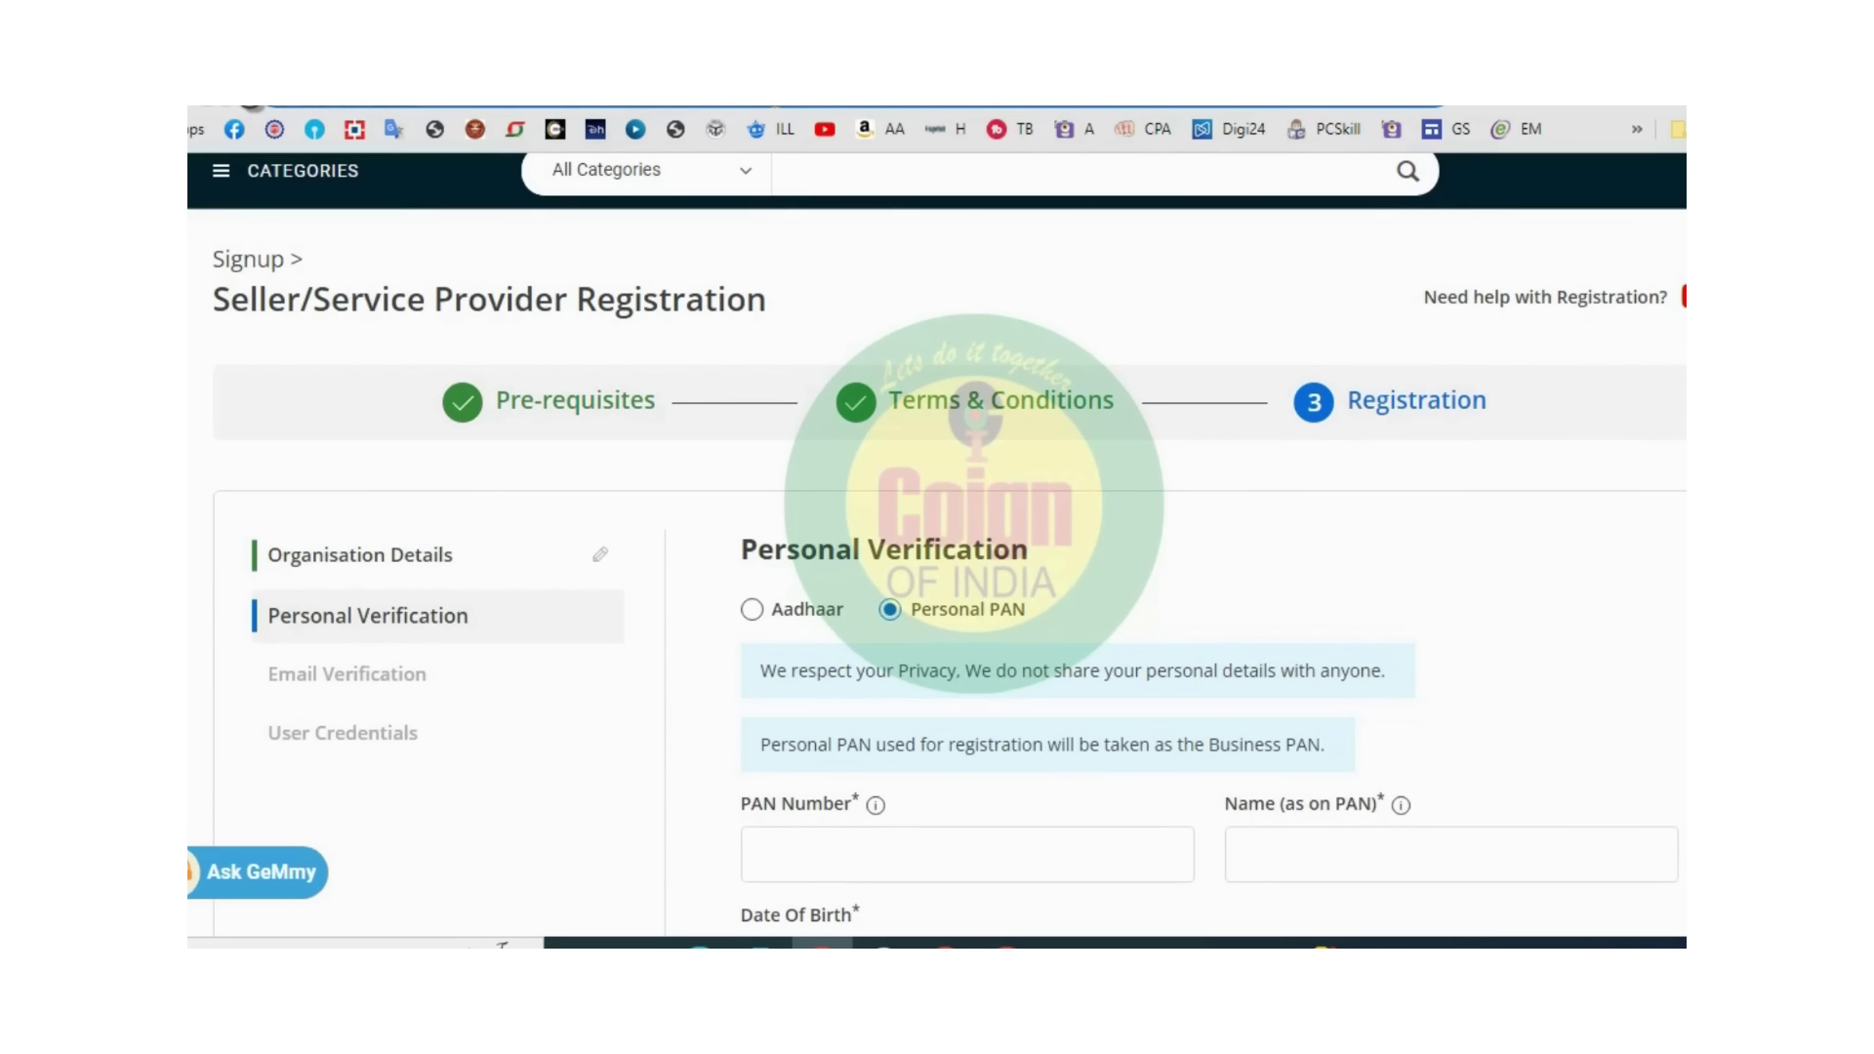
pyautogui.write('ge')
pyautogui.press('Return')
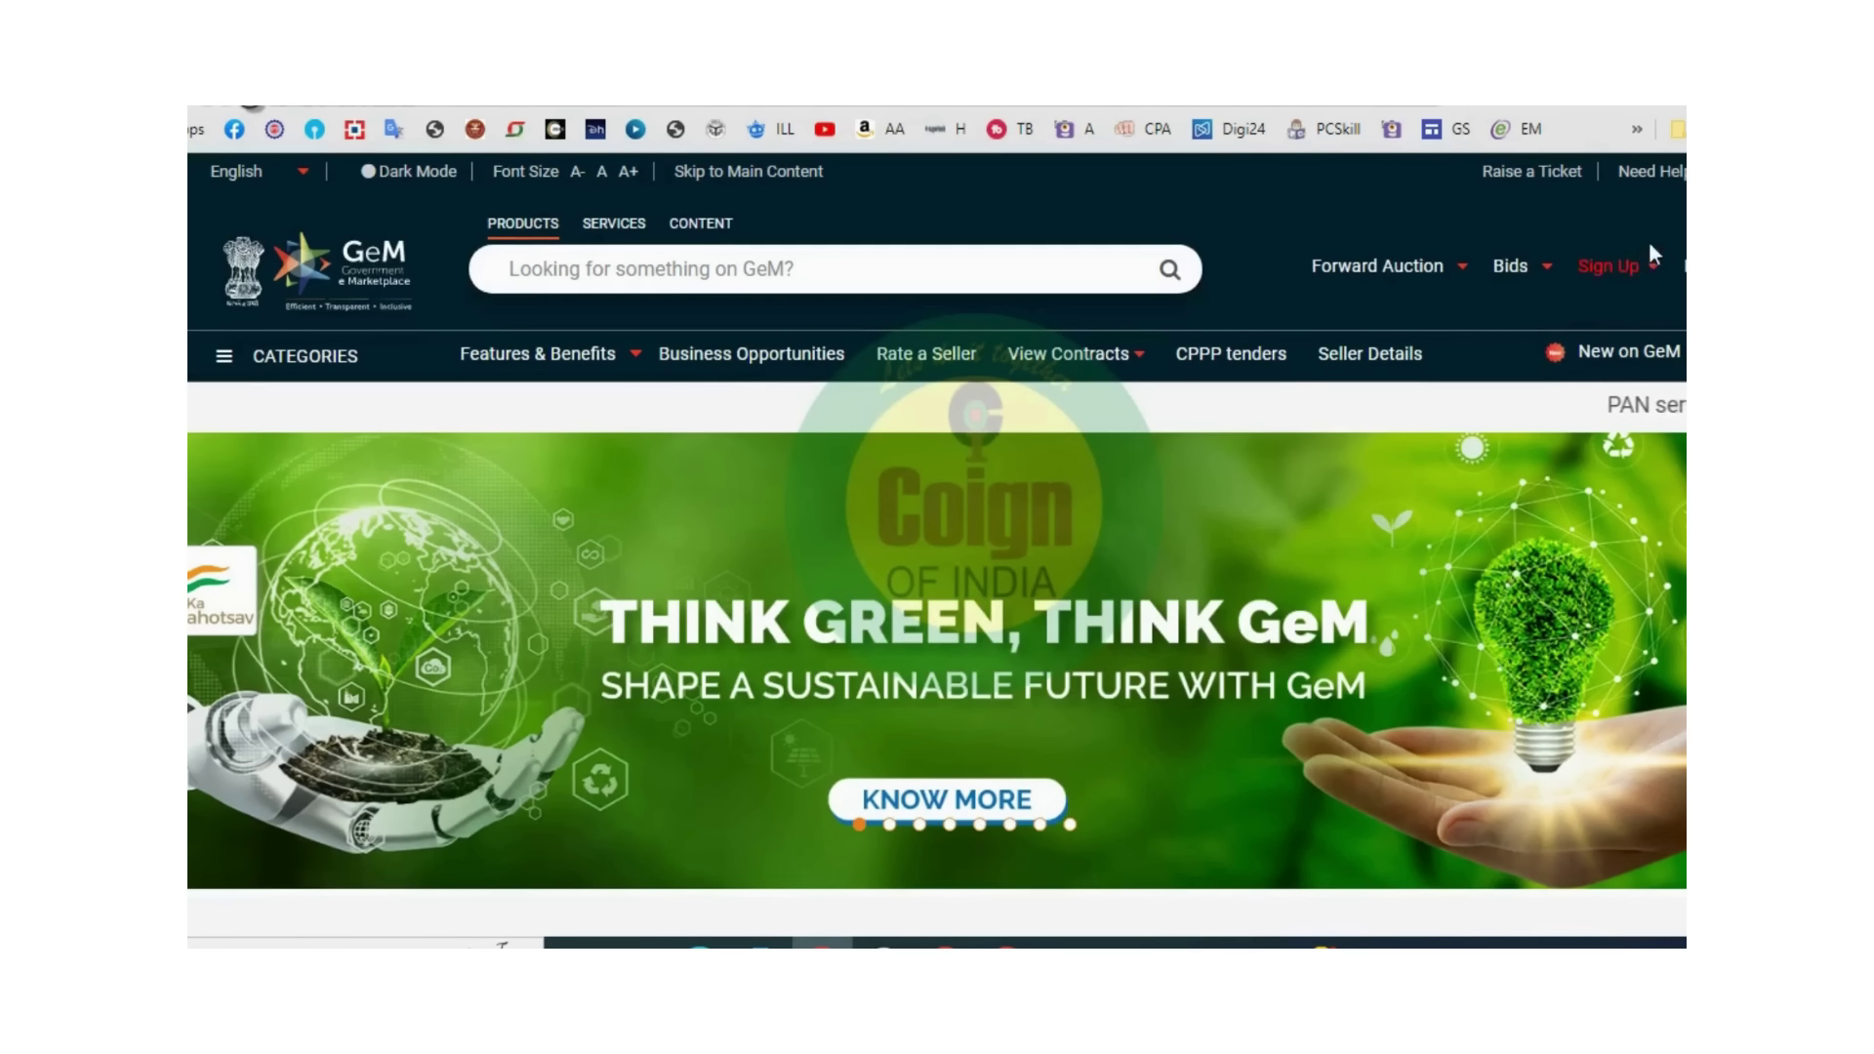
# - Open the seller login page and submit the user ID with the captcha
pyautogui.moveTo(1609, 265)
pyautogui.click(1625, 373)
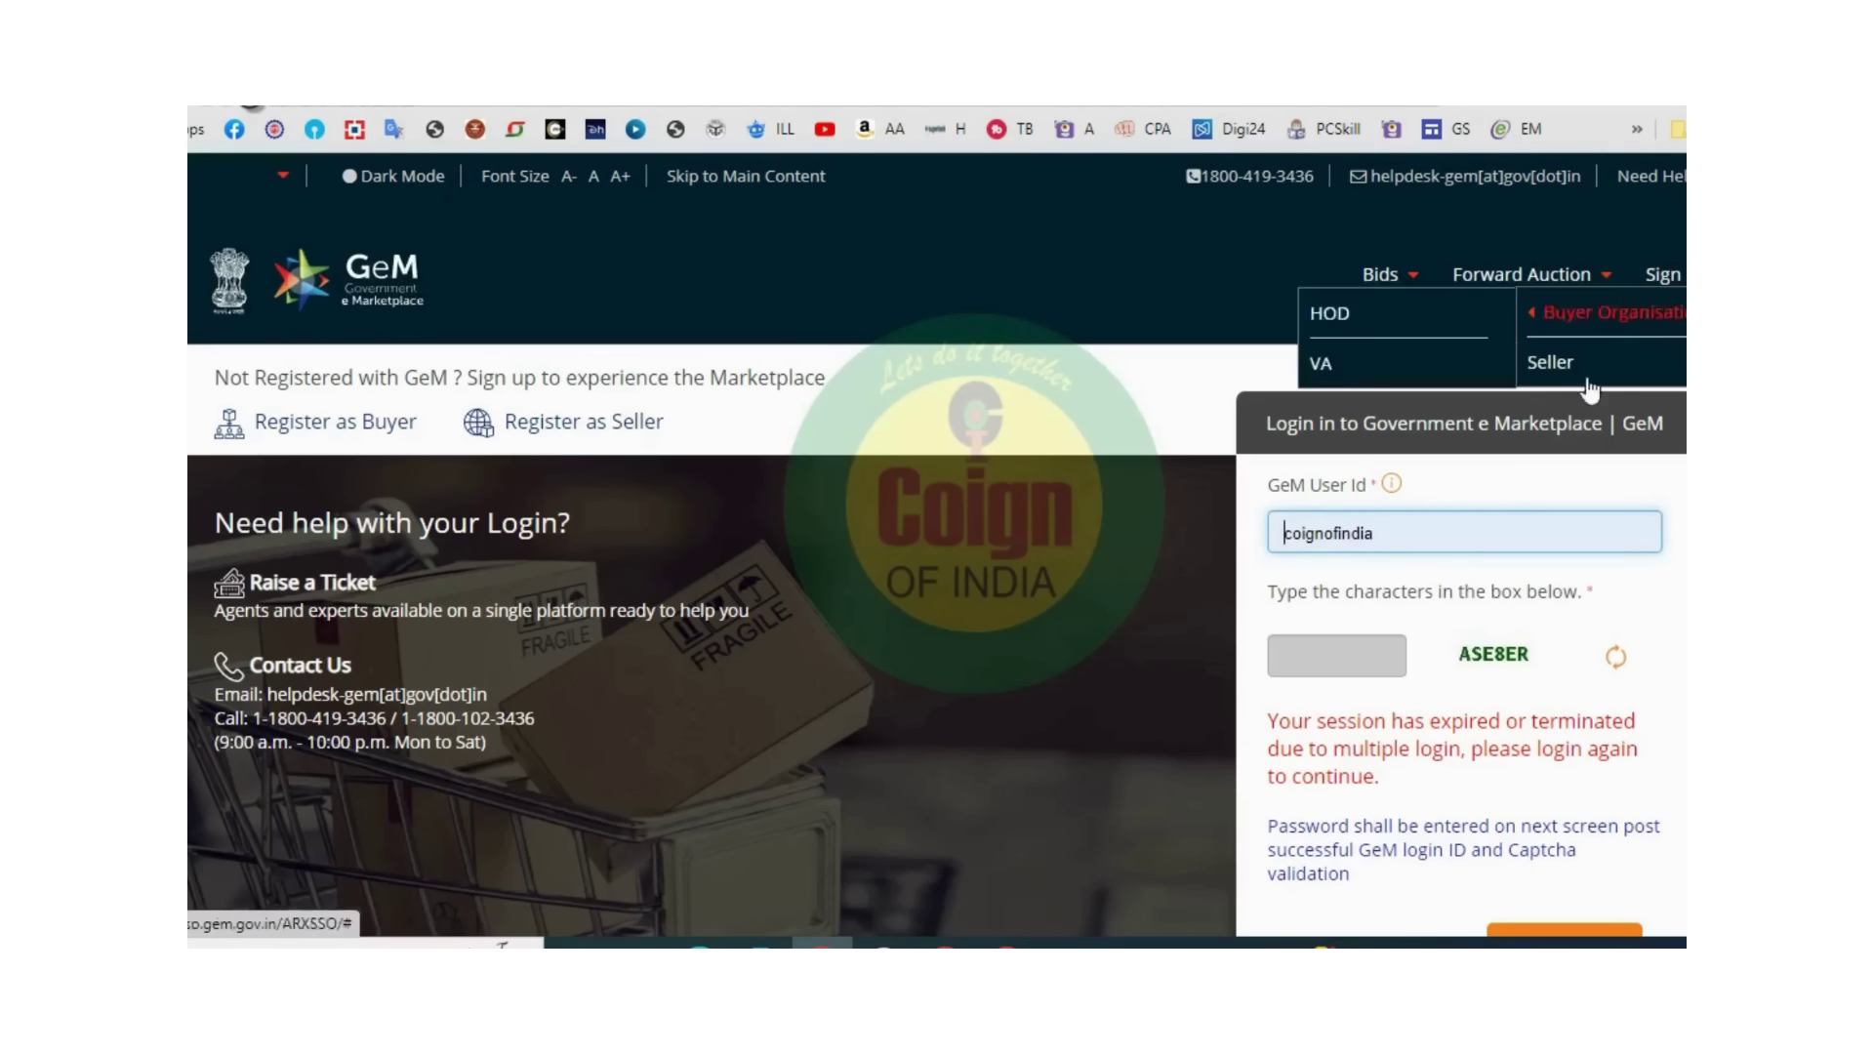
pyautogui.click(1309, 652)
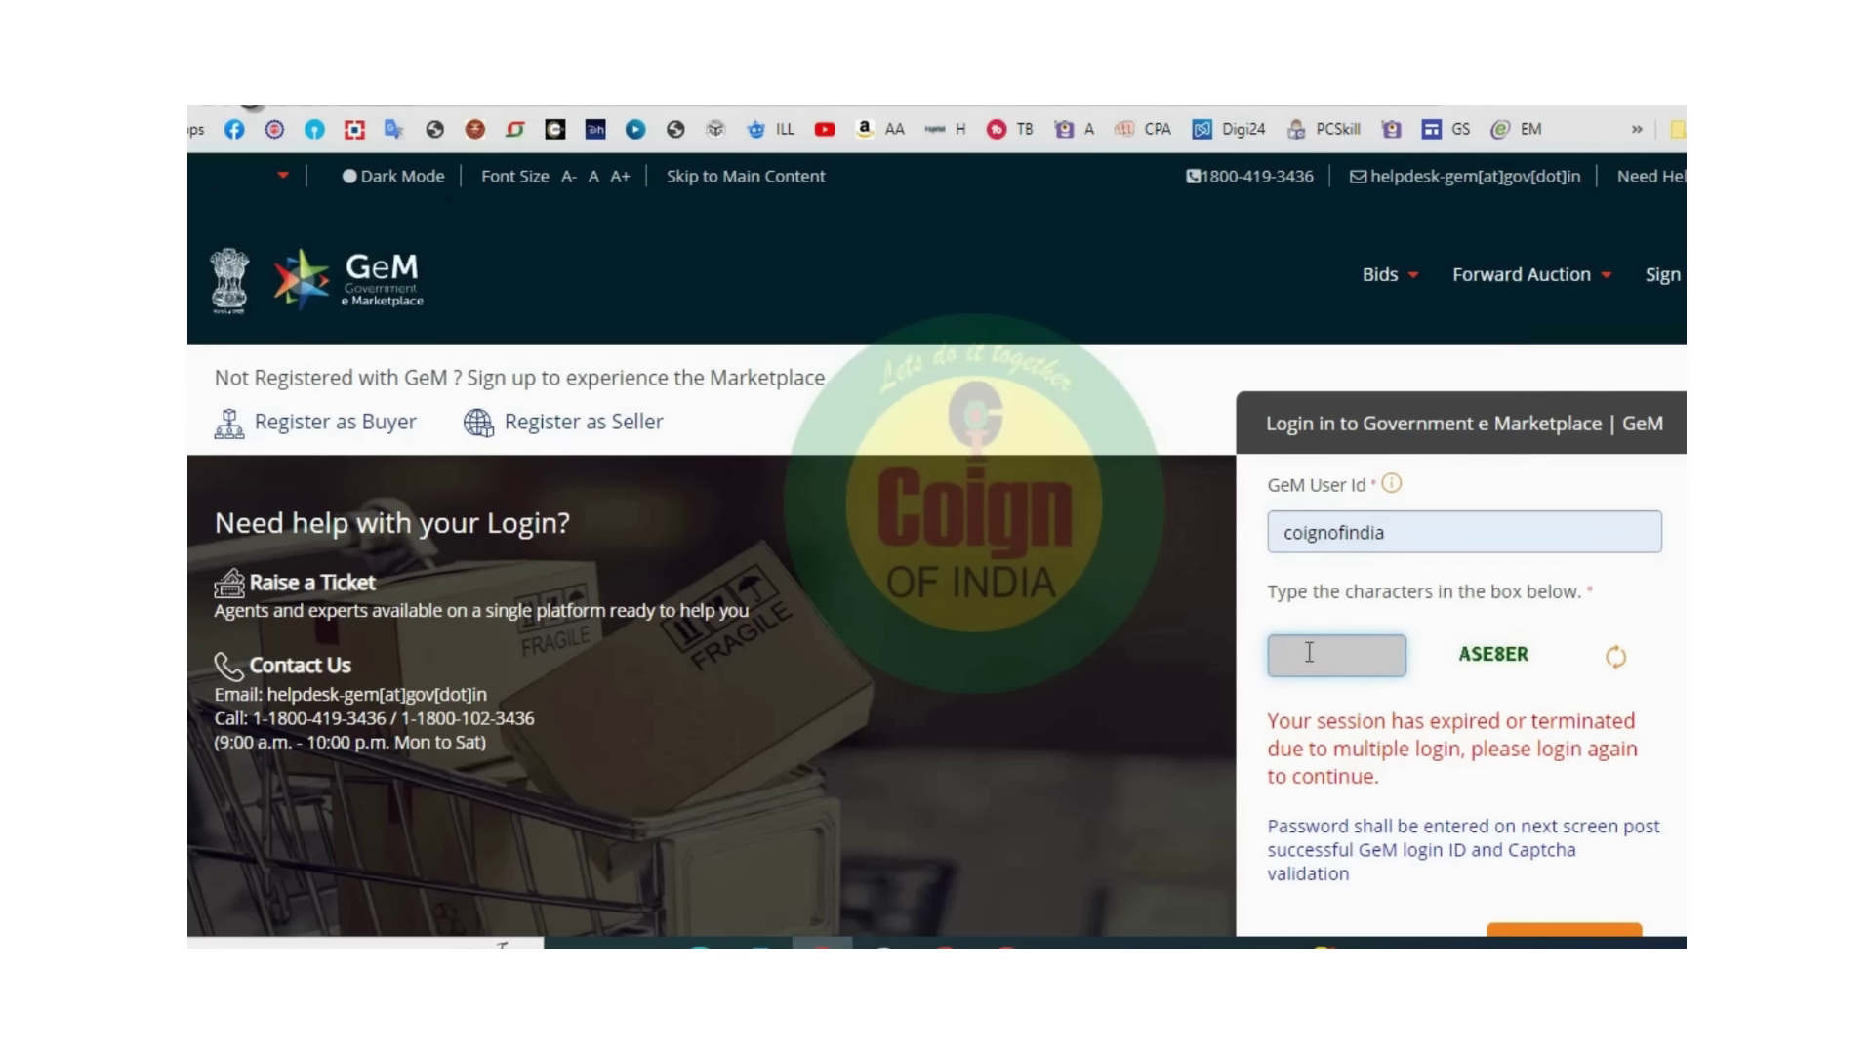
pyautogui.write('ASE8ER')
pyautogui.scroll(-3, 1309, 652)
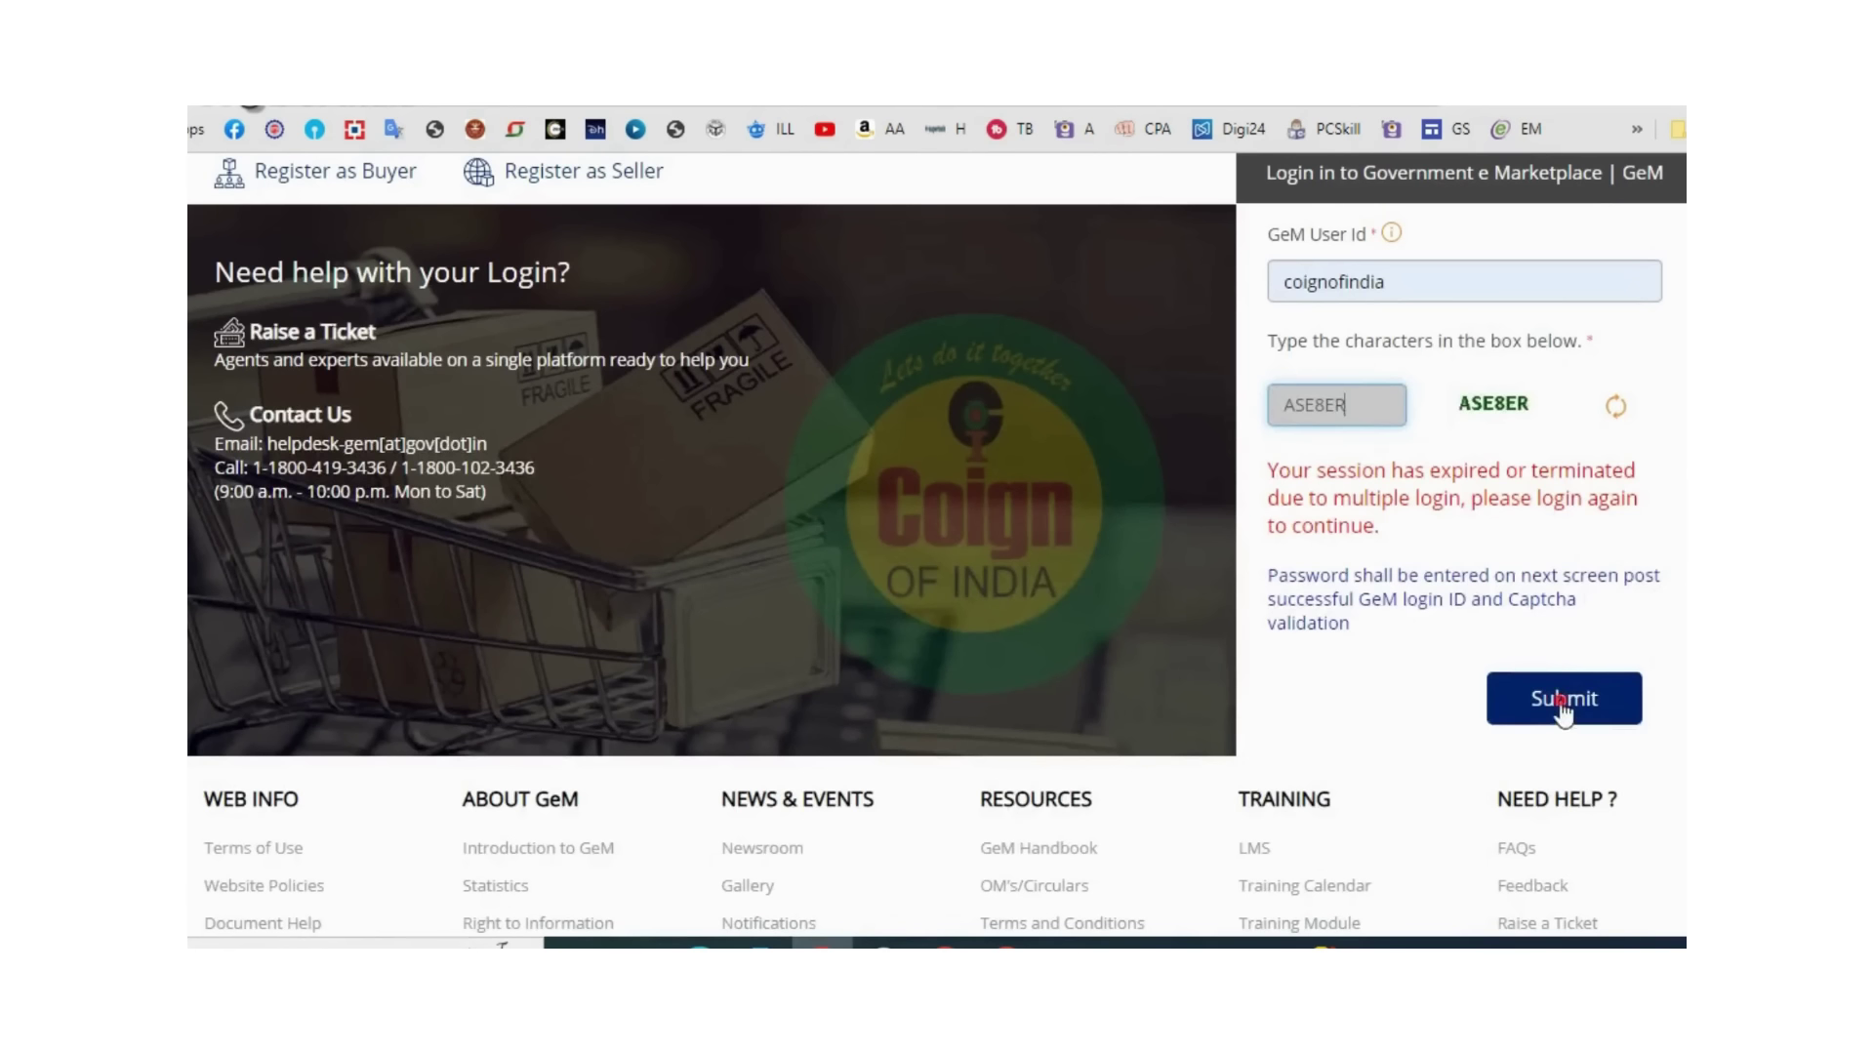
pyautogui.click(1558, 709)
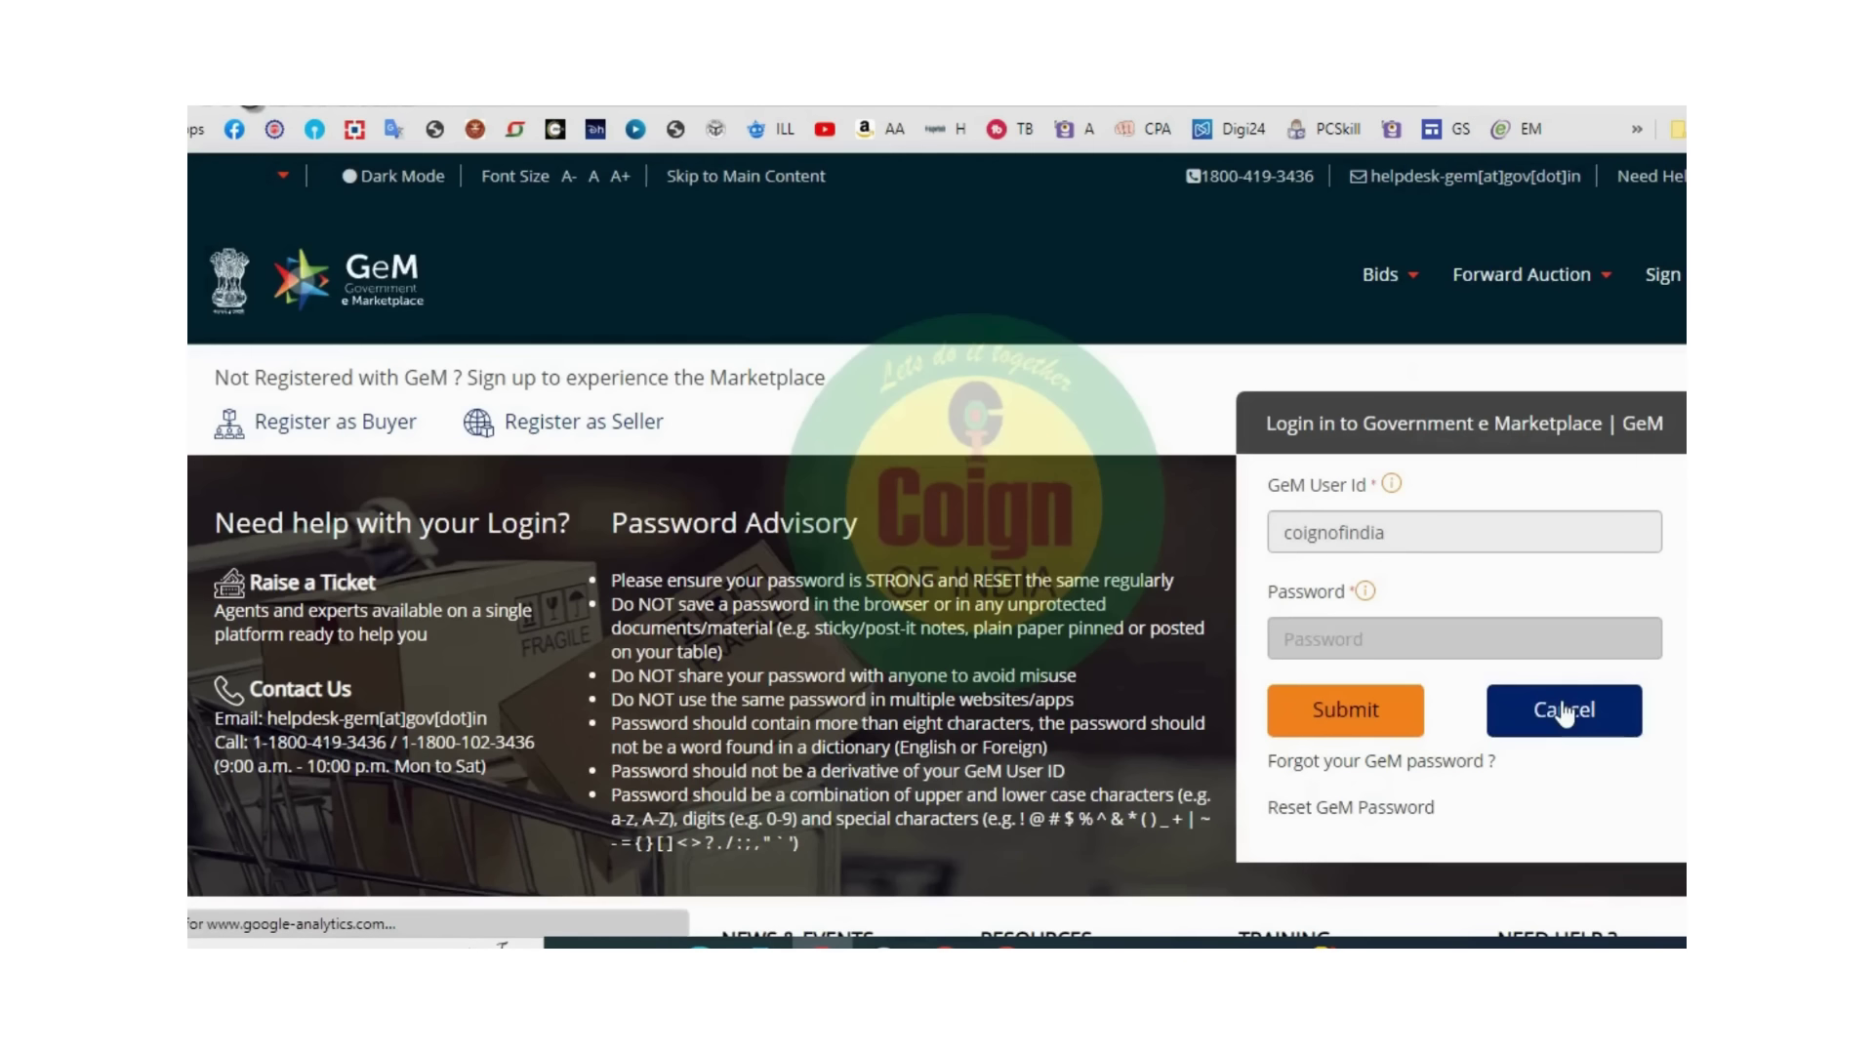
# - Submit the password and dismiss the three startup notices on the seller dashboard
pyautogui.click(1345, 720)
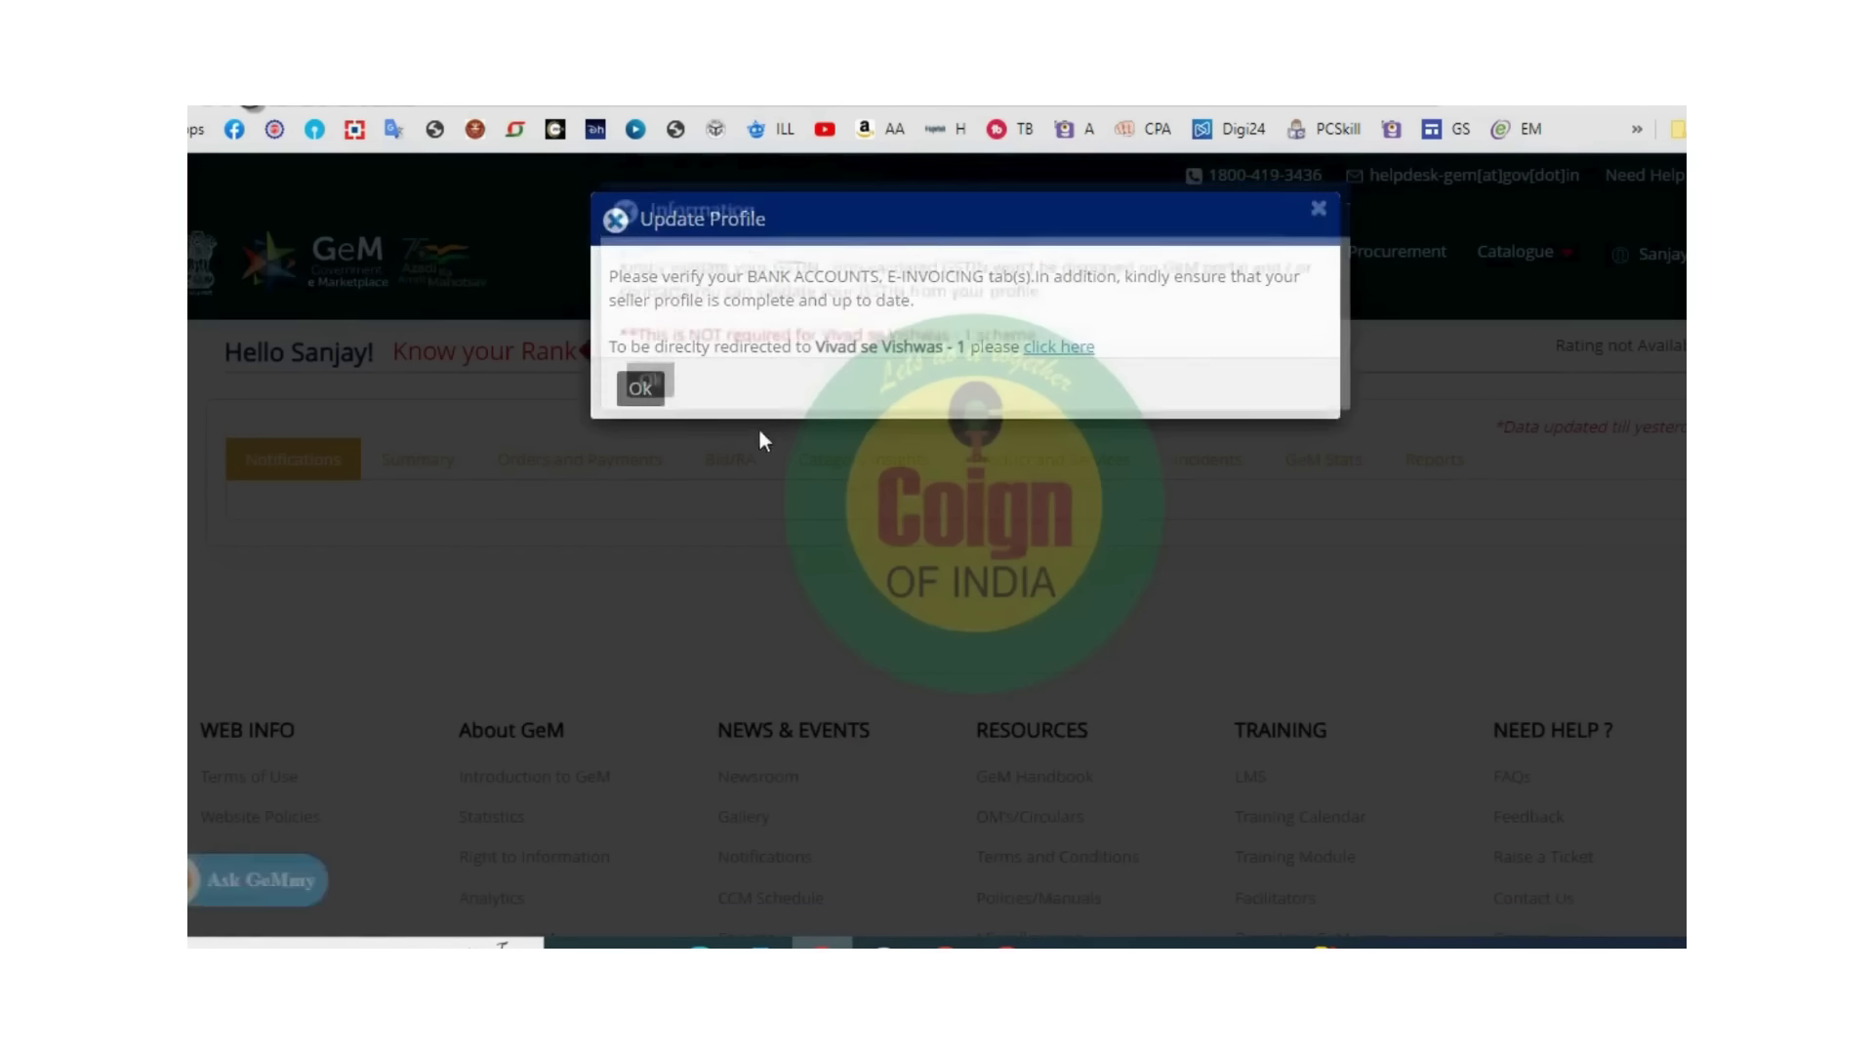
pyautogui.click(640, 389)
pyautogui.click(641, 389)
pyautogui.click(639, 389)
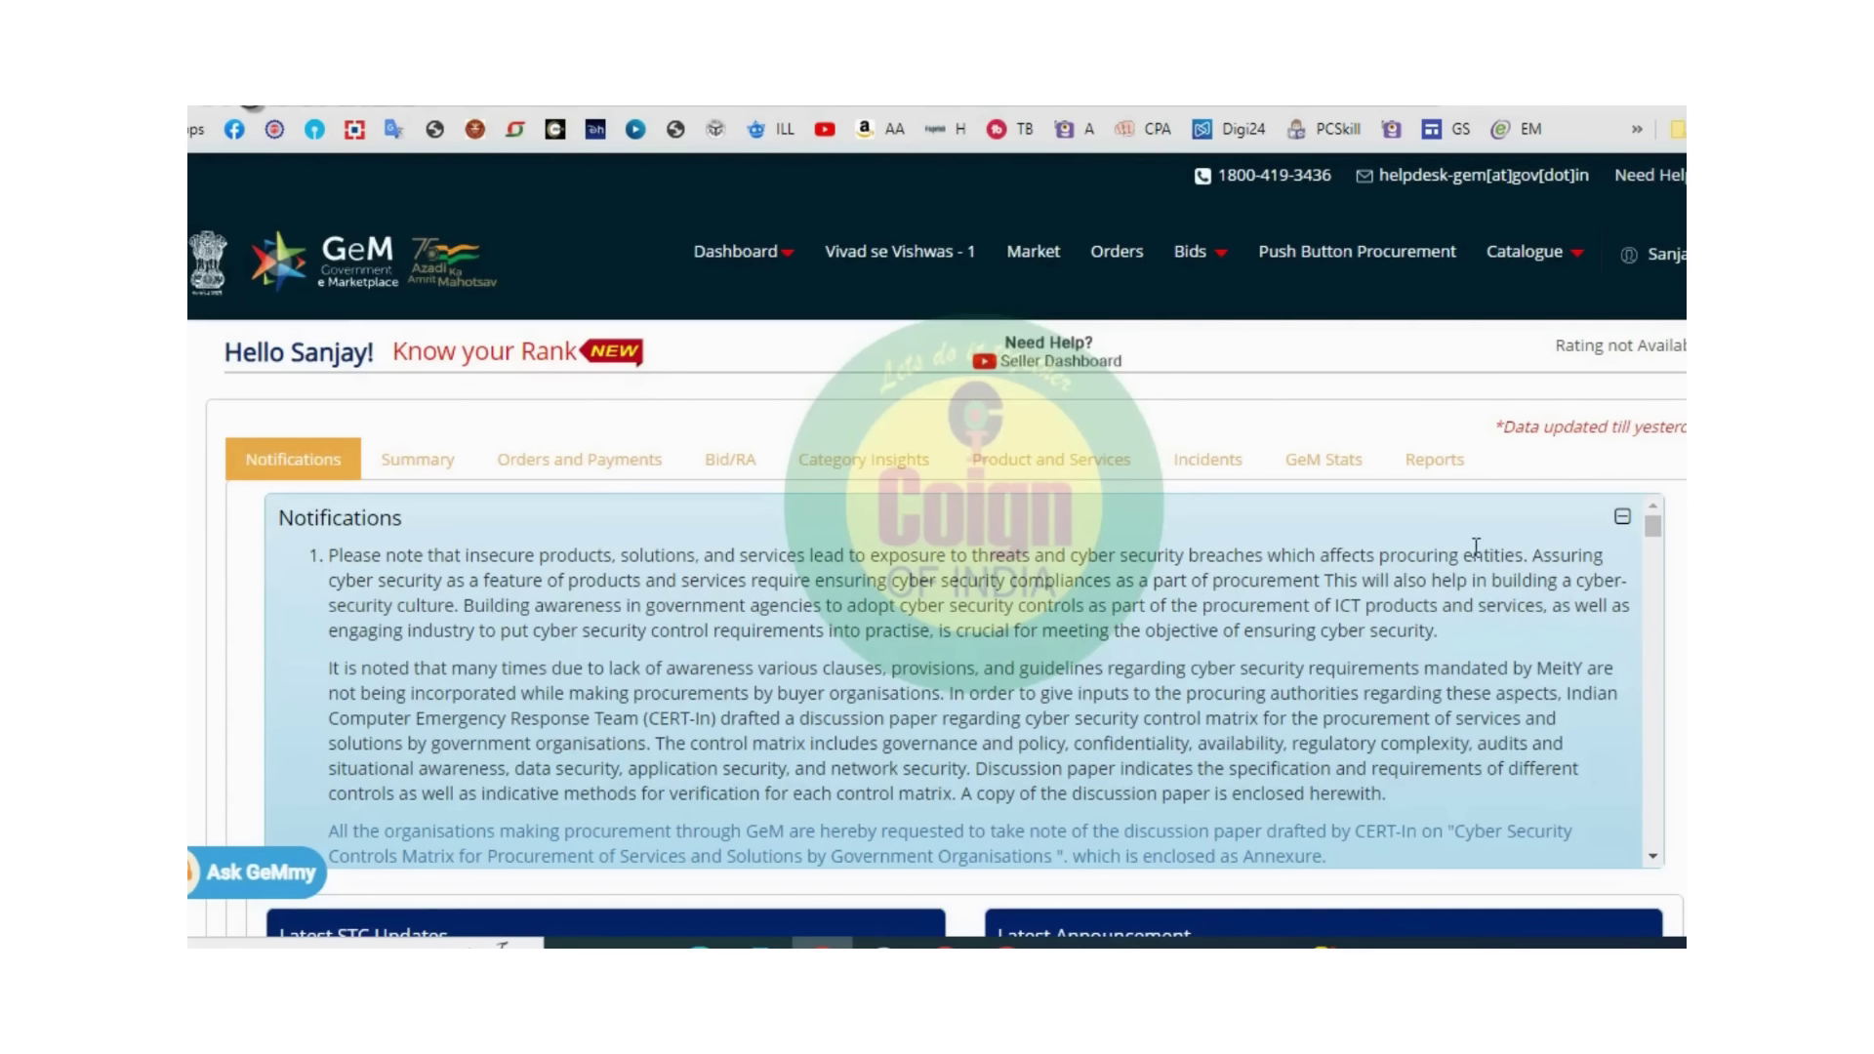
# - Open the seller profile and confirm the Business PAN Validation shows as verified
pyautogui.click(1668, 449)
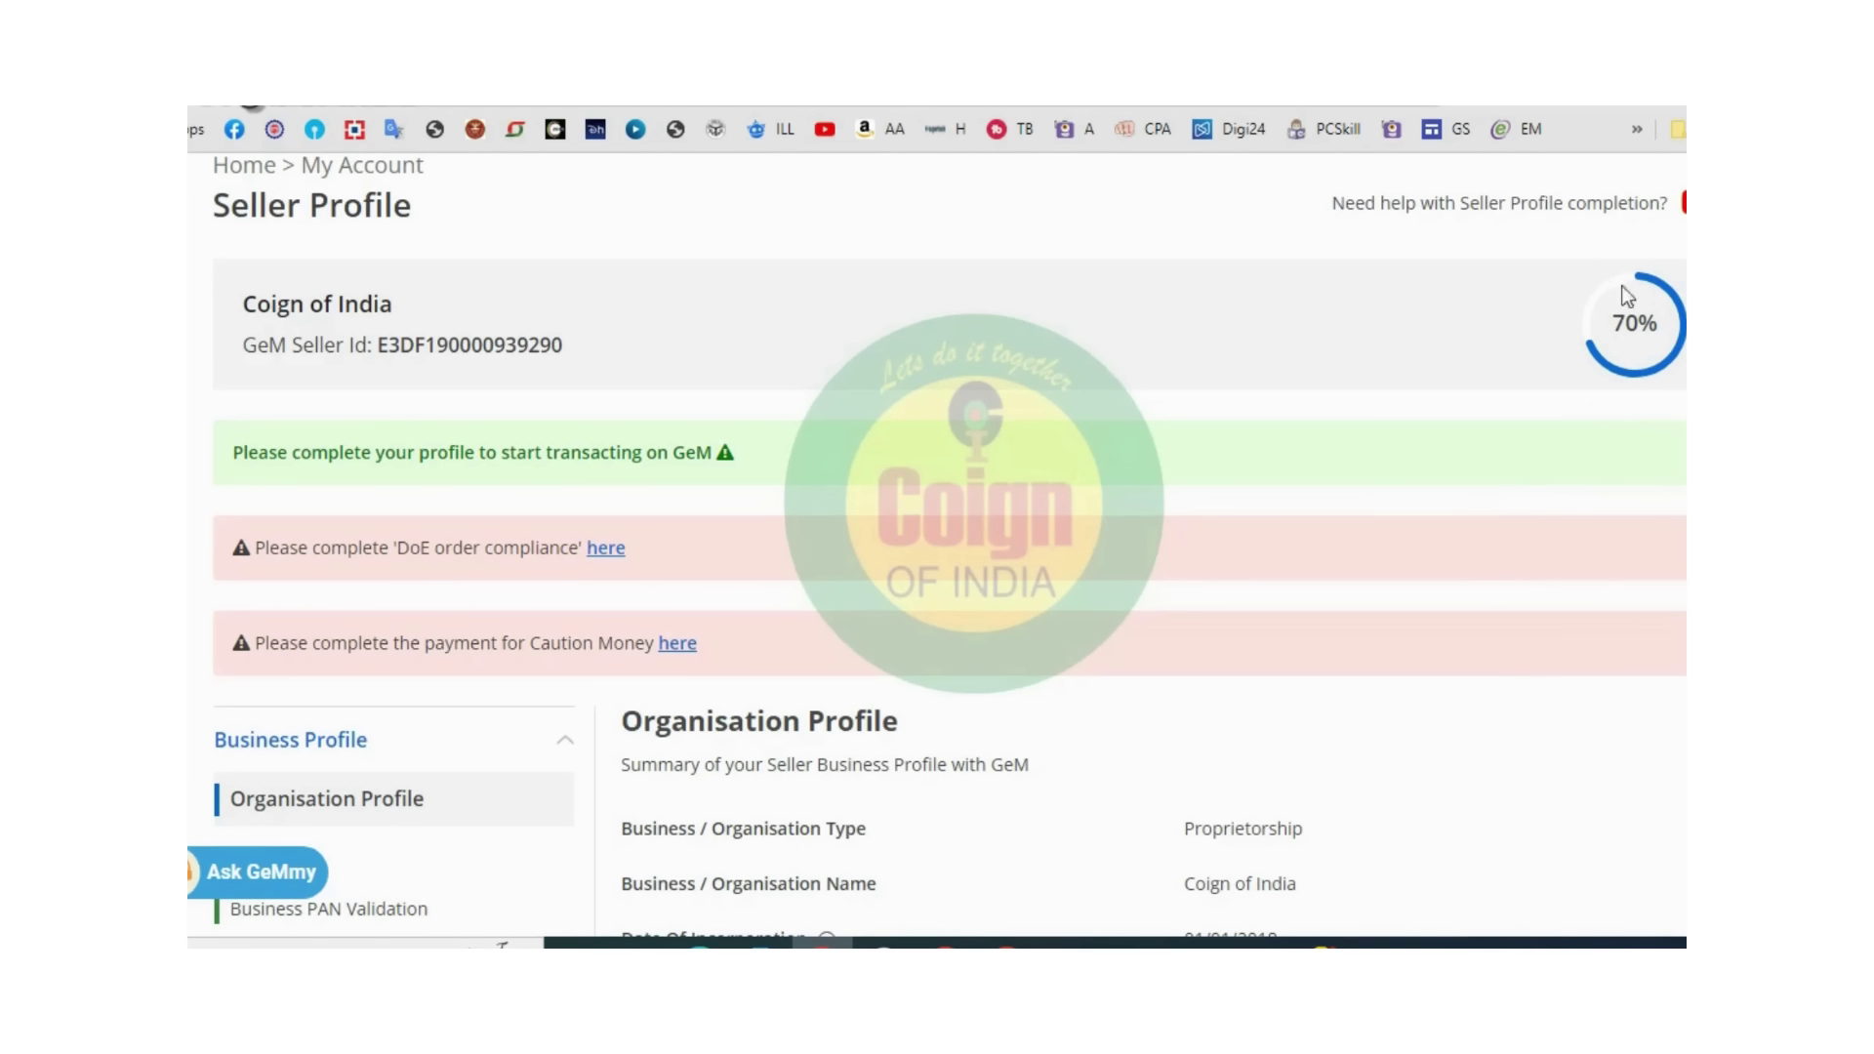
pyautogui.scroll(-1, 976, 498)
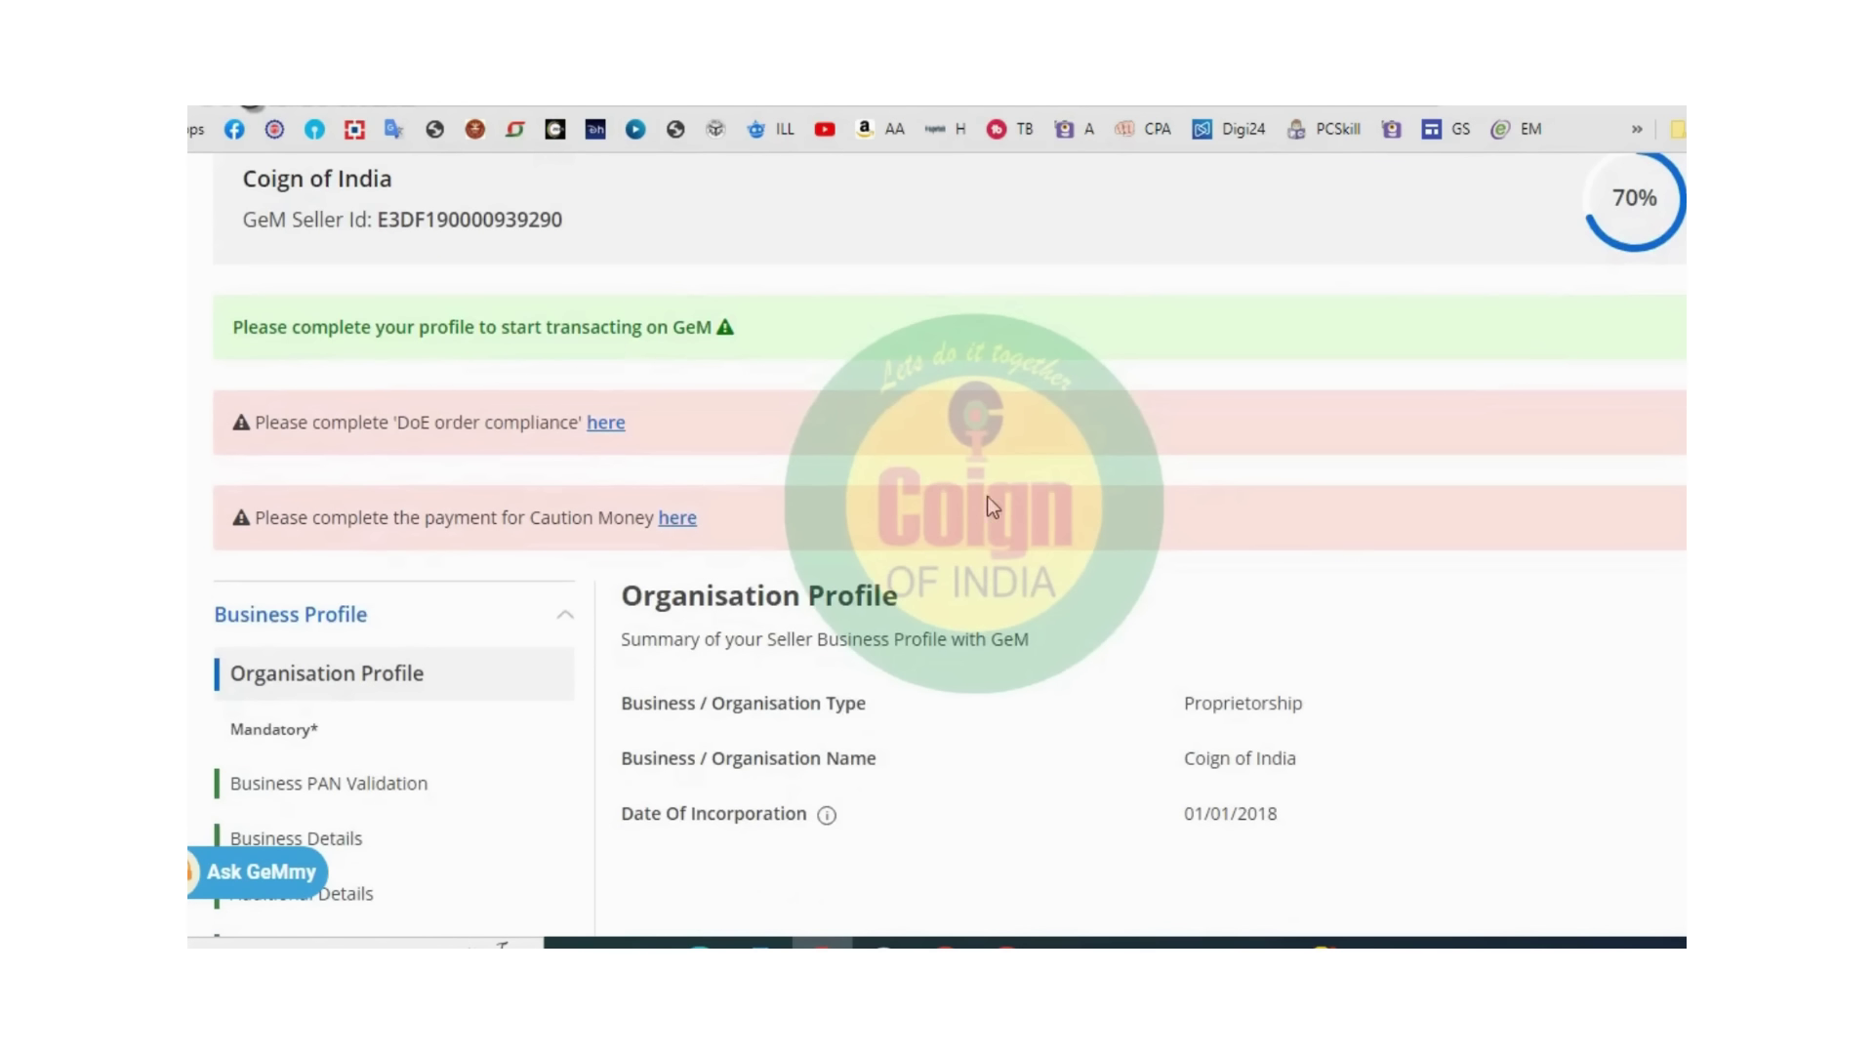
pyautogui.scroll(-2, 1047, 537)
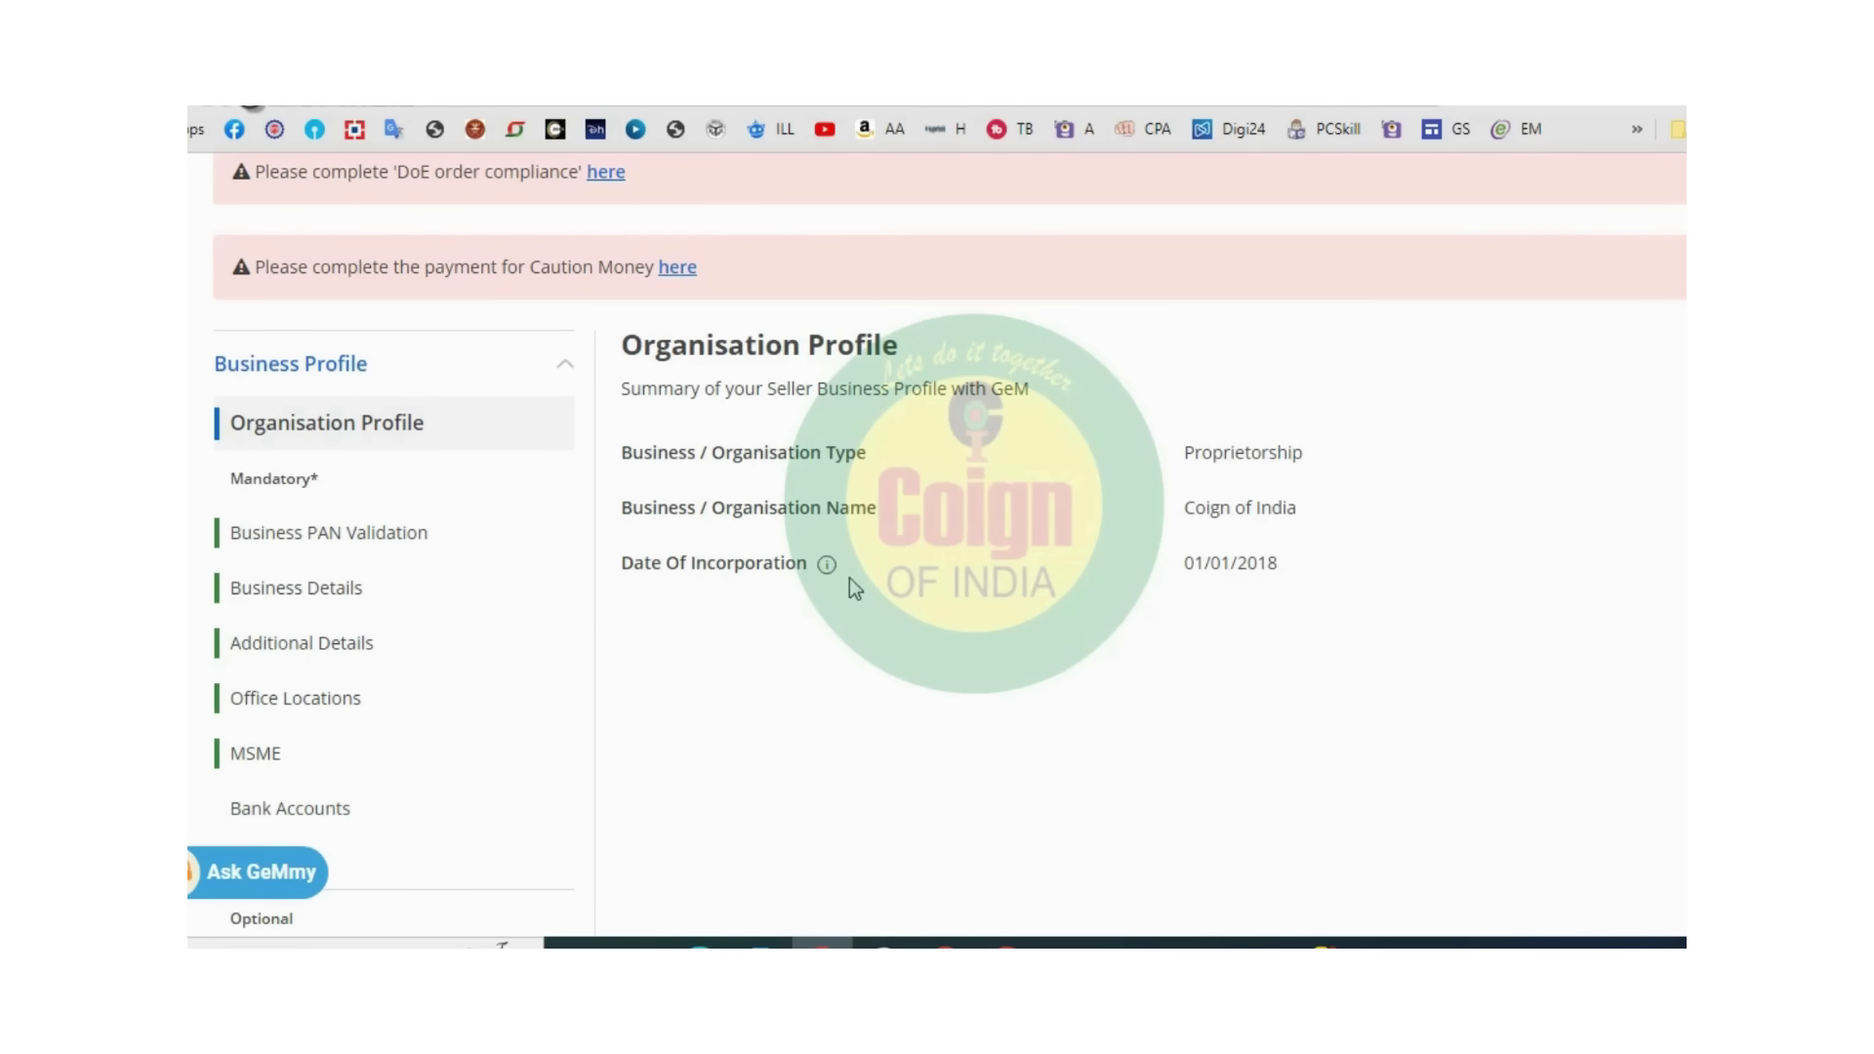
pyautogui.click(289, 533)
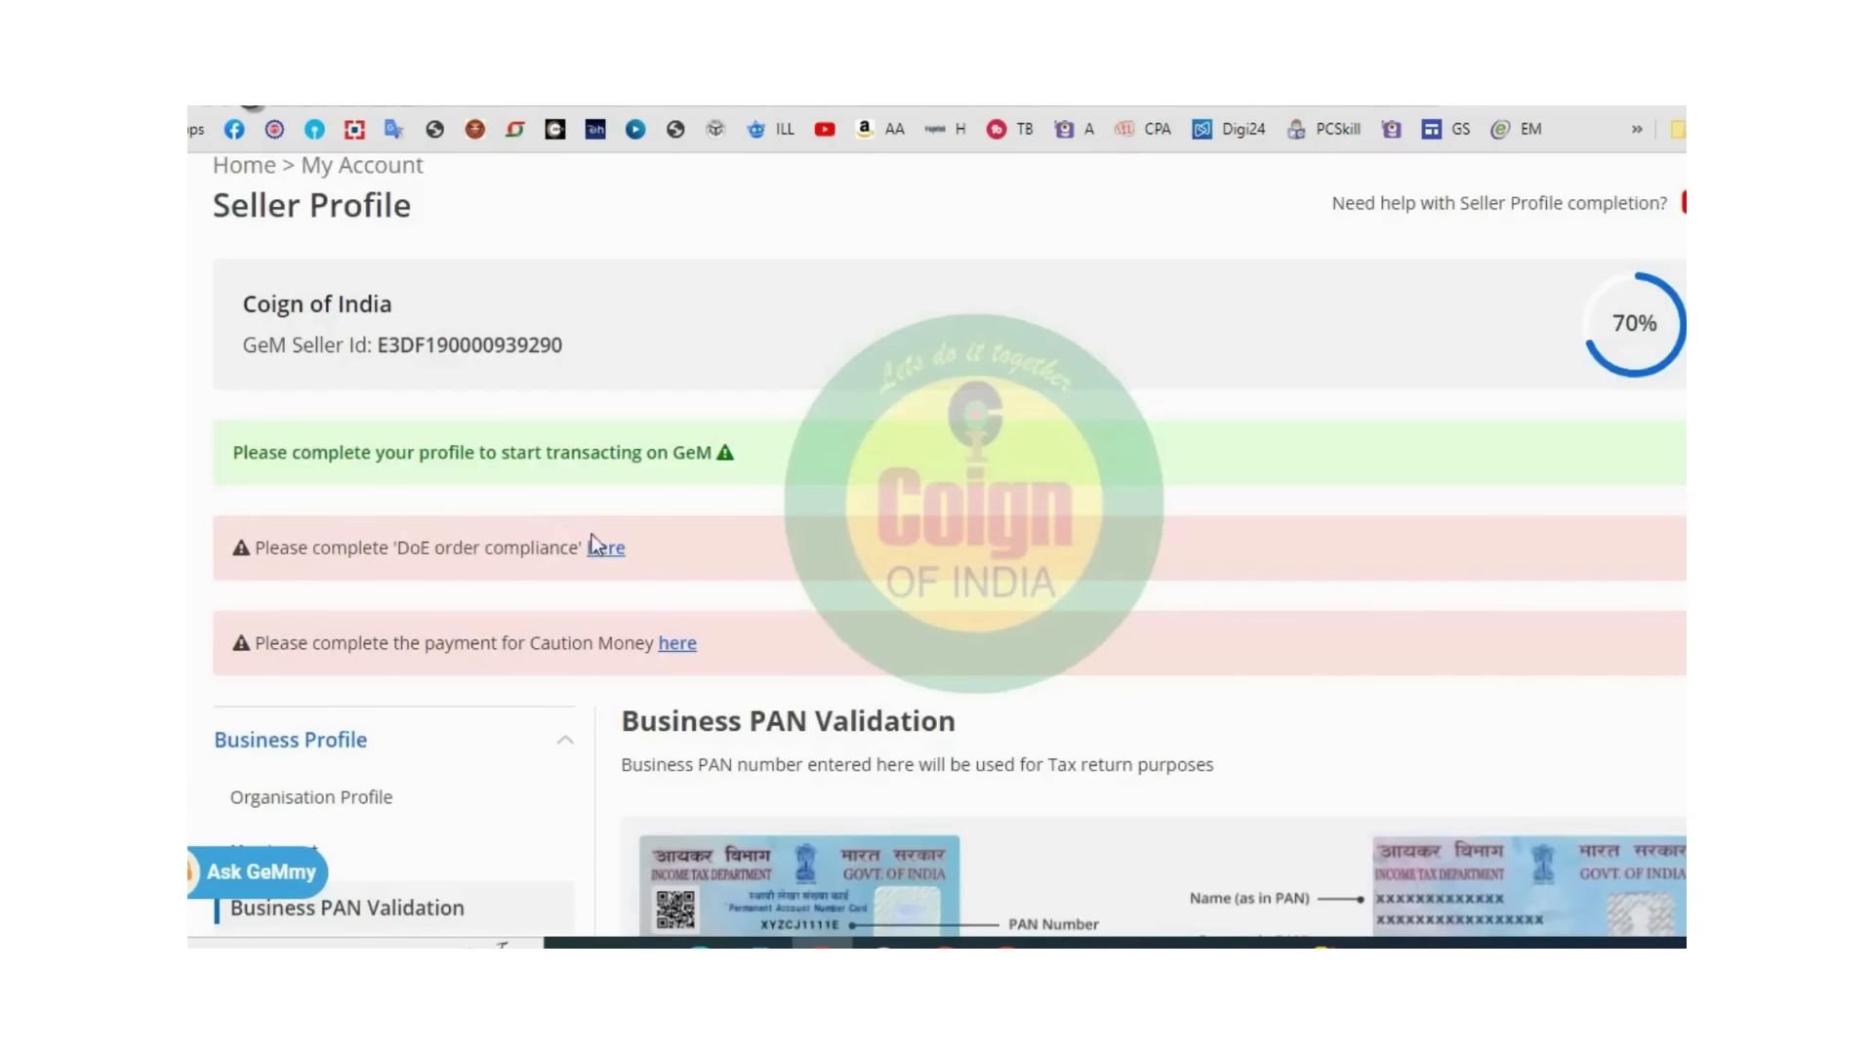
pyautogui.scroll(-5, 840, 518)
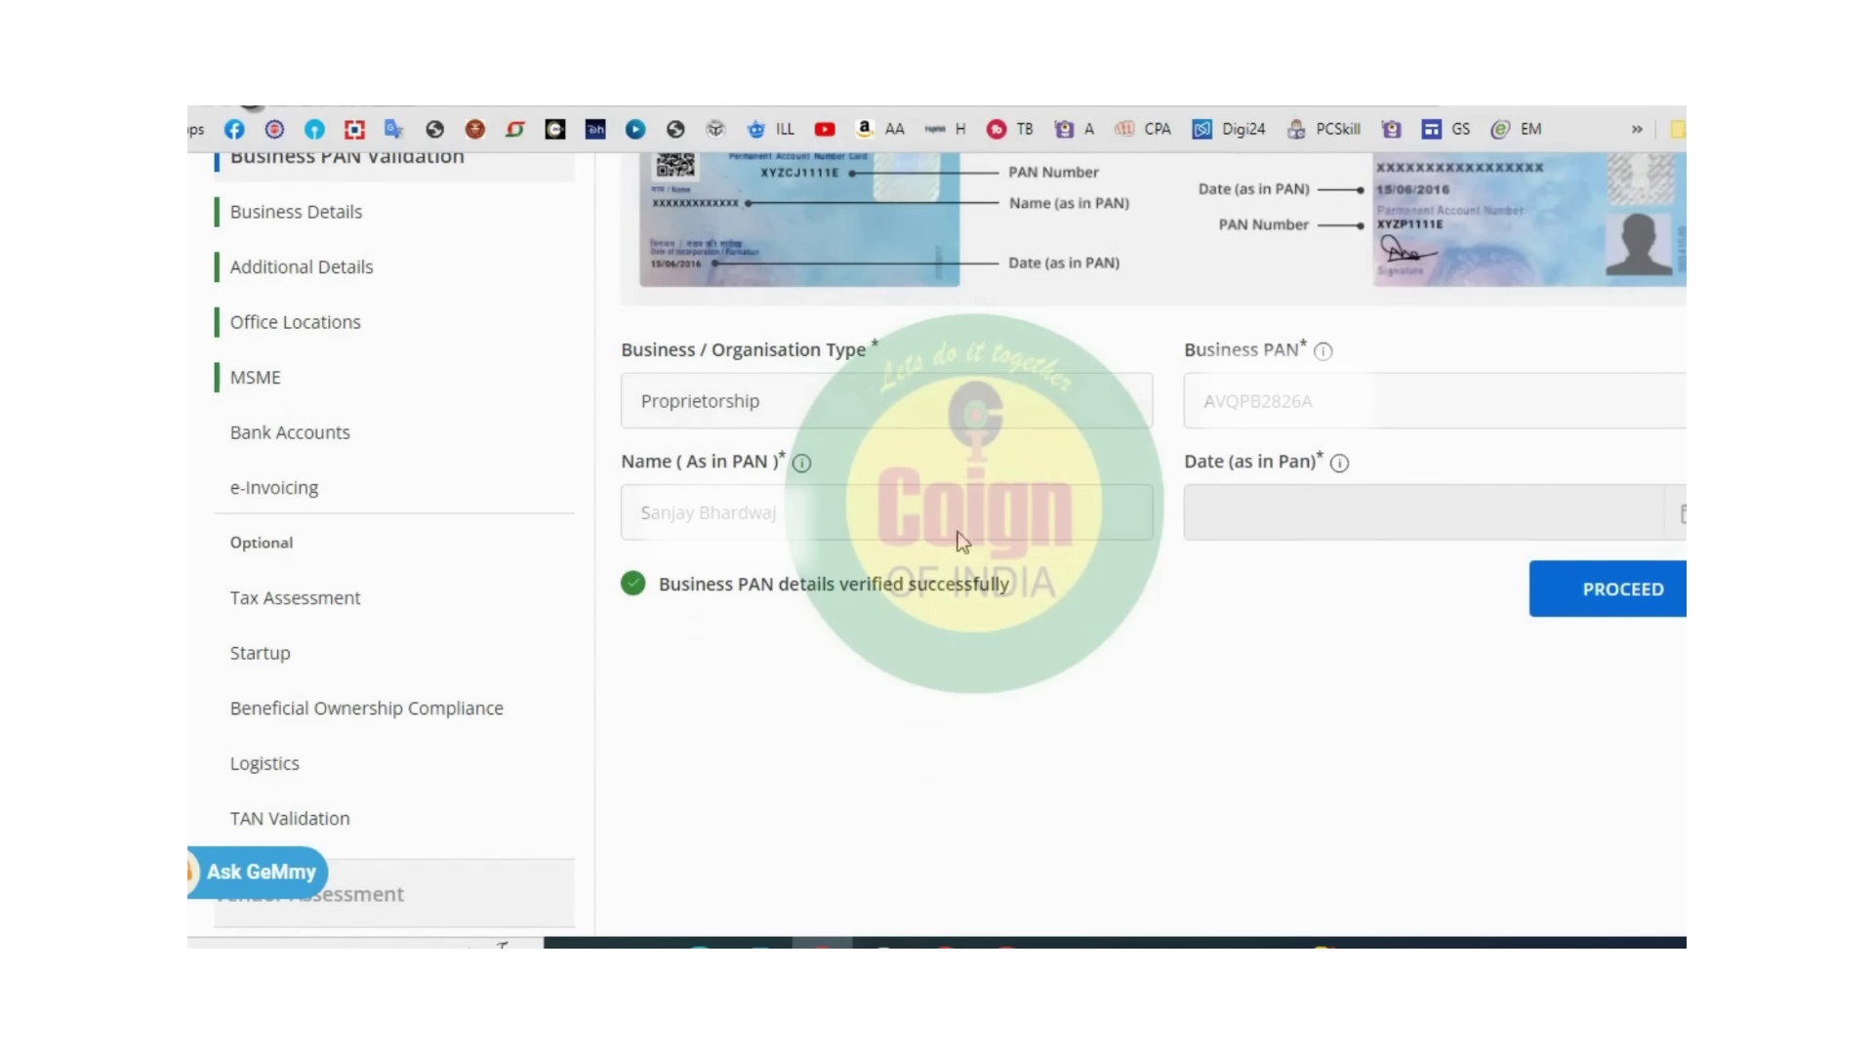
# - Review the Business Details section with incorporation date 01/01/2018
pyautogui.click(308, 337)
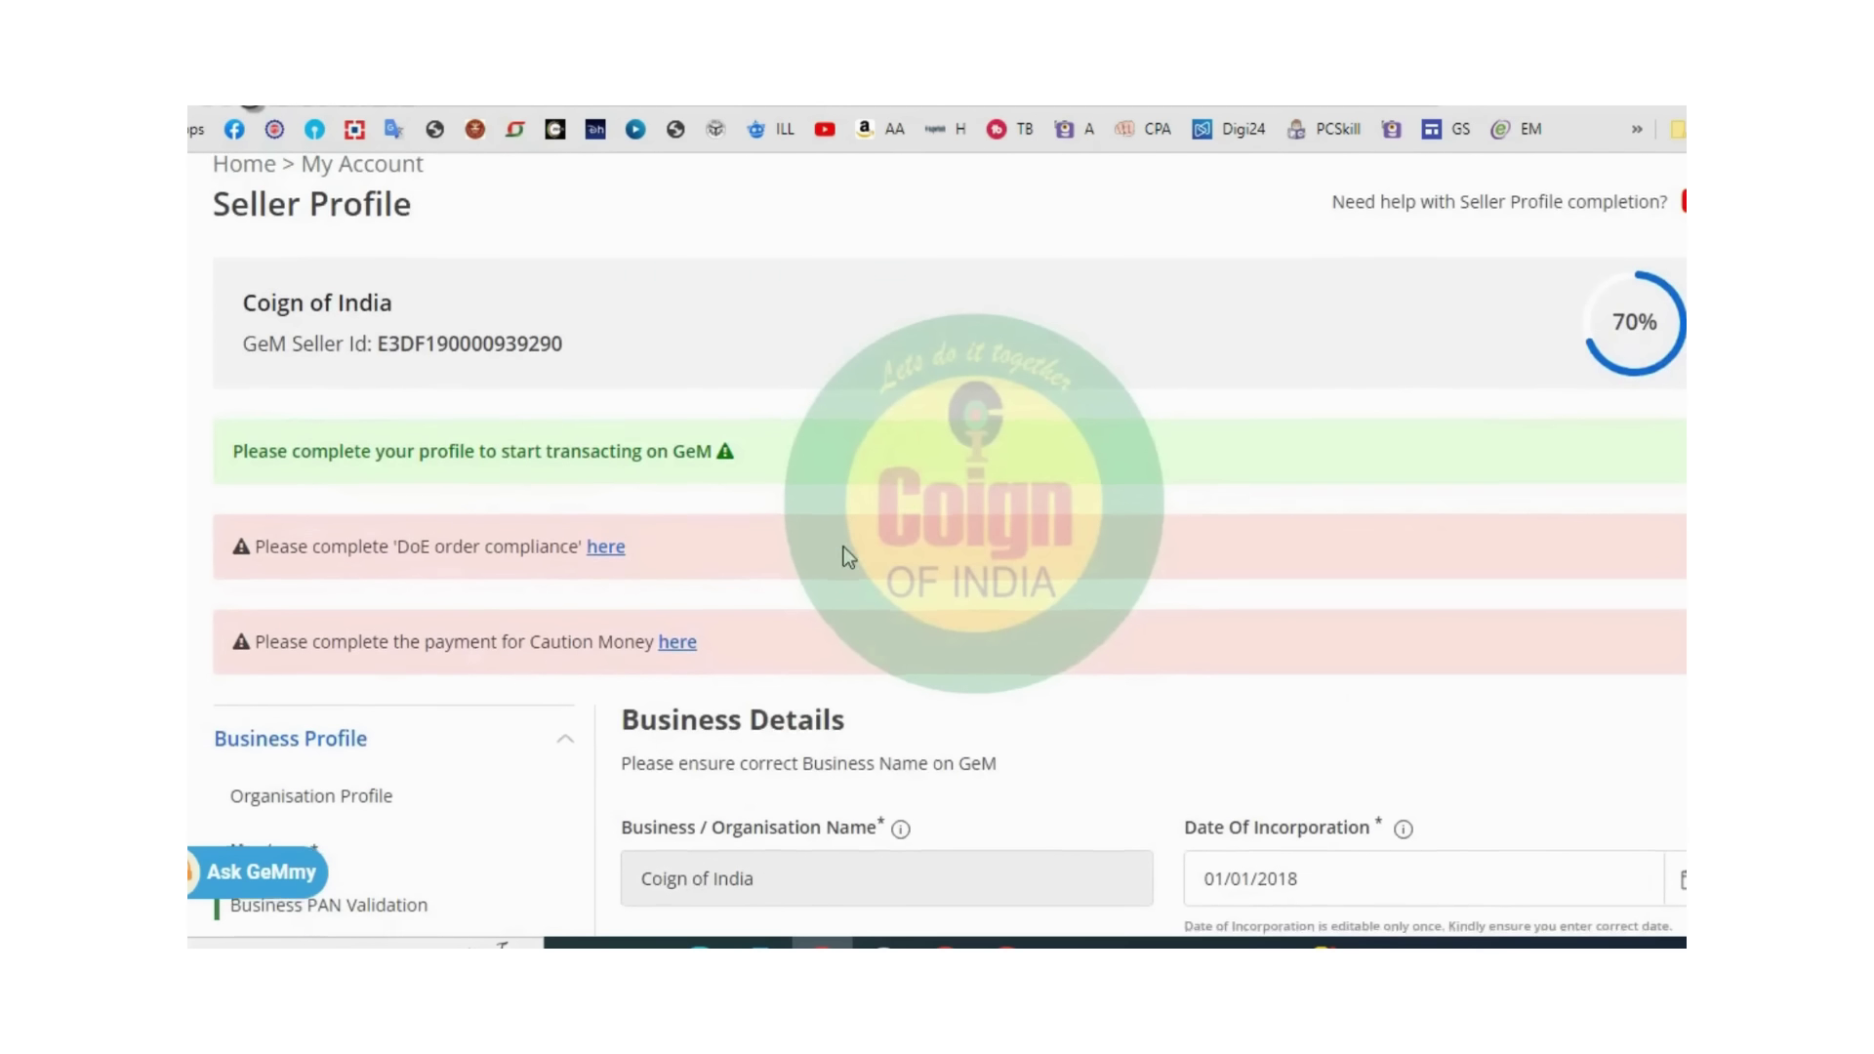
pyautogui.scroll(-4, 845, 544)
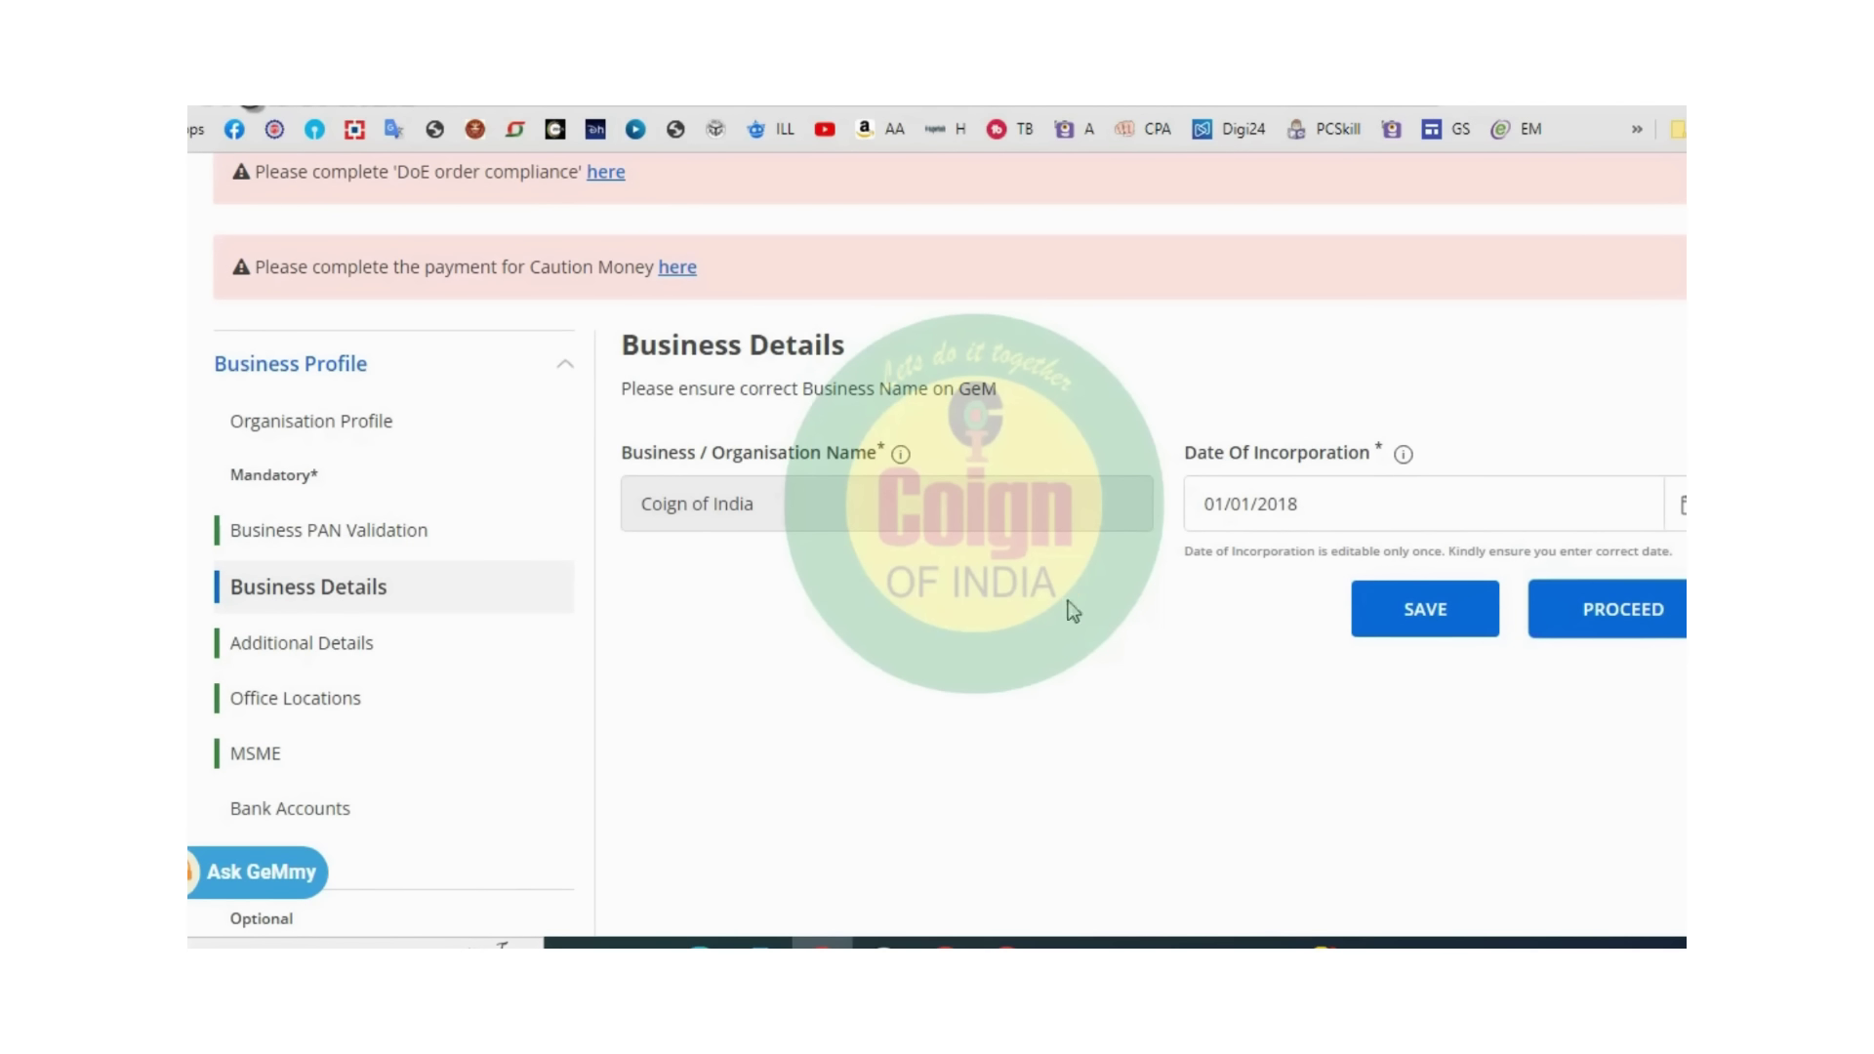
pyautogui.scroll(-1, 859, 605)
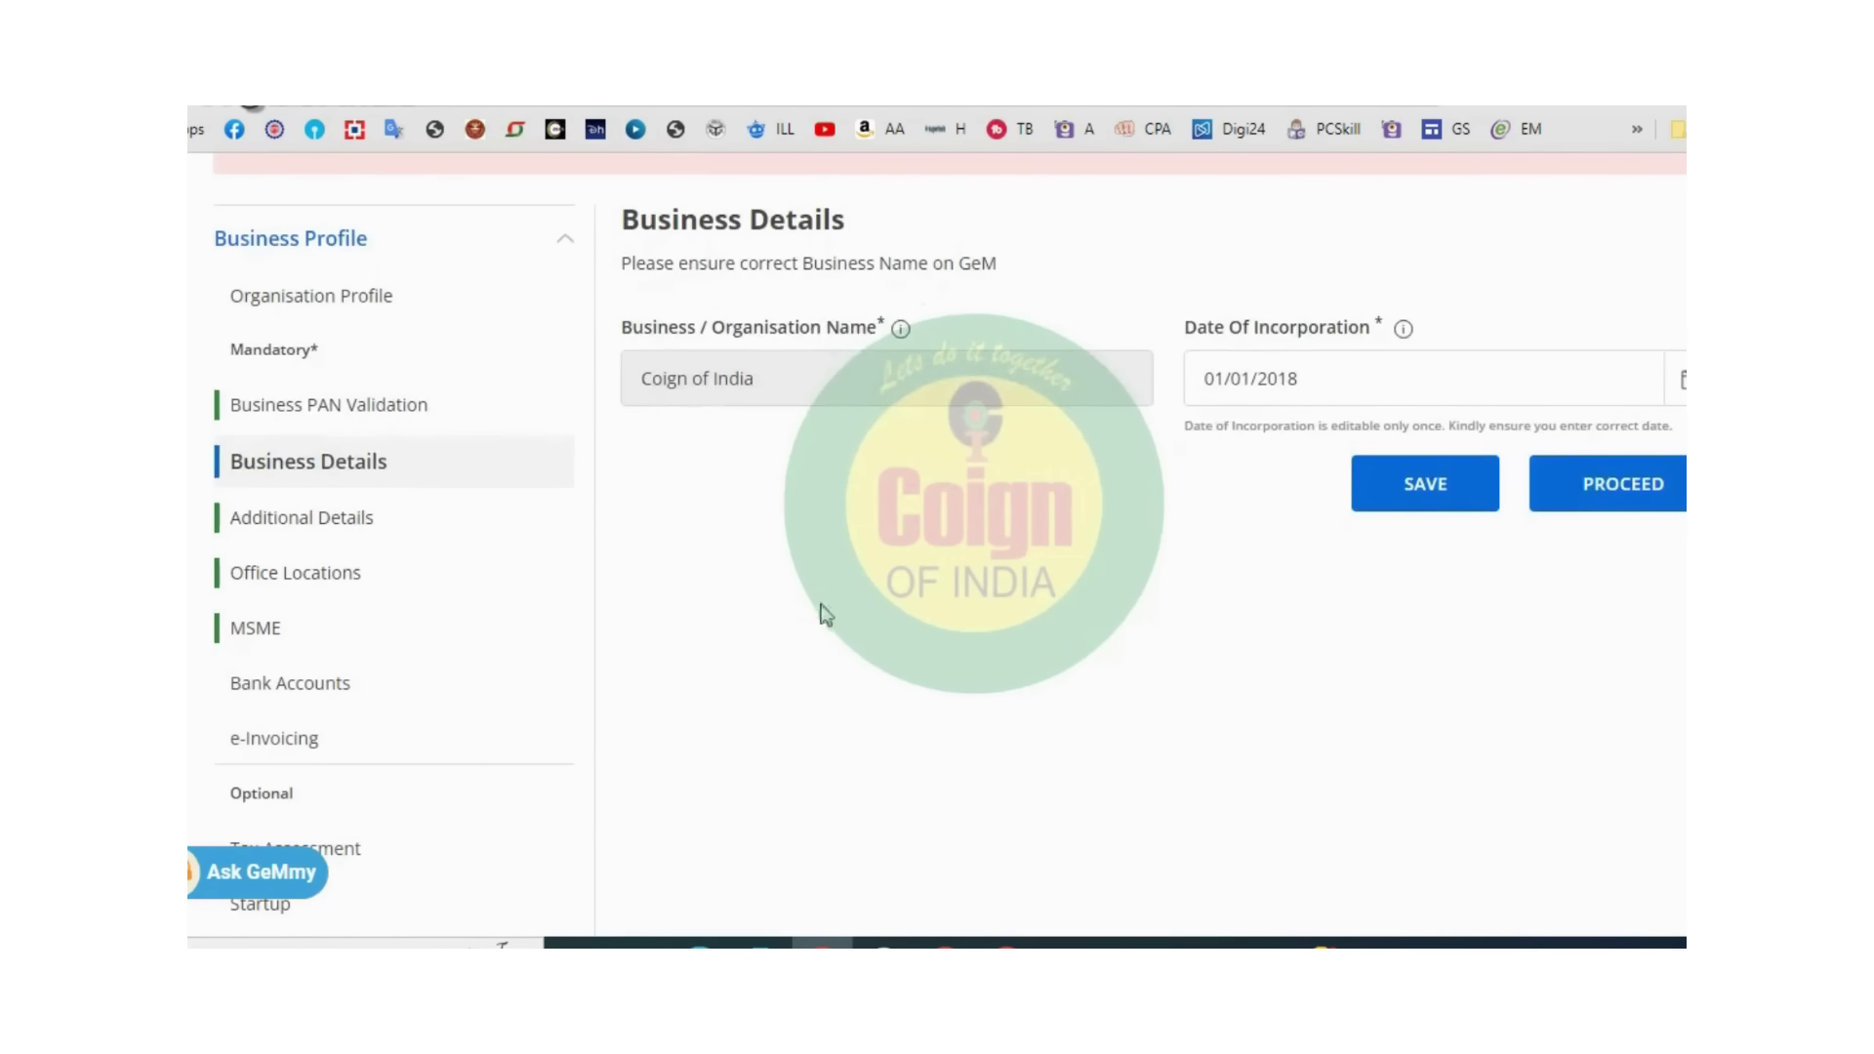
# - Choose Yes for bid participation under Additional Details and save the preferences
pyautogui.click(326, 512)
pyautogui.scroll(-4, 898, 583)
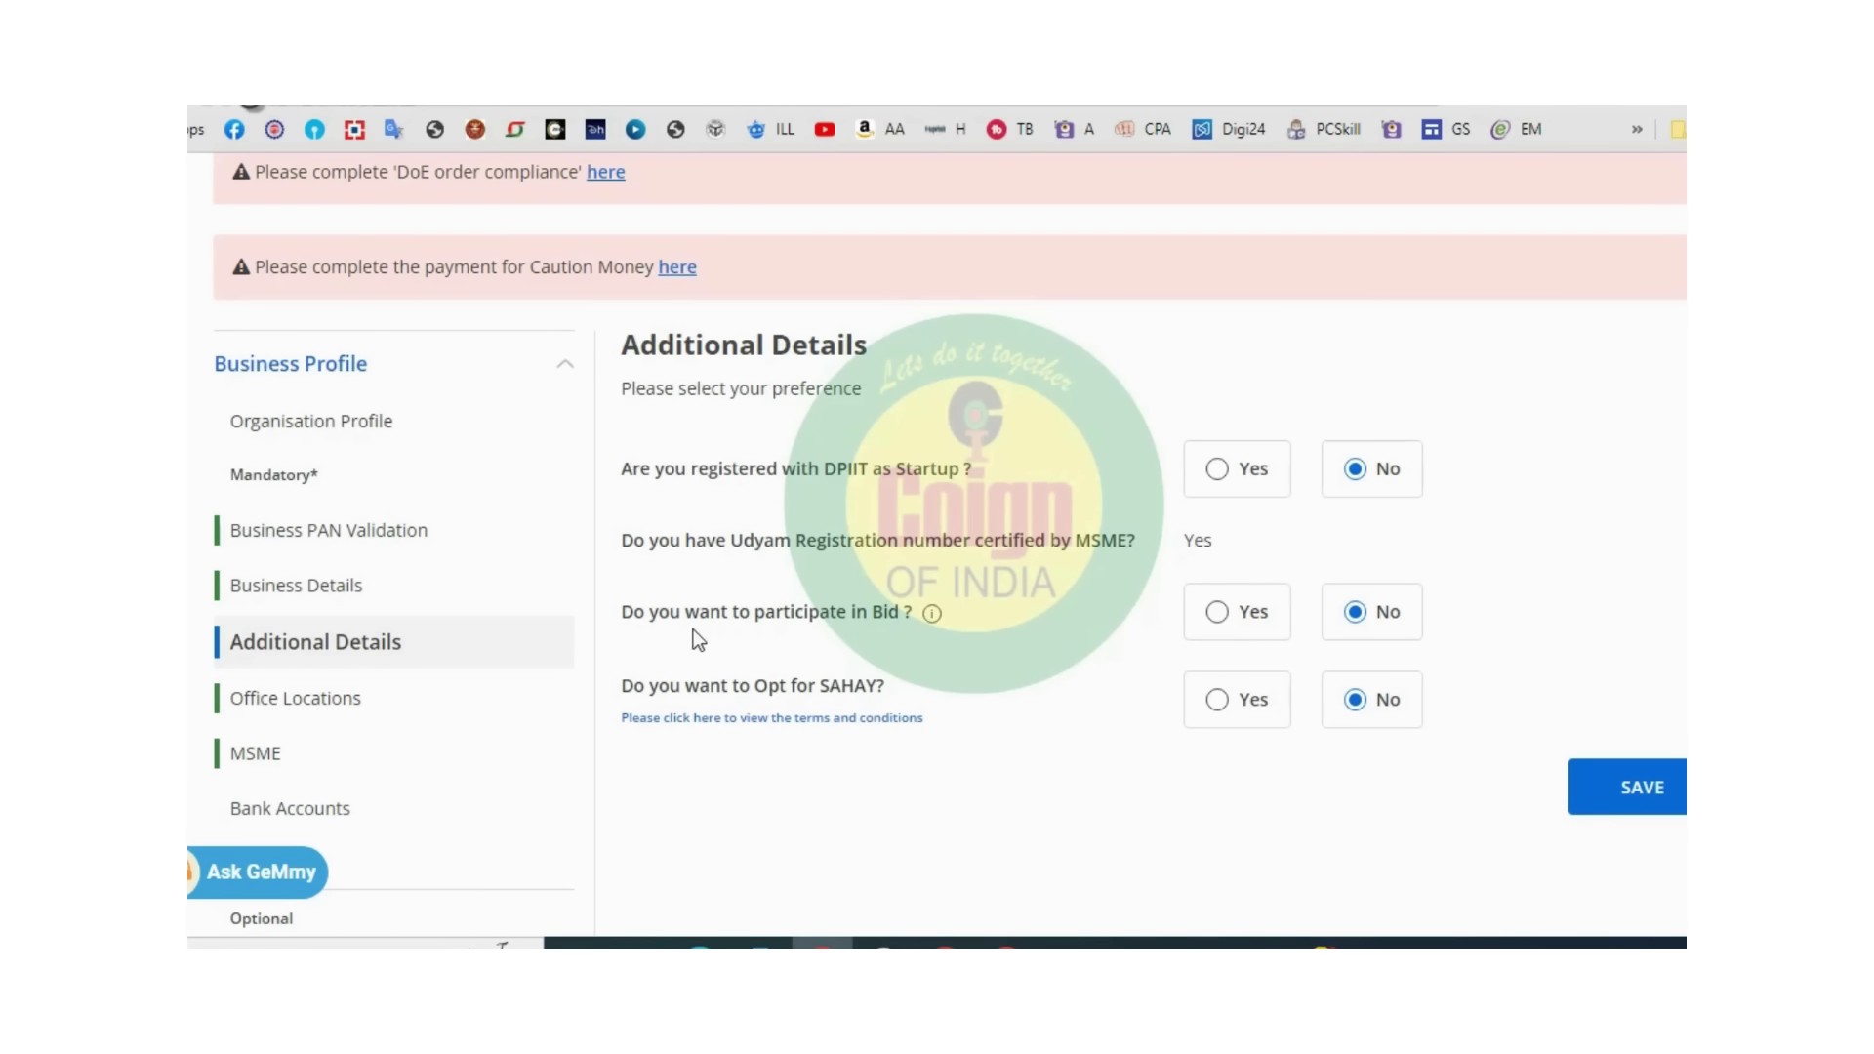
pyautogui.click(1217, 615)
pyautogui.scroll(-3, 925, 636)
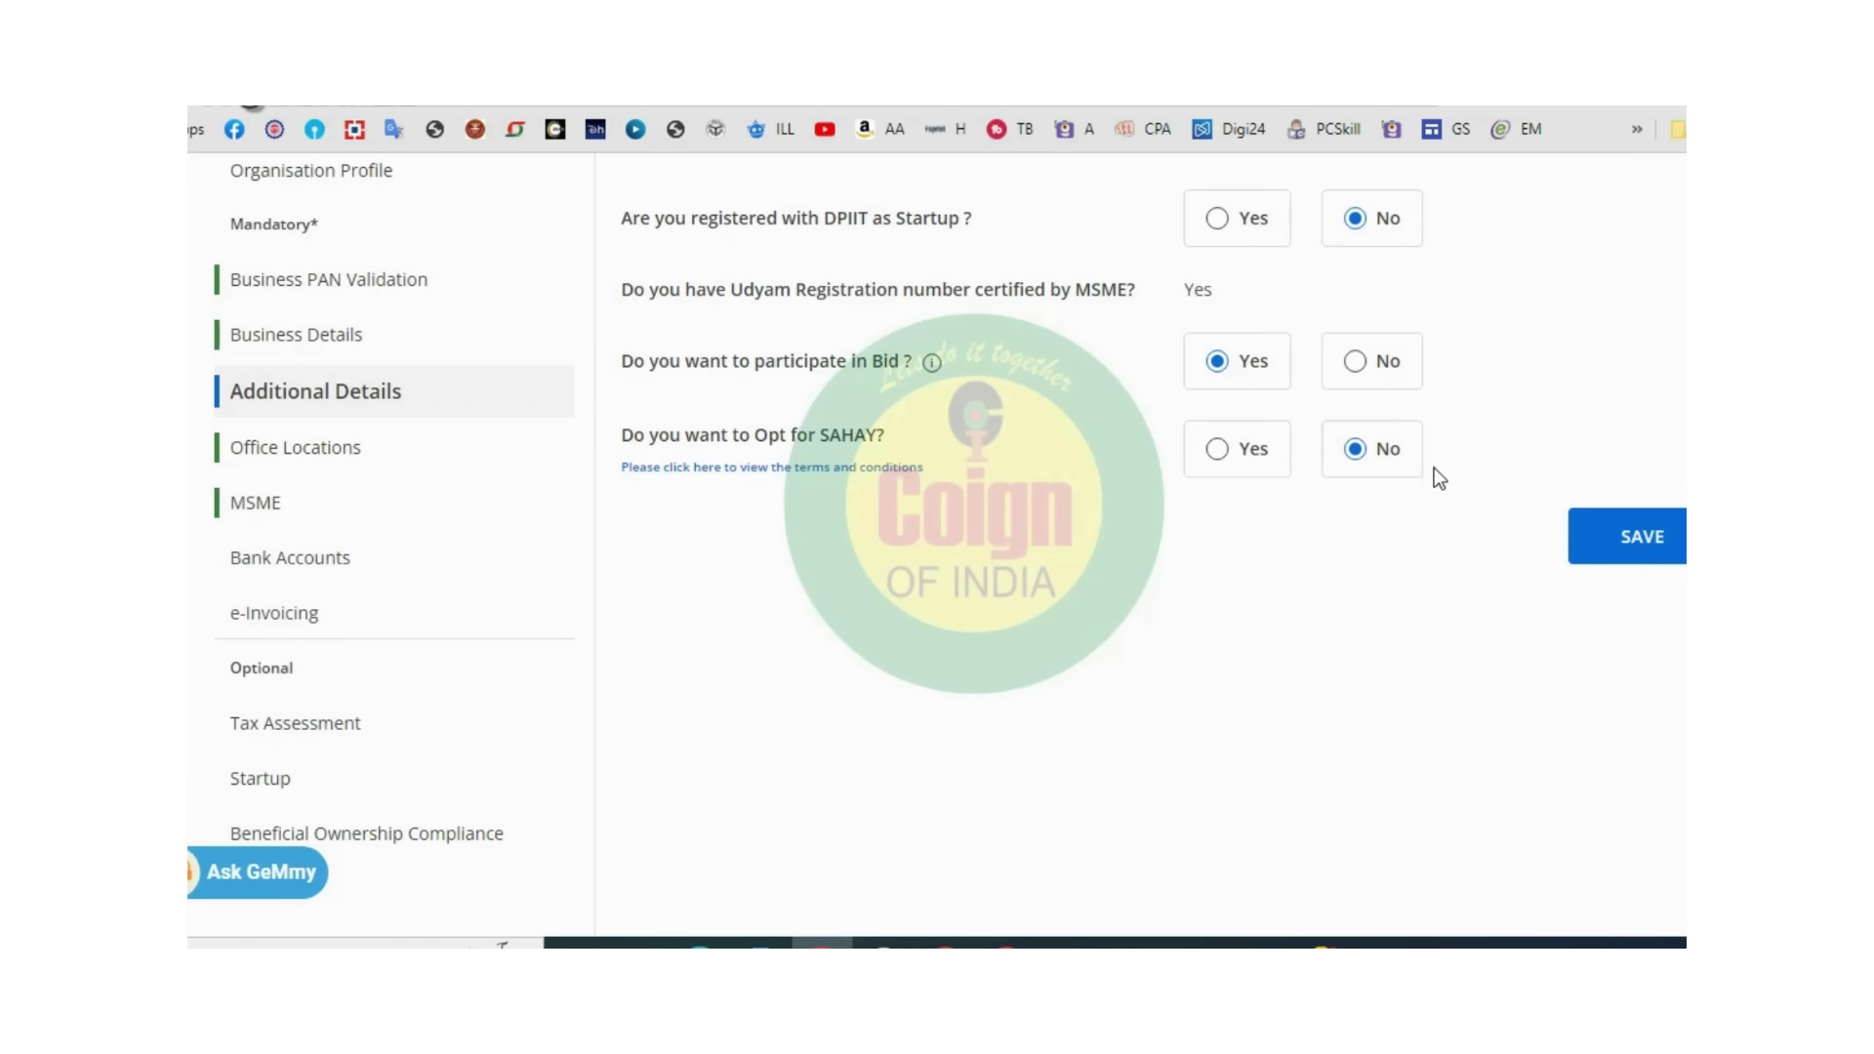
pyautogui.click(1662, 547)
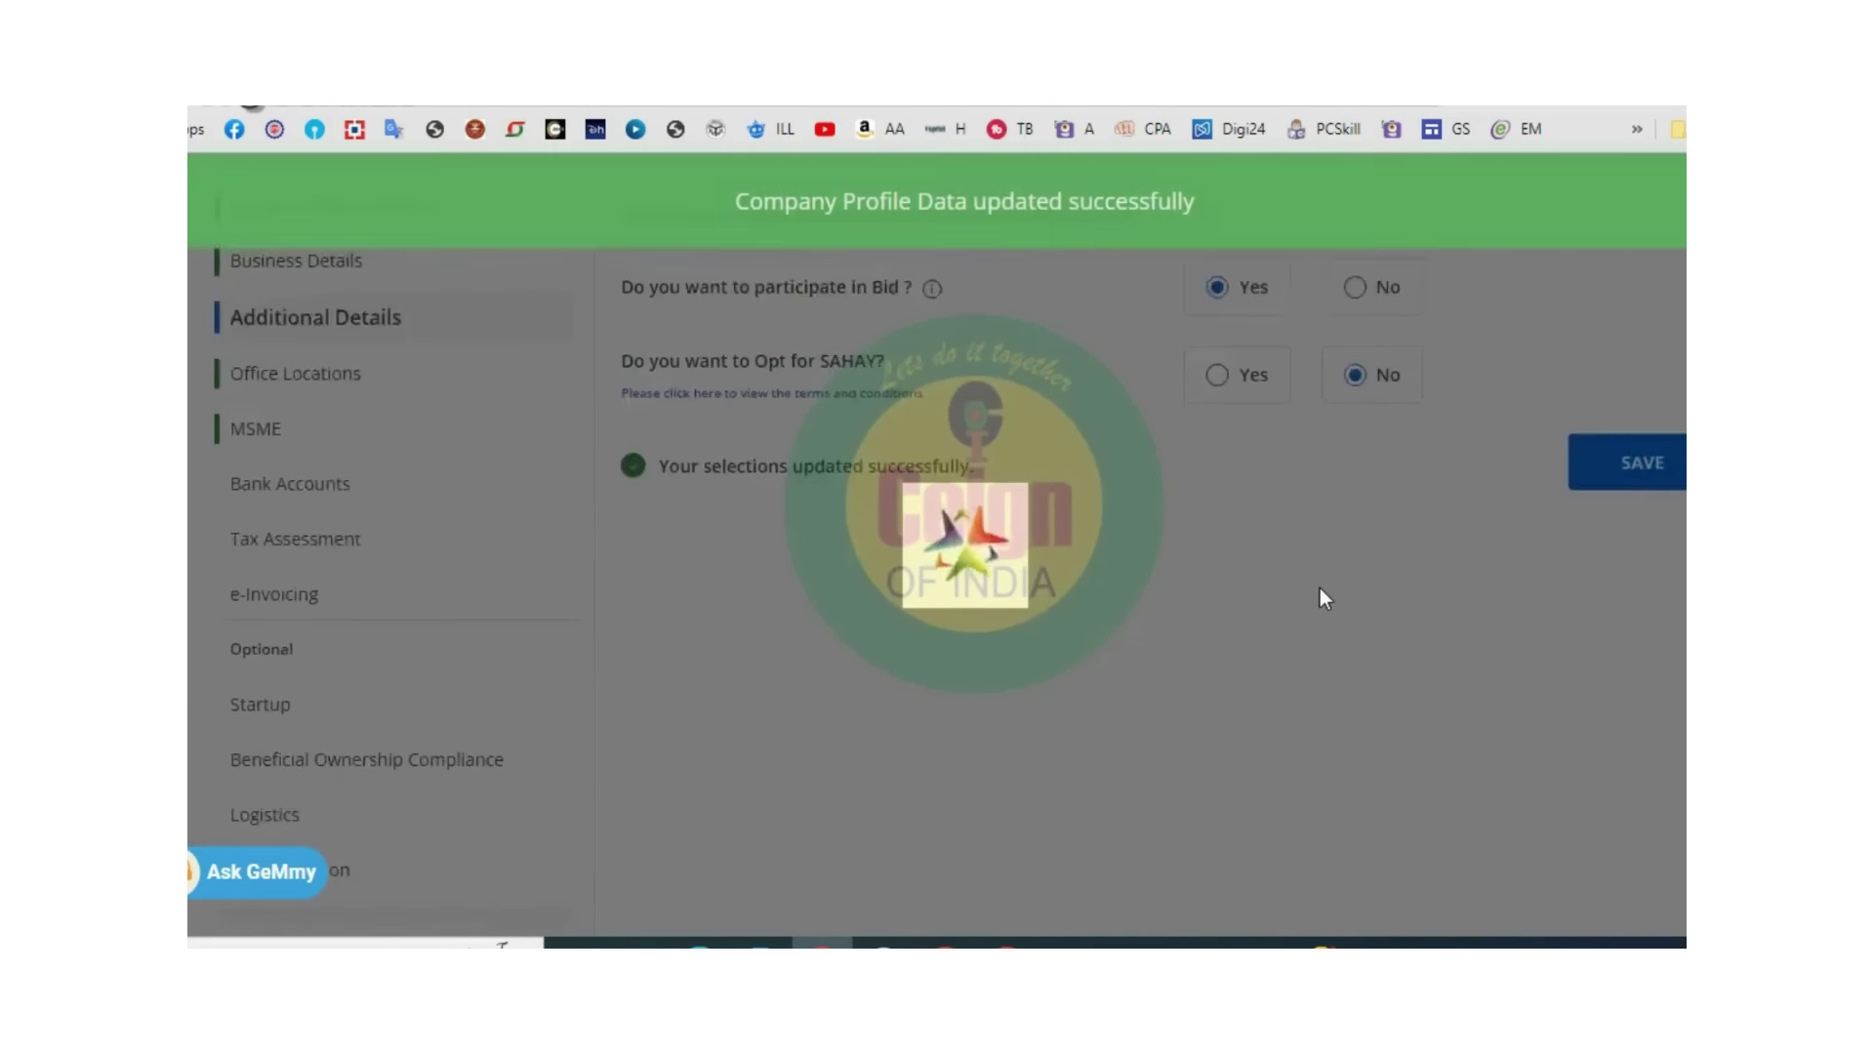
pyautogui.scroll(-6, 893, 502)
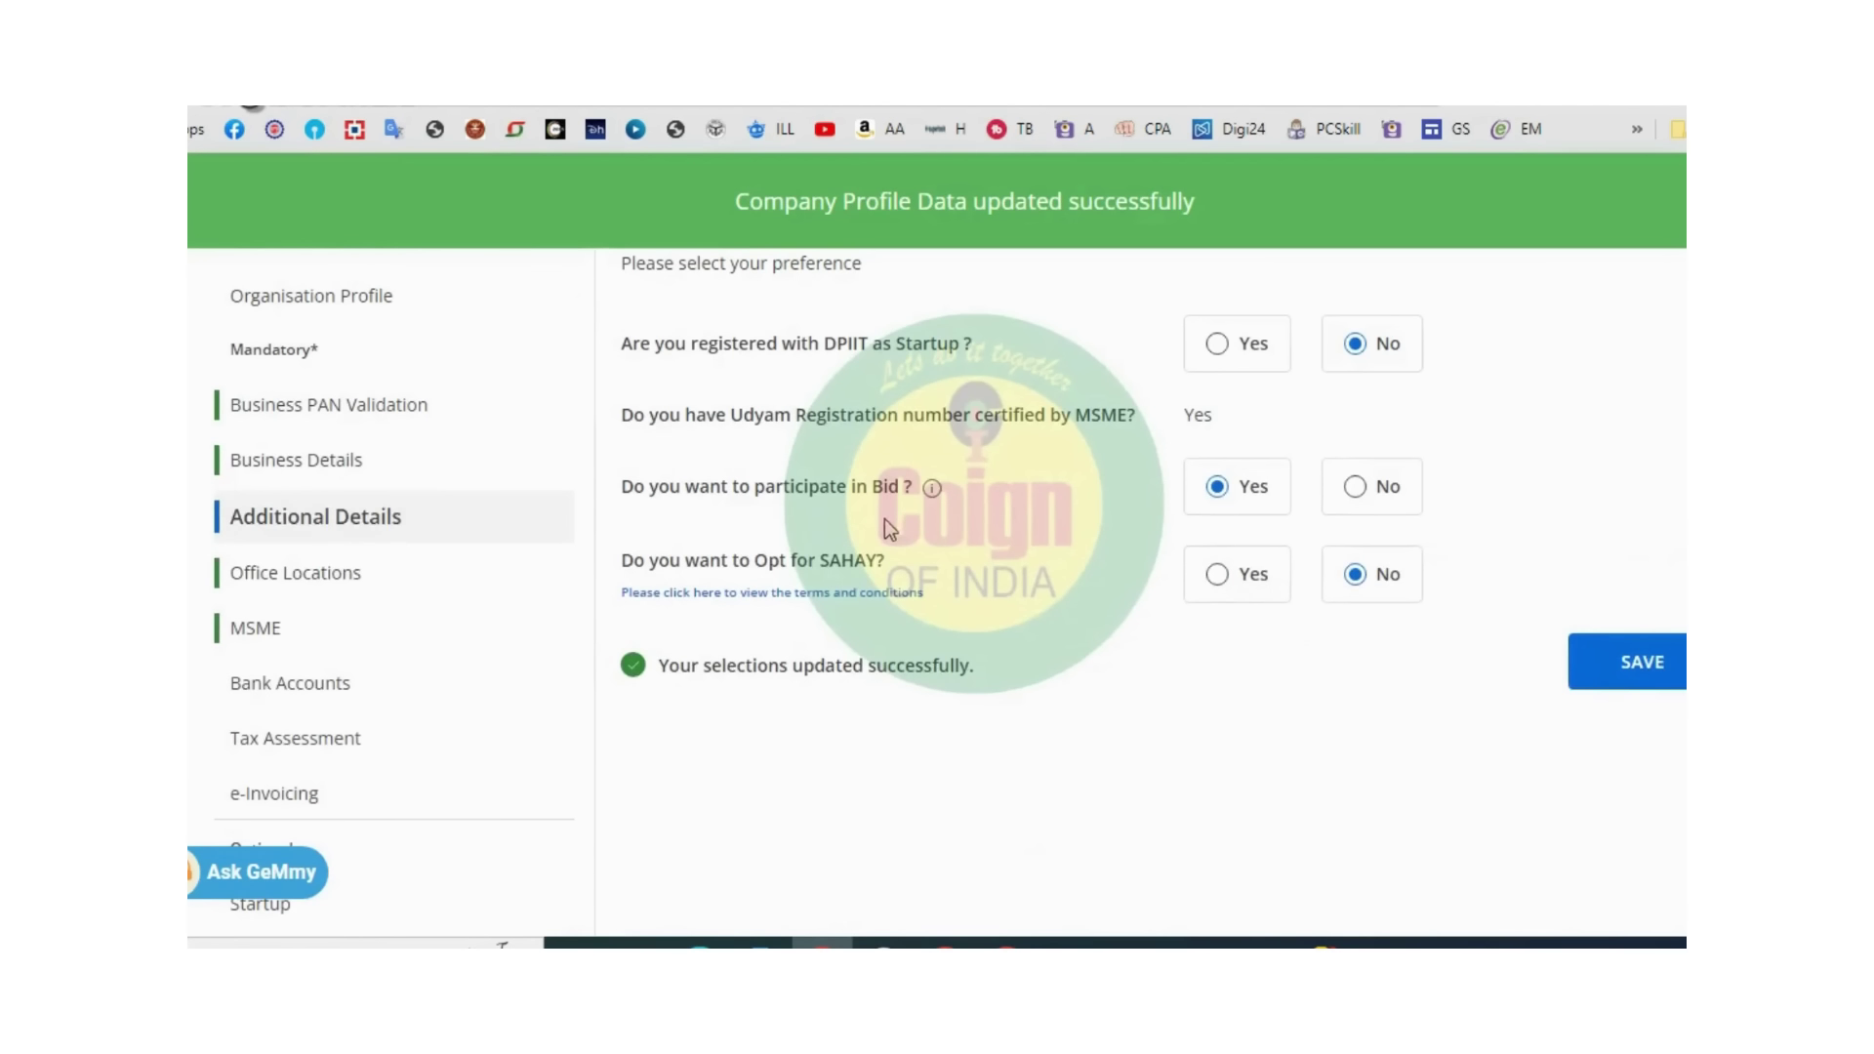
pyautogui.click(313, 576)
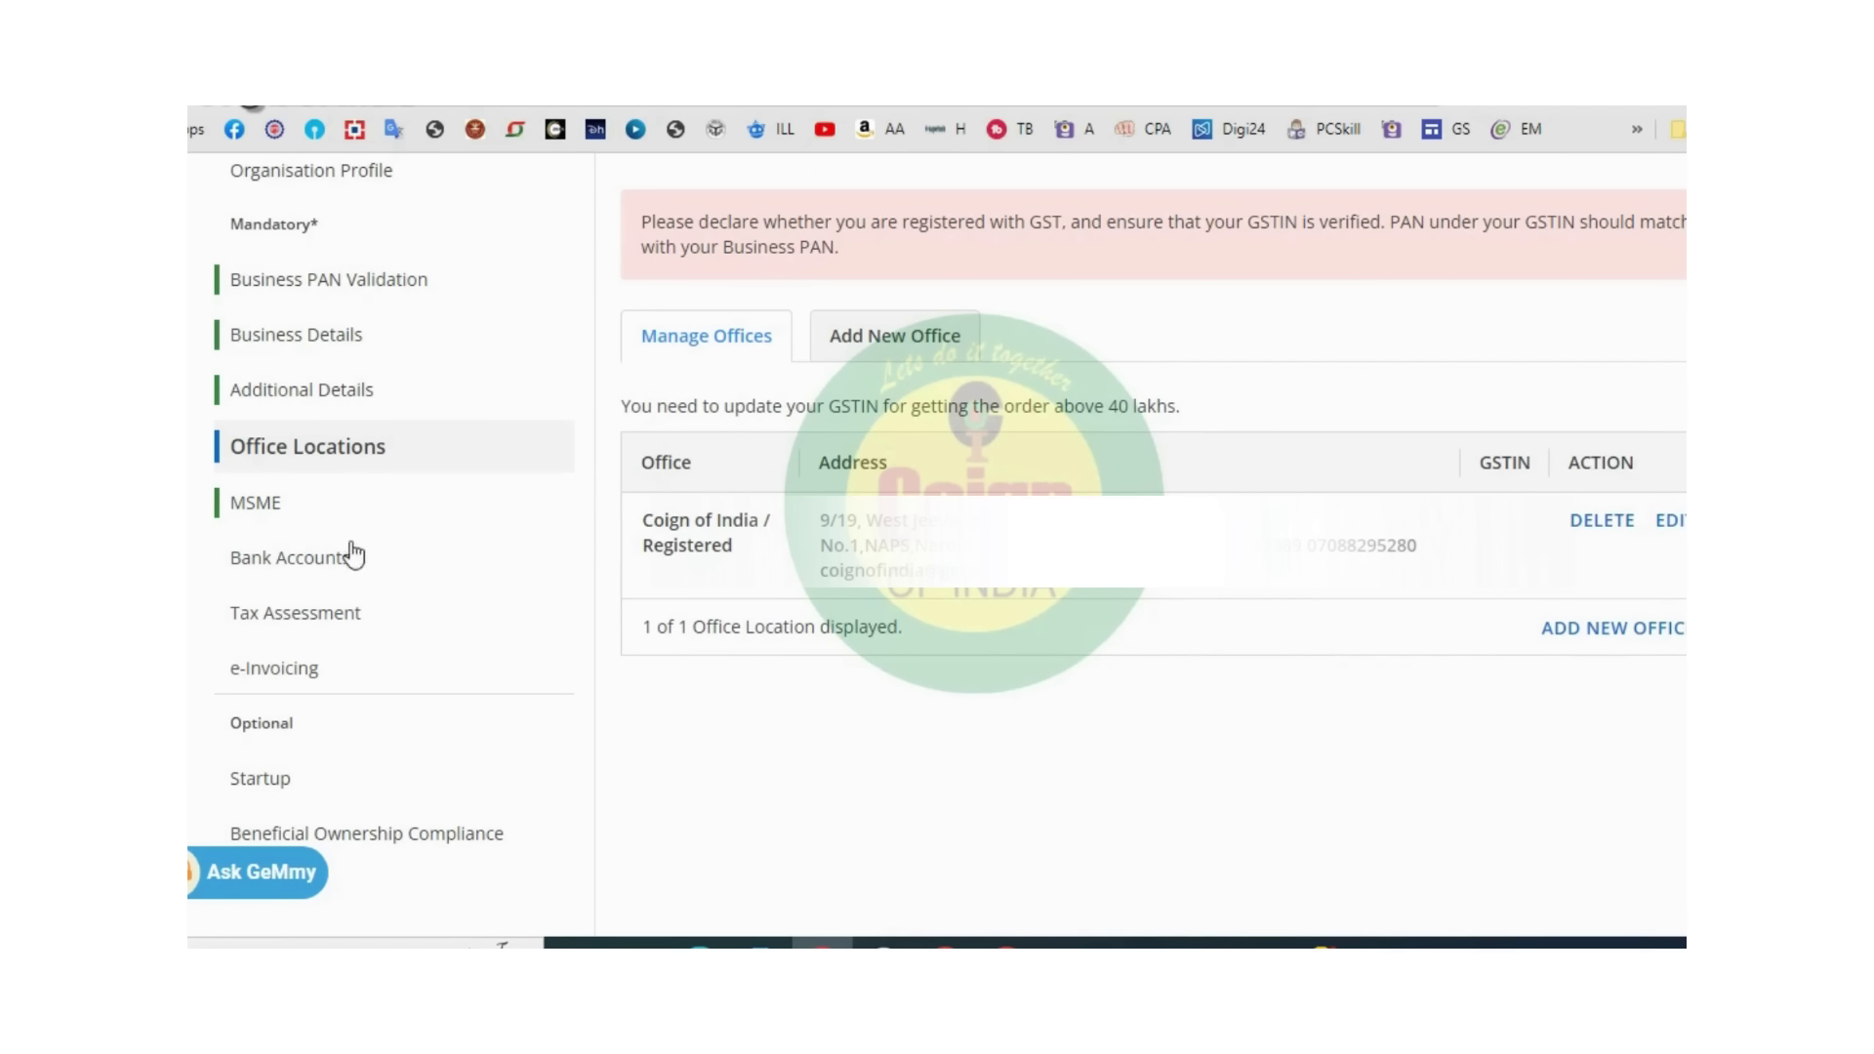
pyautogui.click(256, 503)
# - Review the validated Udyam details and move to the empty Bank Accounts section
pyautogui.scroll(-6, 276, 504)
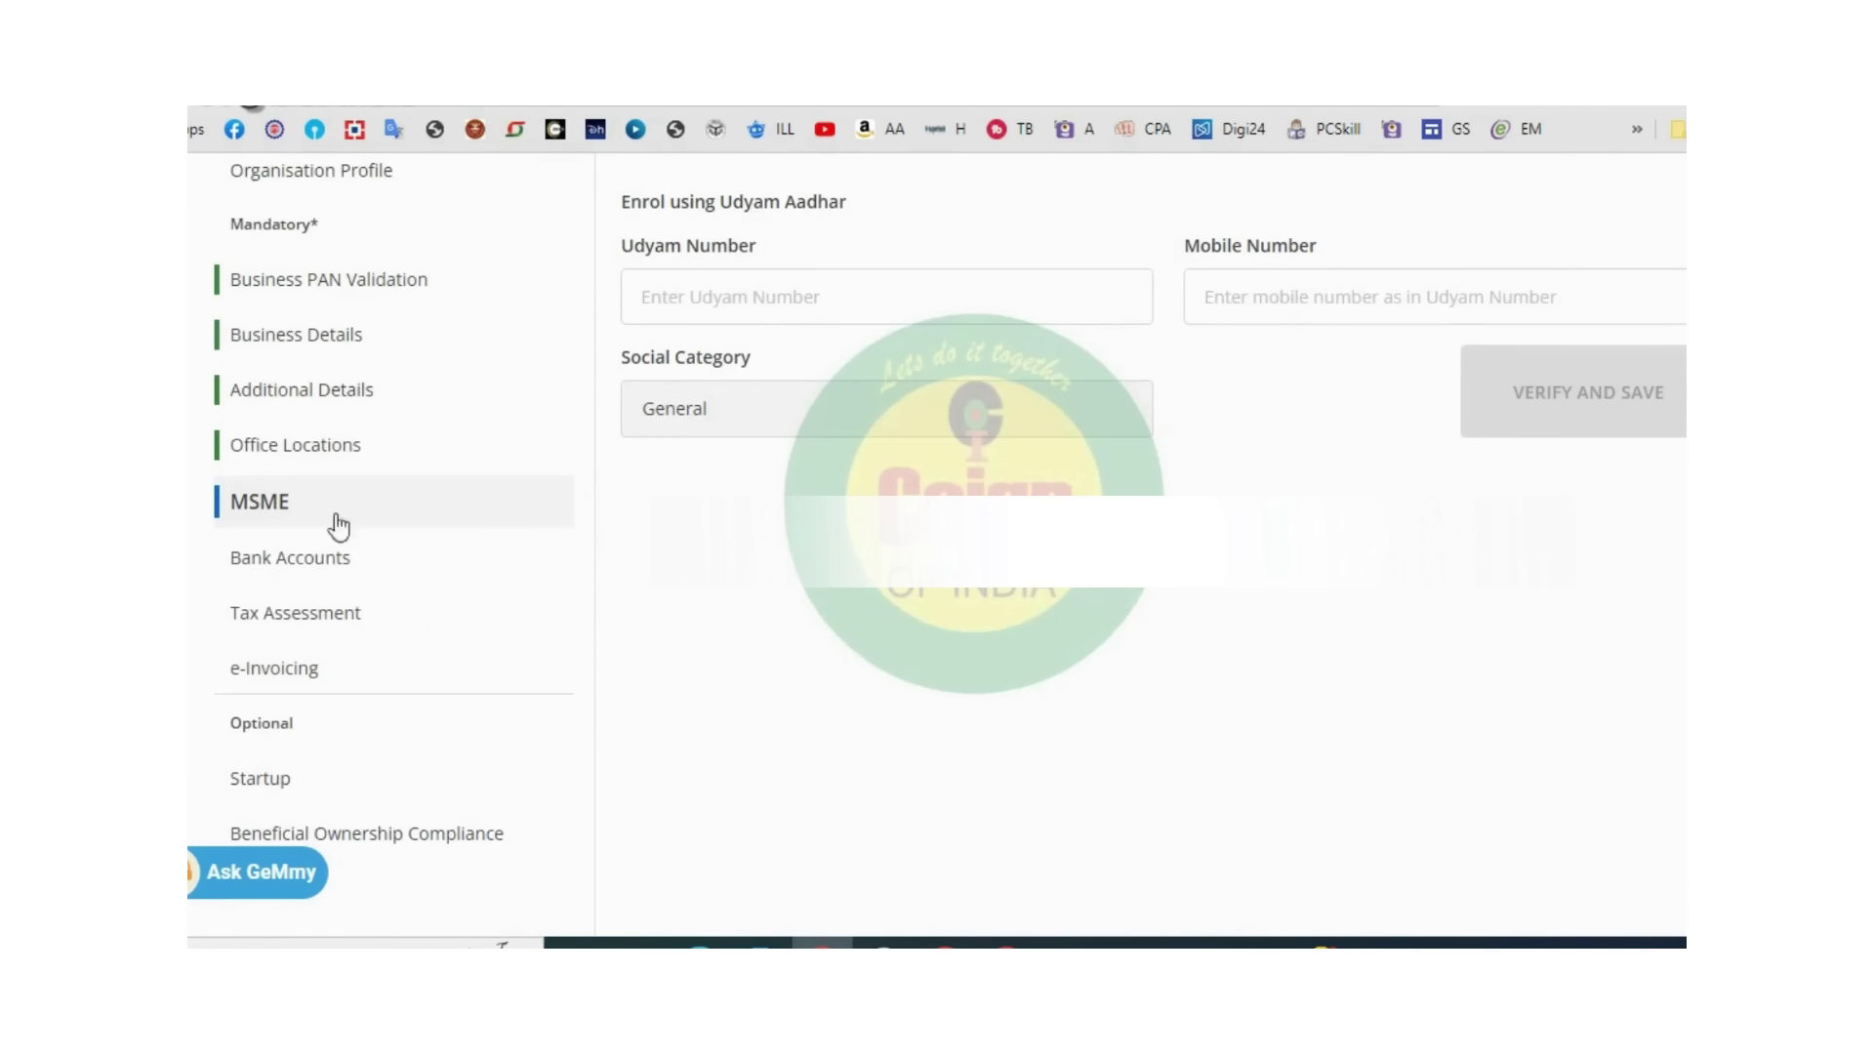
pyautogui.scroll(1, 631, 444)
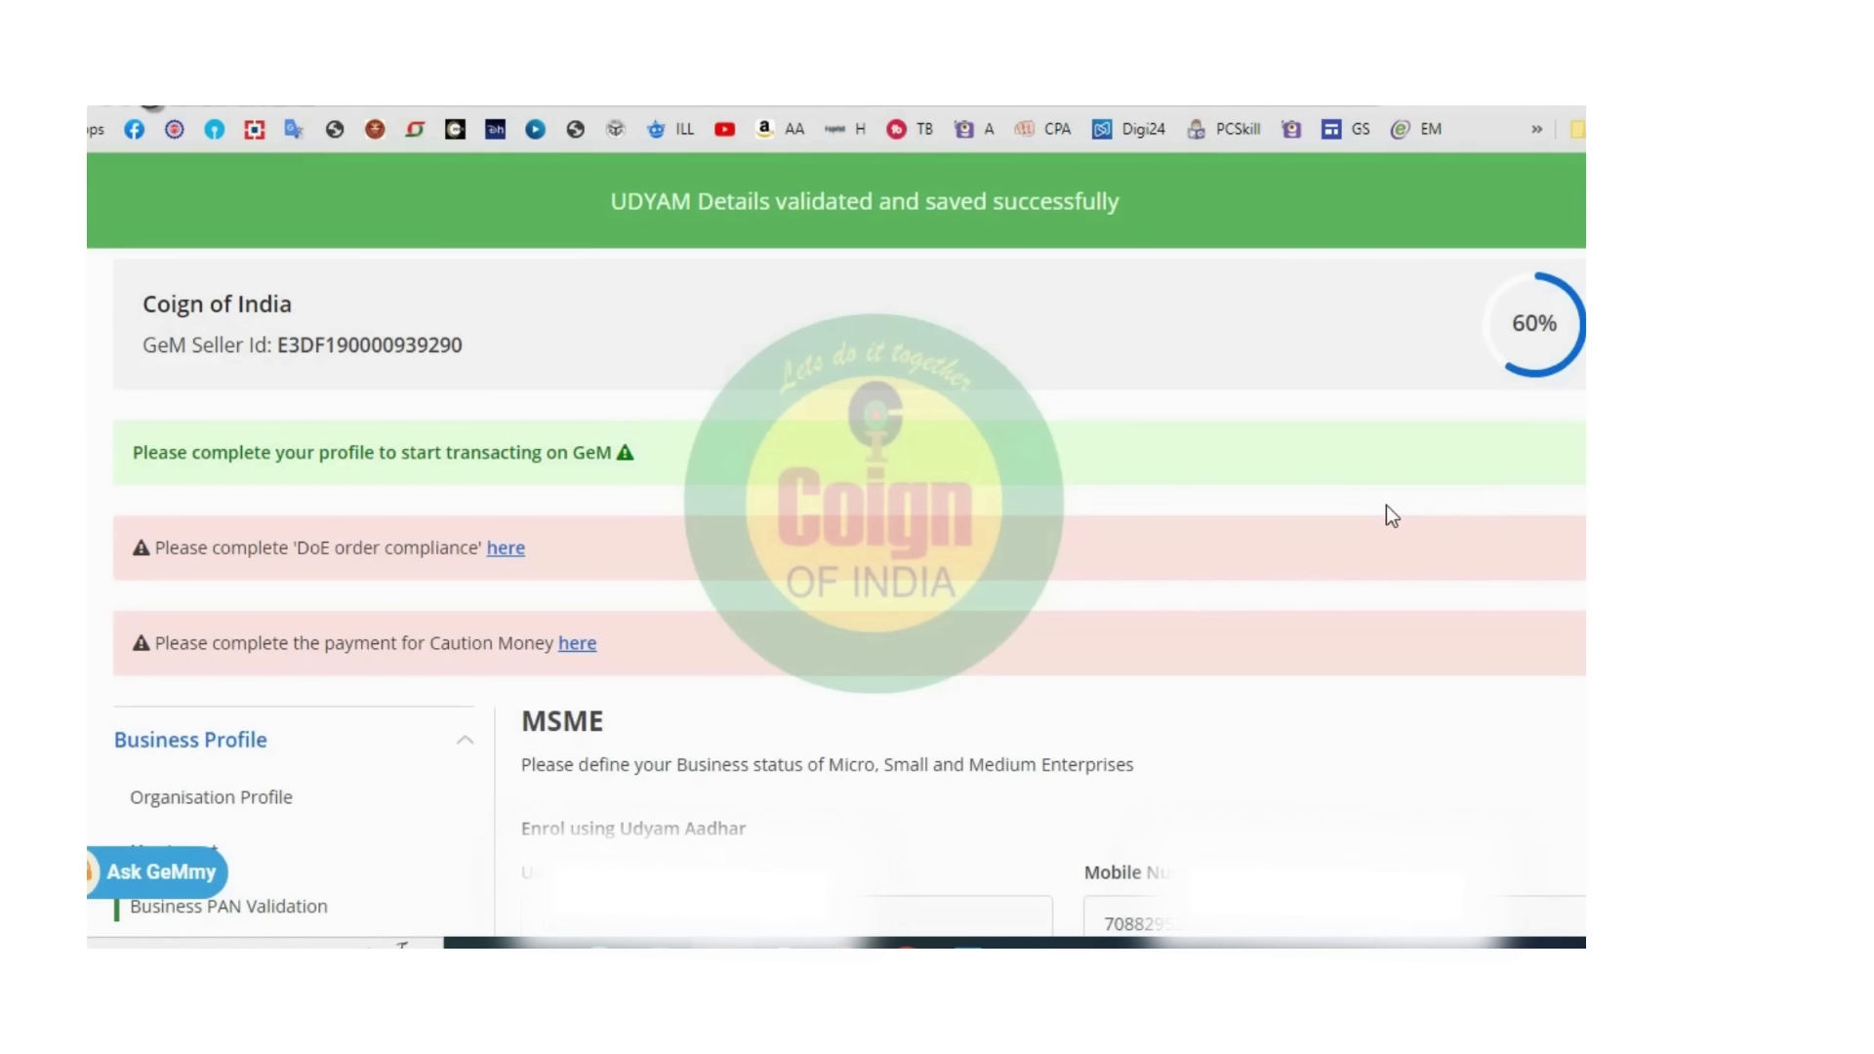
pyautogui.scroll(-5, 976, 586)
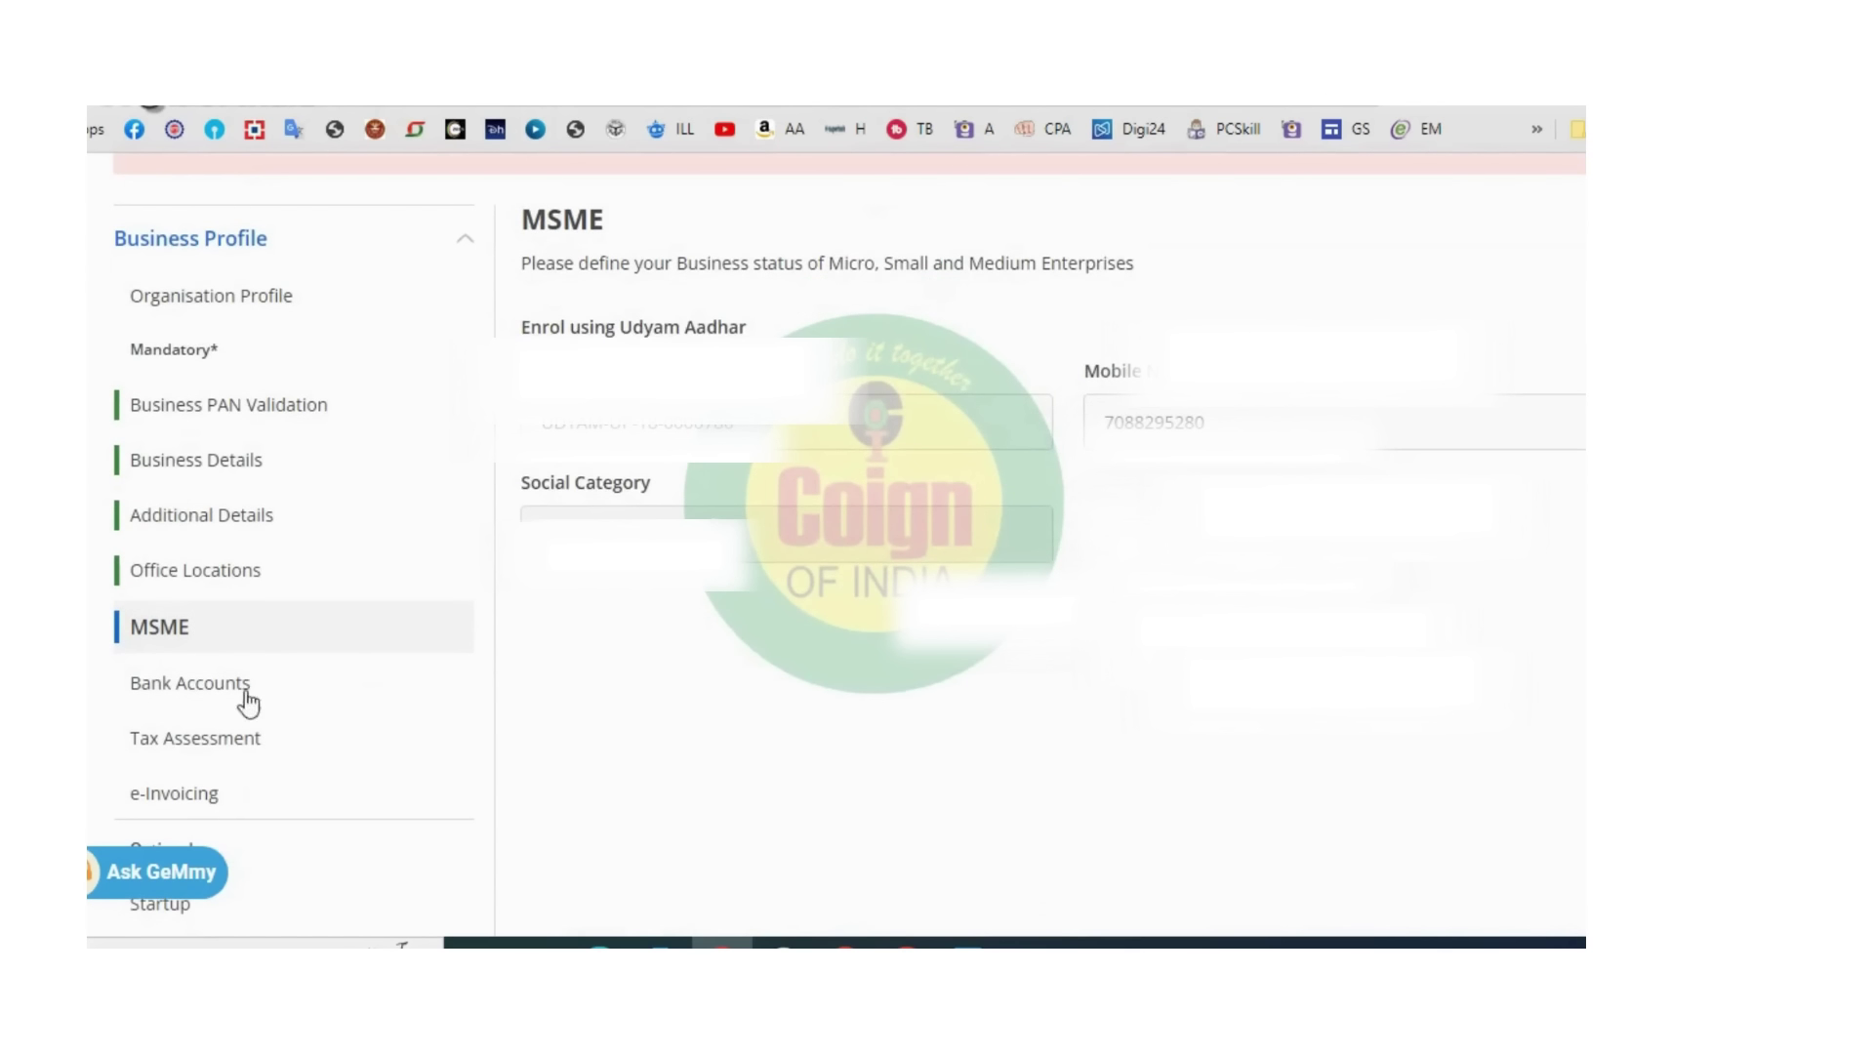
pyautogui.click(197, 683)
pyautogui.scroll(-5, 840, 693)
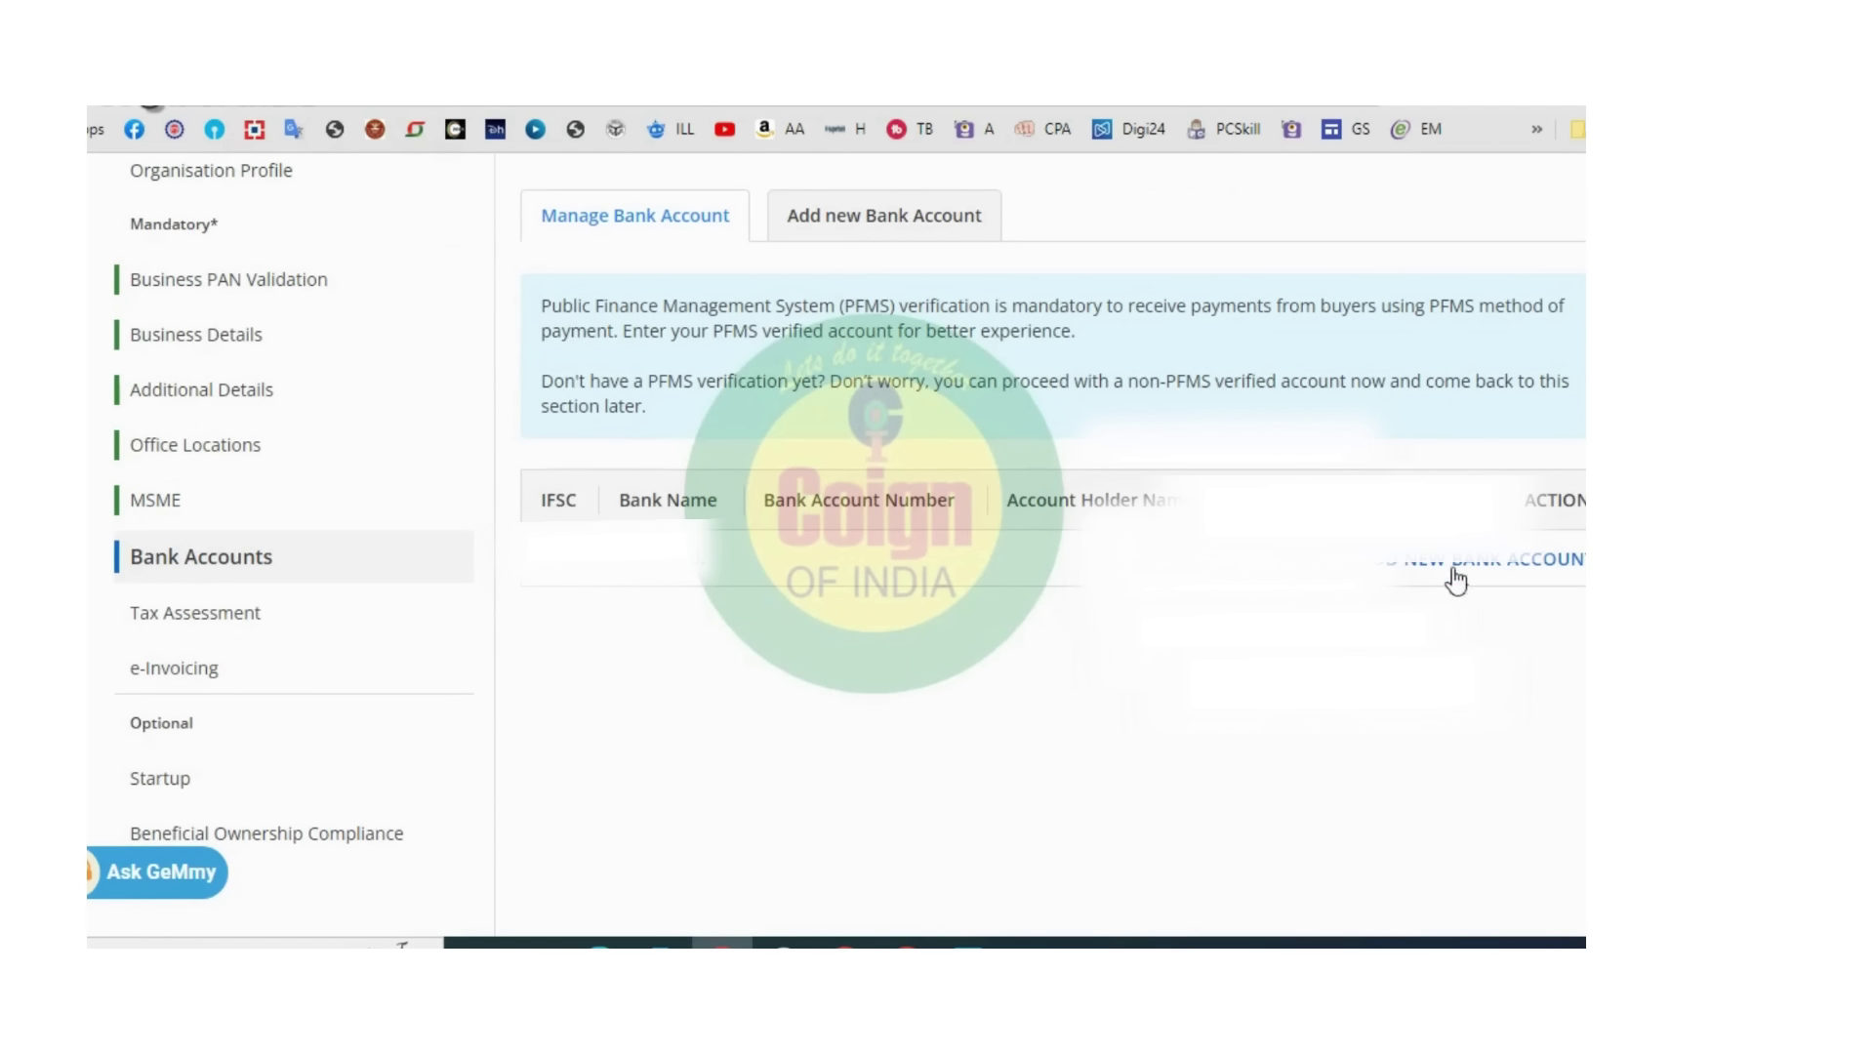
# - Add the State Bank of India account with its IFSC as primary and save it
pyautogui.click(1453, 574)
pyautogui.click(557, 369)
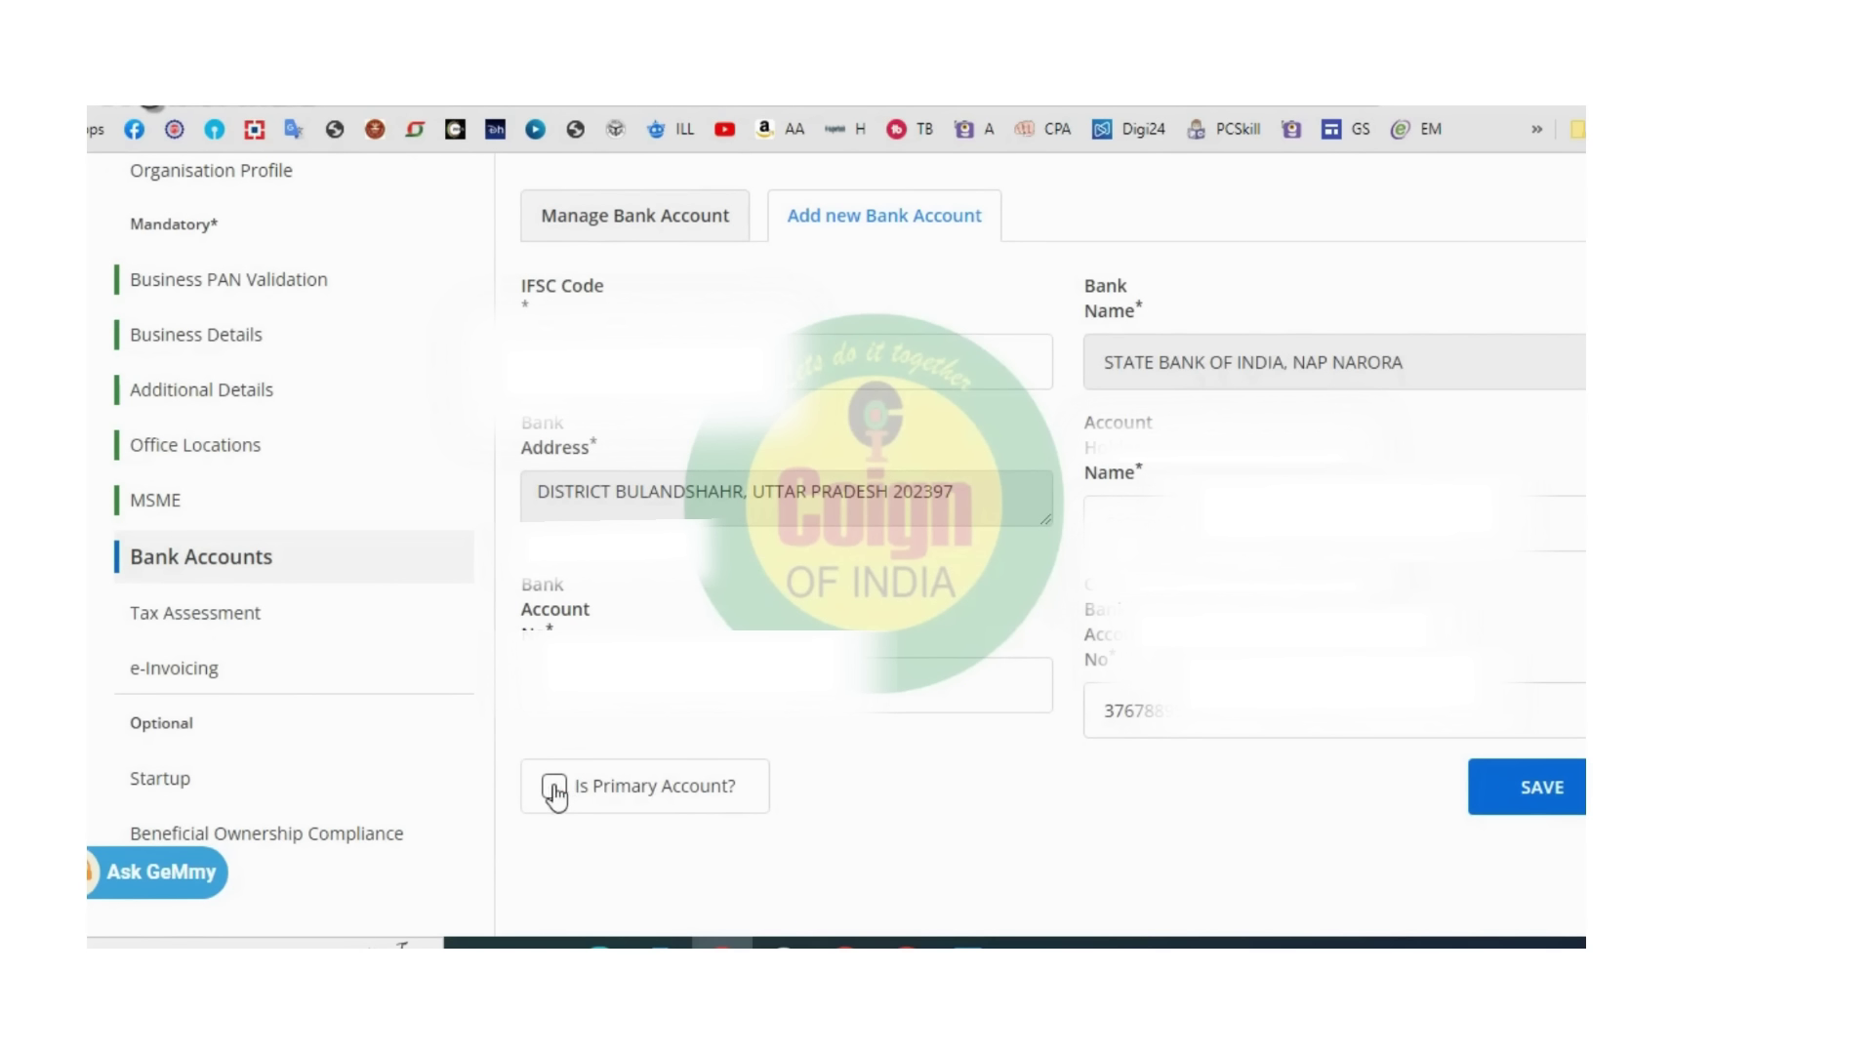
pyautogui.click(554, 786)
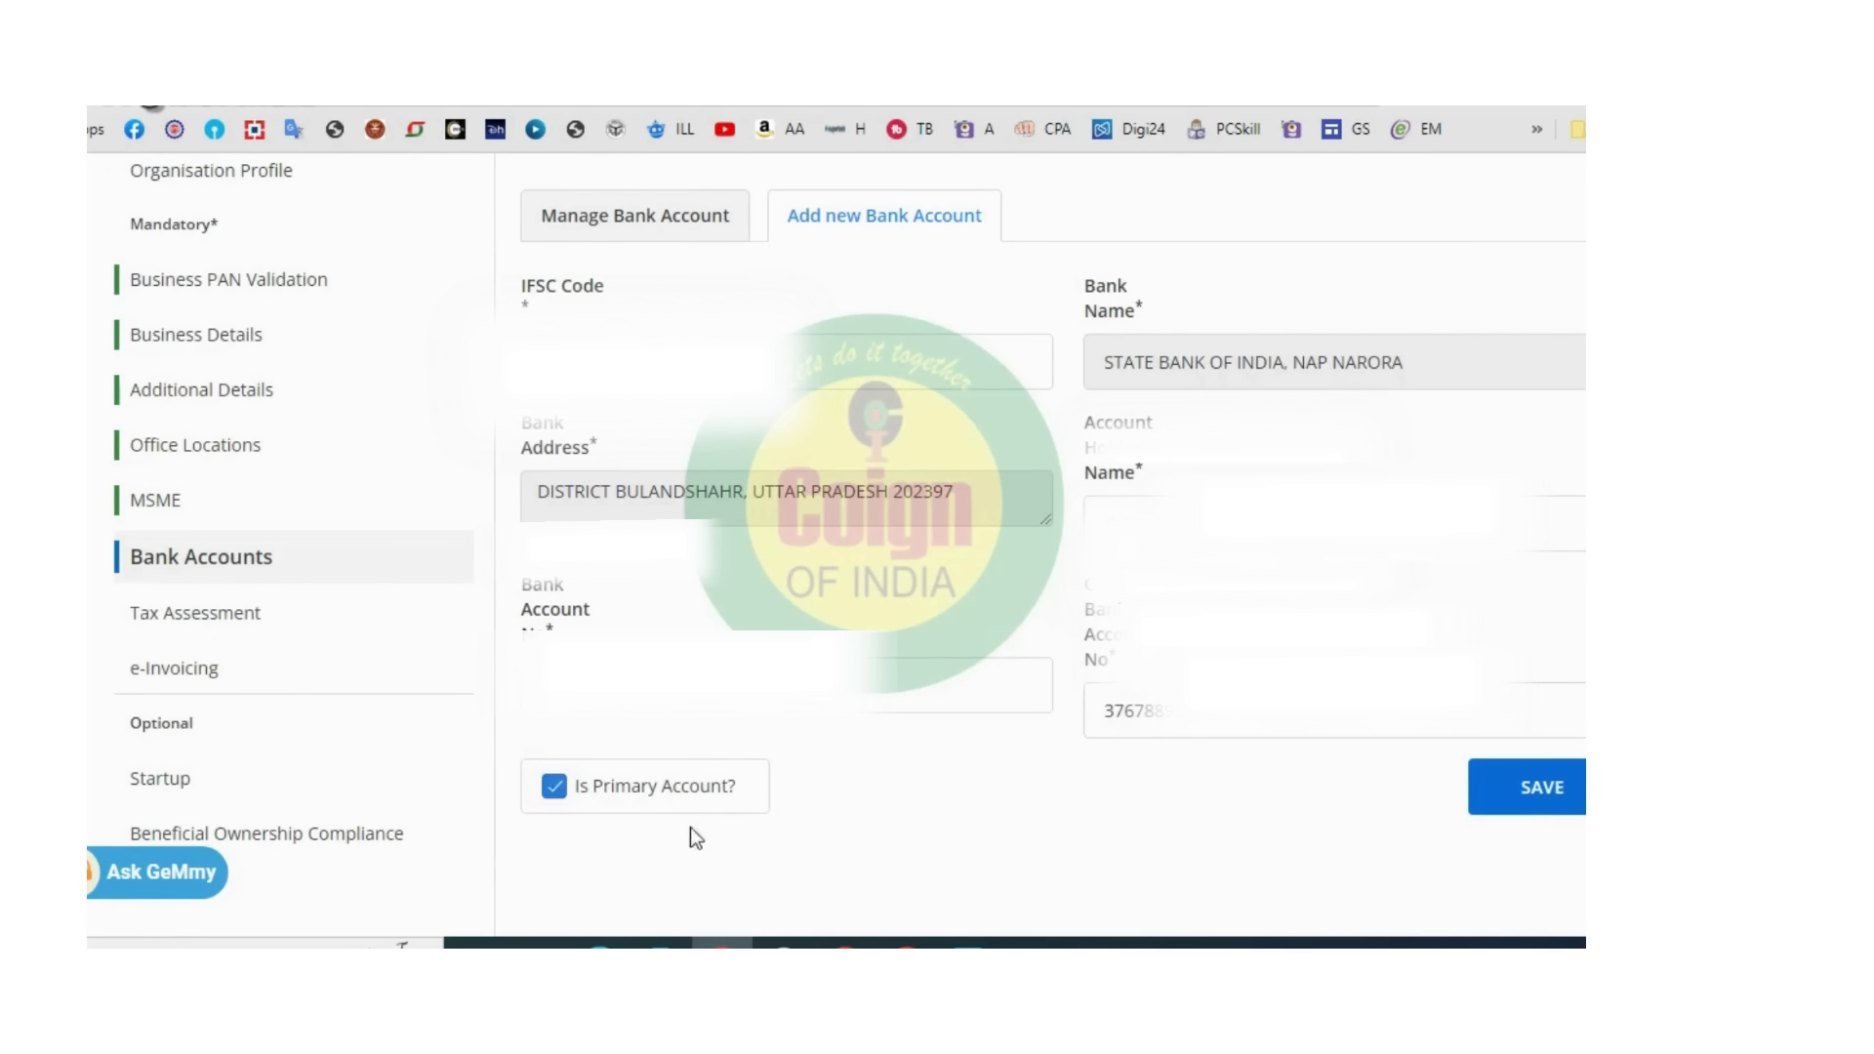
pyautogui.click(1551, 787)
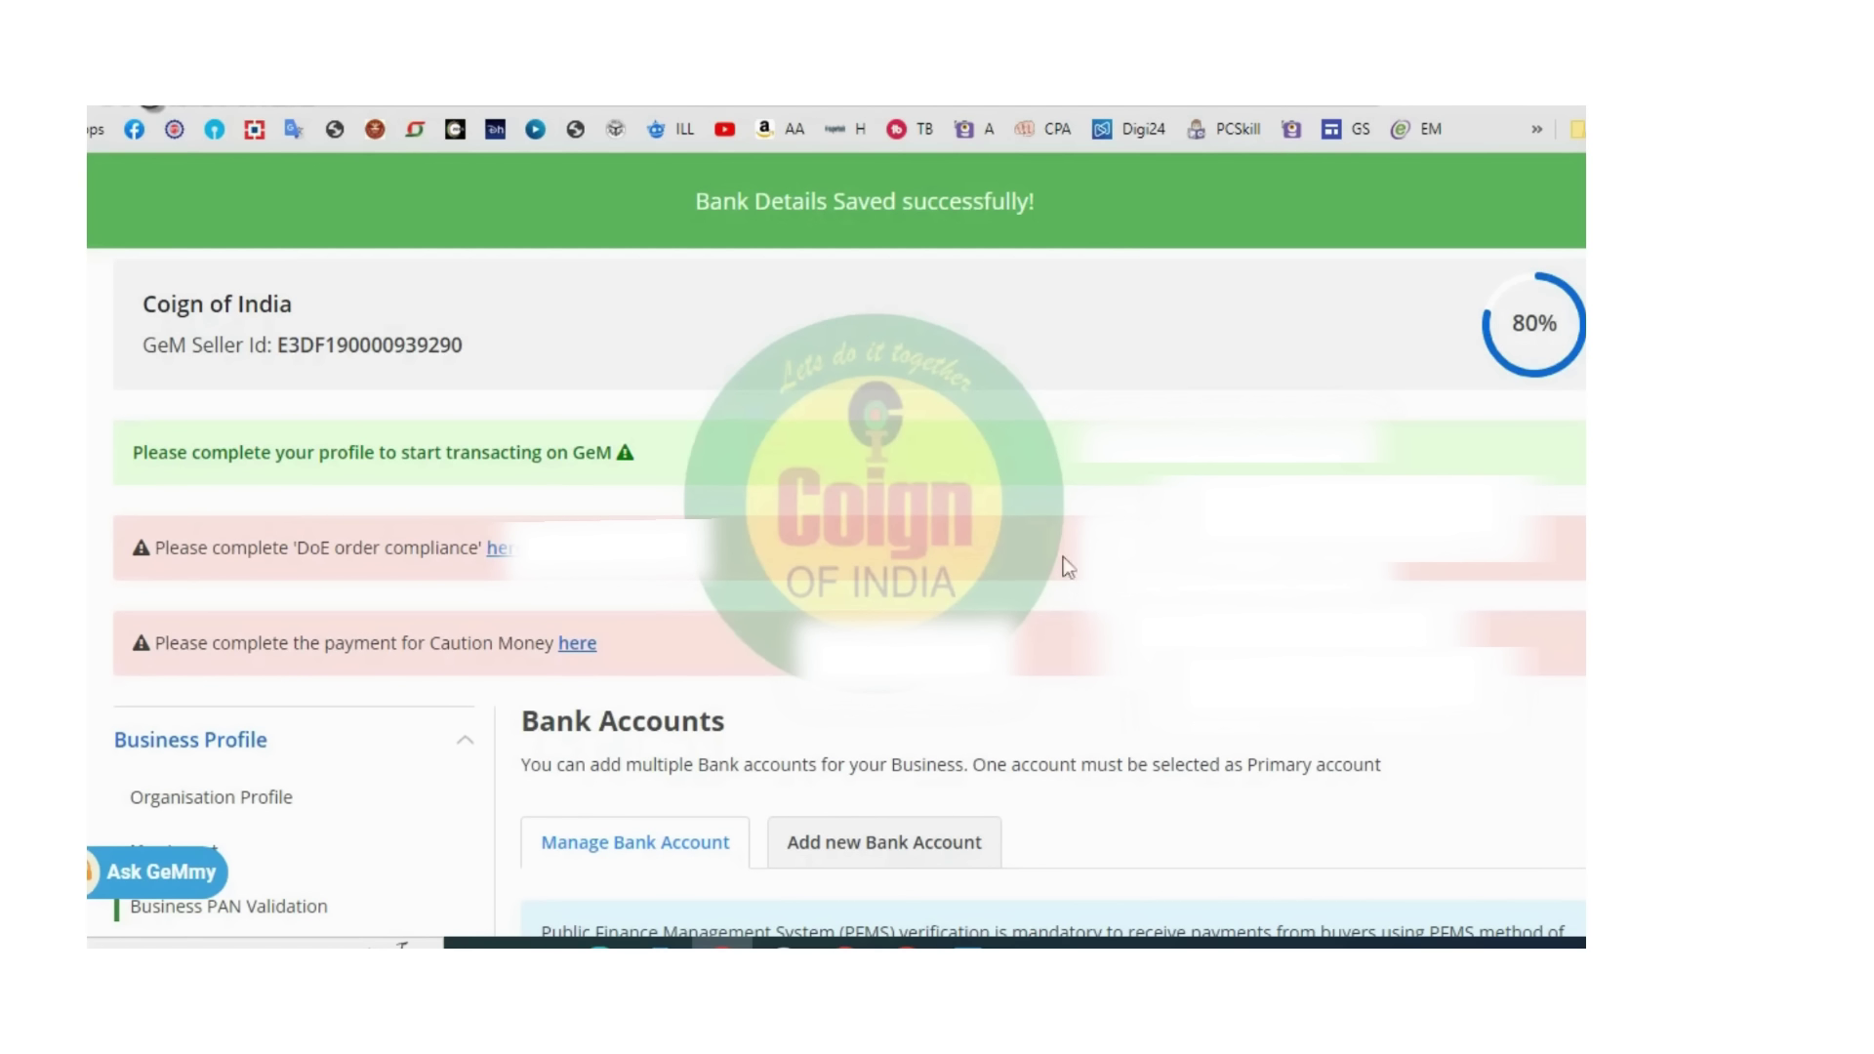
pyautogui.scroll(-5, 1063, 562)
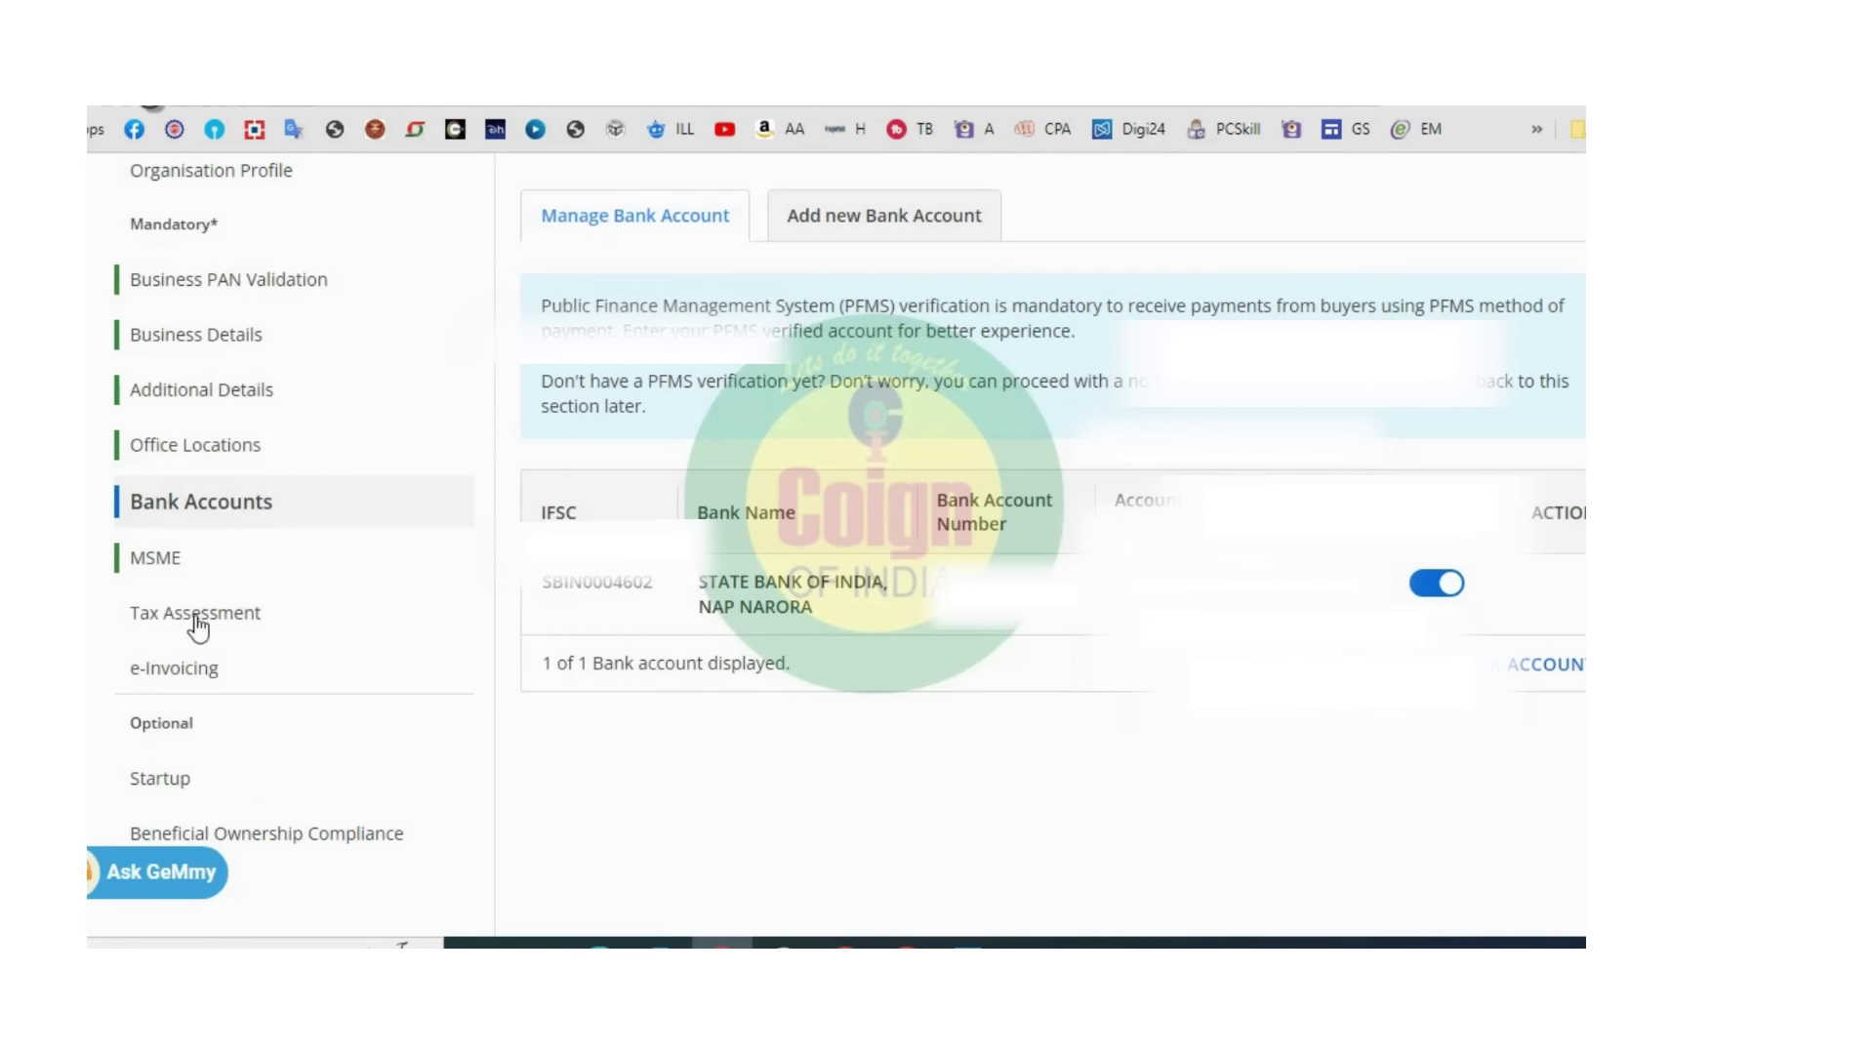
# - Start a new entry in the Tax Assessment section
pyautogui.click(161, 564)
pyautogui.scroll(-4, 157, 546)
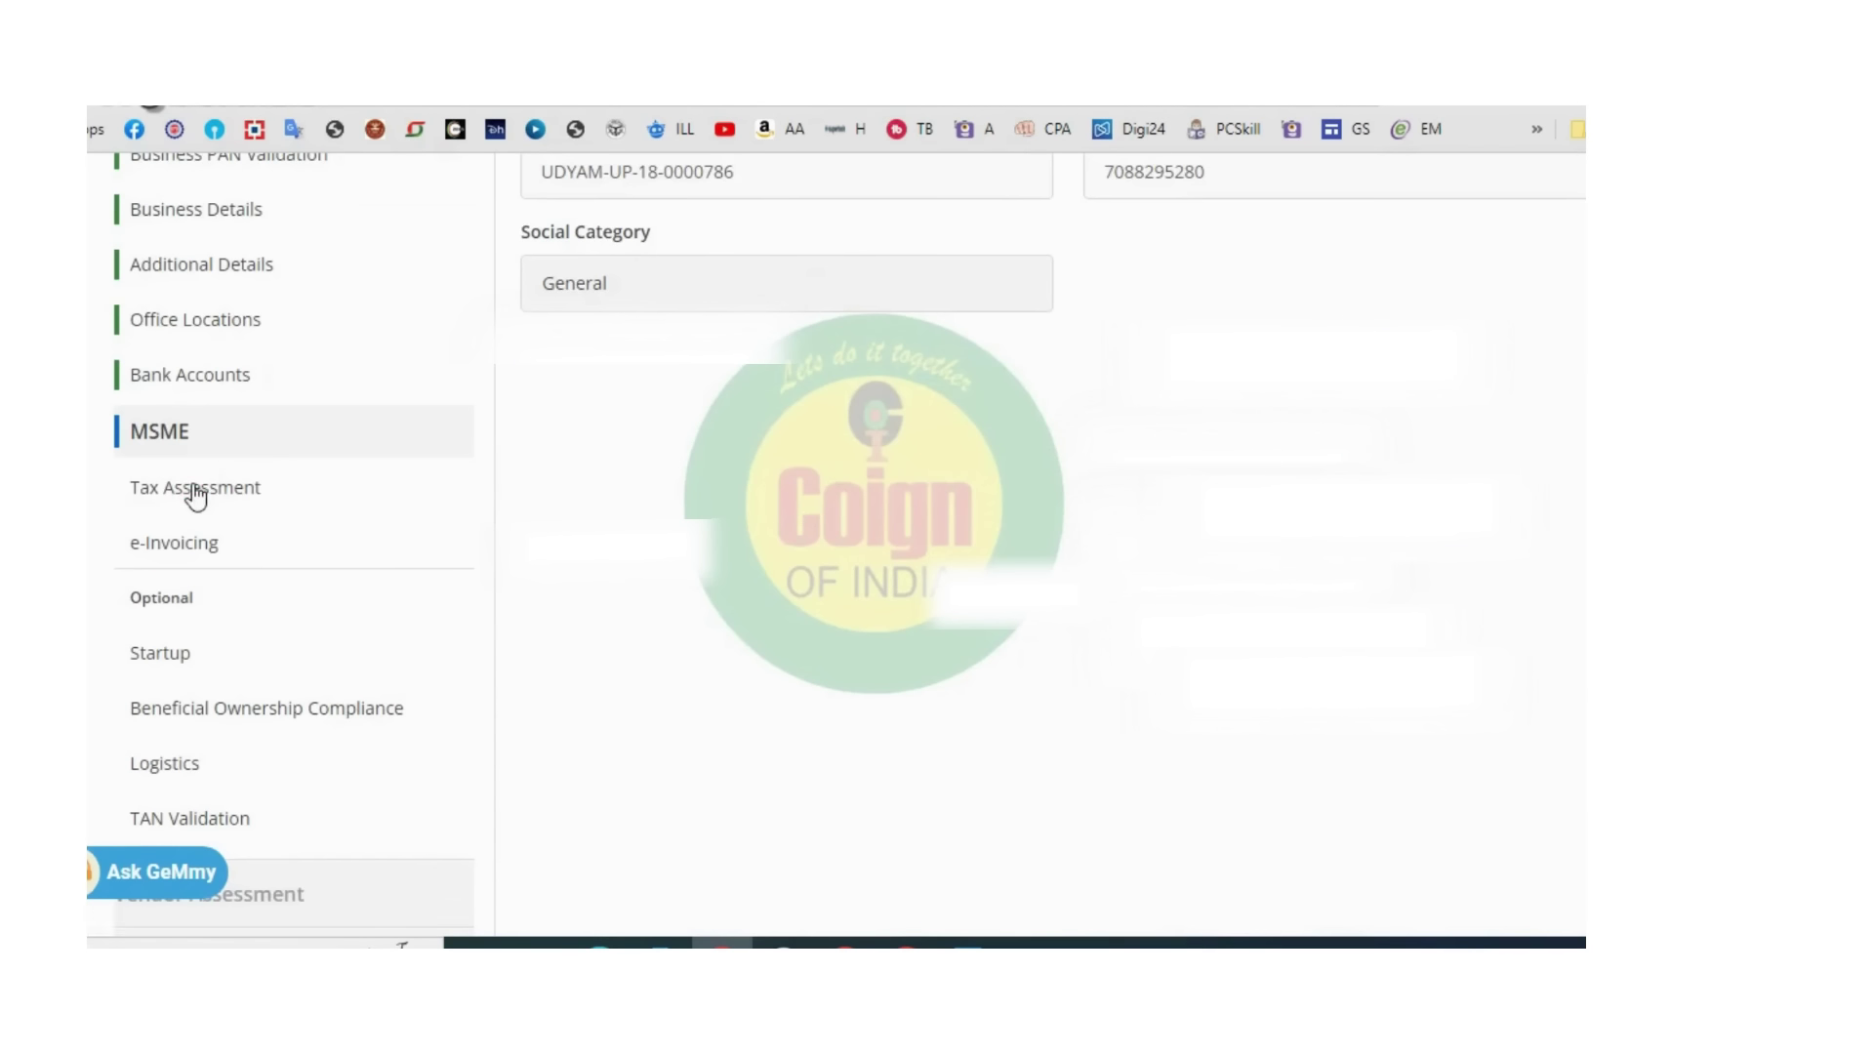
pyautogui.click(151, 491)
pyautogui.scroll(-5, 840, 547)
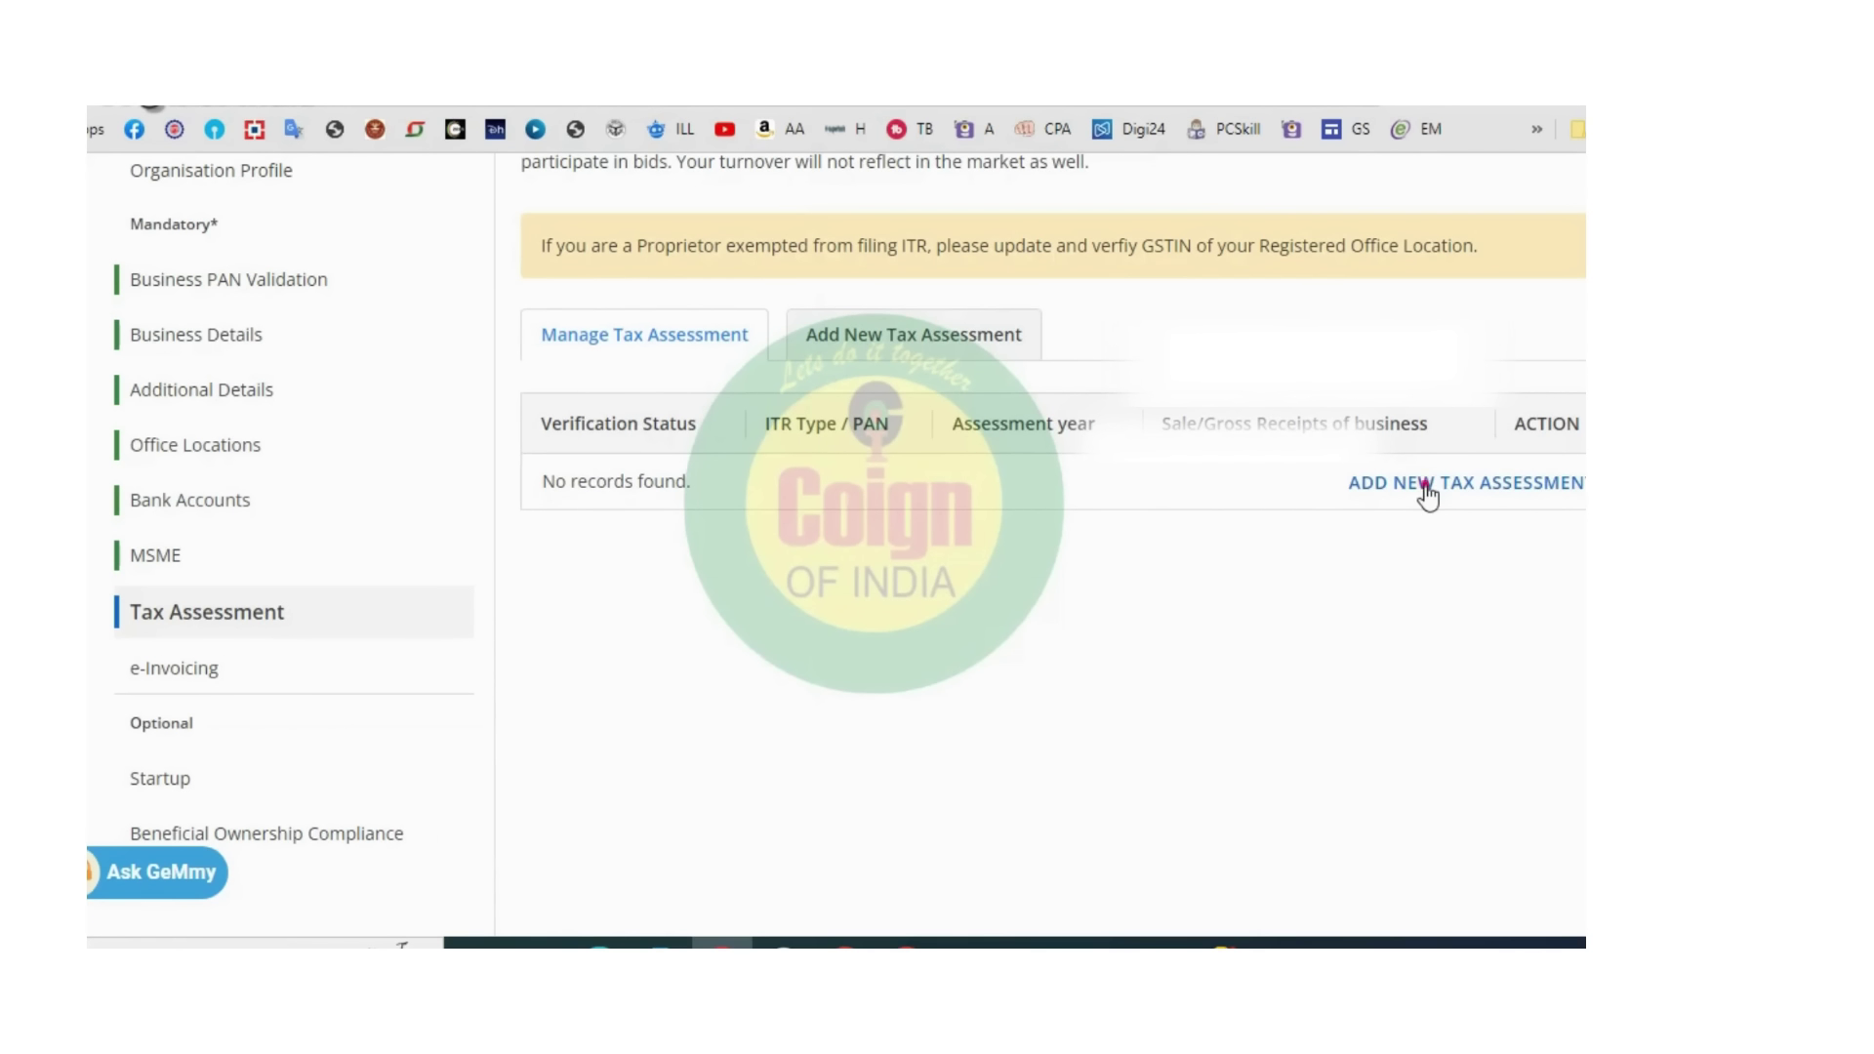
pyautogui.click(1427, 488)
pyautogui.scroll(-3, 746, 624)
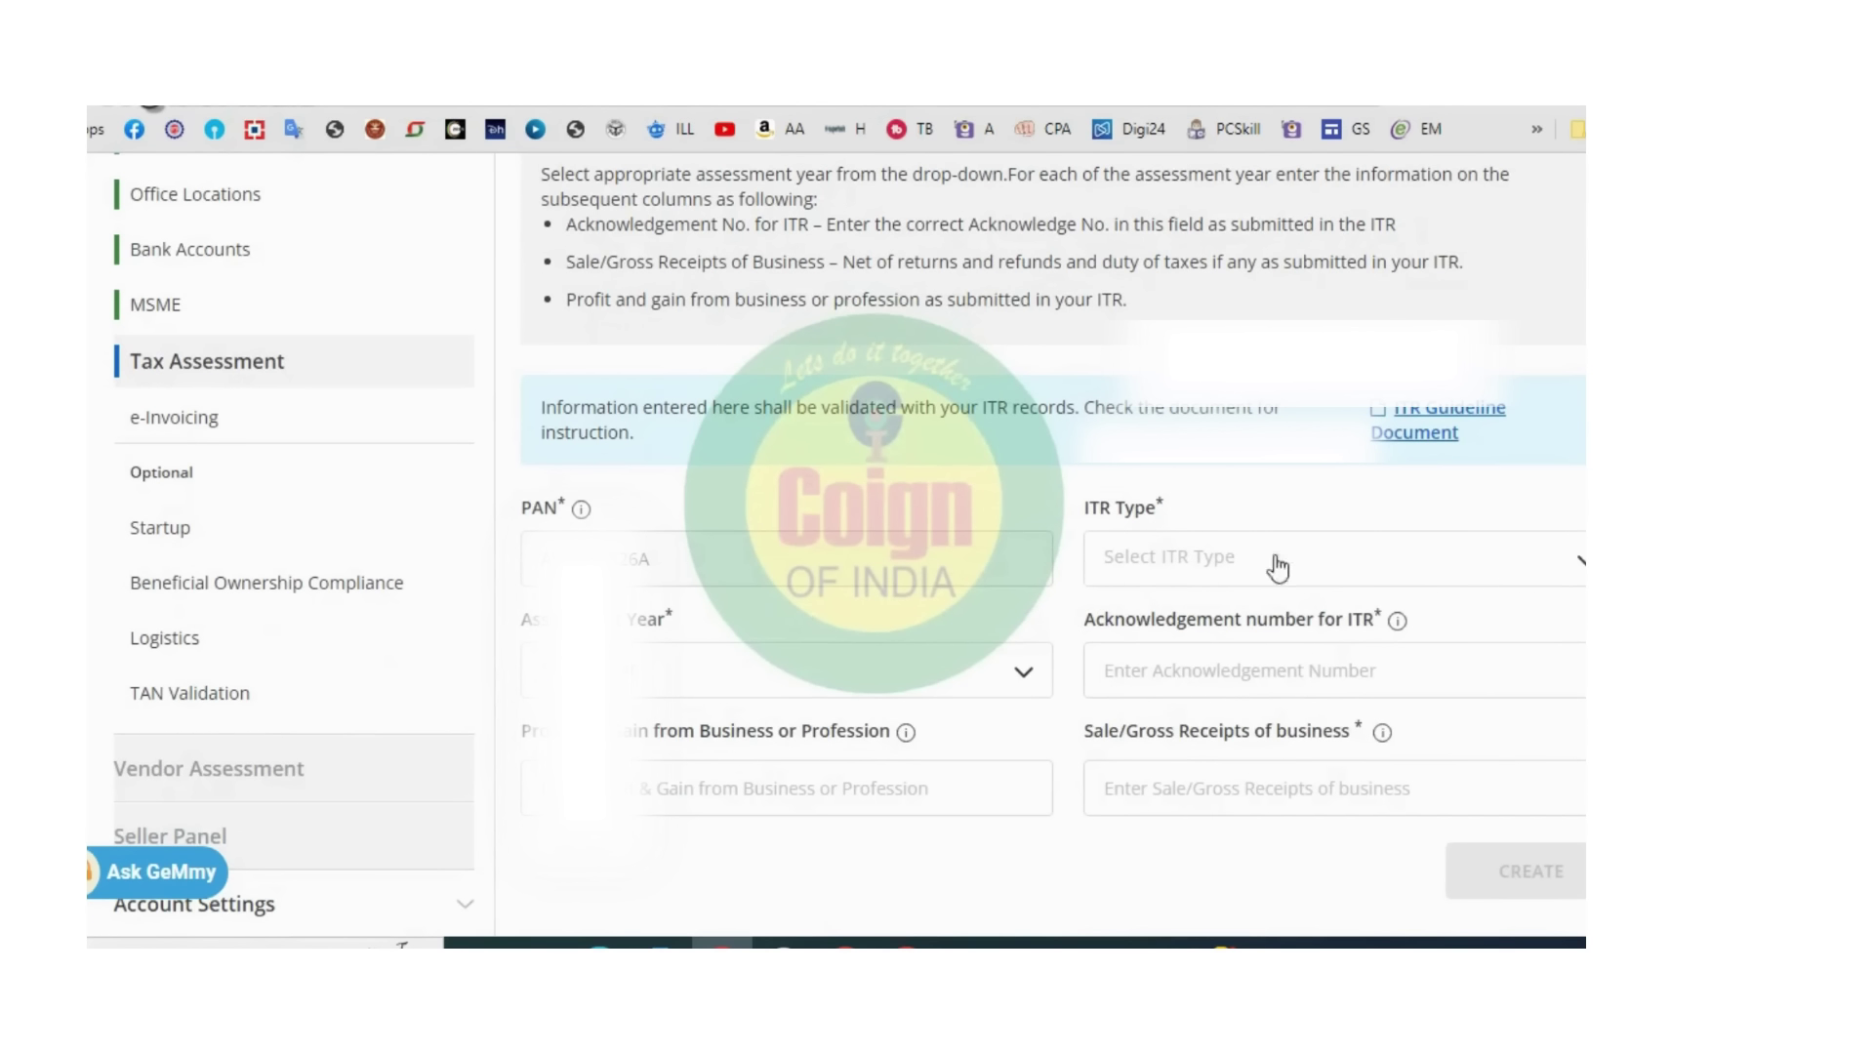
# - Enter an ITR-4 return for assessment year 2022-2023 with amount 50000 and save it
pyautogui.click(1323, 558)
pyautogui.click(1177, 668)
pyautogui.click(696, 669)
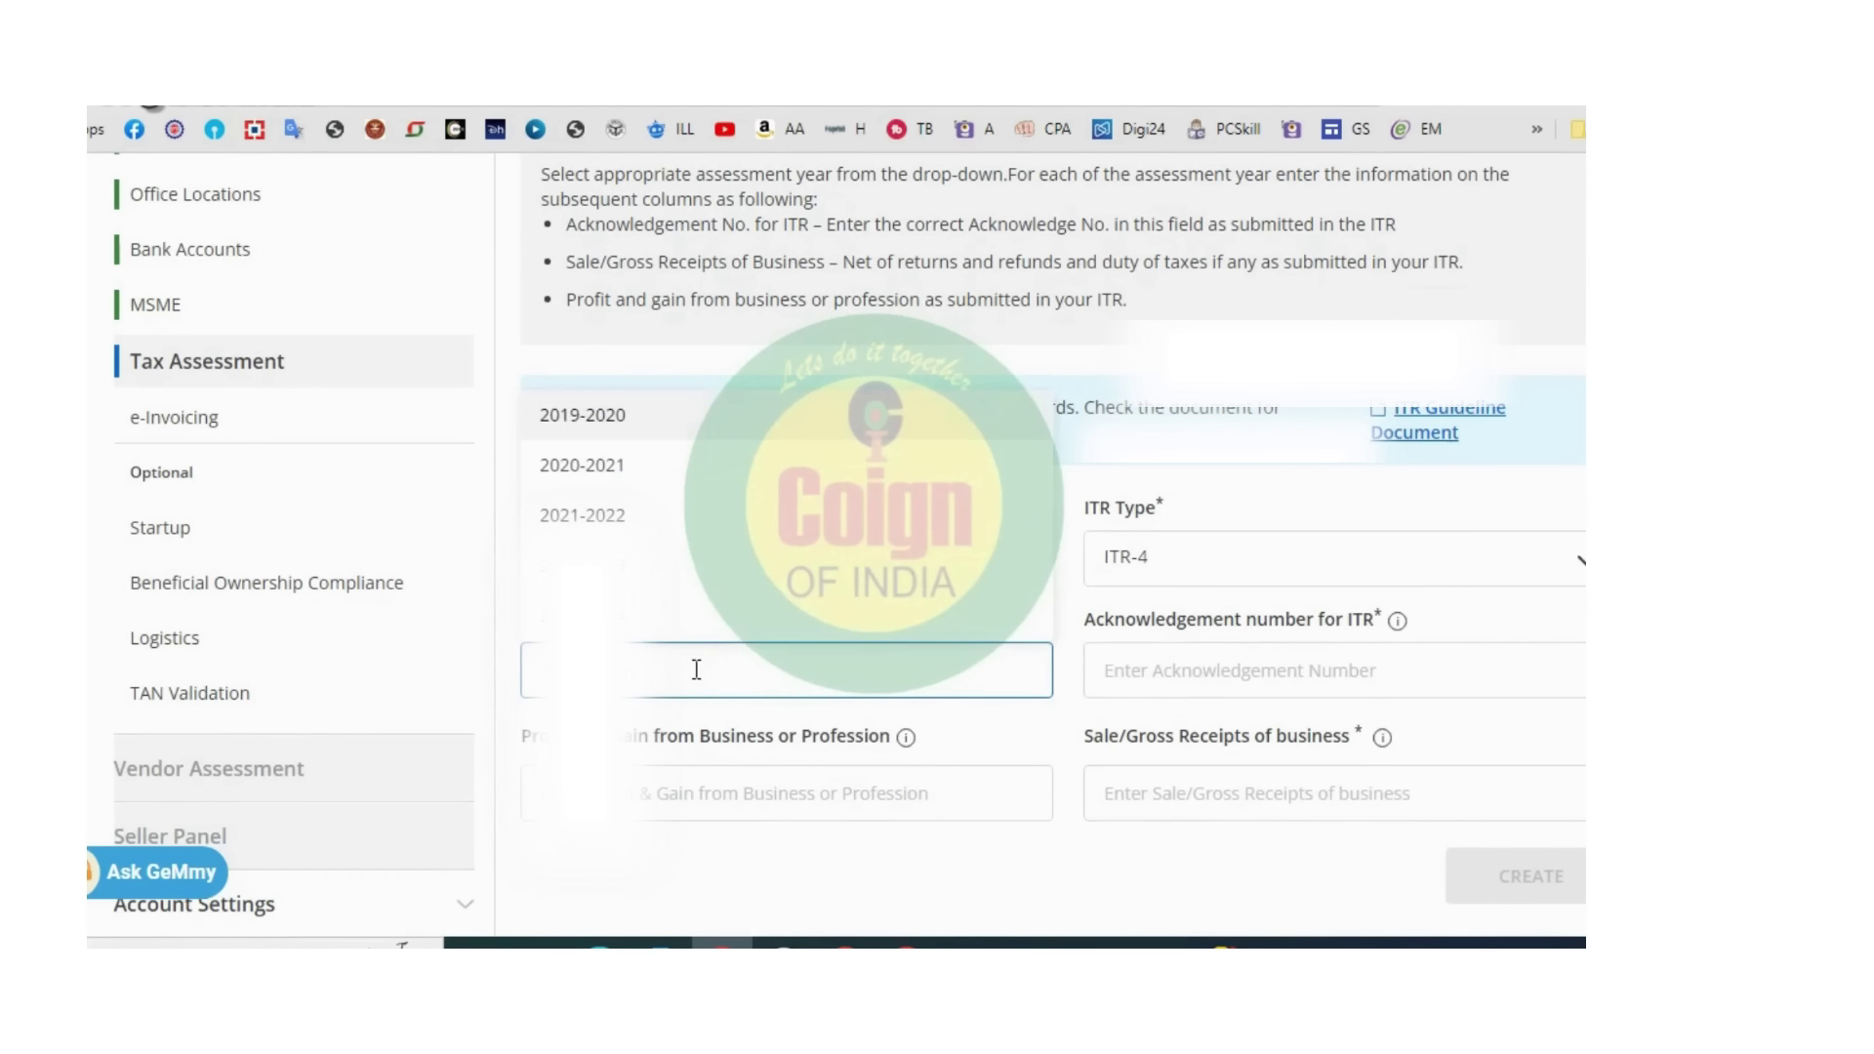
pyautogui.click(649, 574)
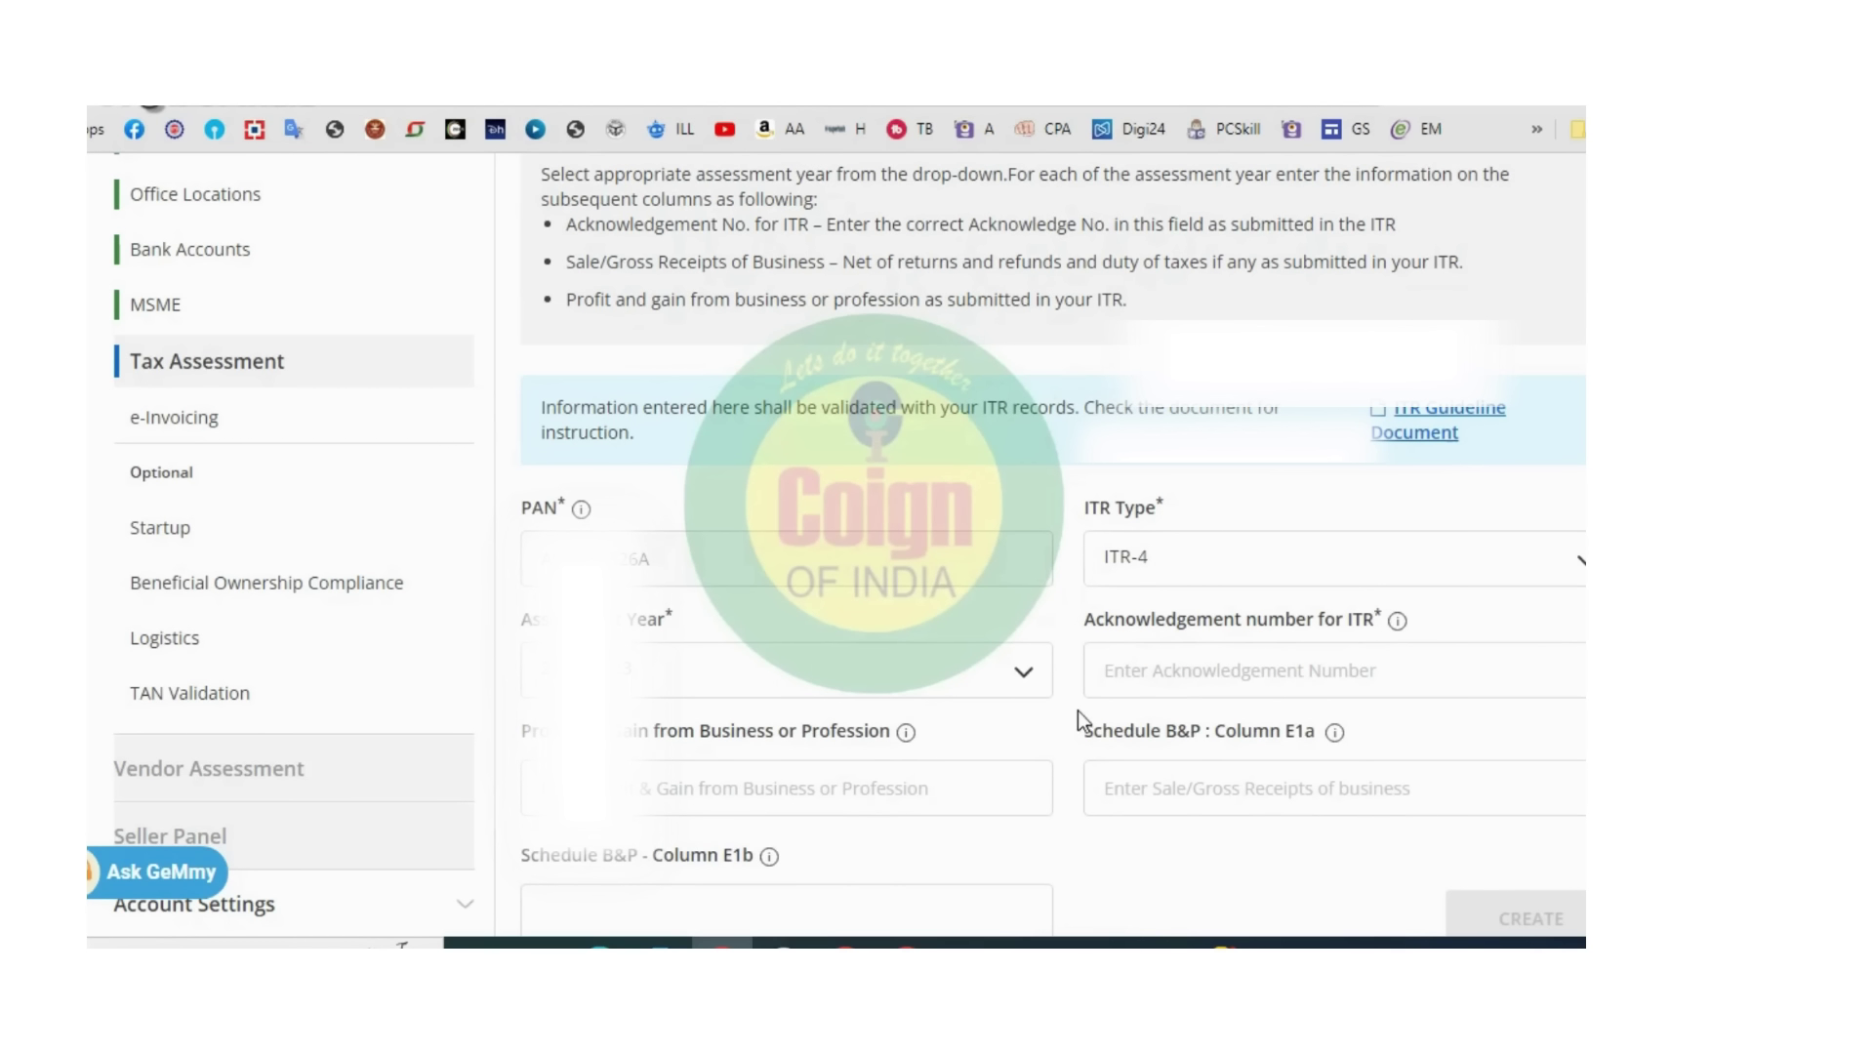
pyautogui.scroll(-3, 1208, 790)
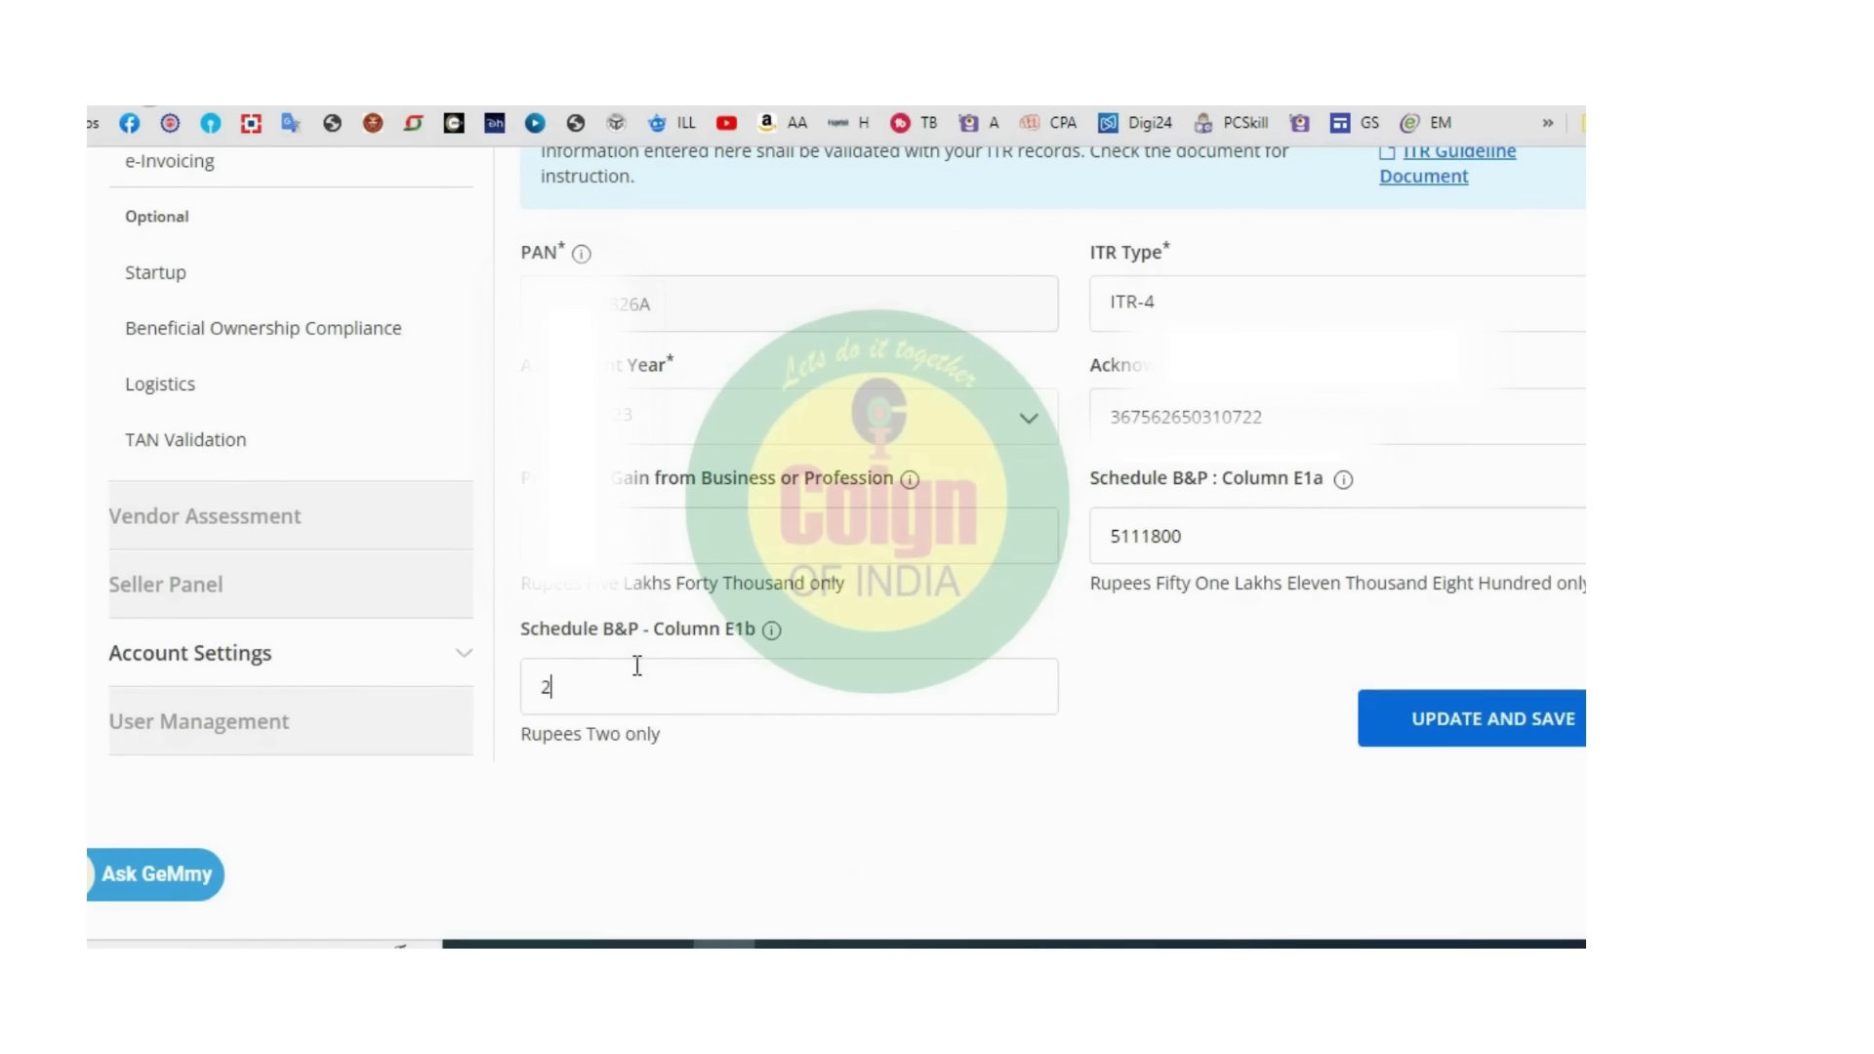
pyautogui.write('50000')
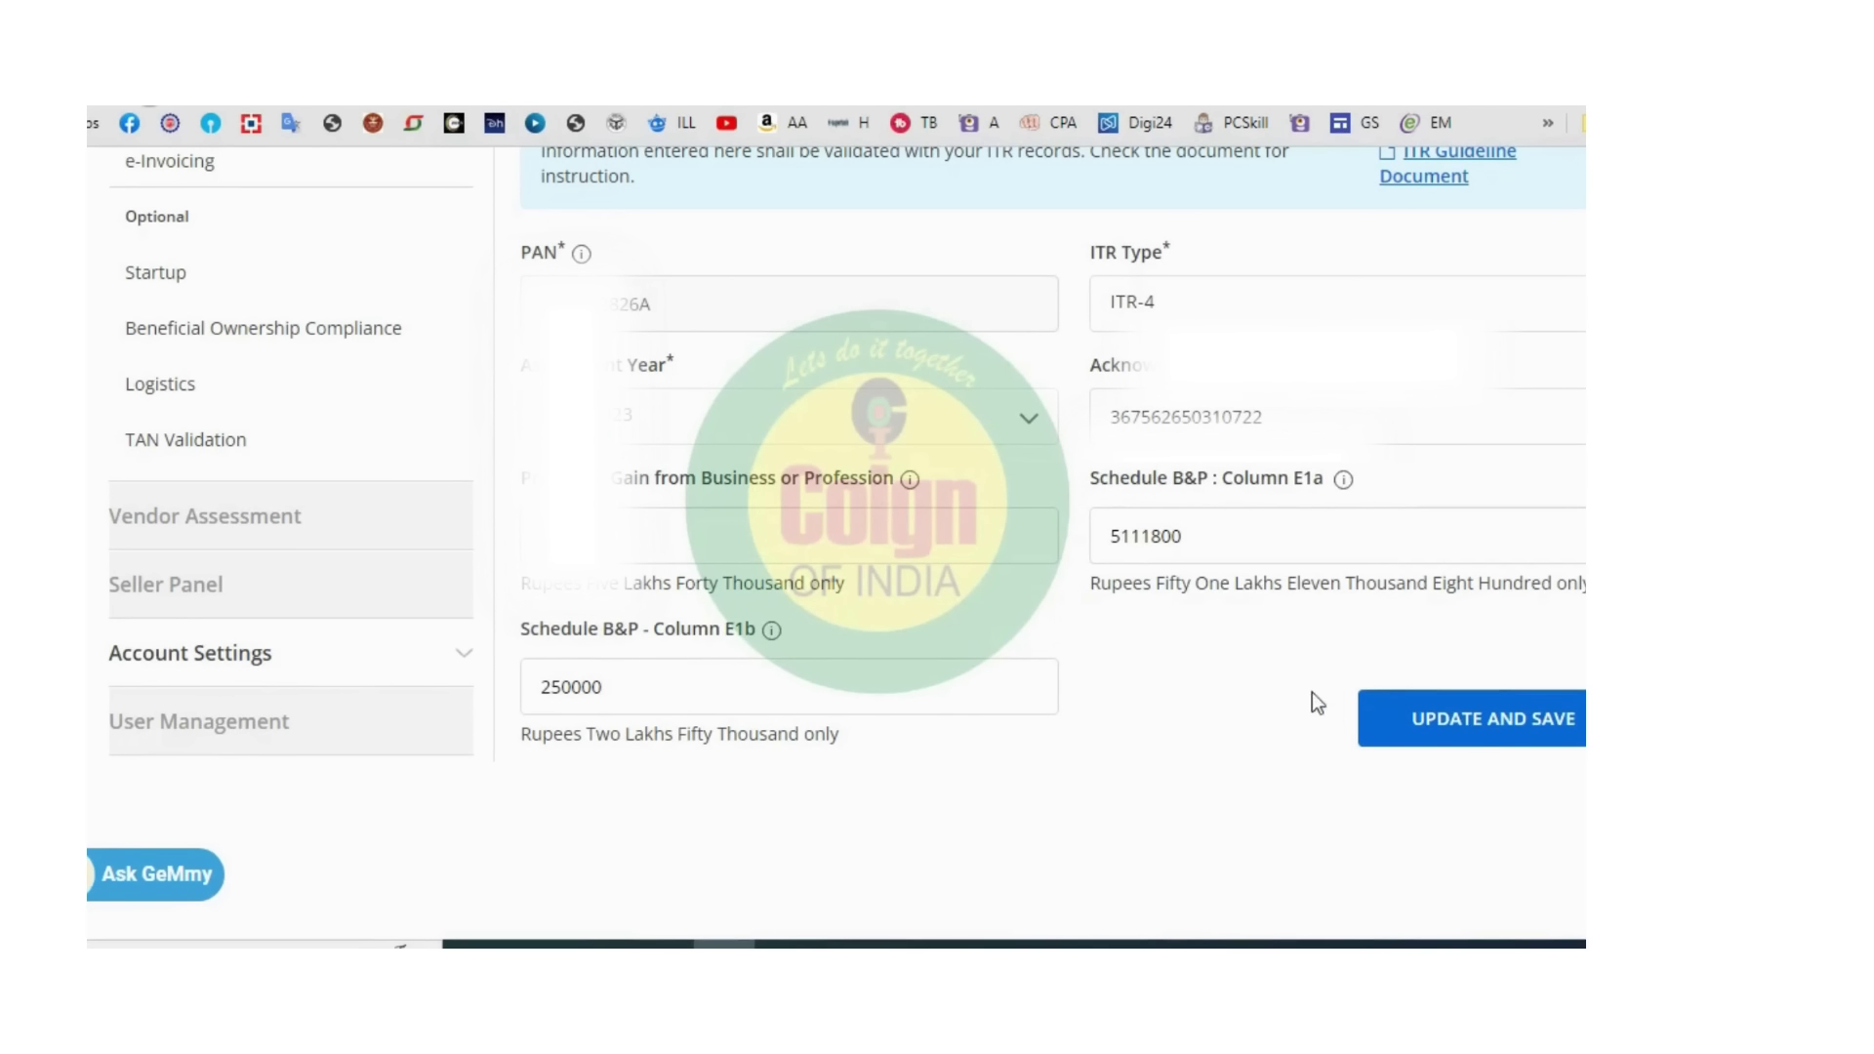
pyautogui.click(1474, 720)
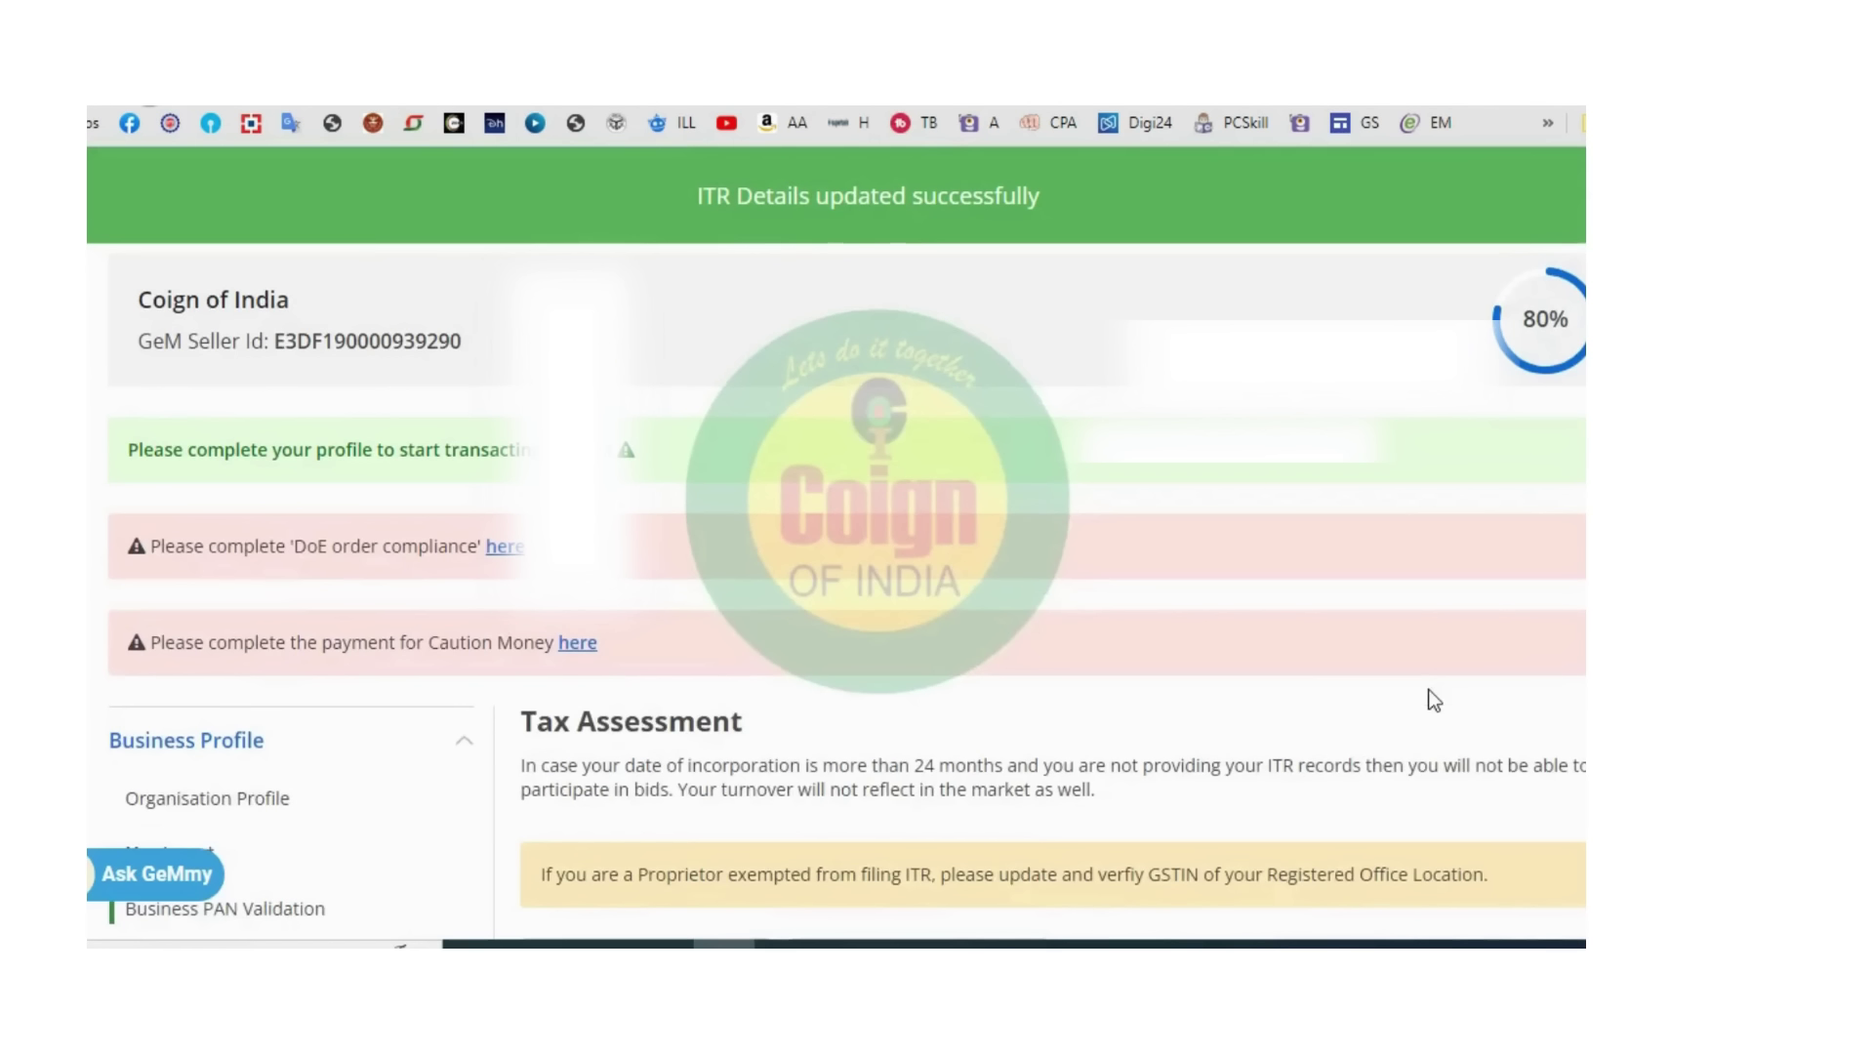
# - Verify the saved ITR record, raising the profile to 90%
pyautogui.scroll(-4, 1340, 798)
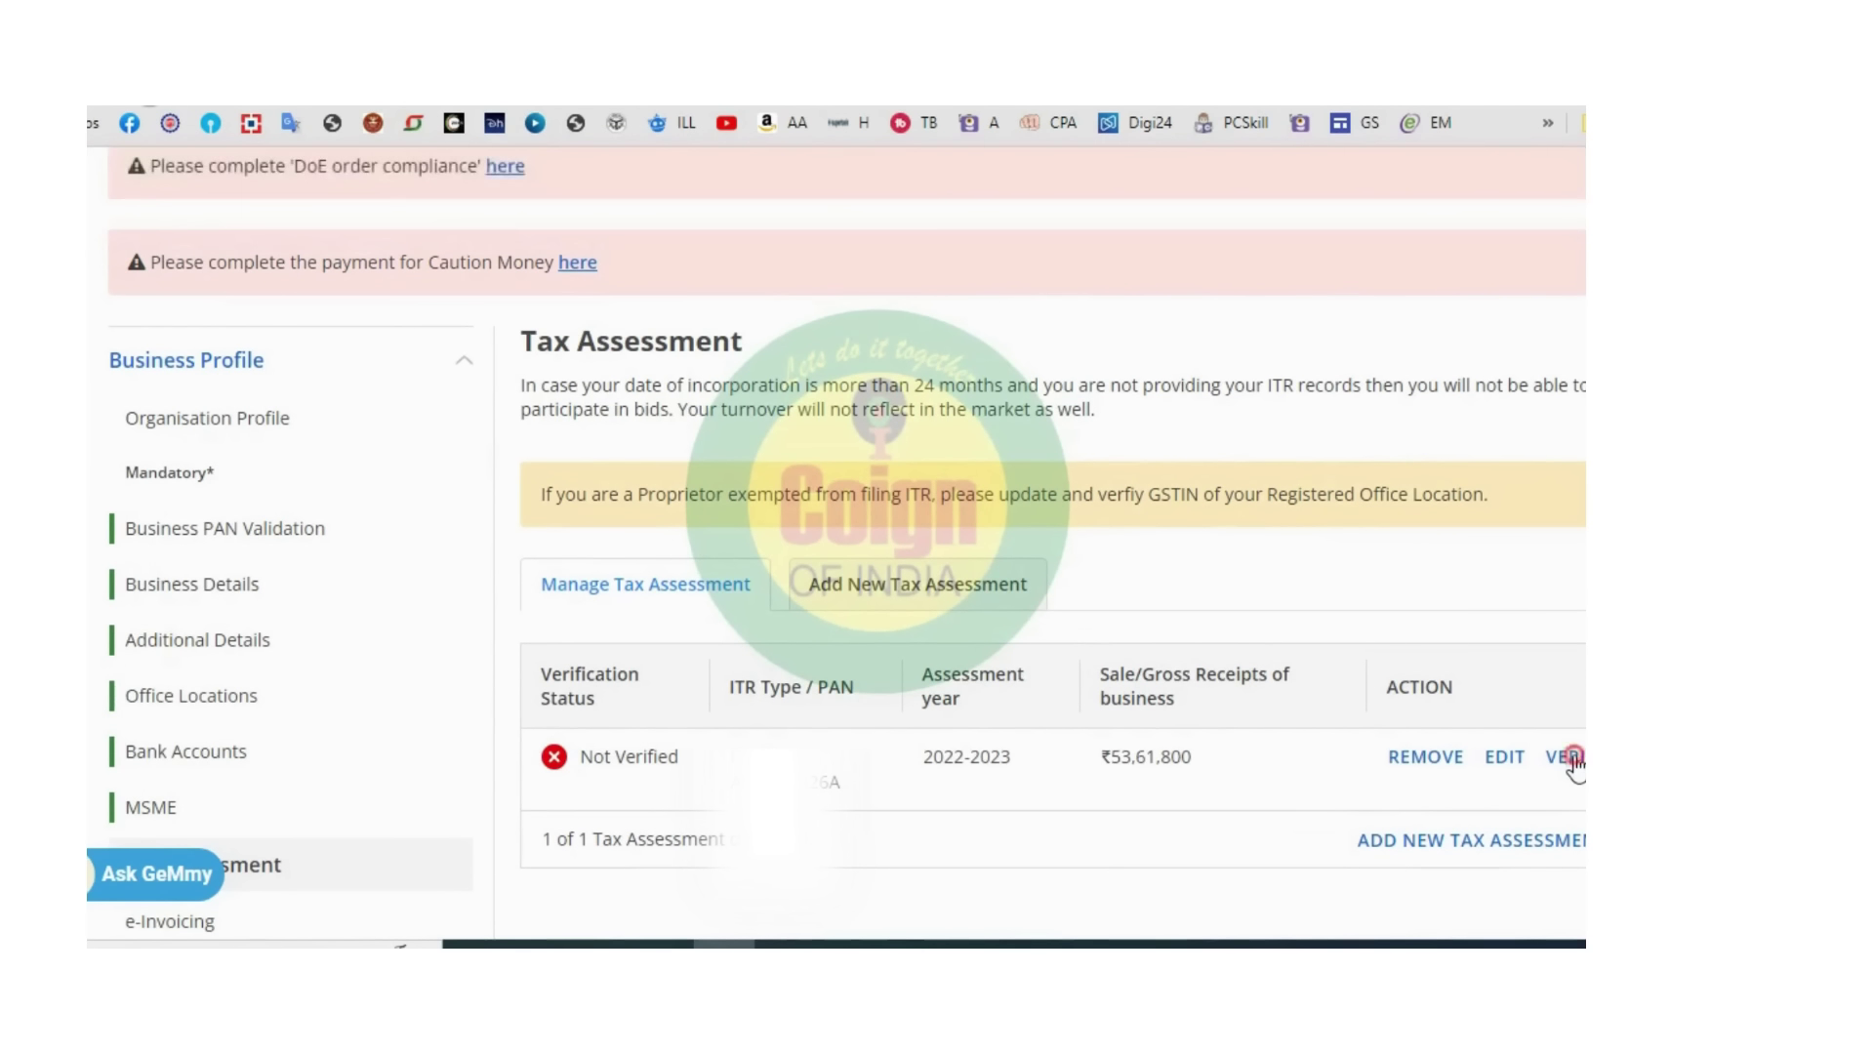
pyautogui.click(1570, 758)
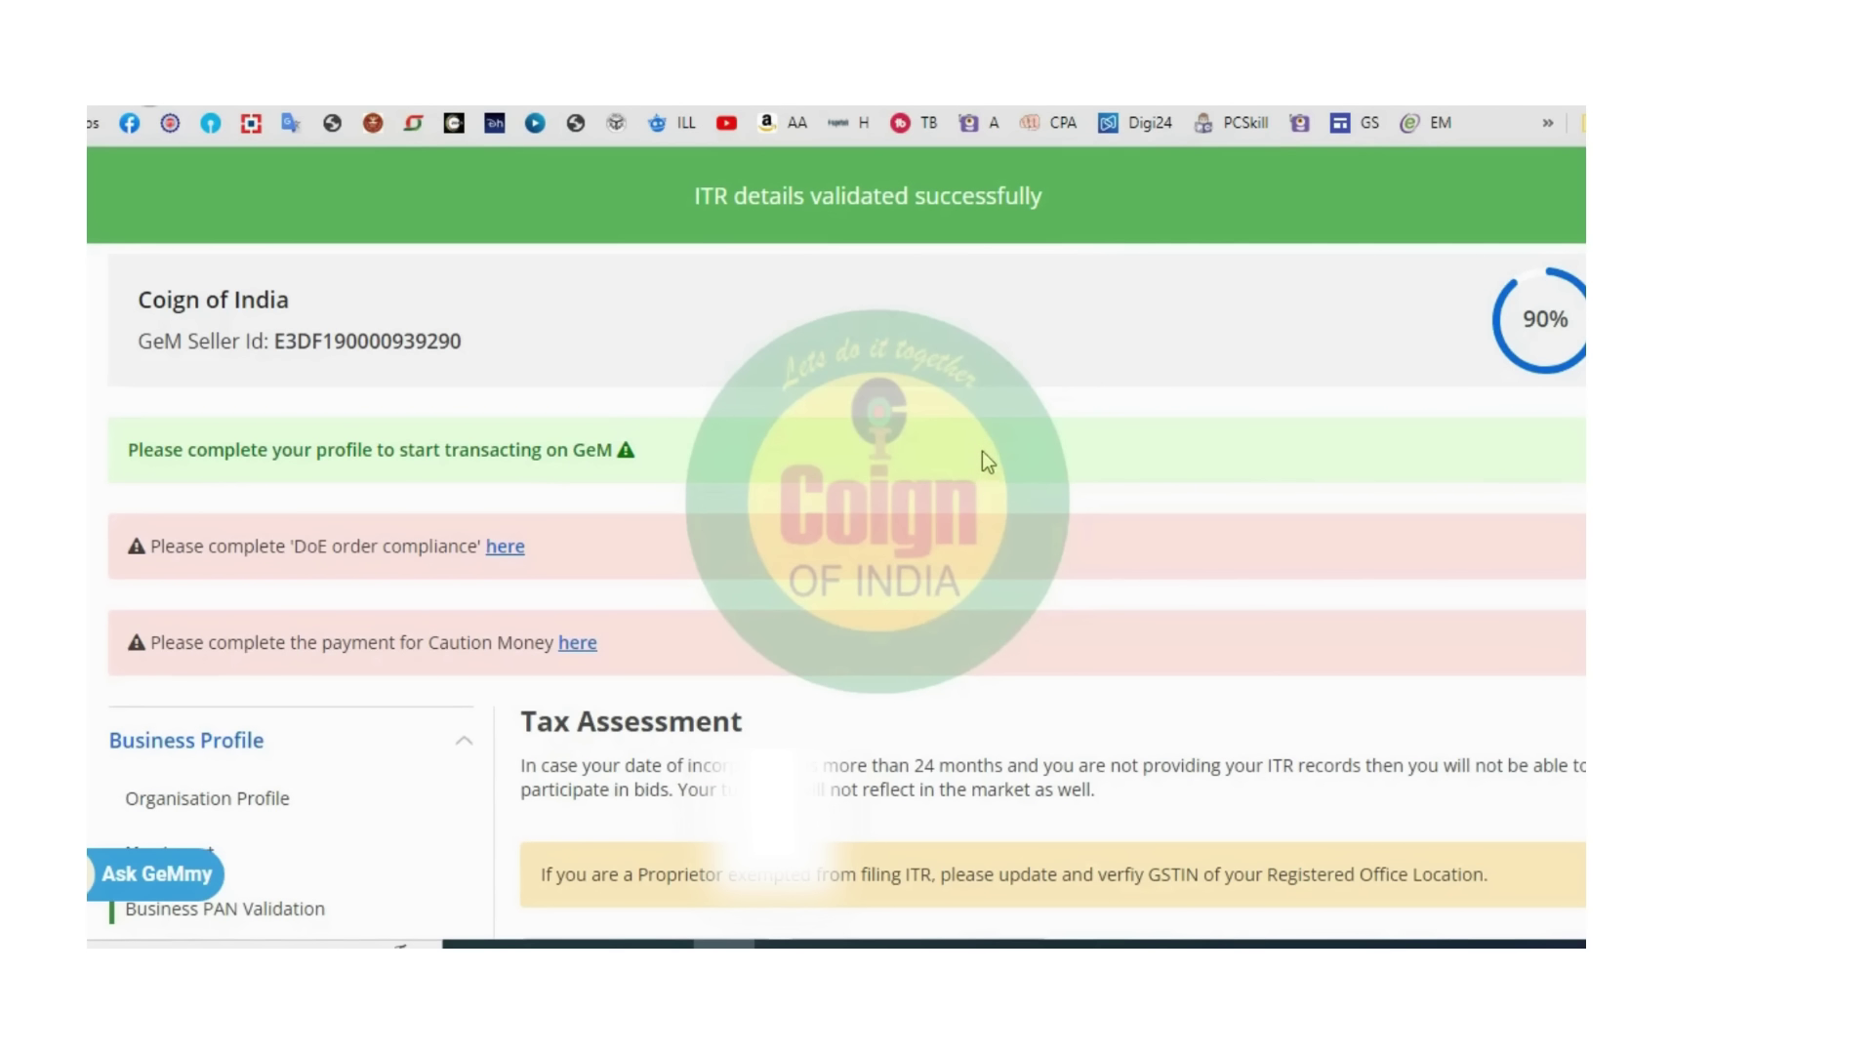
pyautogui.scroll(-5, 982, 459)
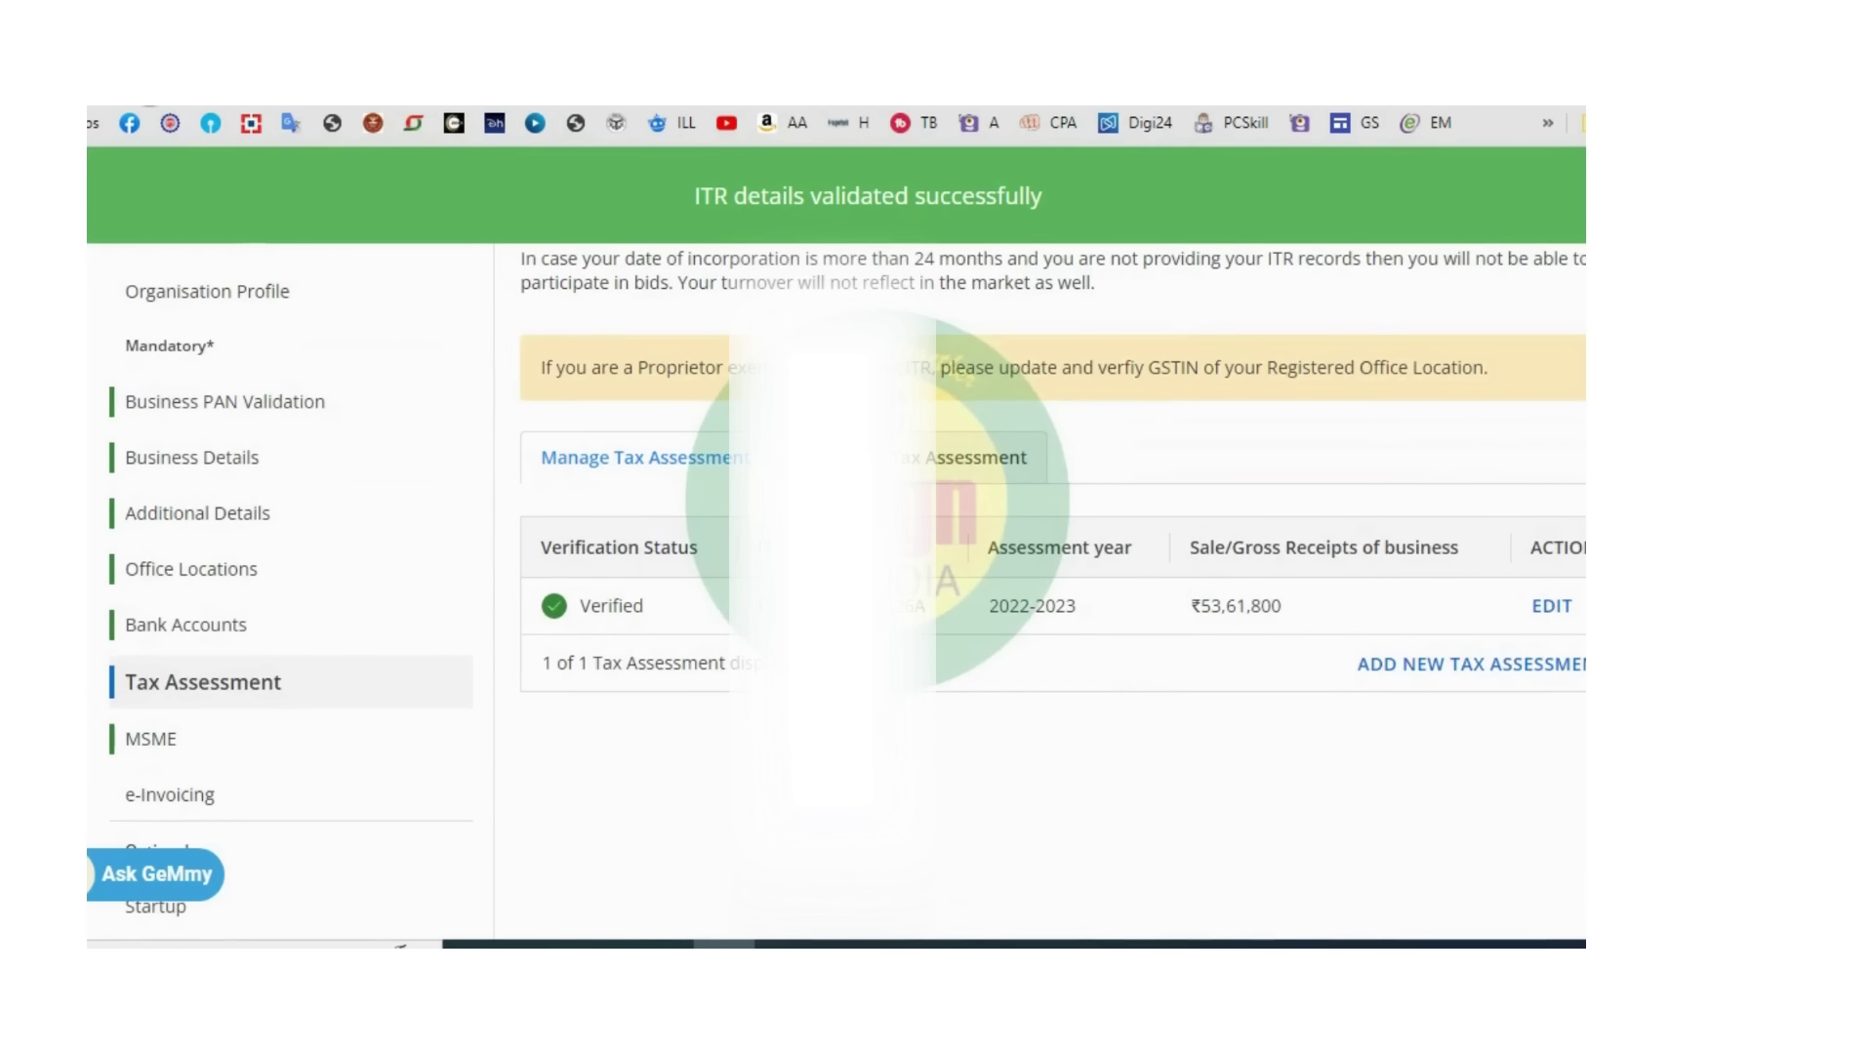
pyautogui.scroll(-2, 234, 703)
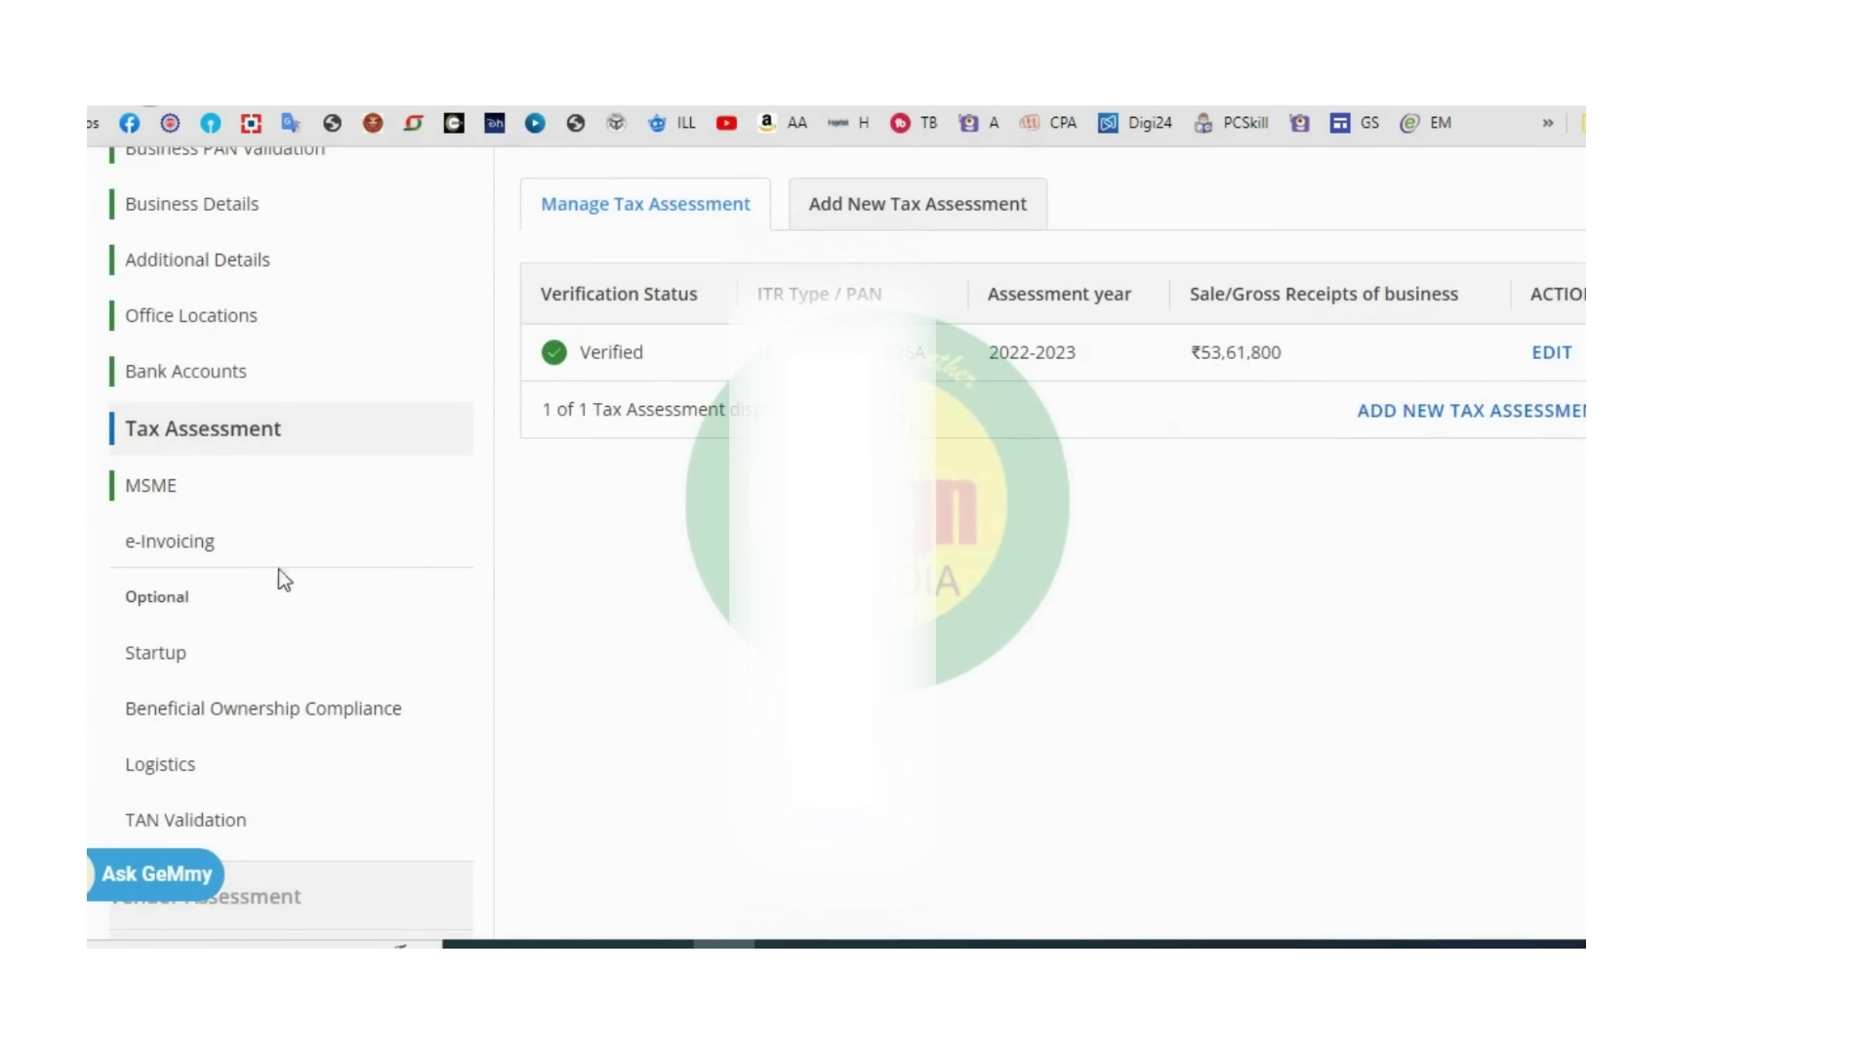
pyautogui.click(191, 543)
pyautogui.scroll(-5, 876, 665)
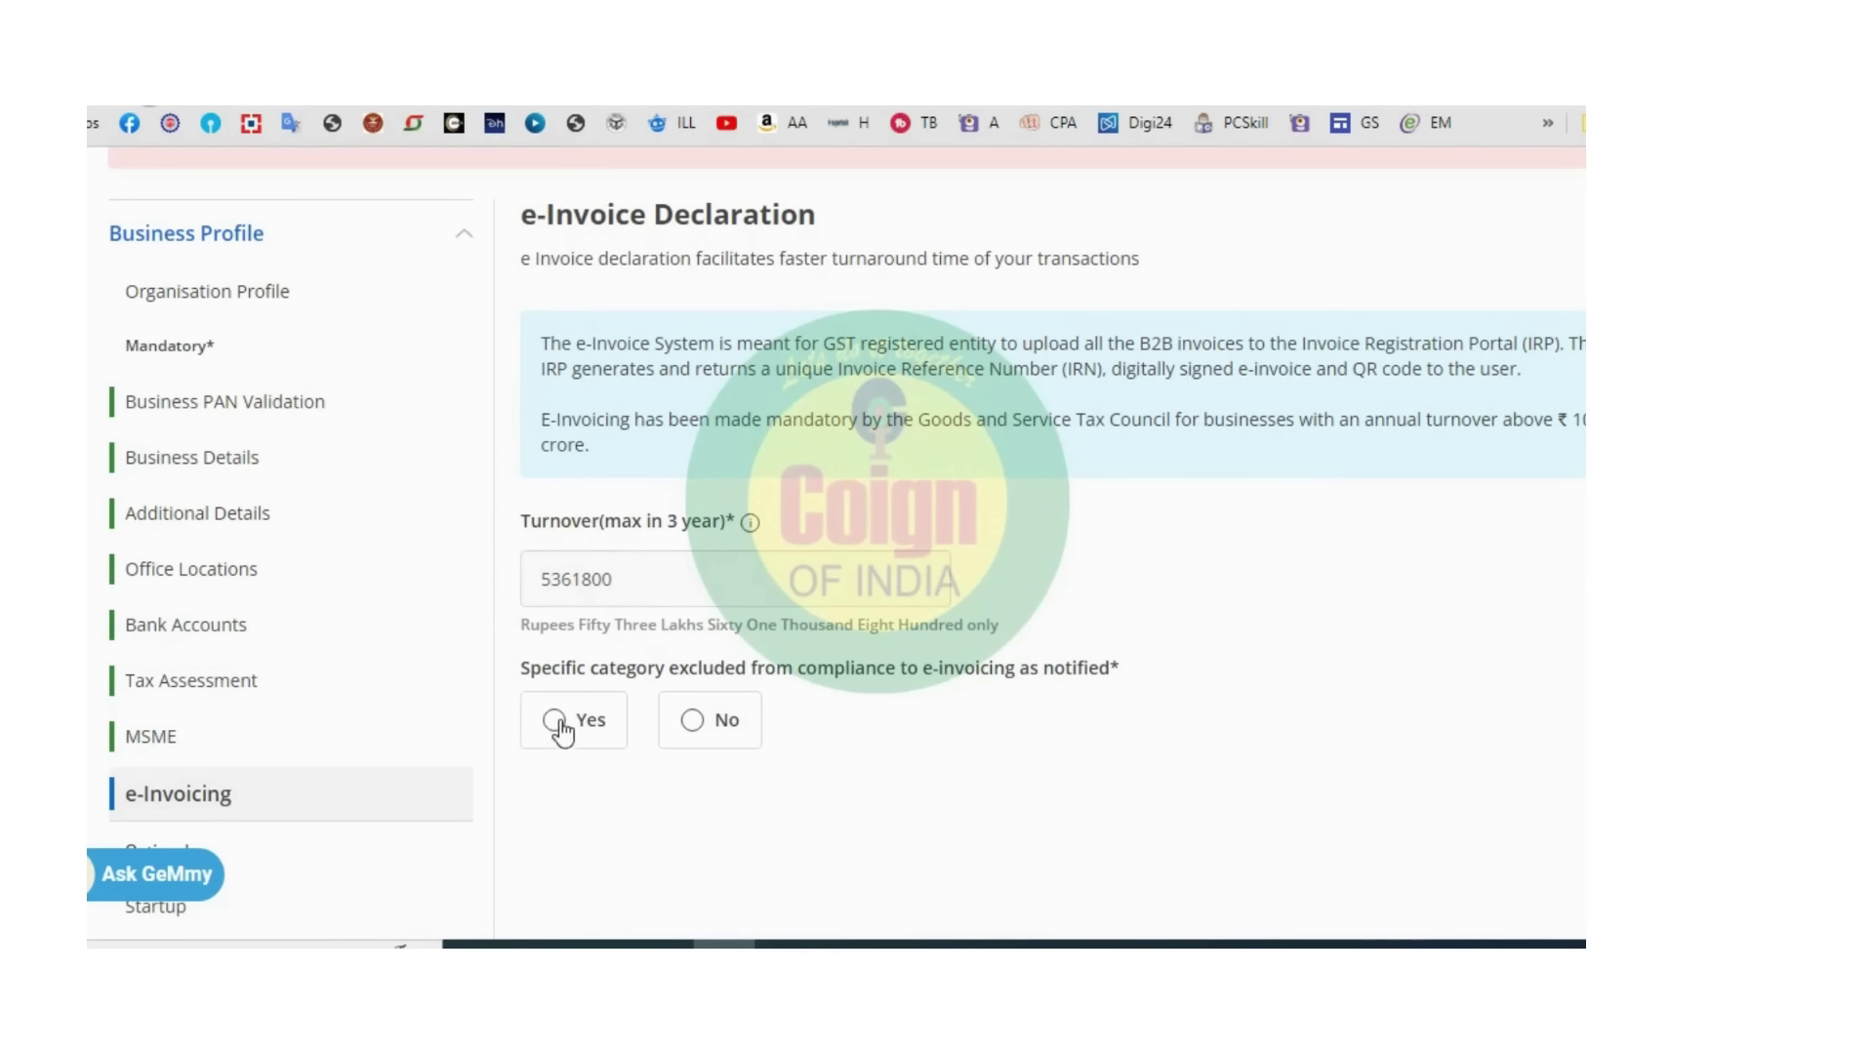
# - Answer No to the e-invoicing exclusion question and request a verification OTP
pyautogui.click(722, 719)
pyautogui.scroll(-3, 792, 683)
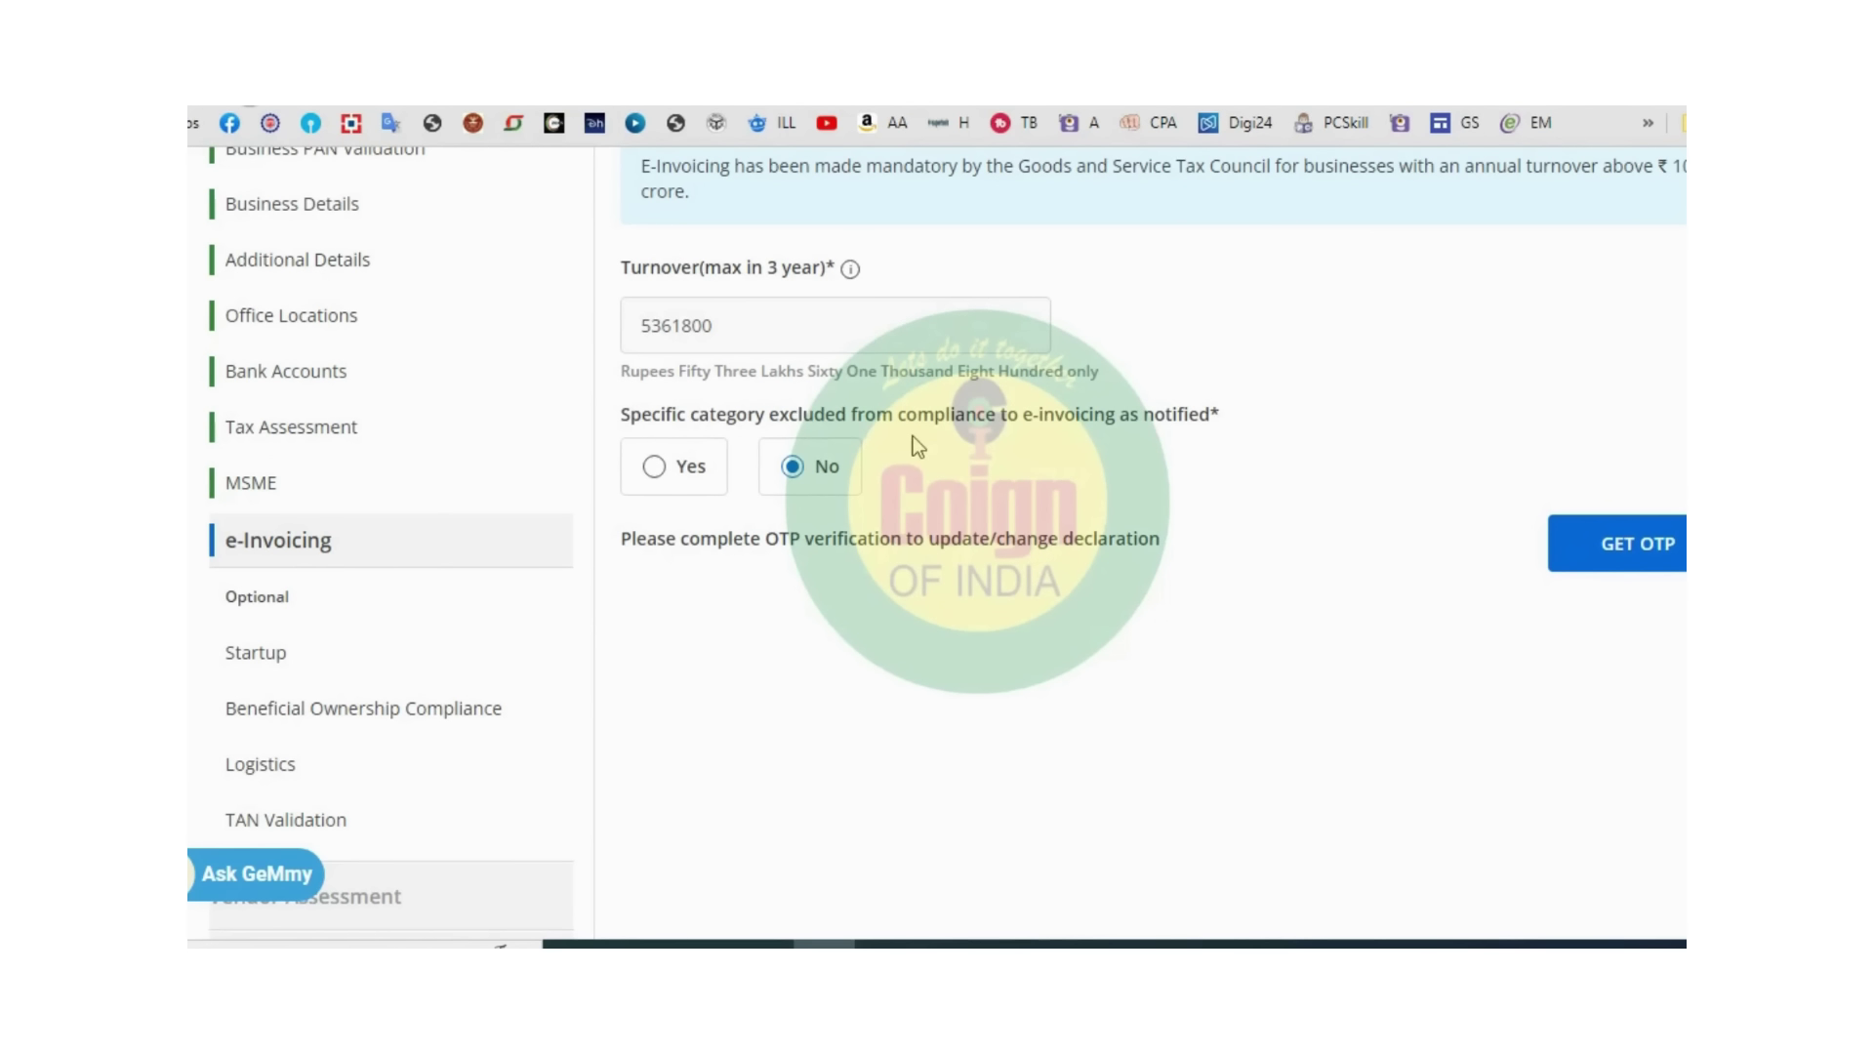
pyautogui.click(1618, 544)
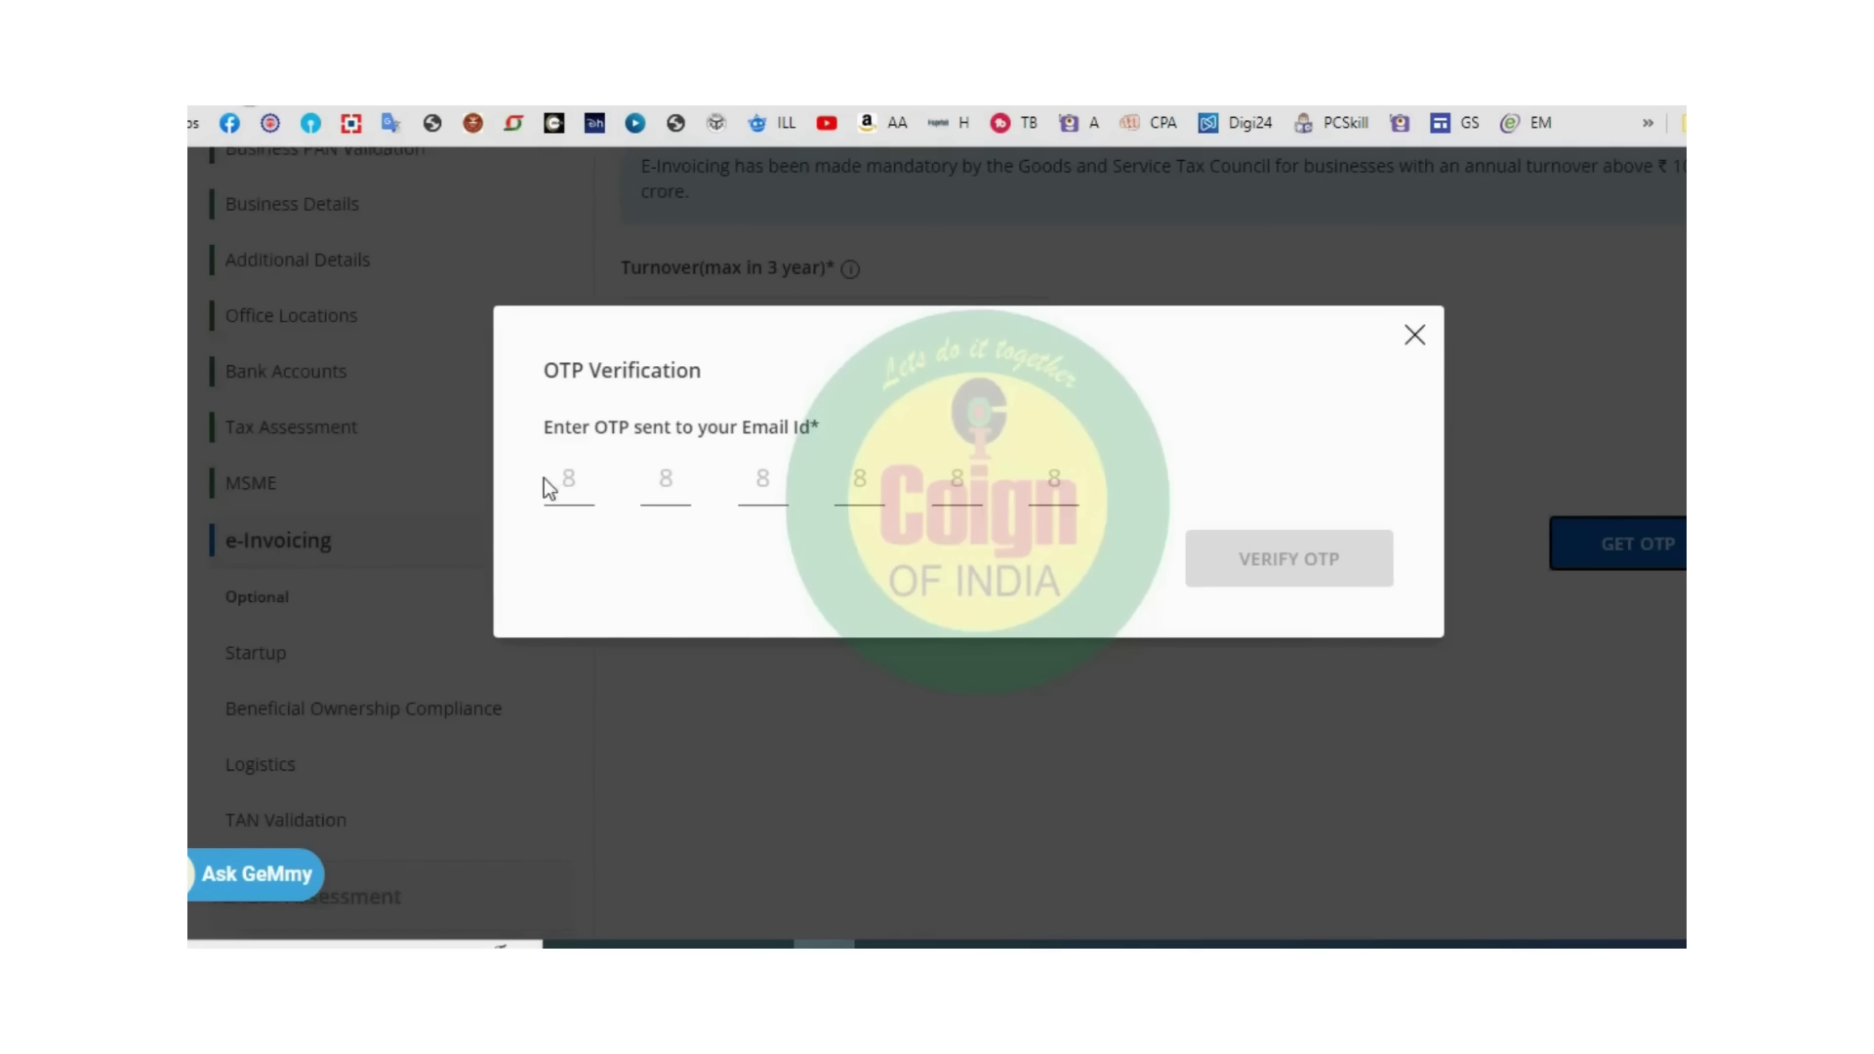
# - Enter the emailed six-digit OTP and verify the e-Invoice declaration
pyautogui.click(566, 481)
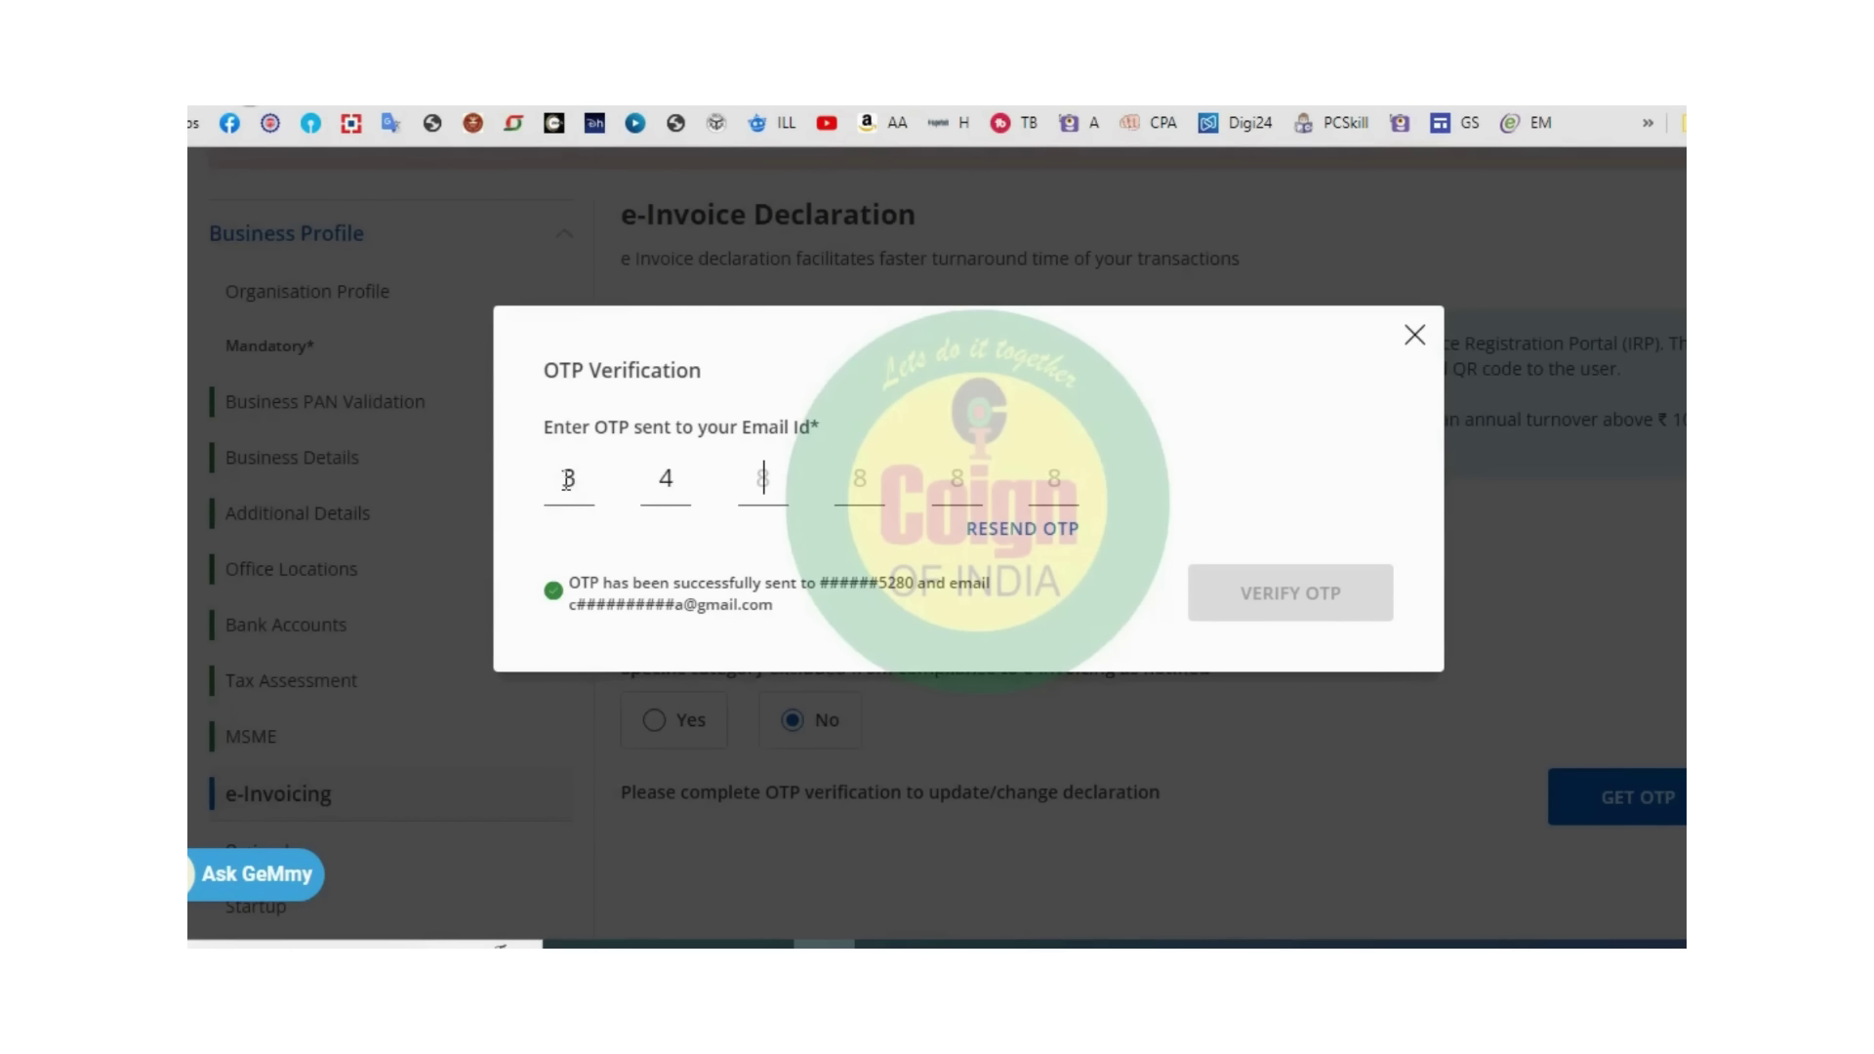
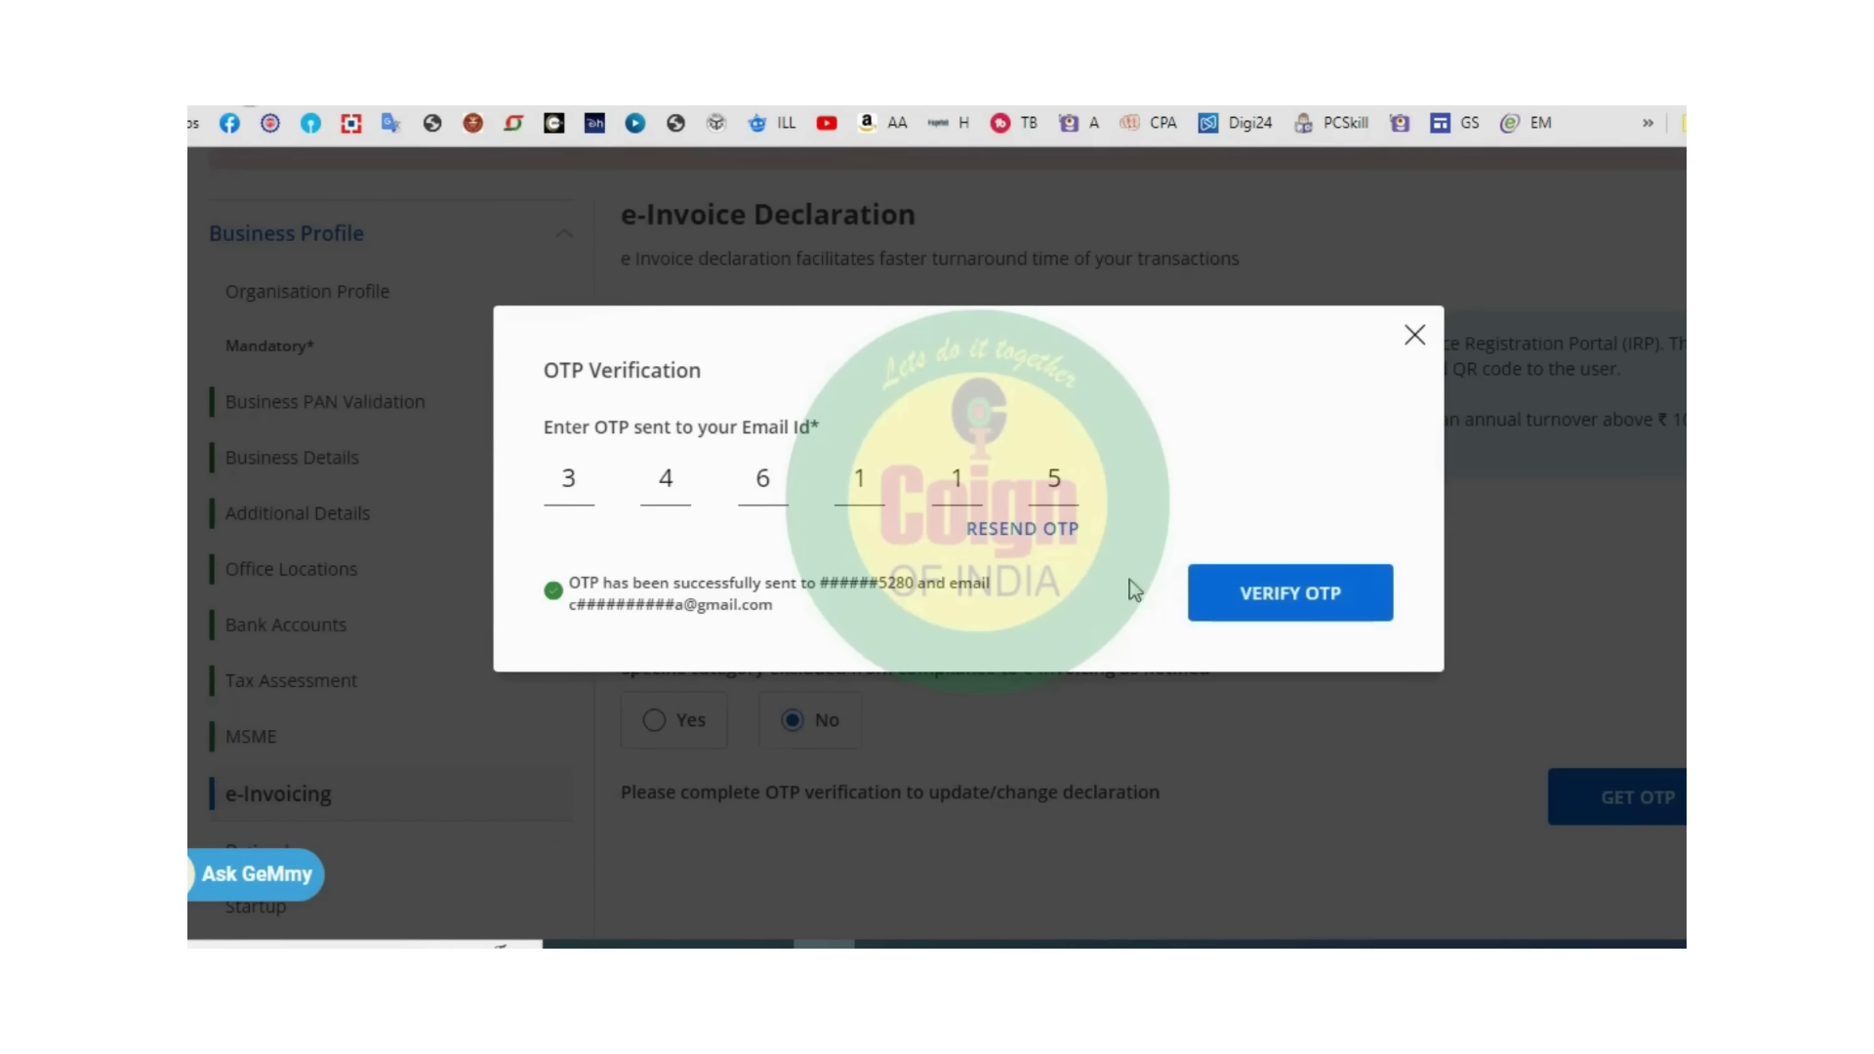
pyautogui.click(1277, 597)
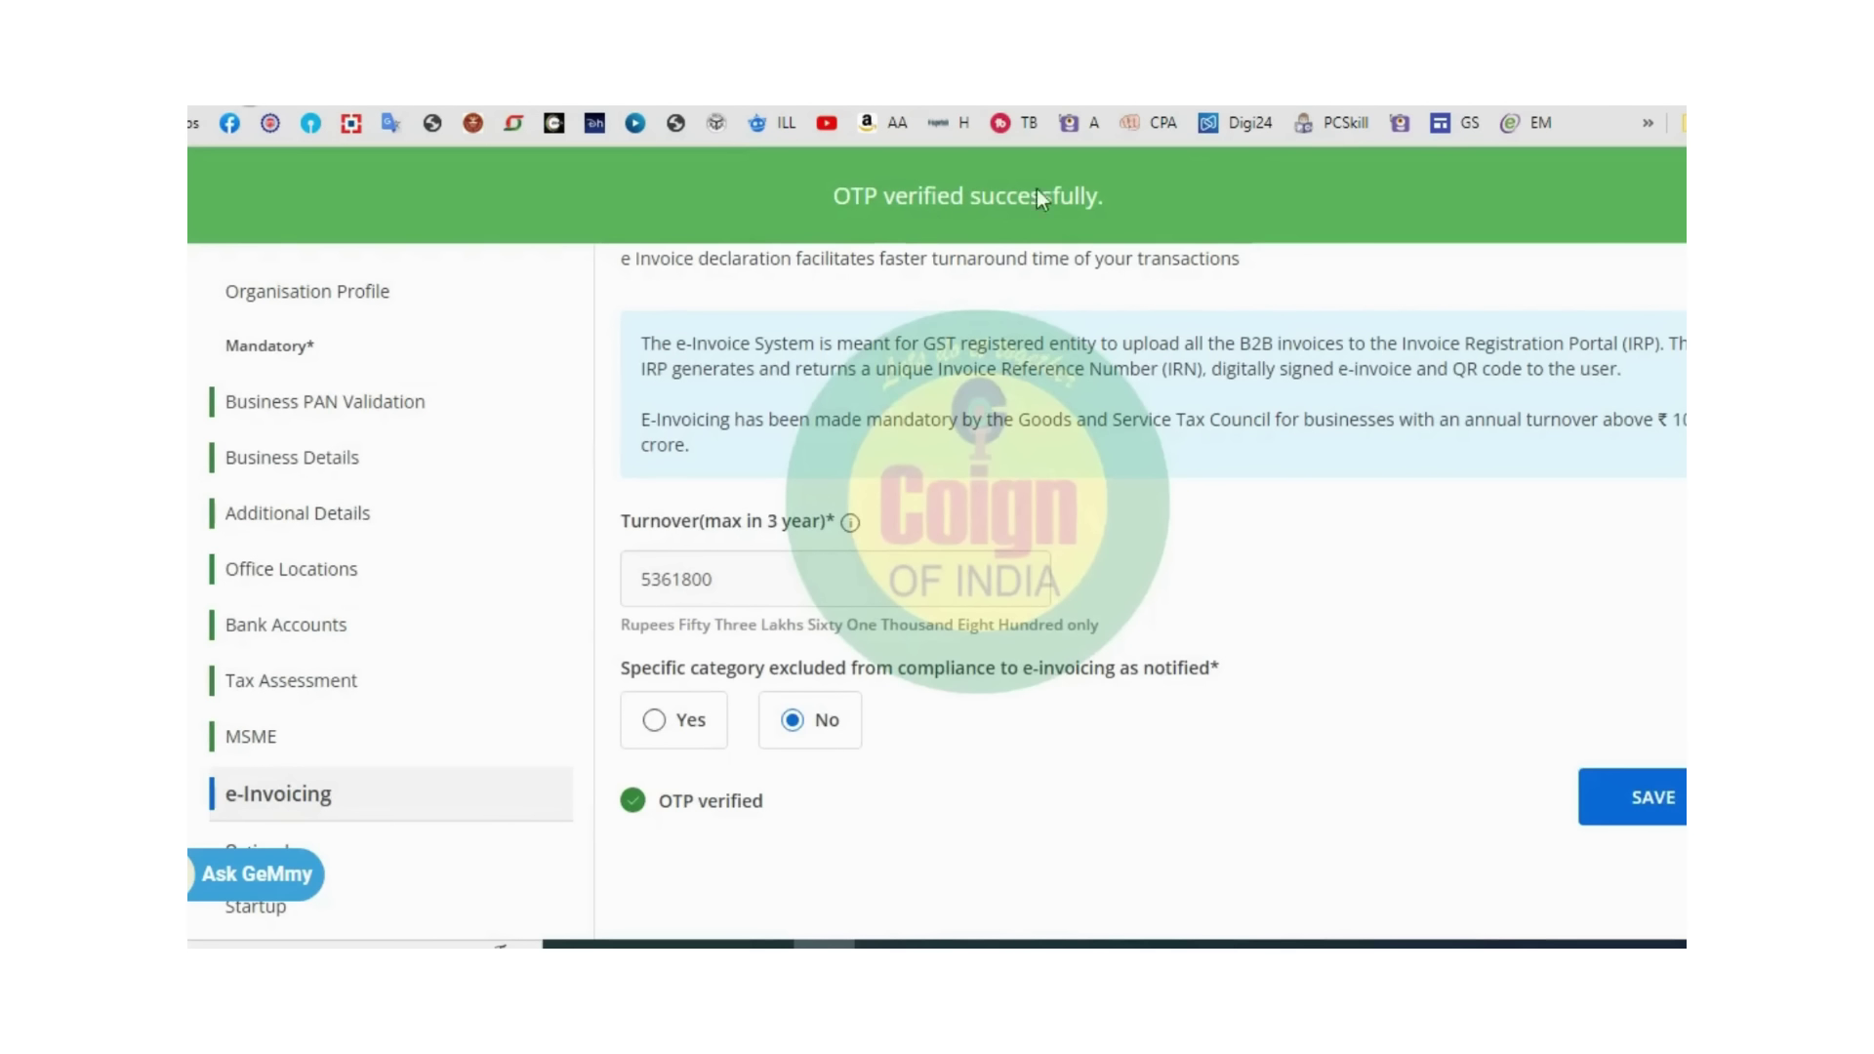
pyautogui.scroll(-3, 771, 650)
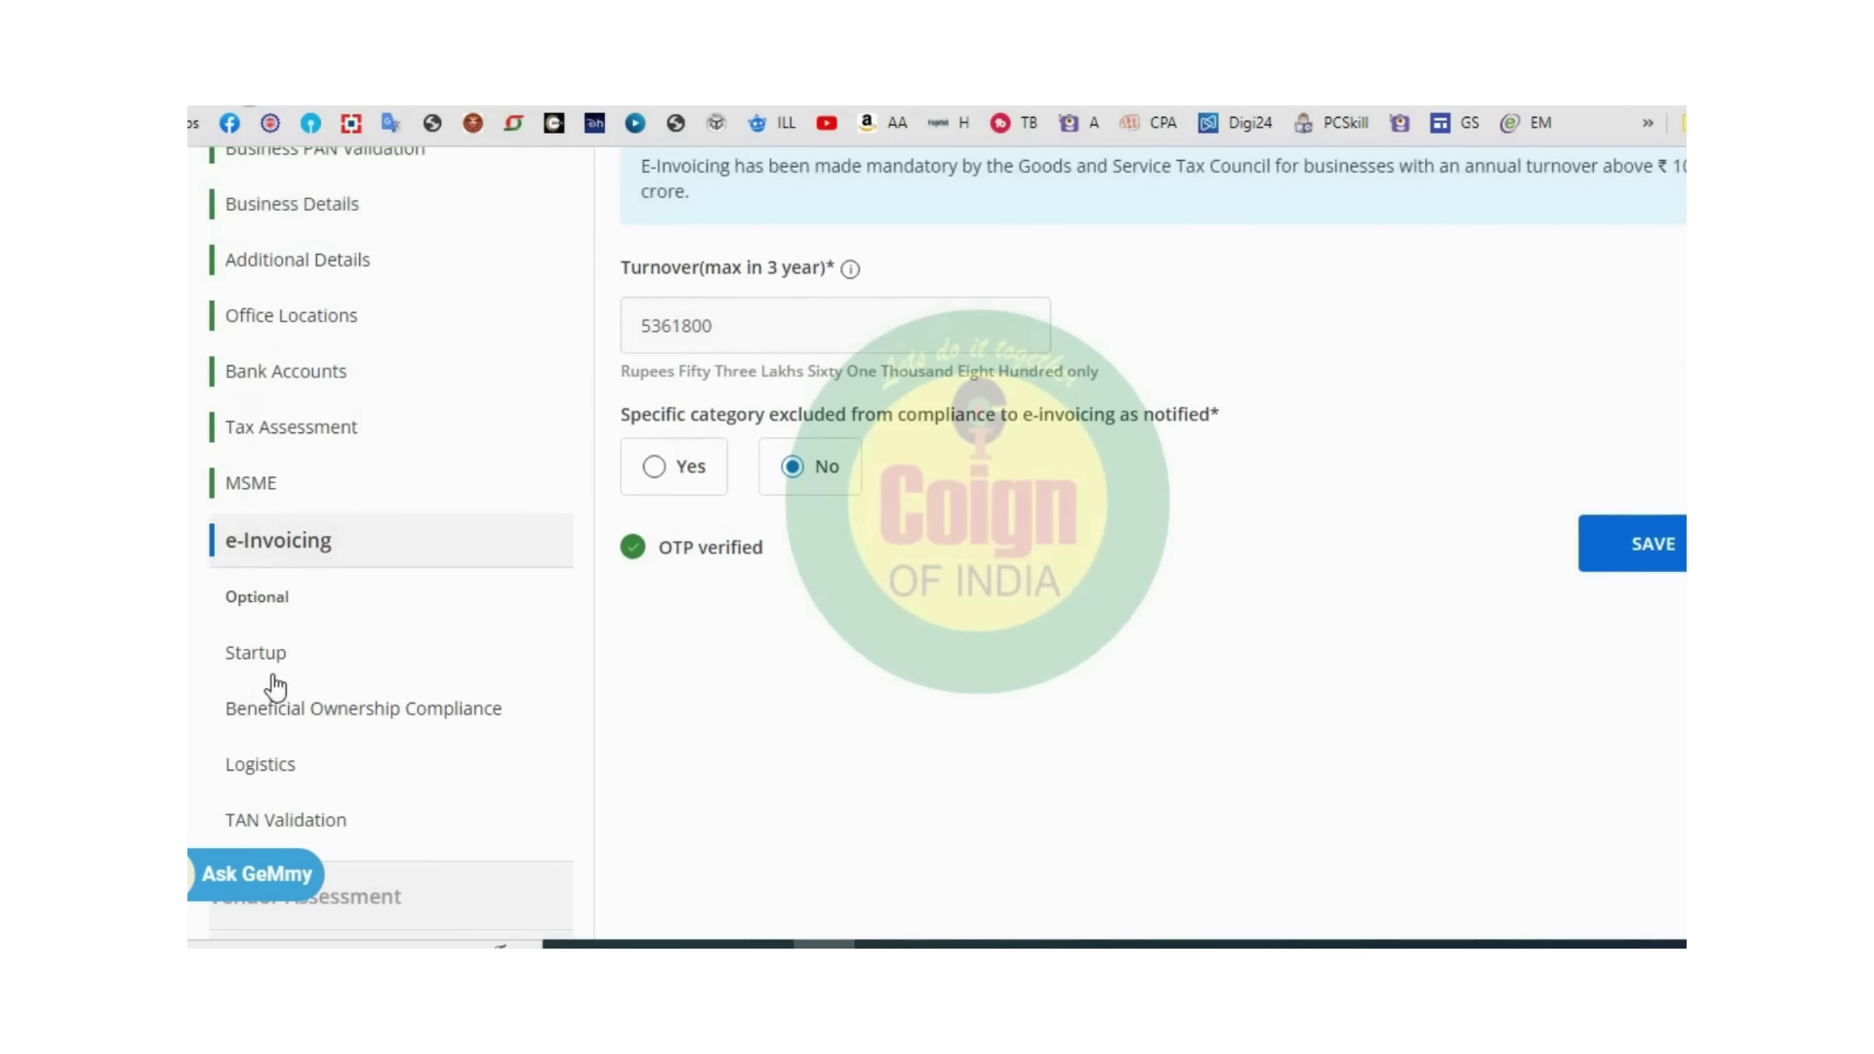
pyautogui.scroll(-2, 275, 685)
pyautogui.scroll(6, 1274, 554)
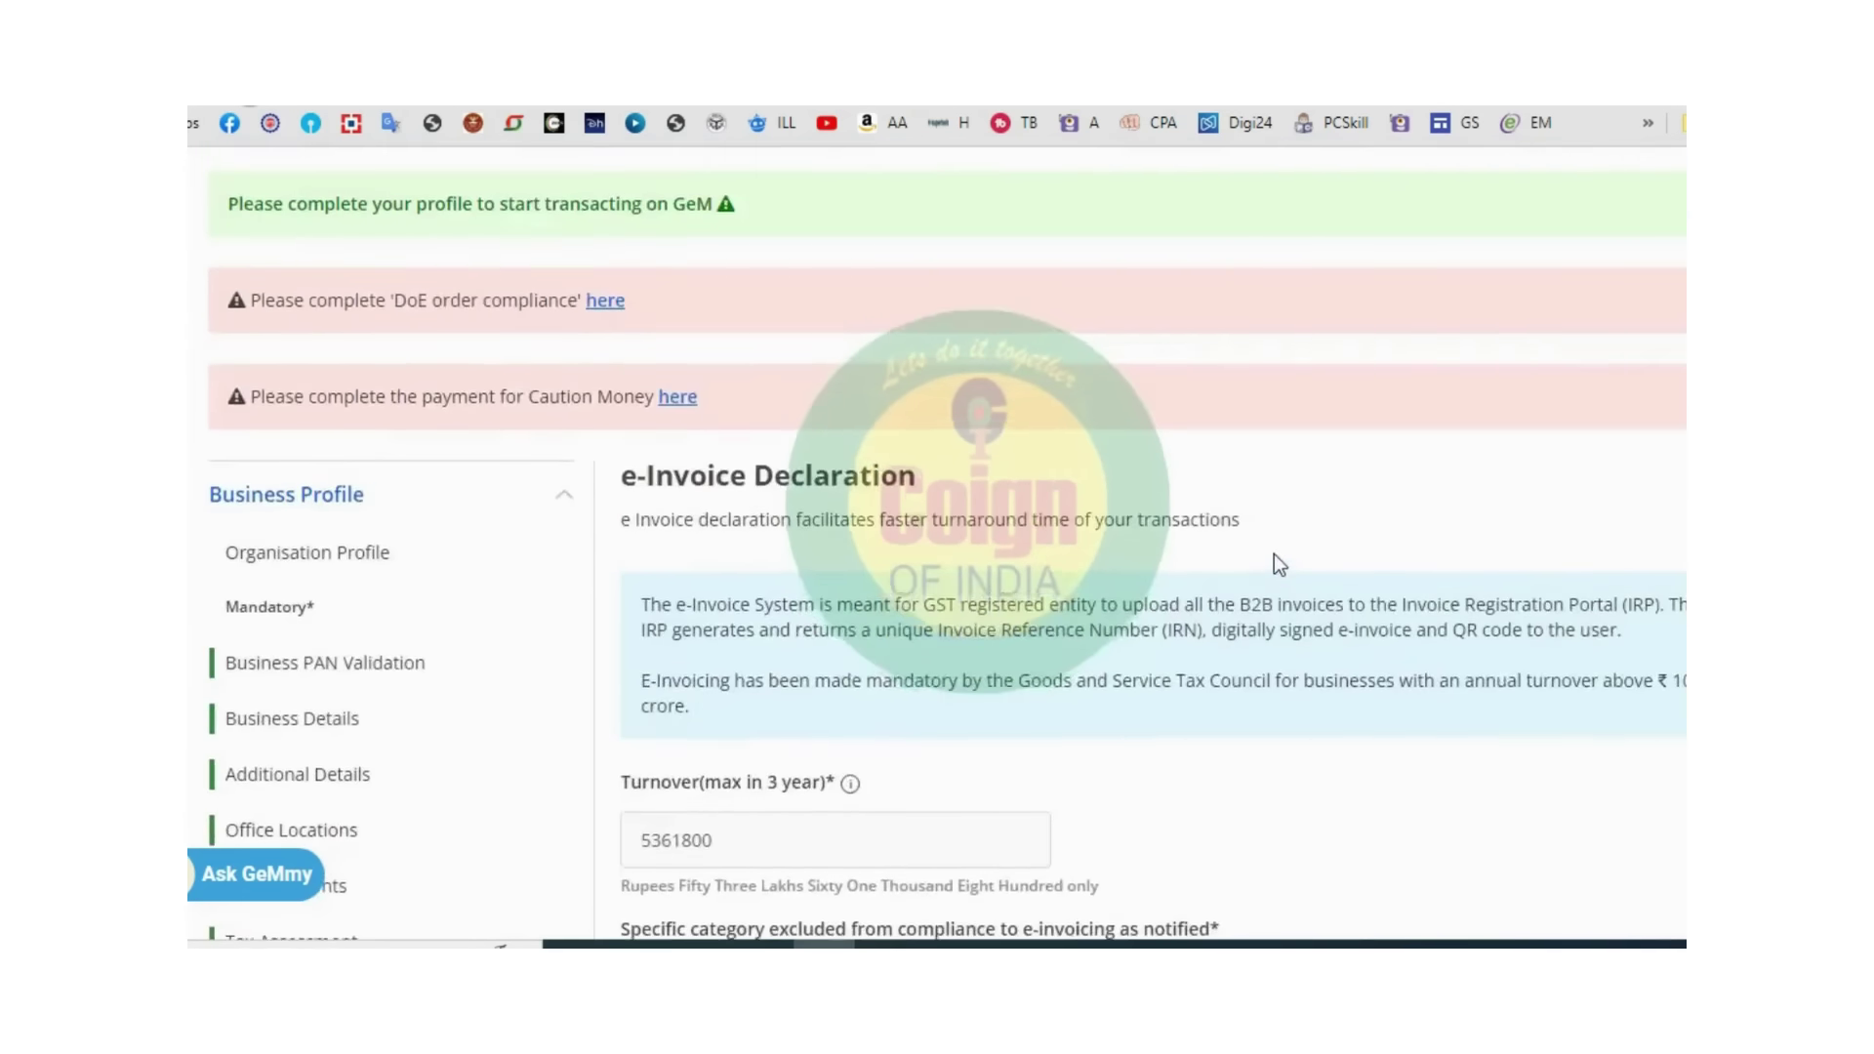
pyautogui.scroll(5, 1274, 553)
pyautogui.scroll(-12, 1525, 652)
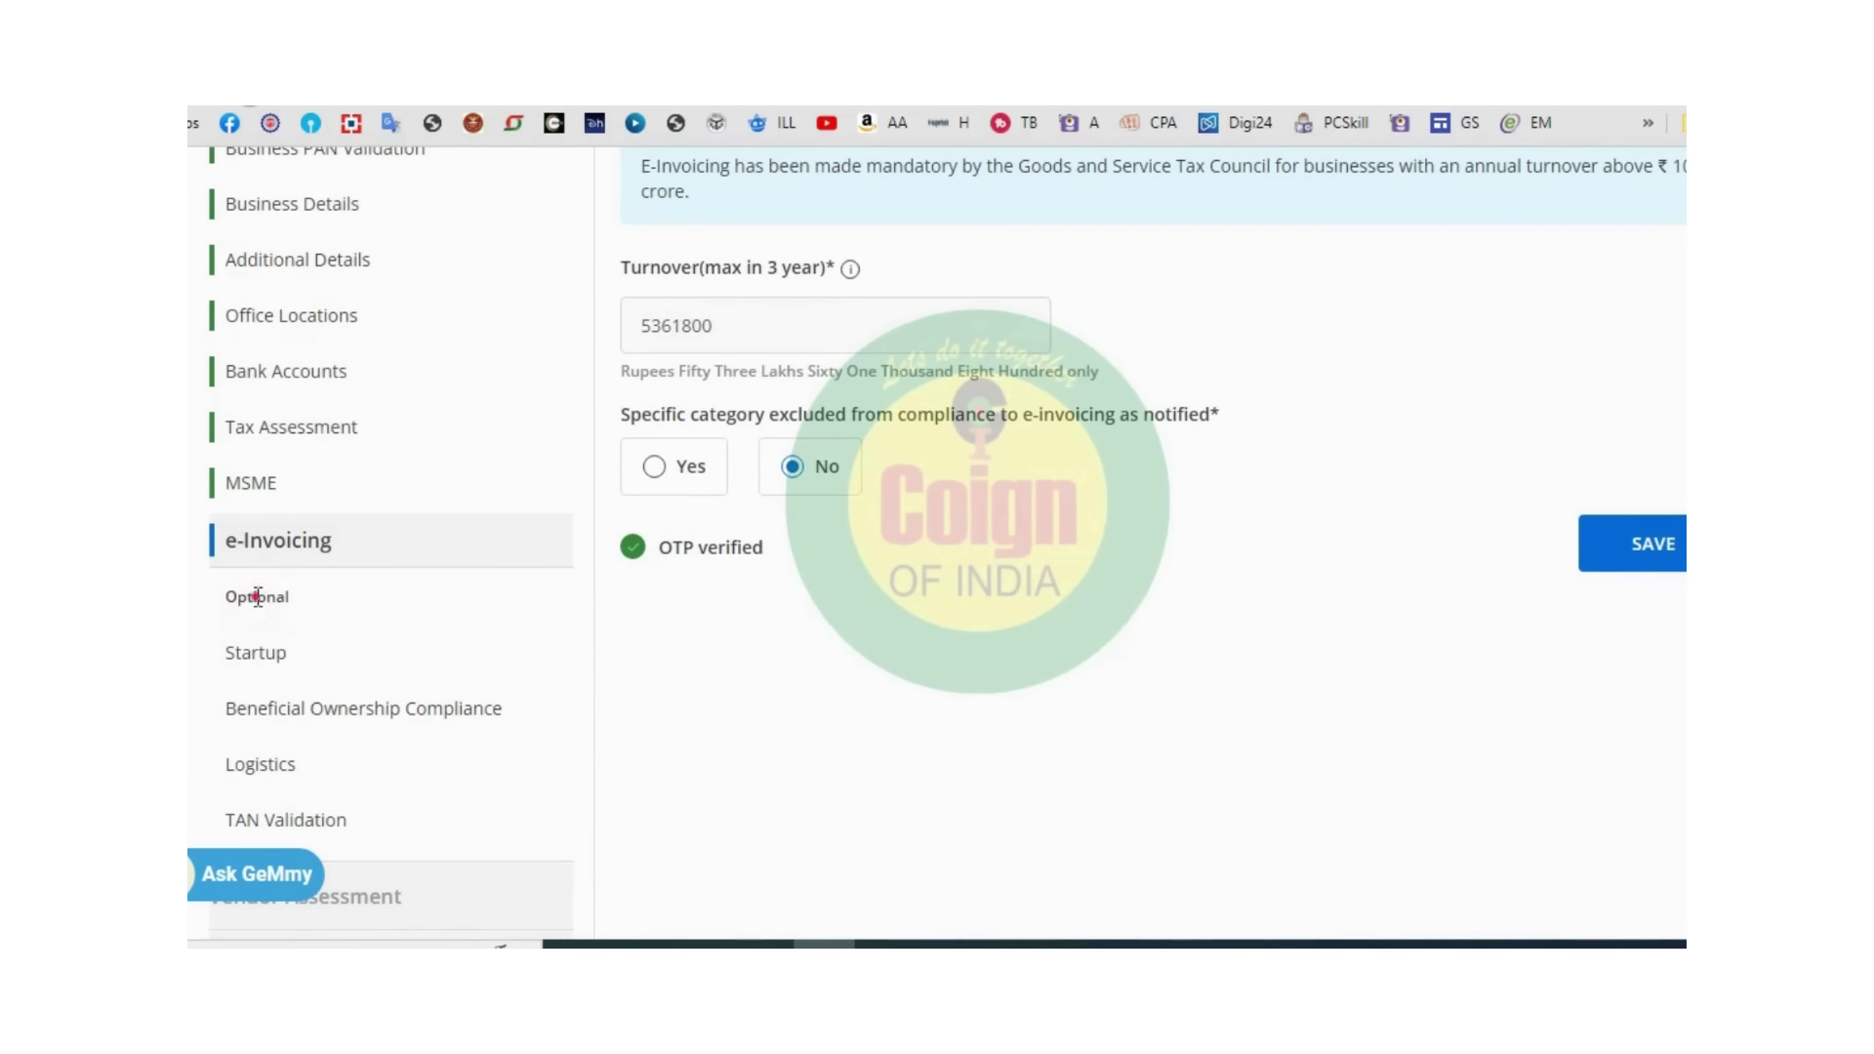
# - Mark the business 'Not registered with Startup India', certify eligibility, and save the Startup section
pyautogui.click(256, 654)
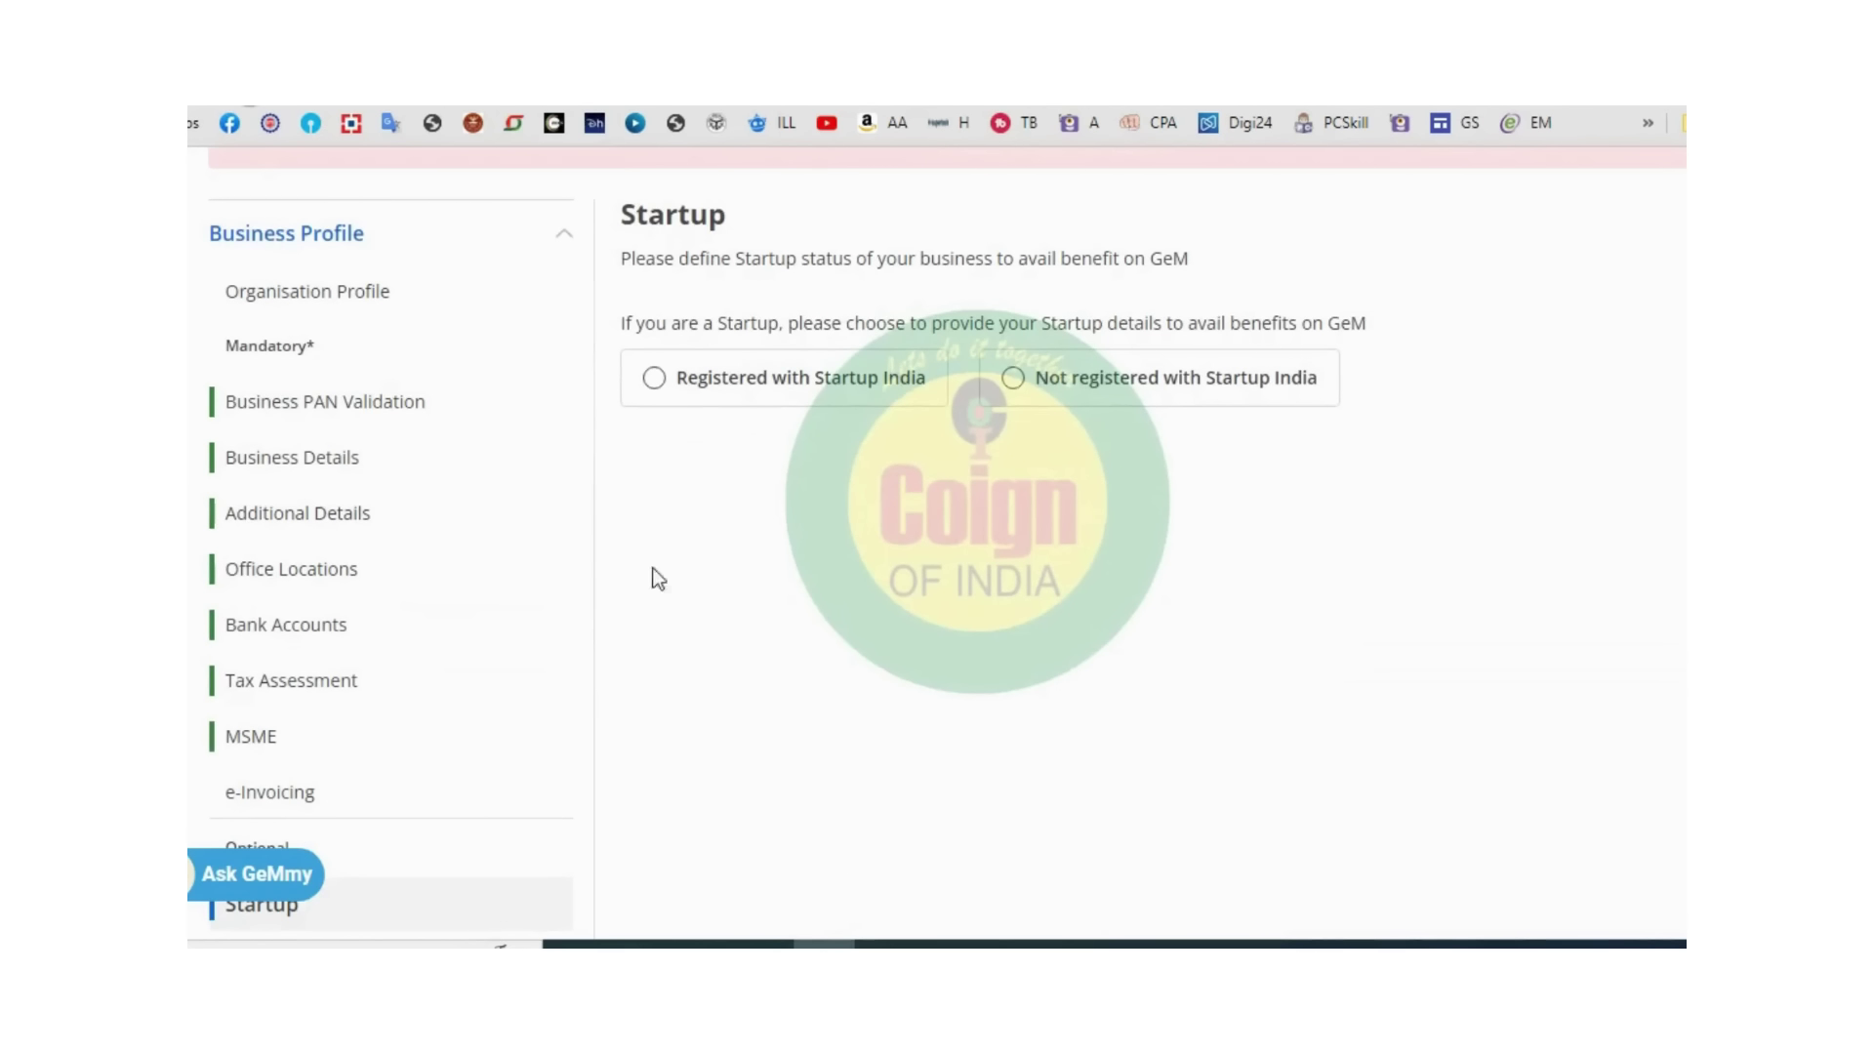
pyautogui.click(1012, 379)
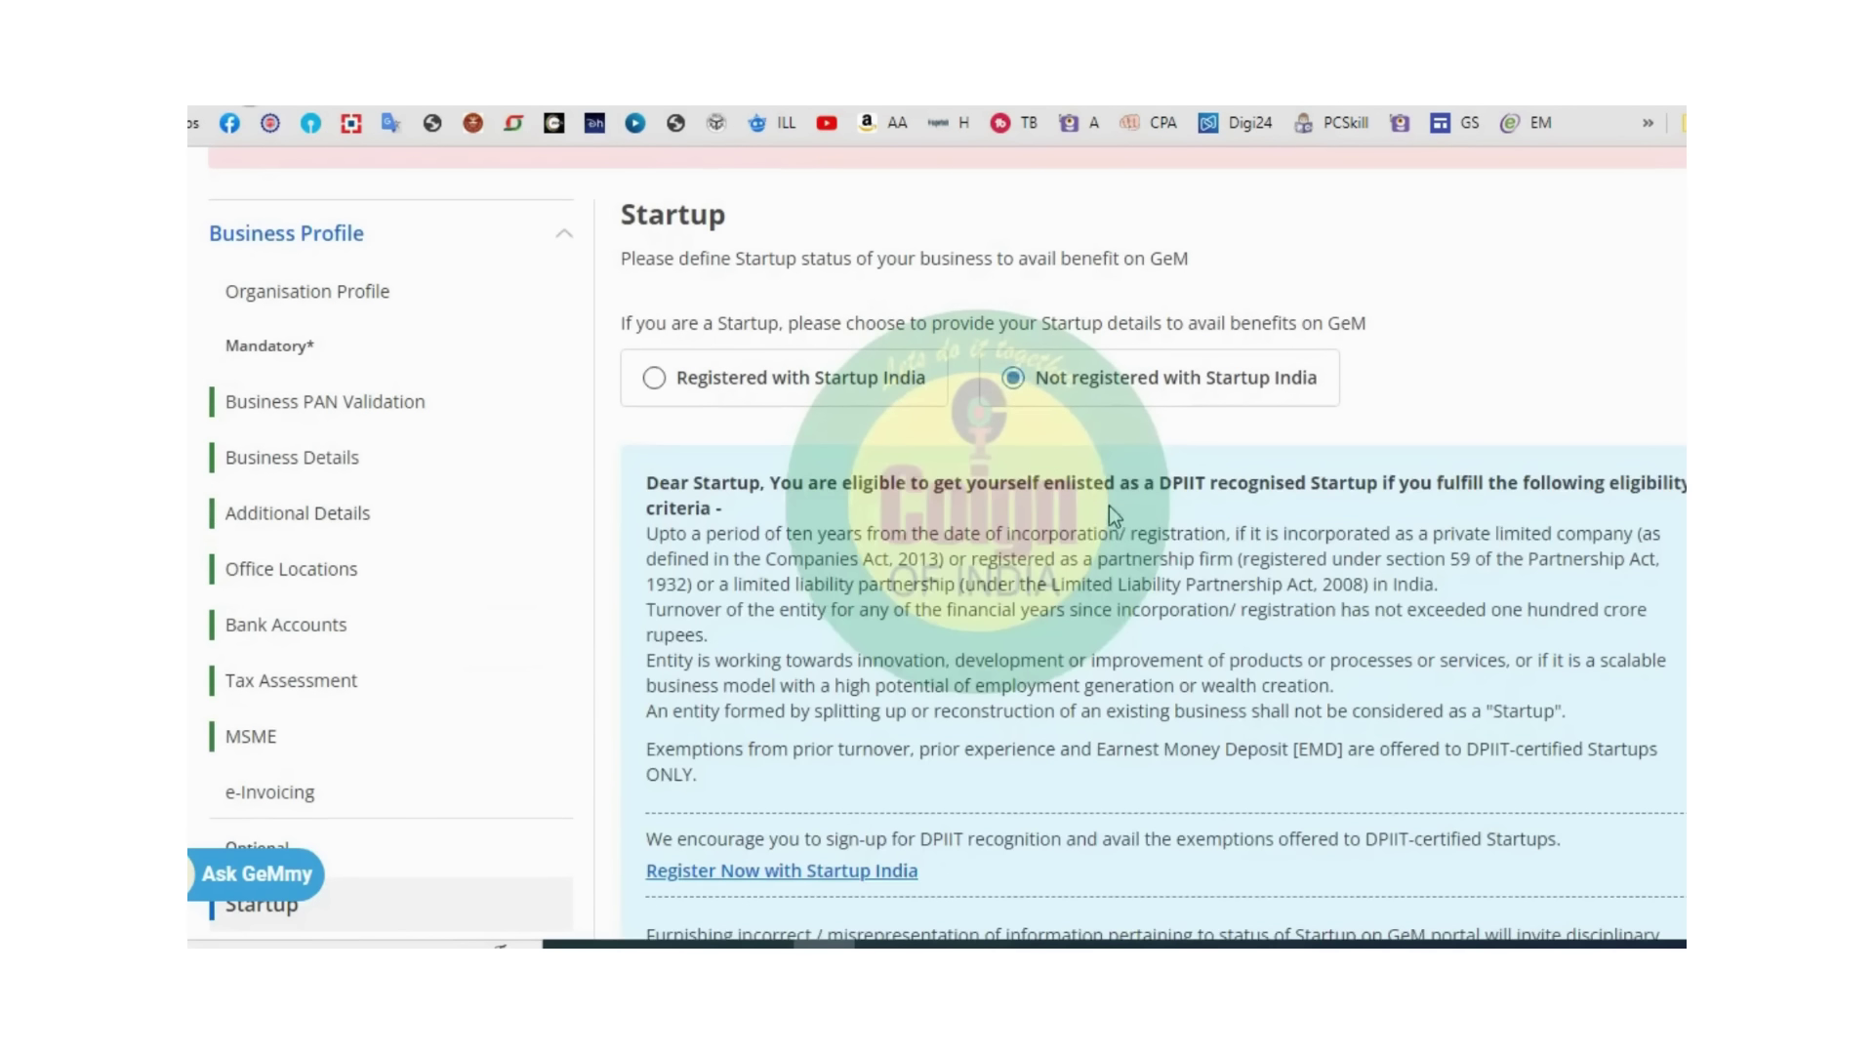
pyautogui.scroll(-5, 1103, 546)
pyautogui.click(654, 550)
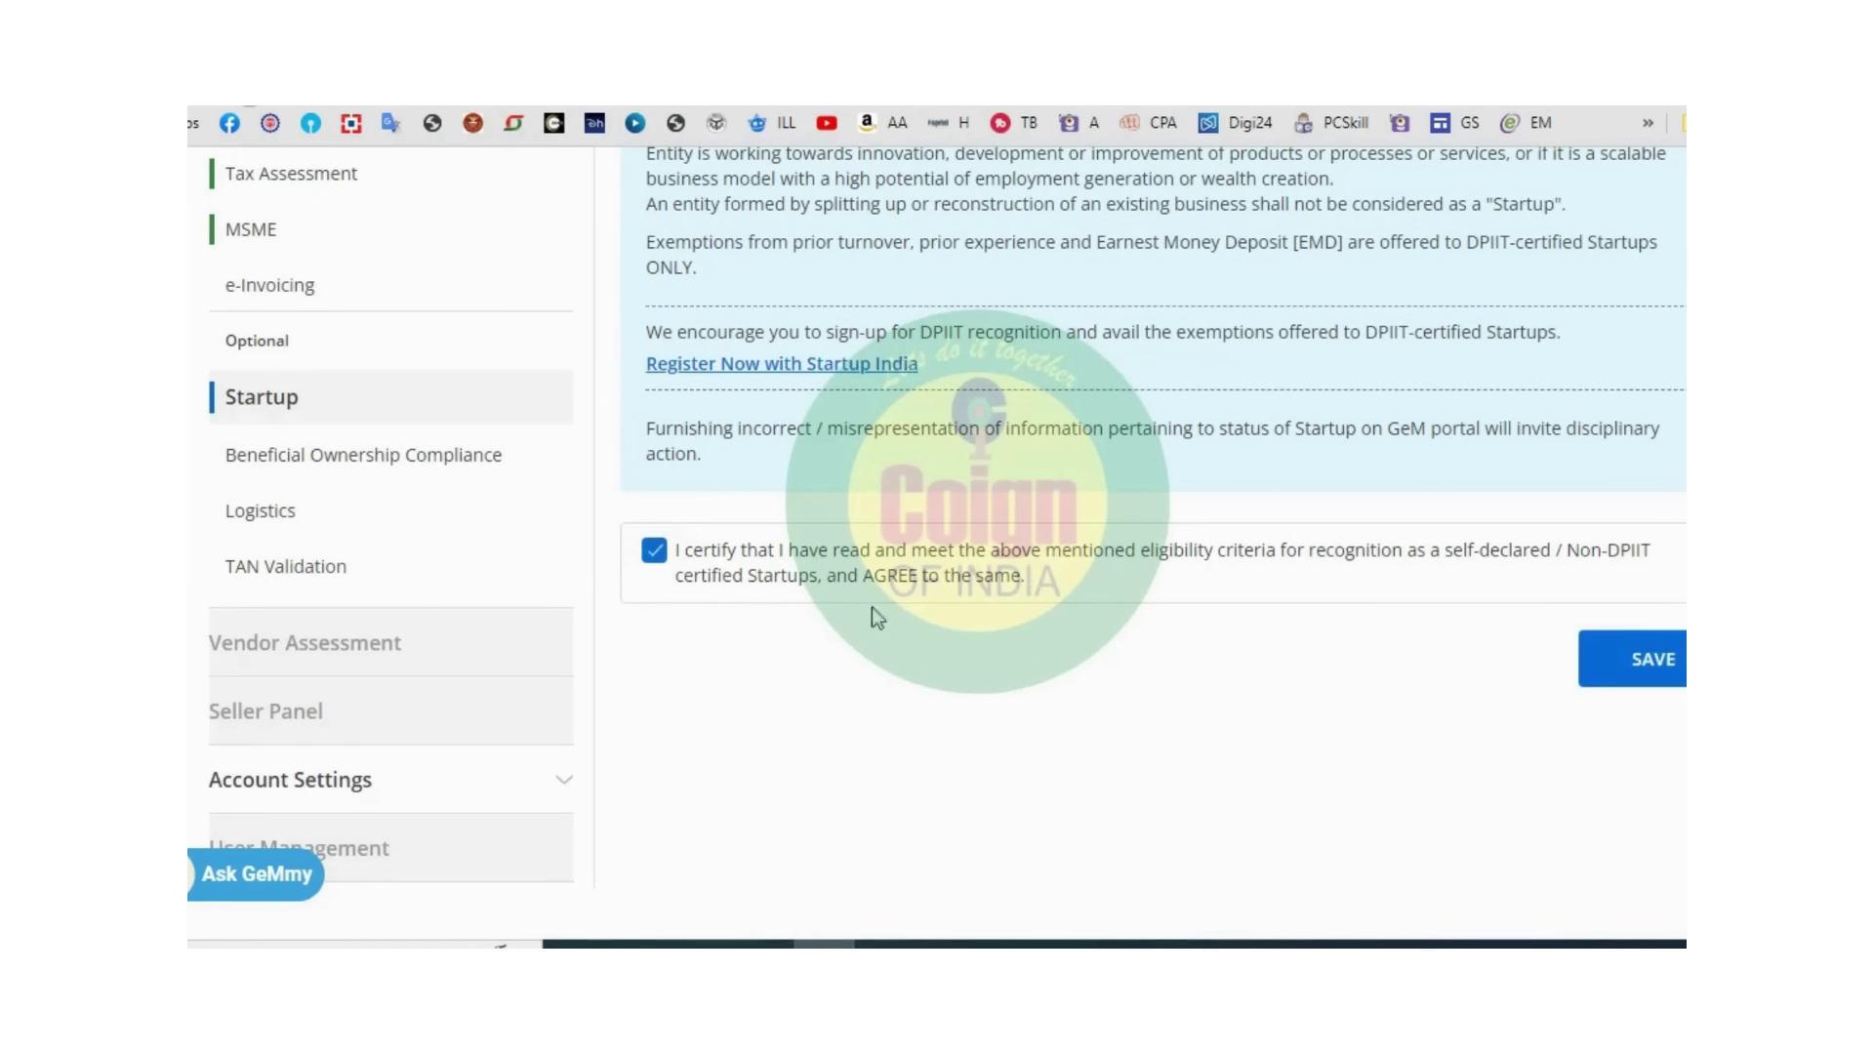
pyautogui.scroll(3, 1238, 623)
pyautogui.scroll(-4, 1234, 619)
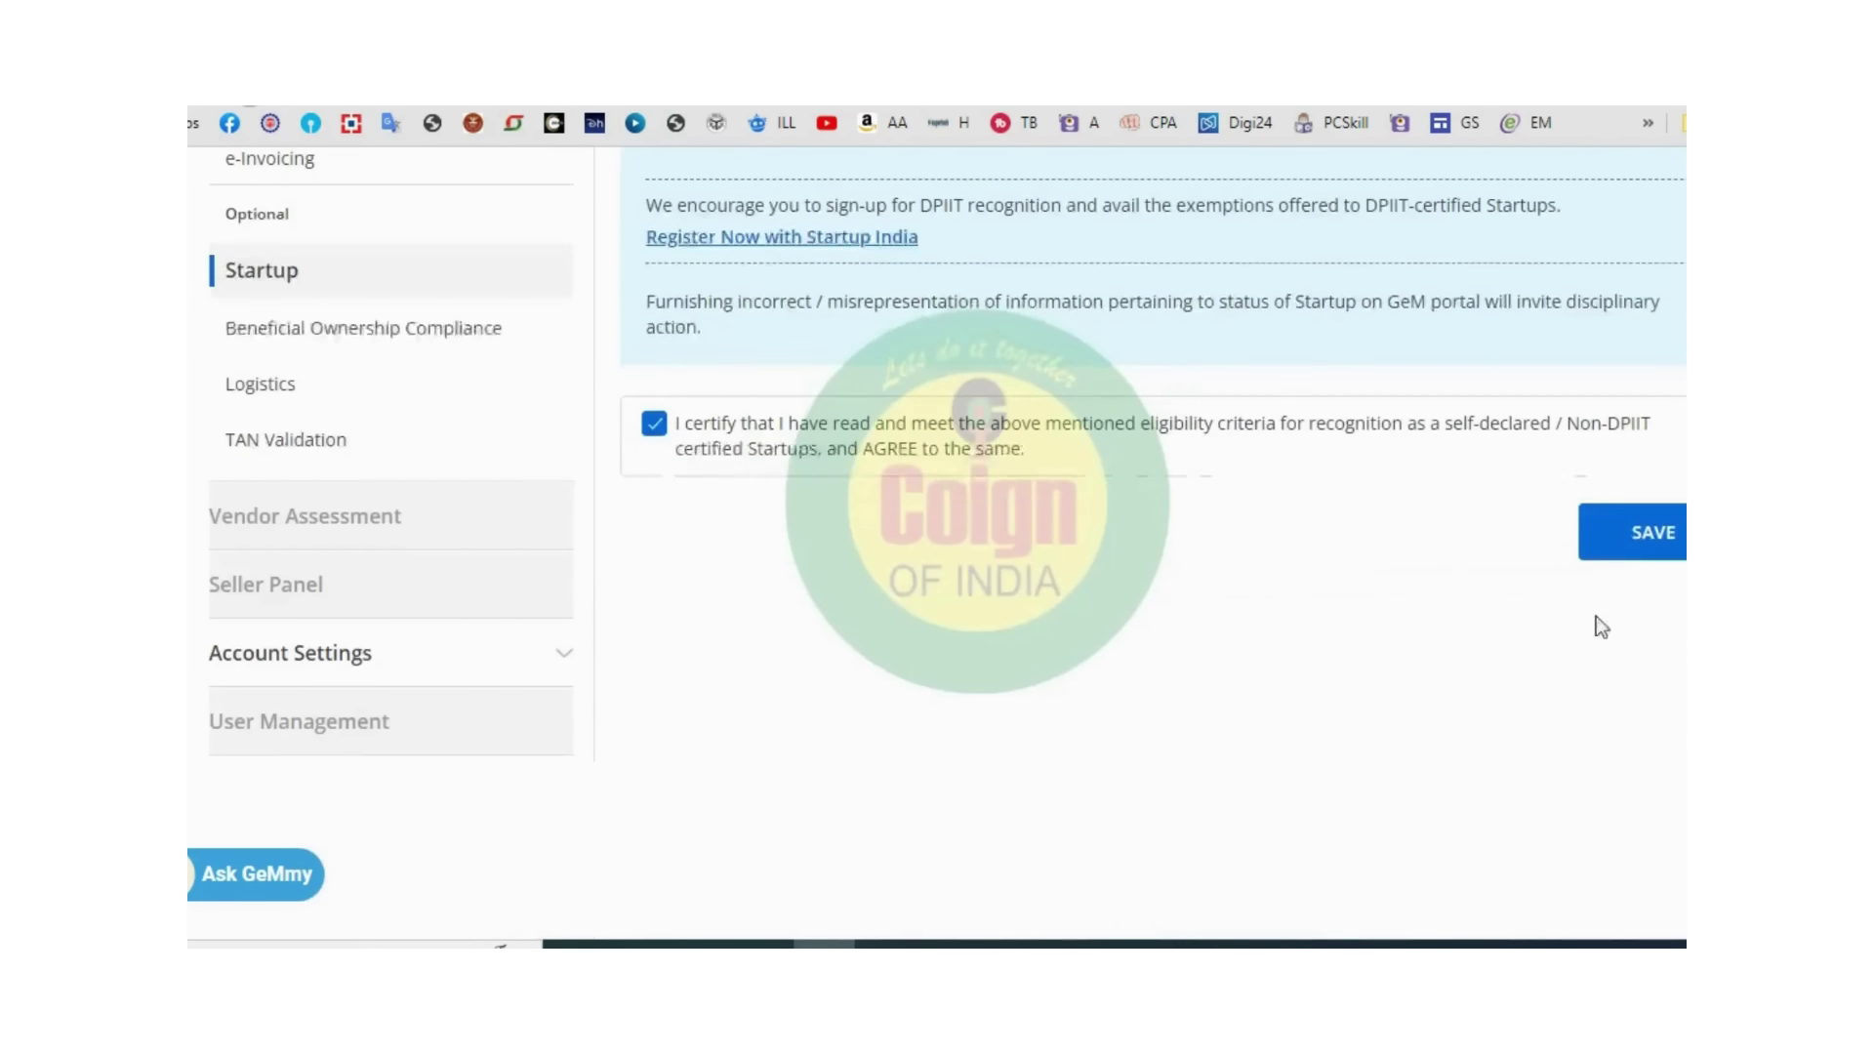
pyautogui.click(1628, 529)
pyautogui.click(865, 477)
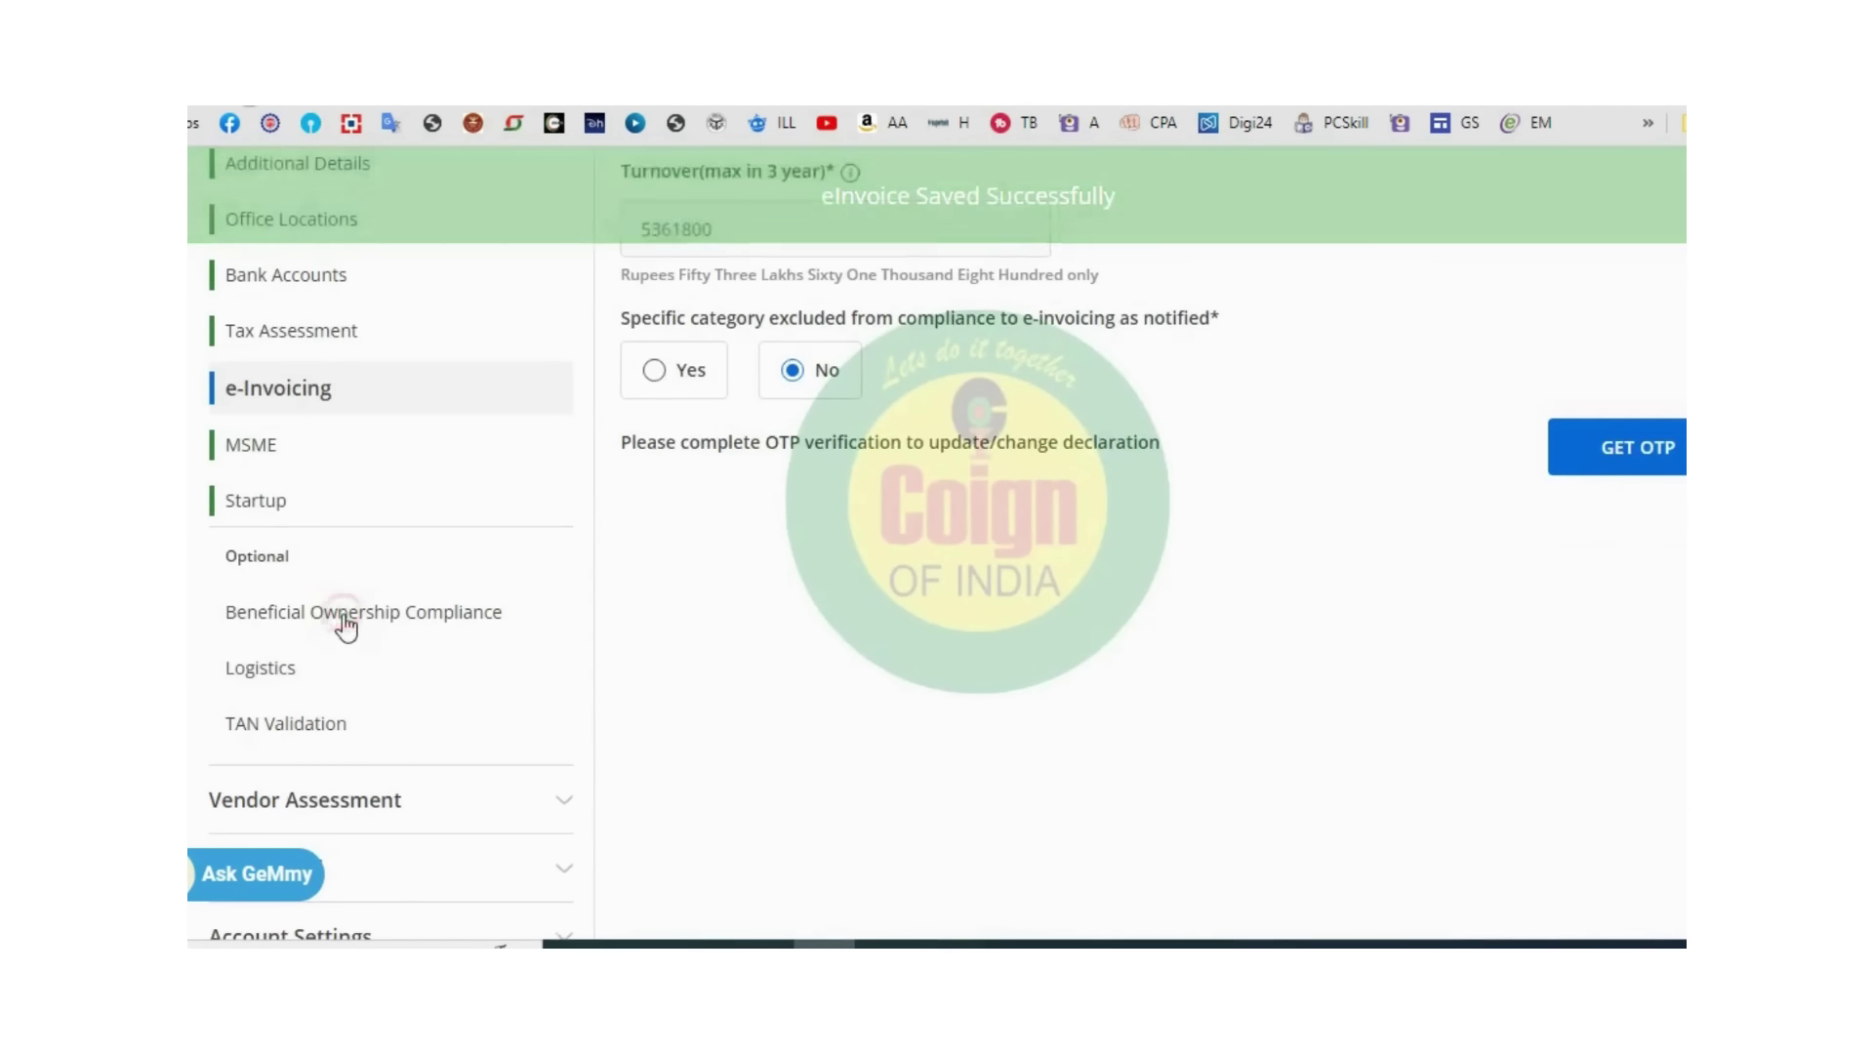
# - In Beneficial Ownership Compliance, declare the seller is not from a land-border country
pyautogui.click(353, 617)
pyautogui.scroll(-5, 896, 649)
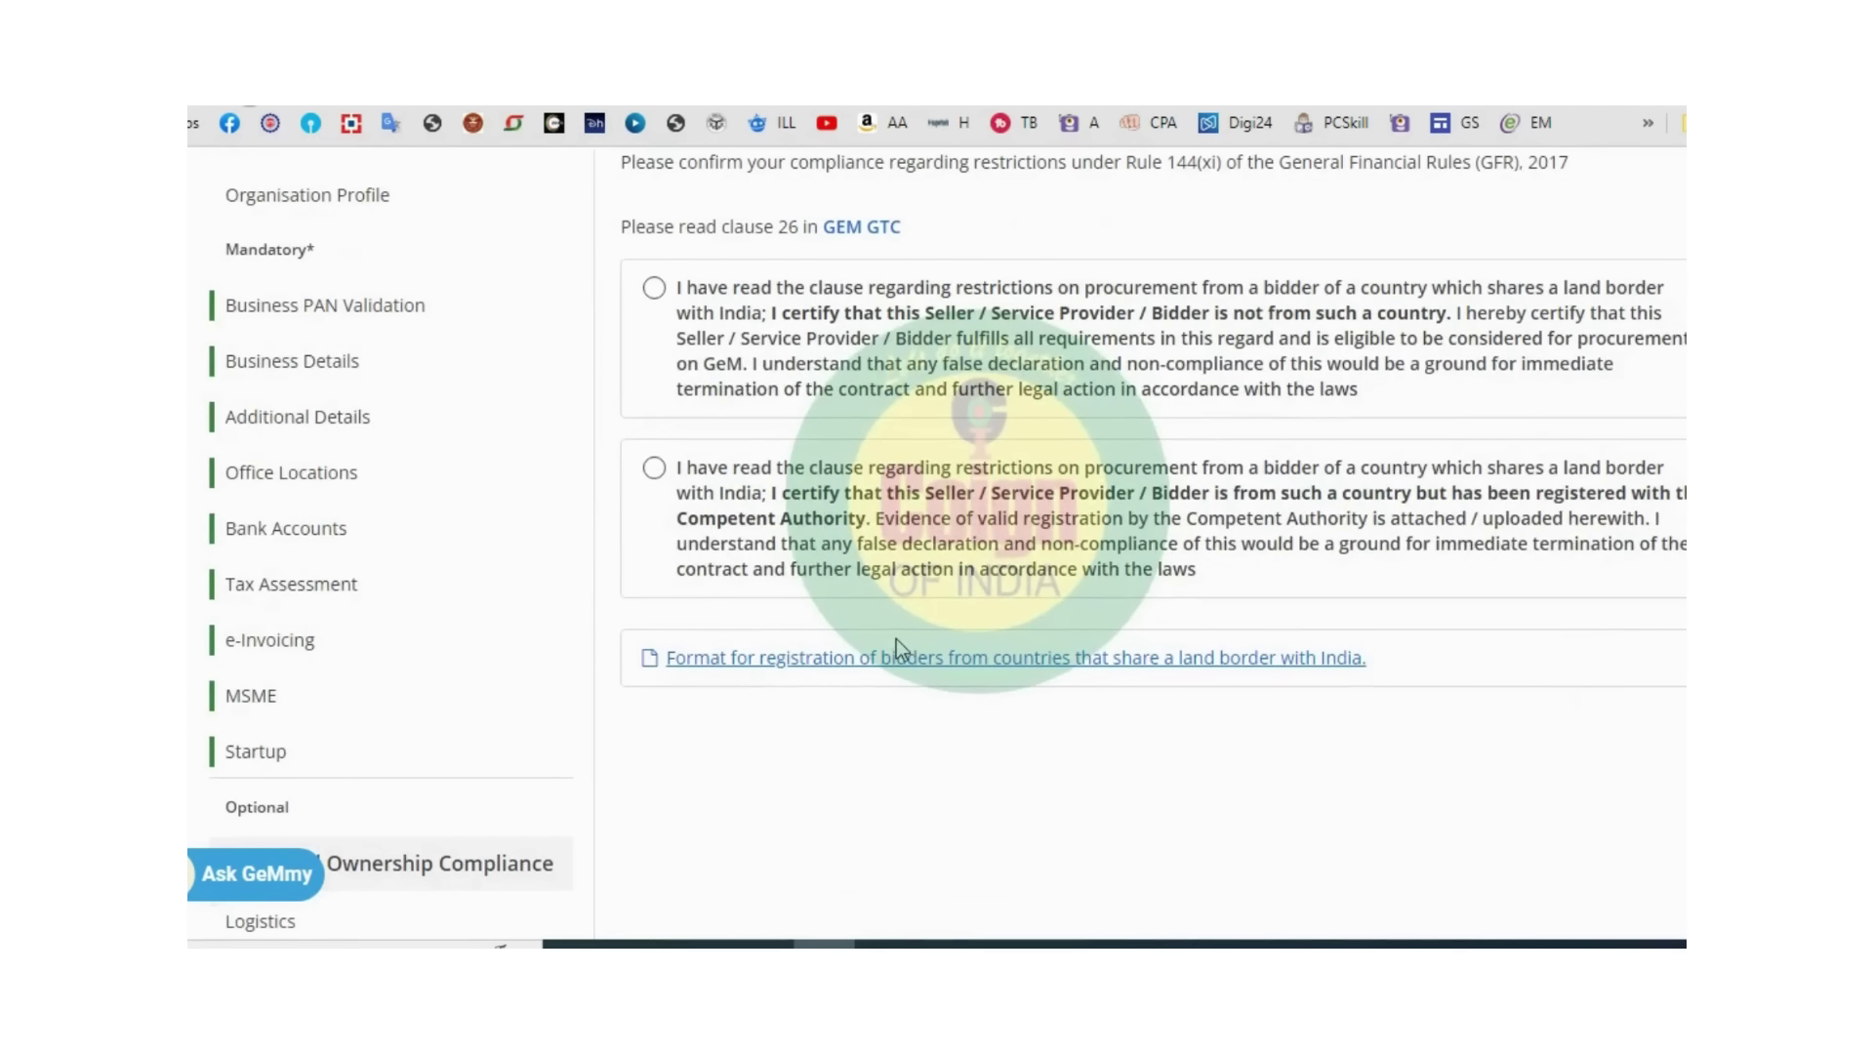
pyautogui.scroll(-3, 888, 636)
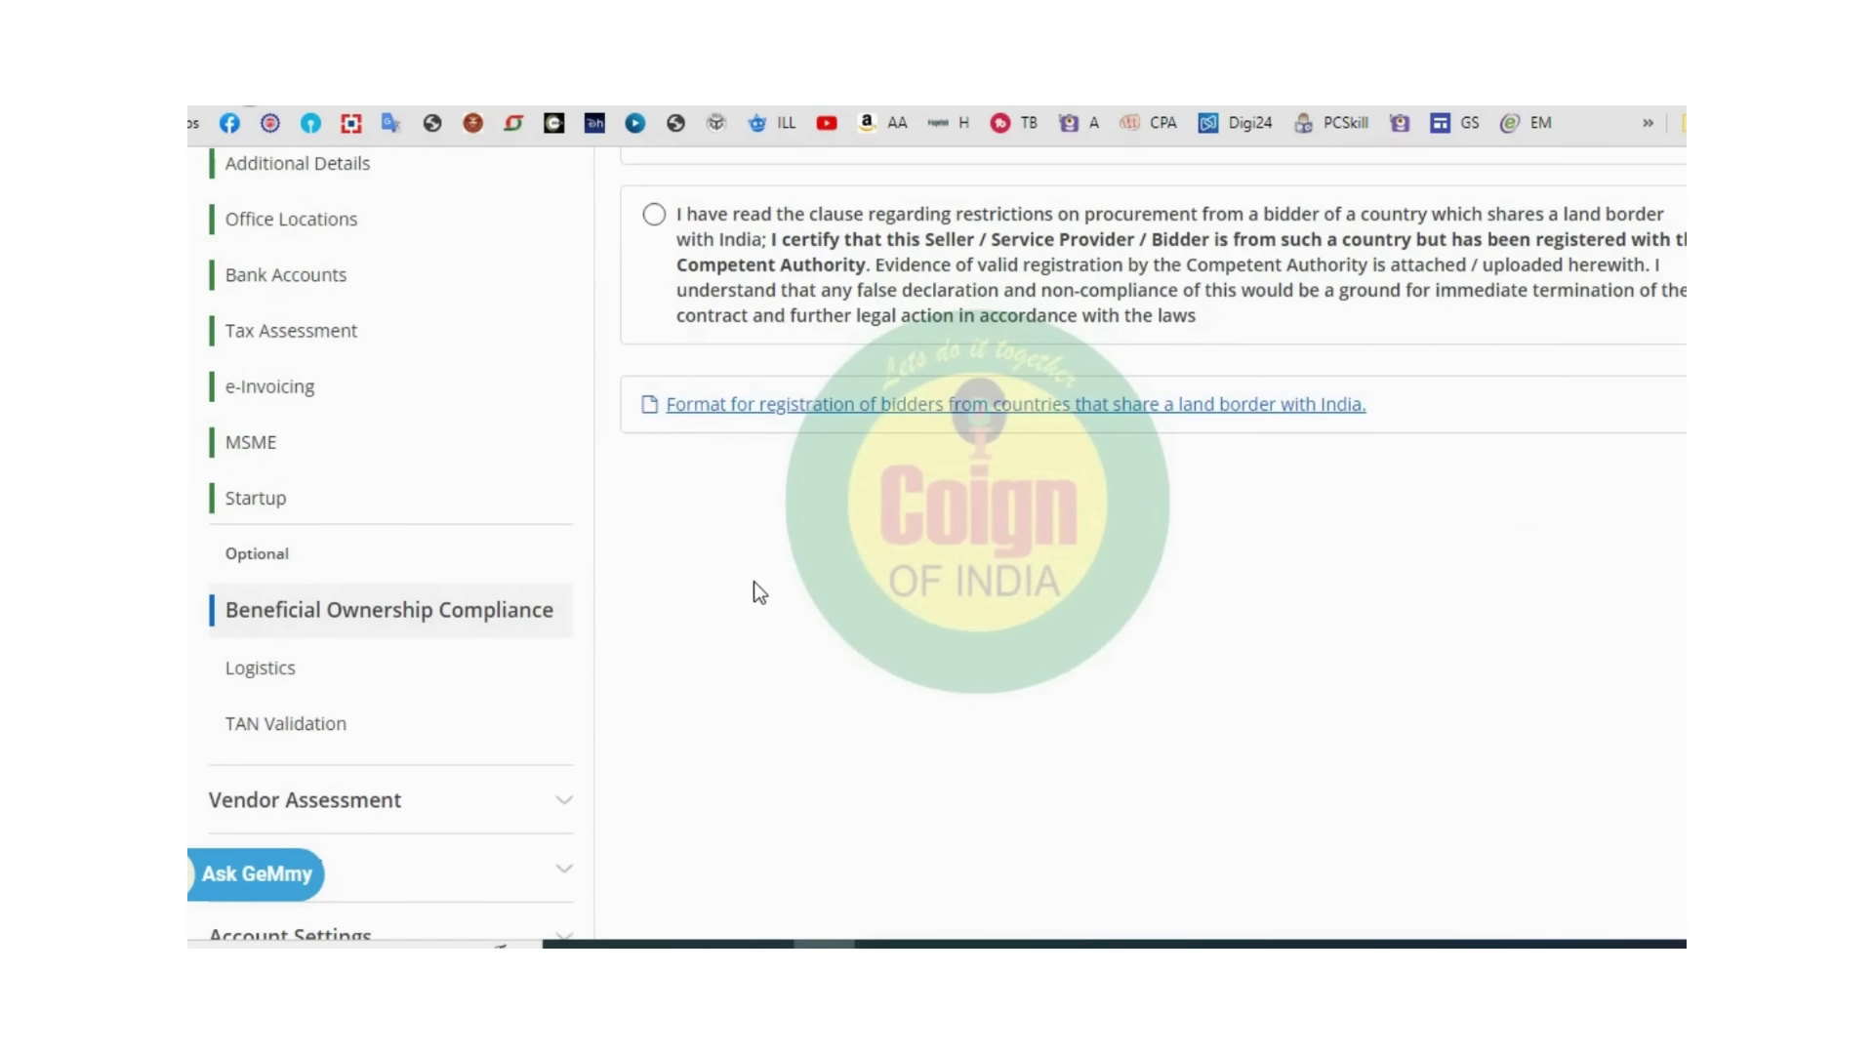
pyautogui.scroll(3, 742, 589)
pyautogui.click(651, 289)
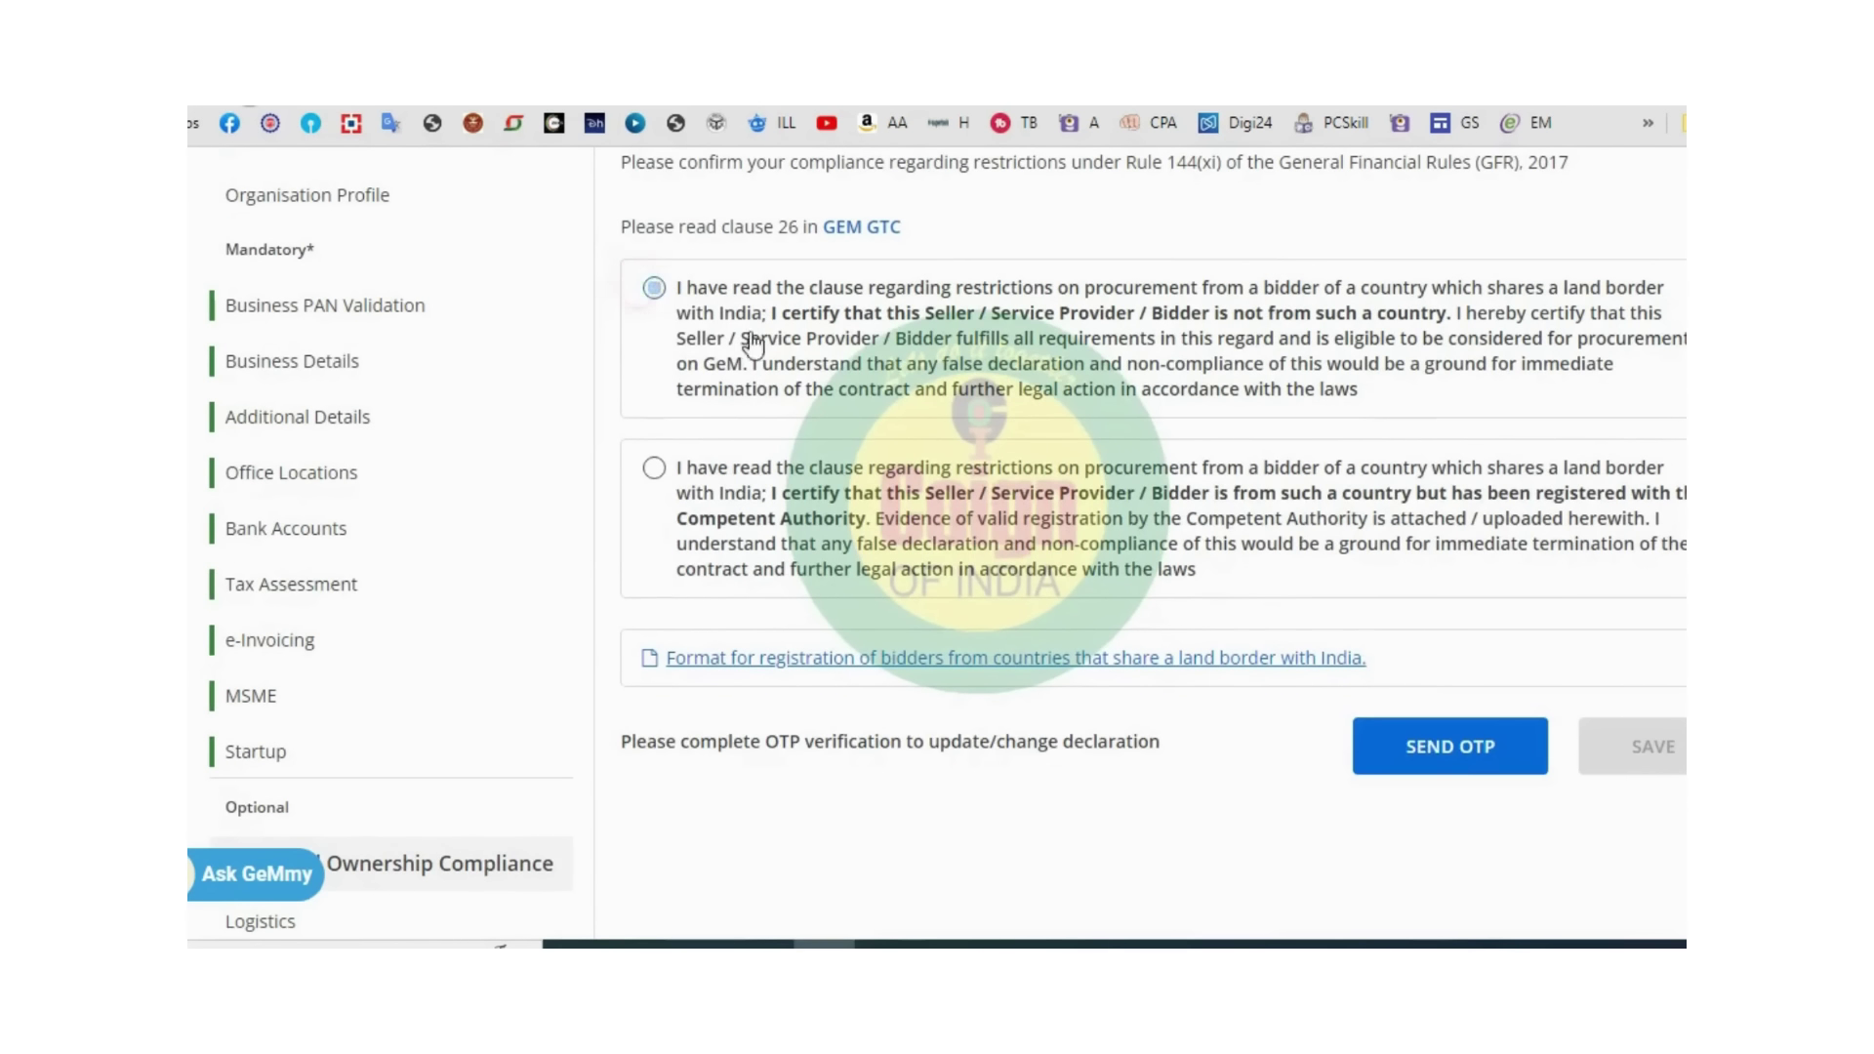
pyautogui.scroll(1, 803, 415)
pyautogui.scroll(2, 802, 415)
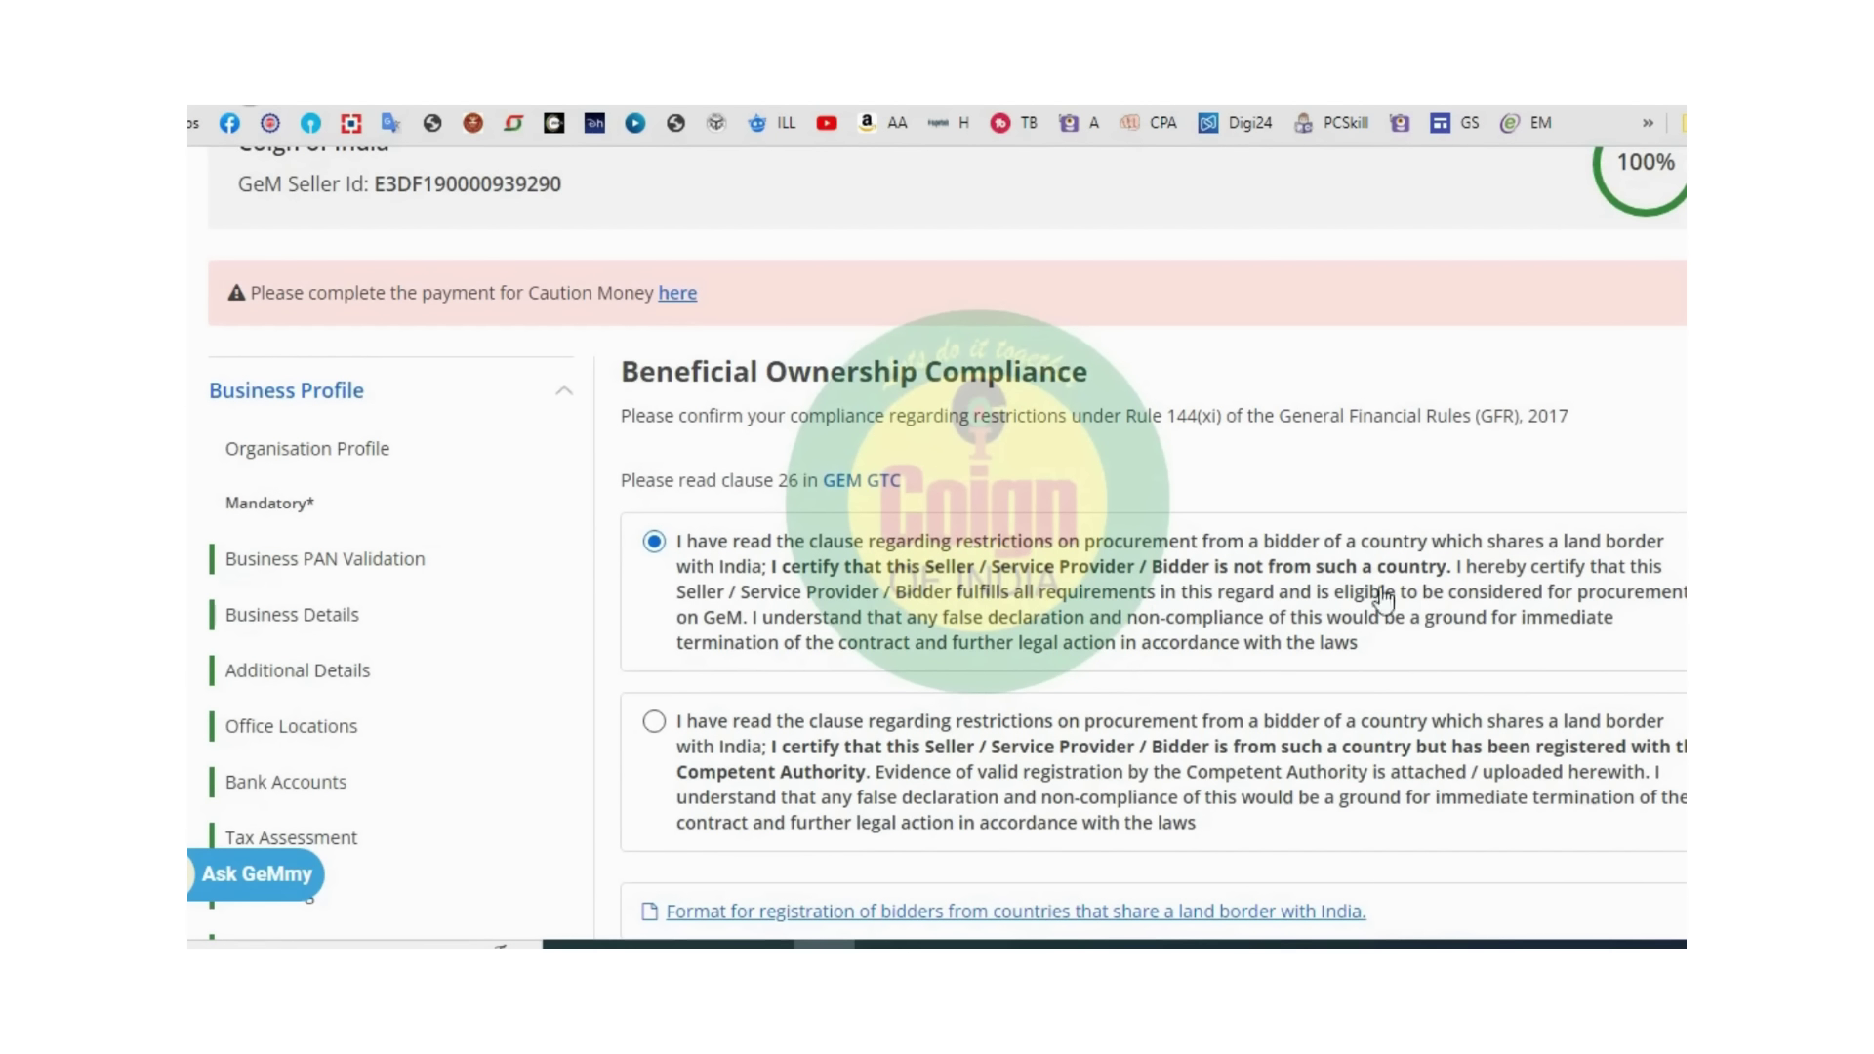
pyautogui.scroll(-3, 1245, 659)
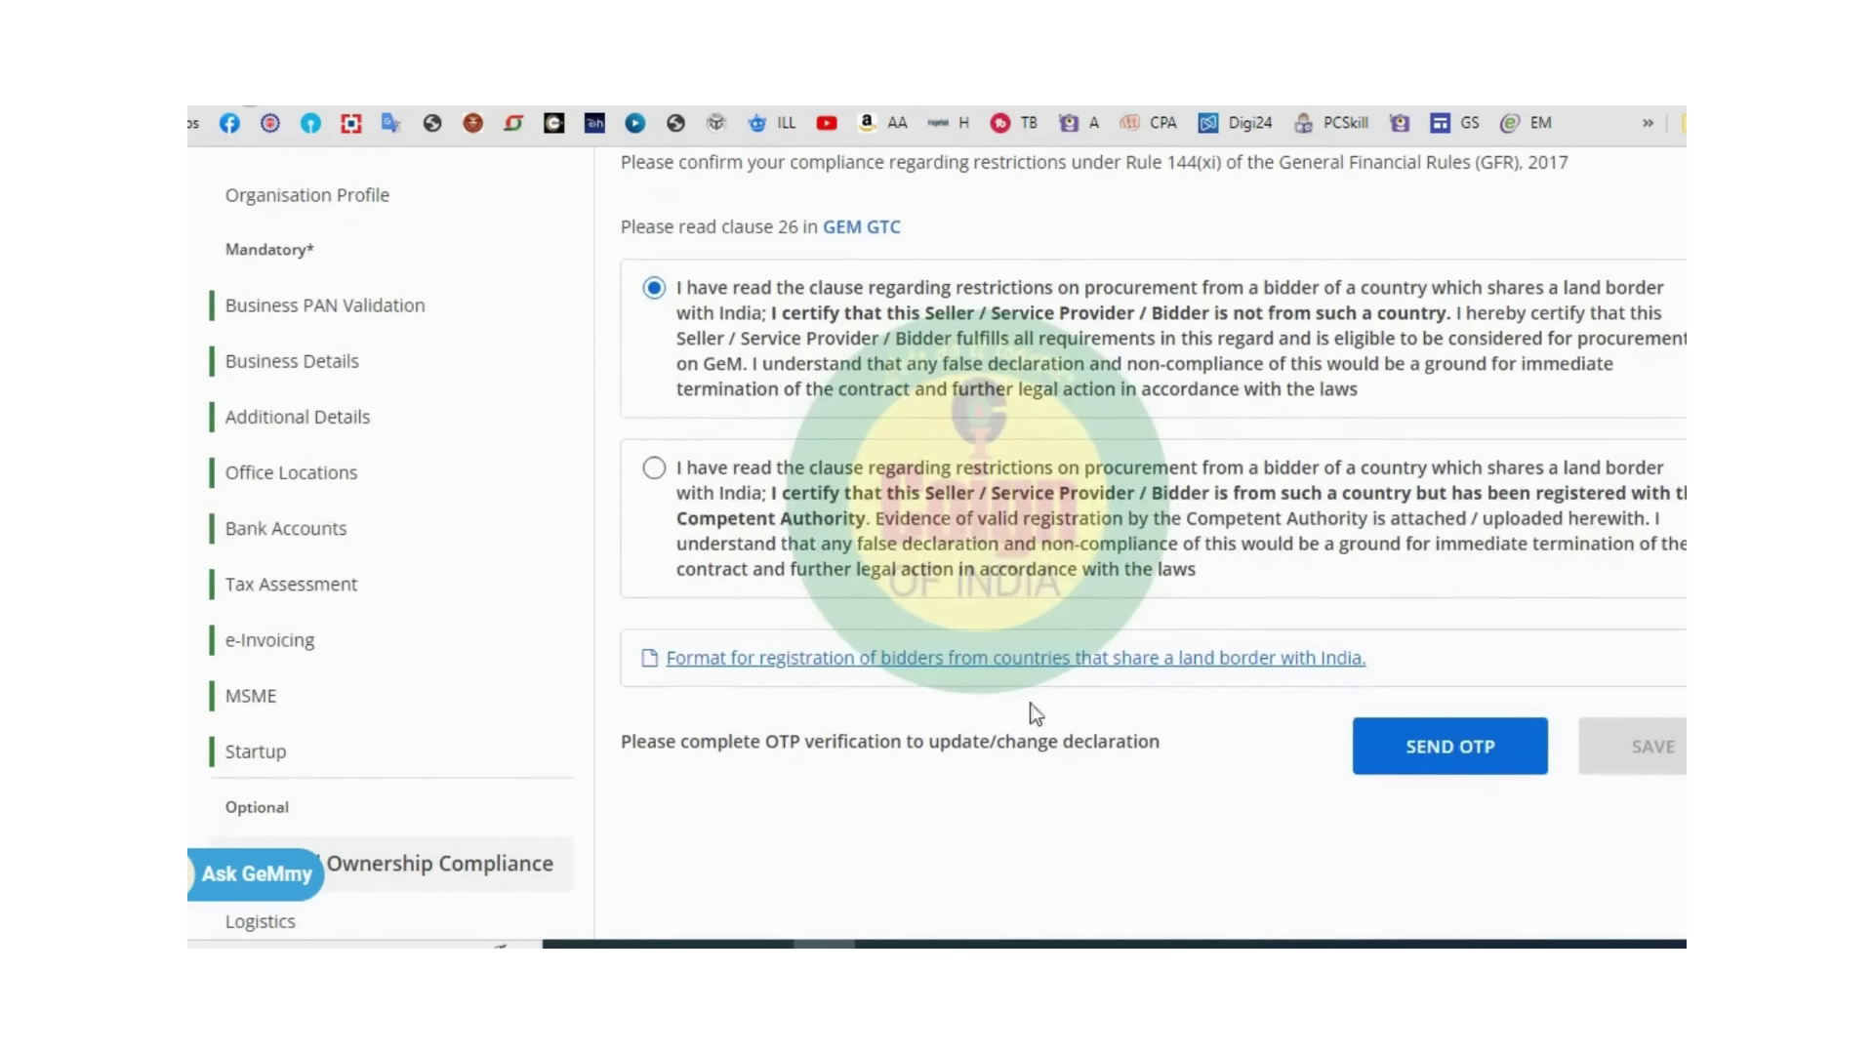
# - Verify the compliance declaration with the pasted emailed OTP and save it
pyautogui.click(1485, 747)
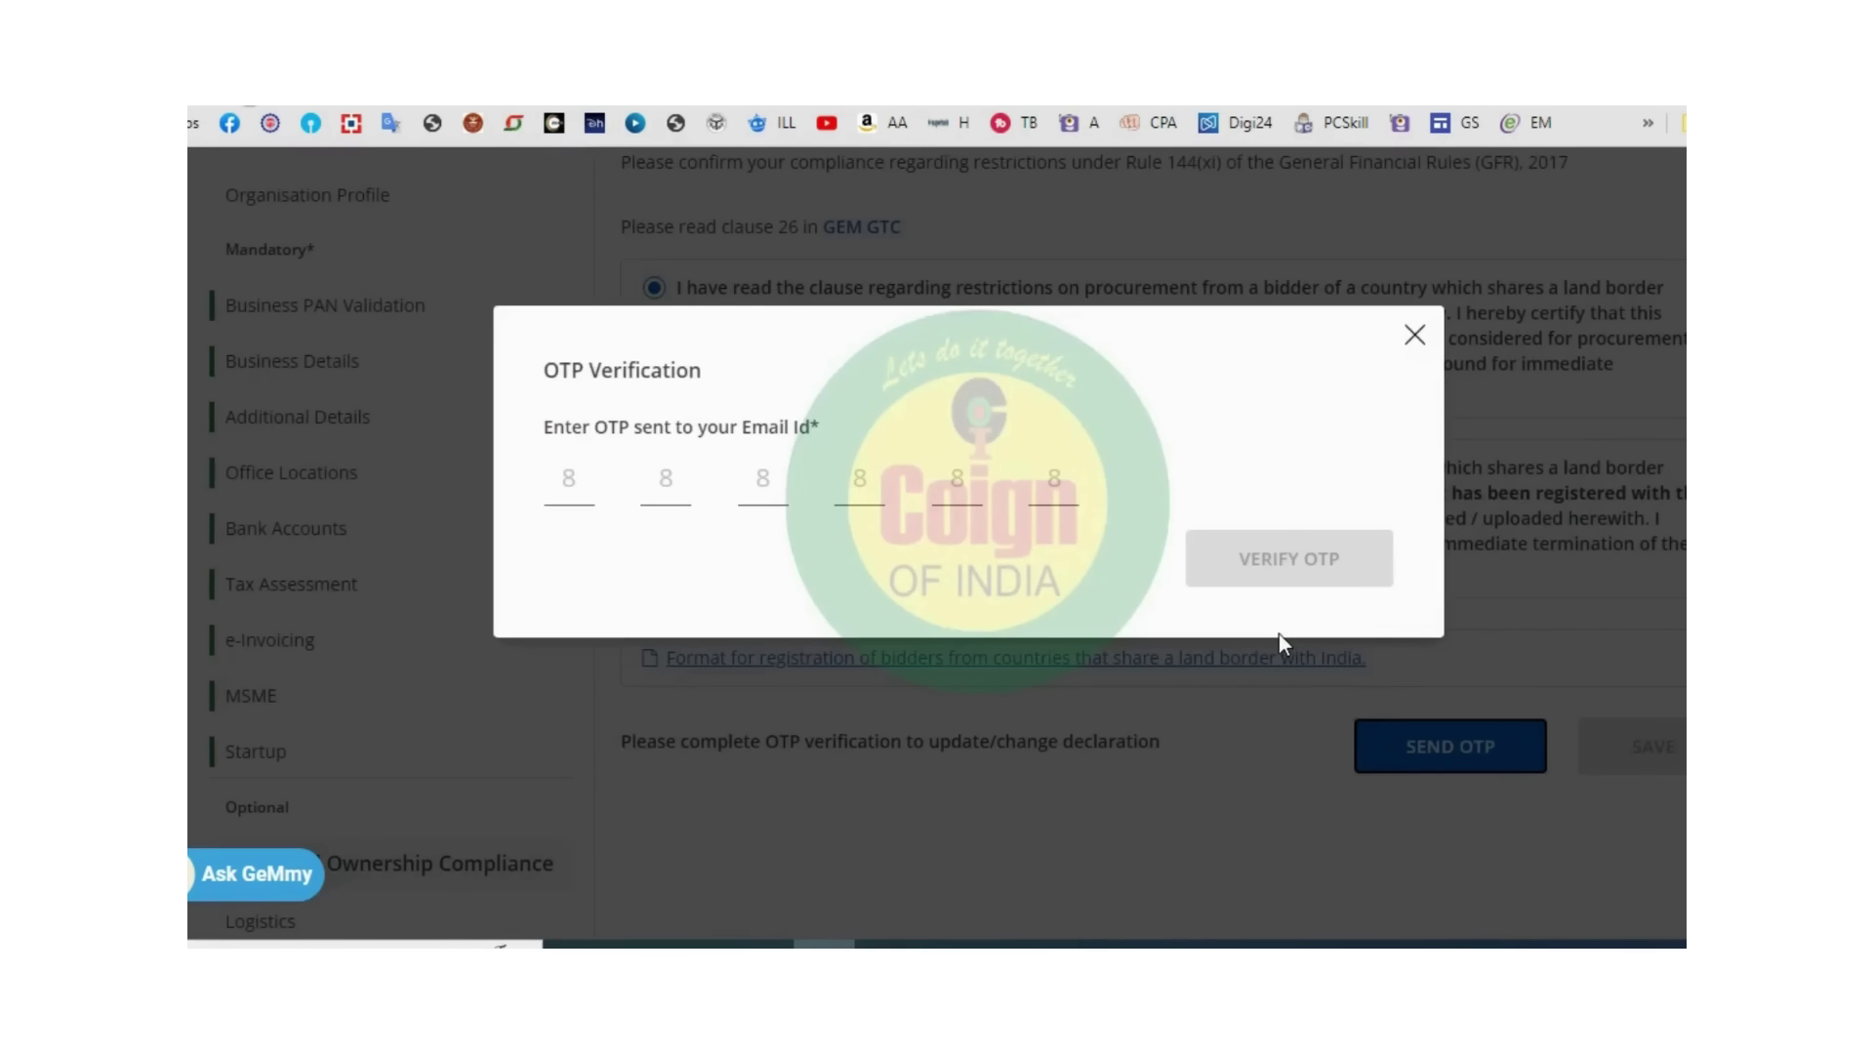
pyautogui.click(1413, 337)
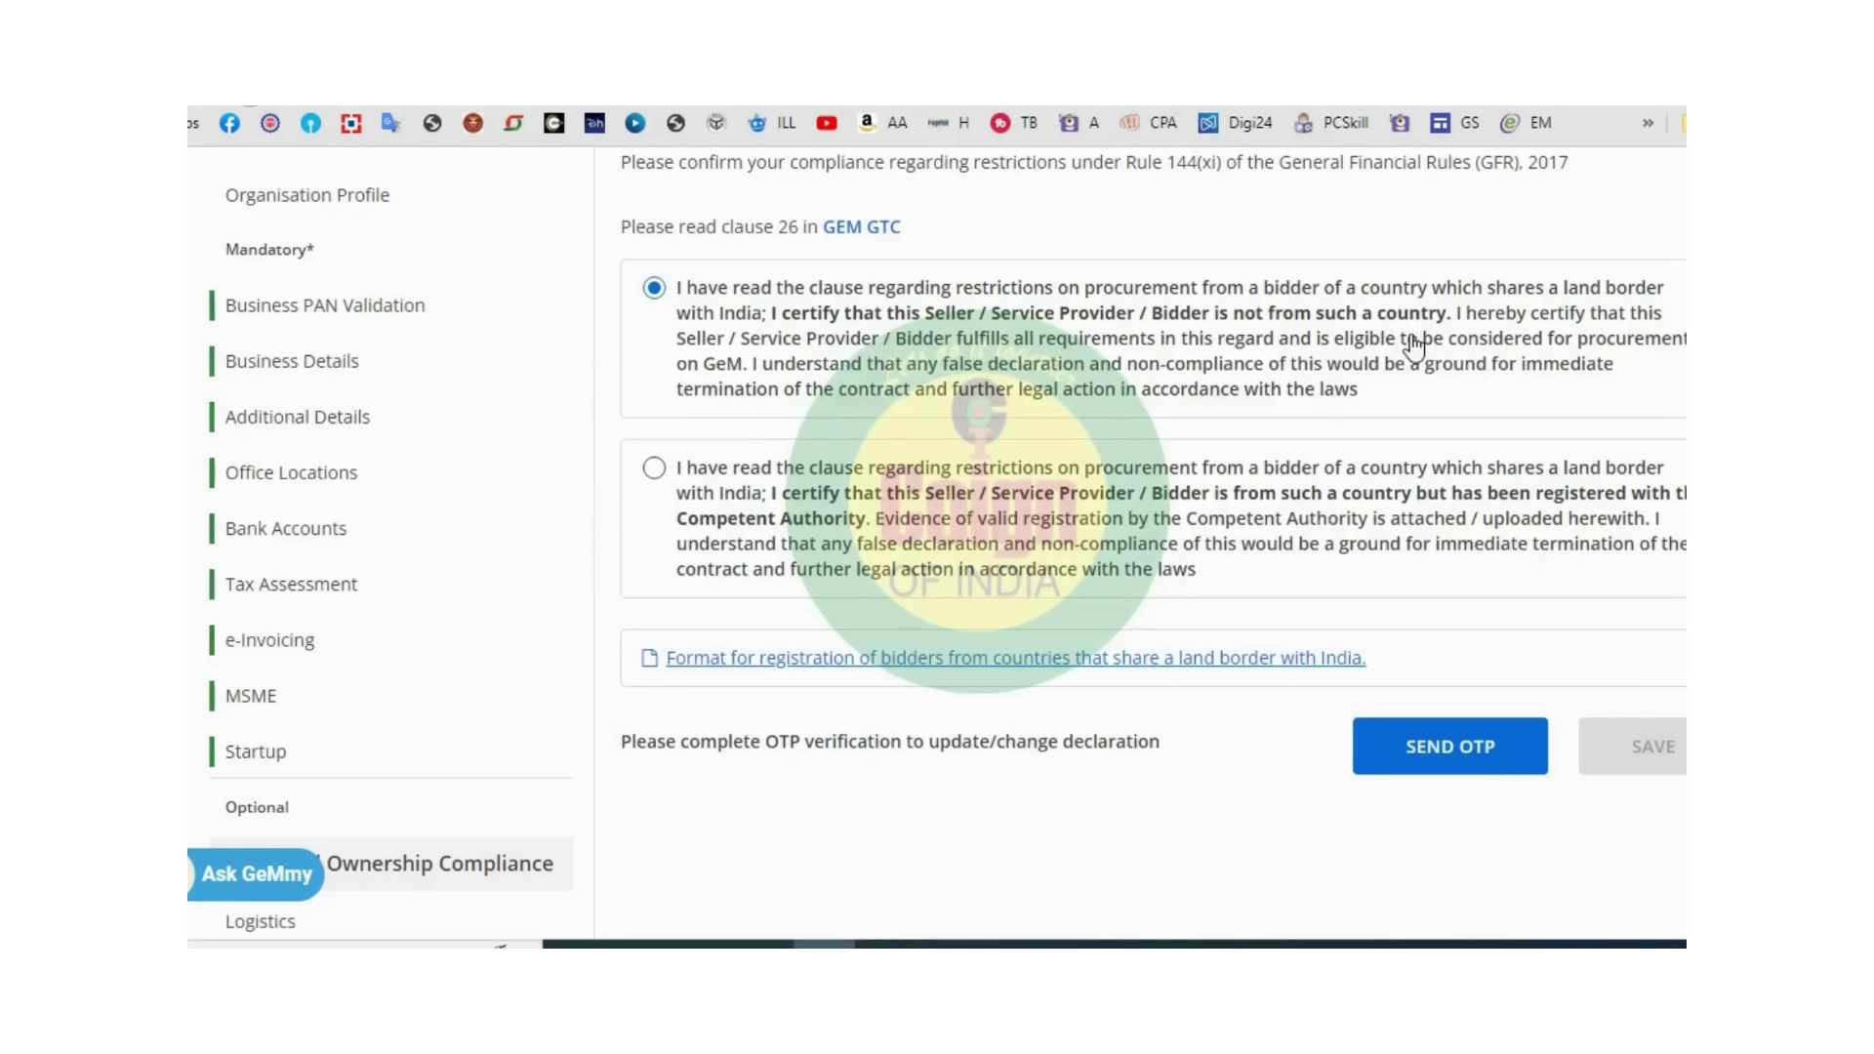
pyautogui.click(1433, 750)
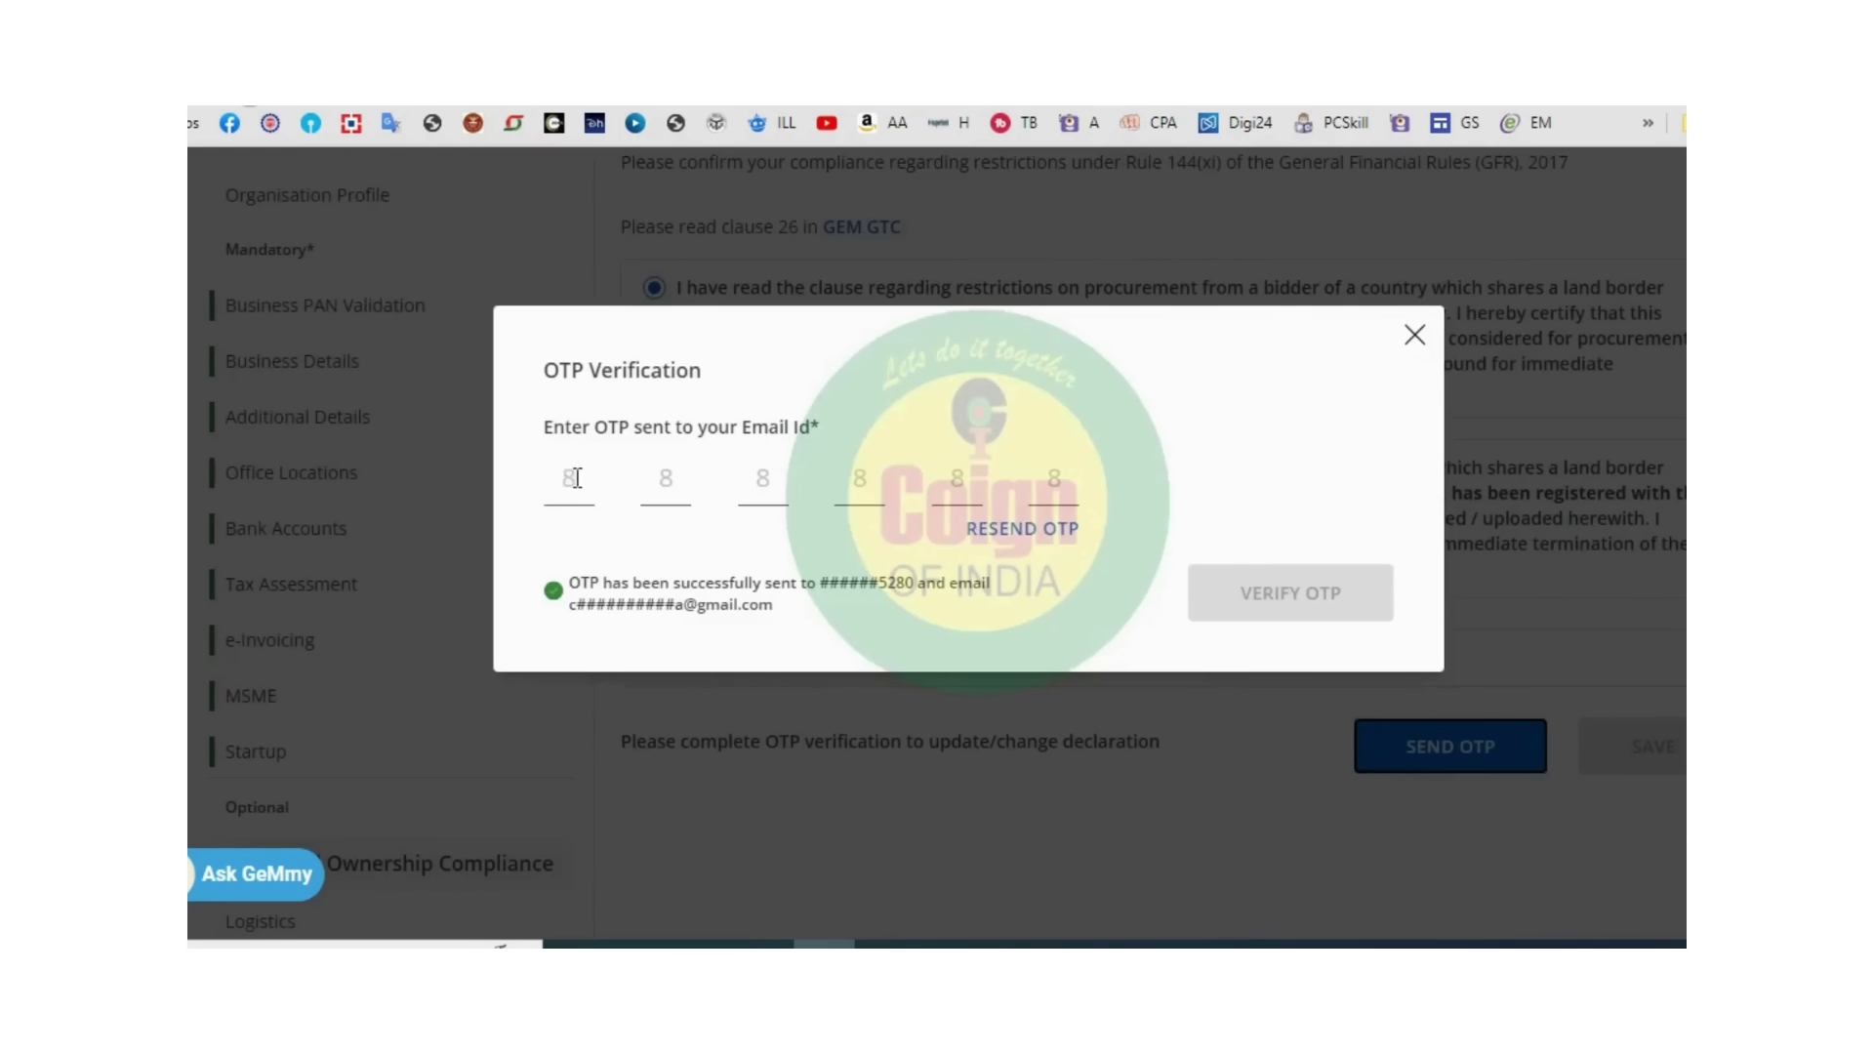
pyautogui.click(571, 485)
pyautogui.hotkey('ctrl', 'v')
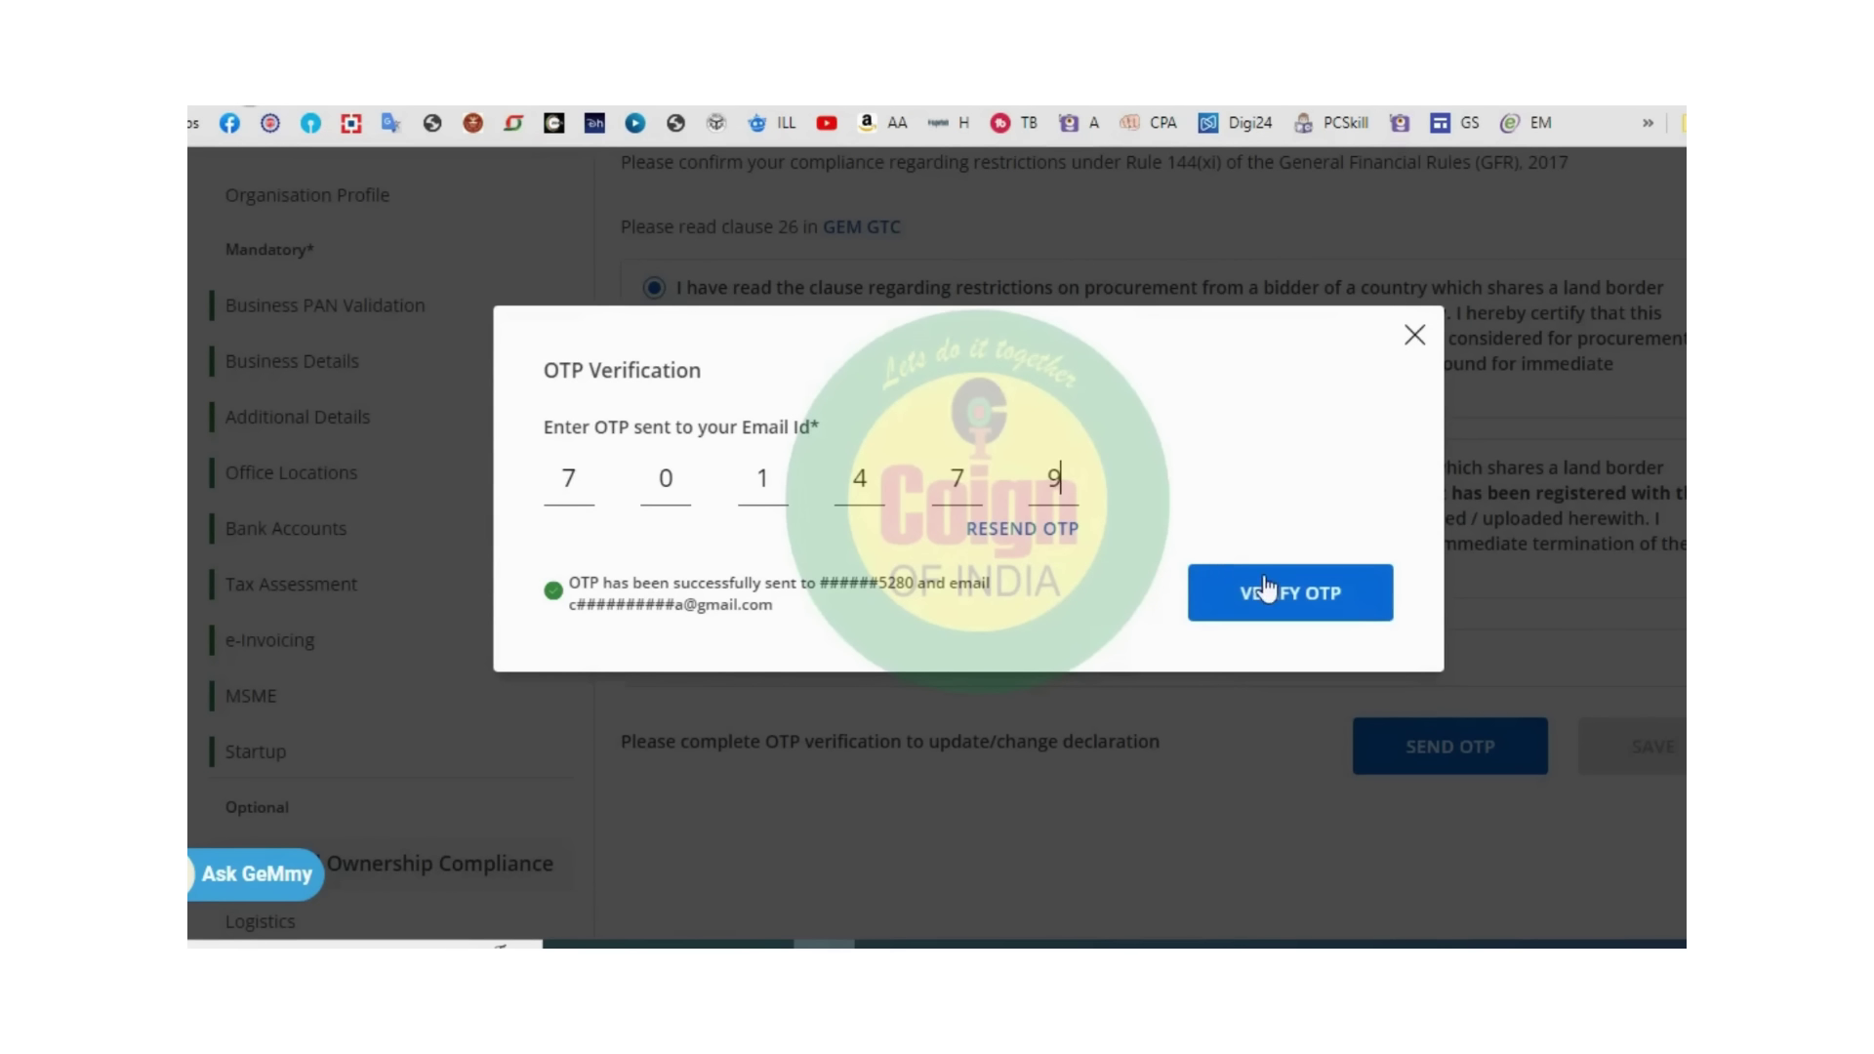
pyautogui.click(1272, 593)
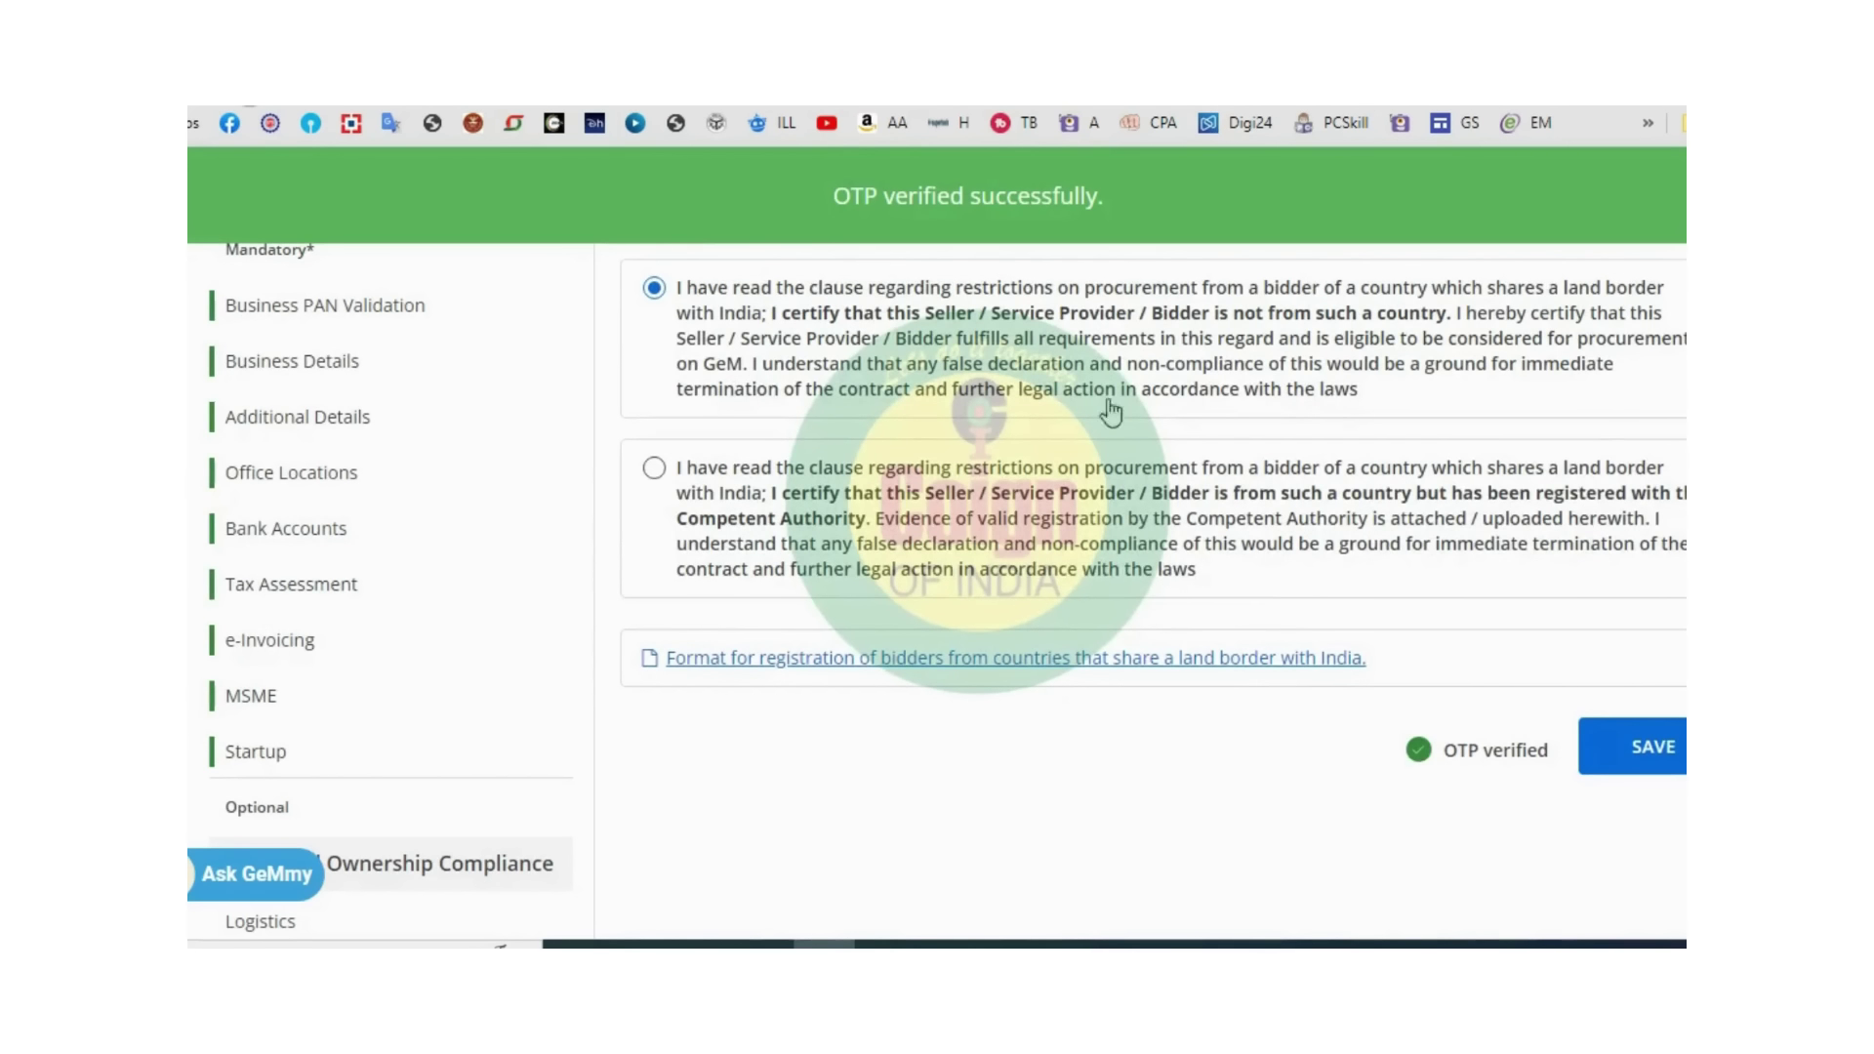
pyautogui.click(1649, 748)
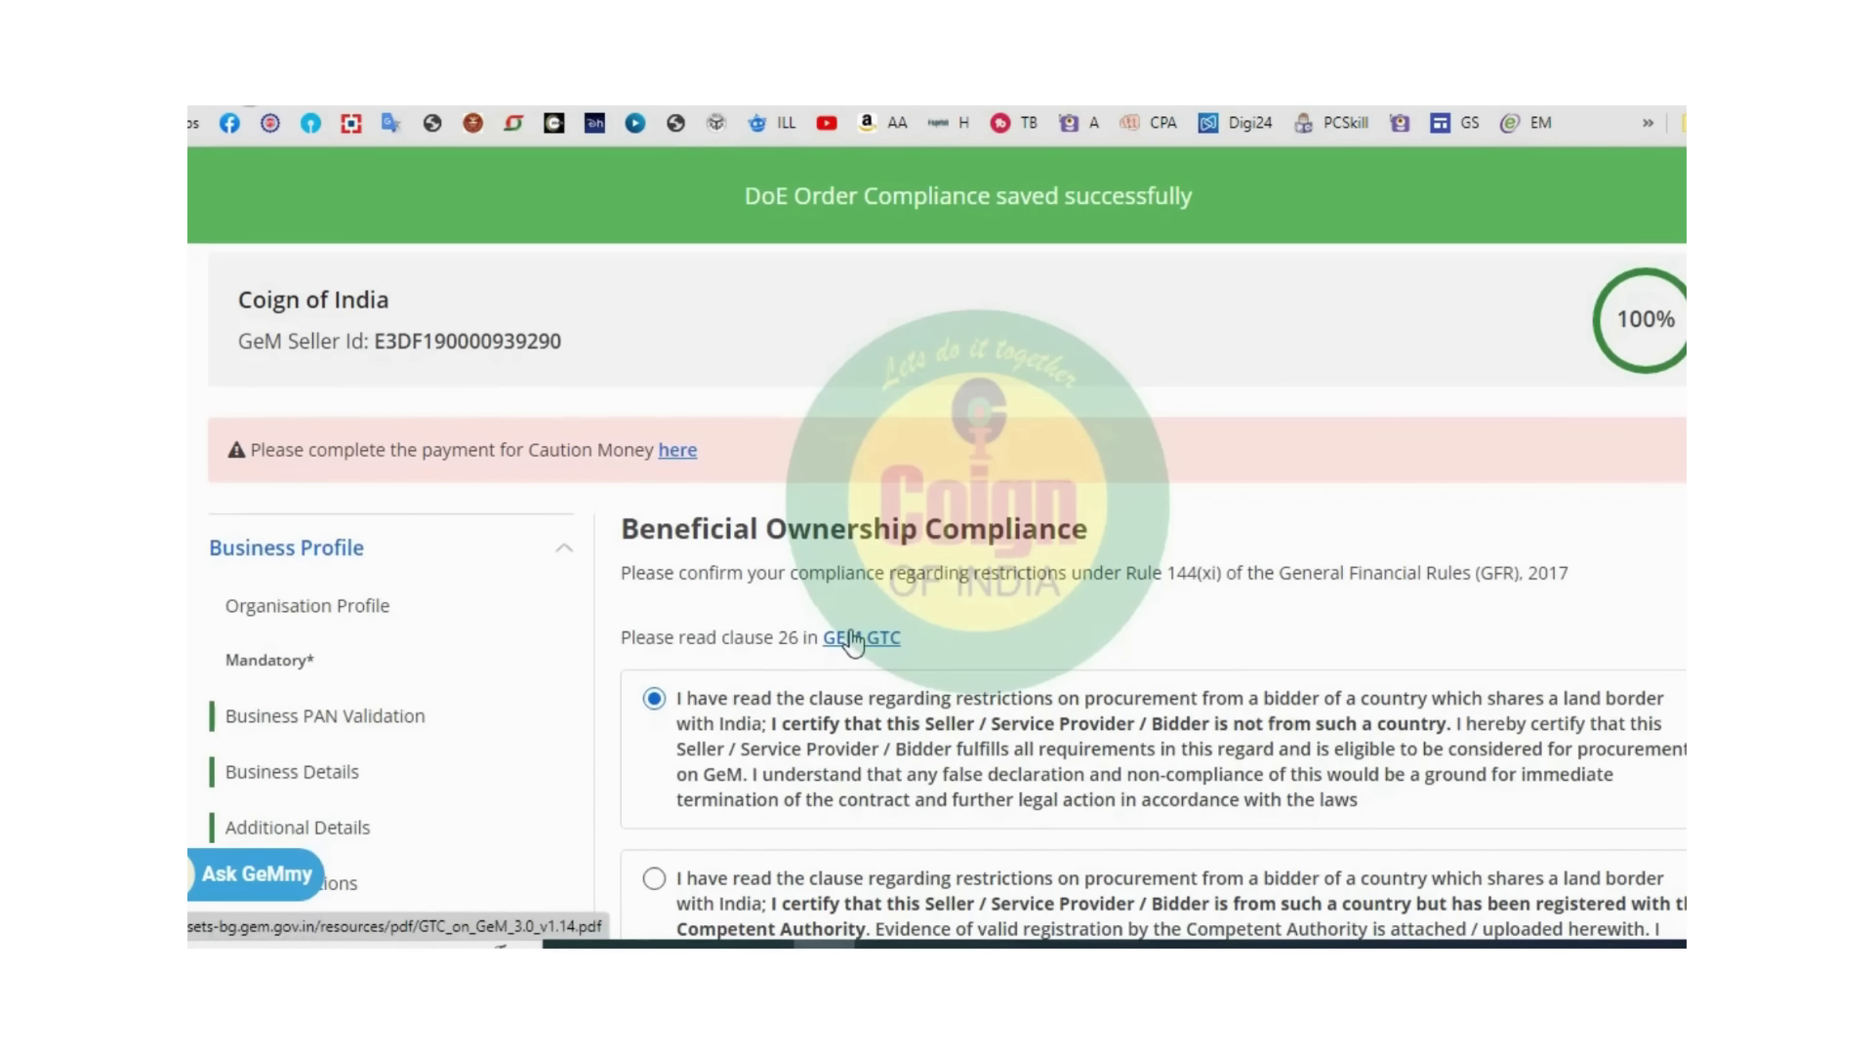
pyautogui.scroll(-10, 765, 618)
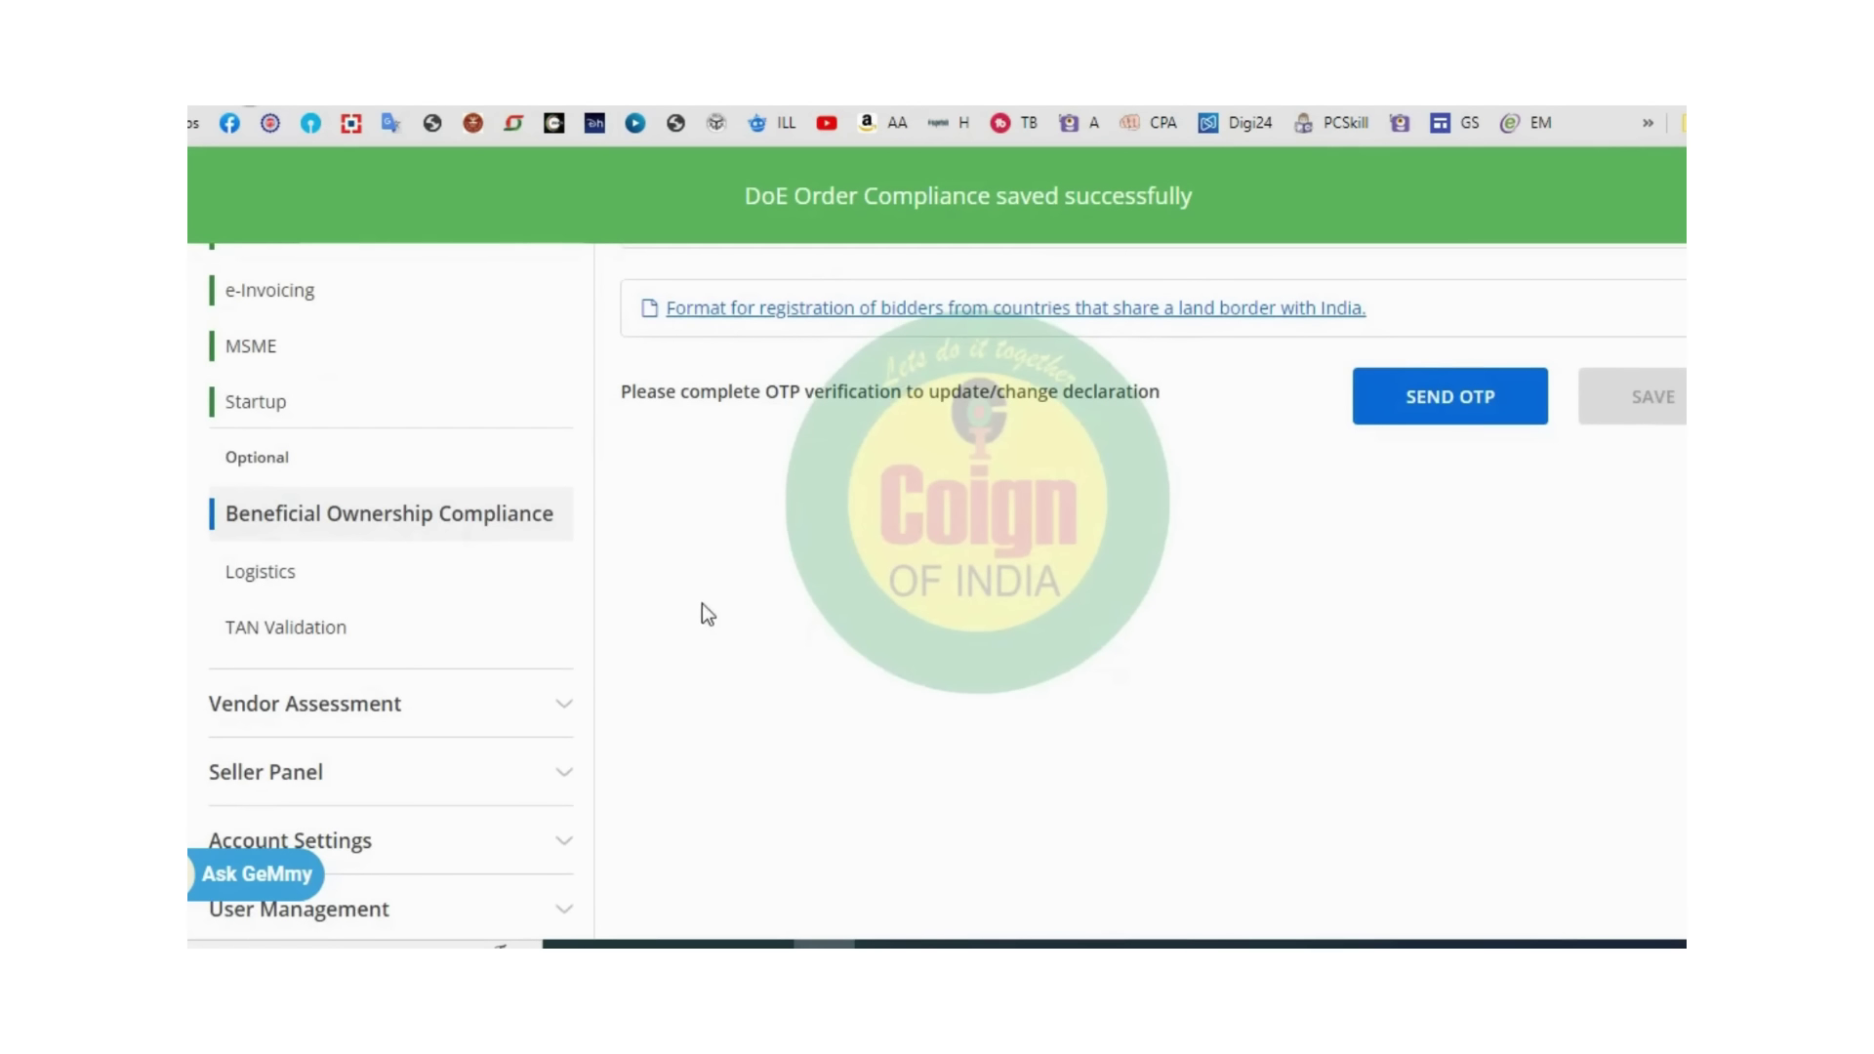
pyautogui.scroll(-2, 388, 596)
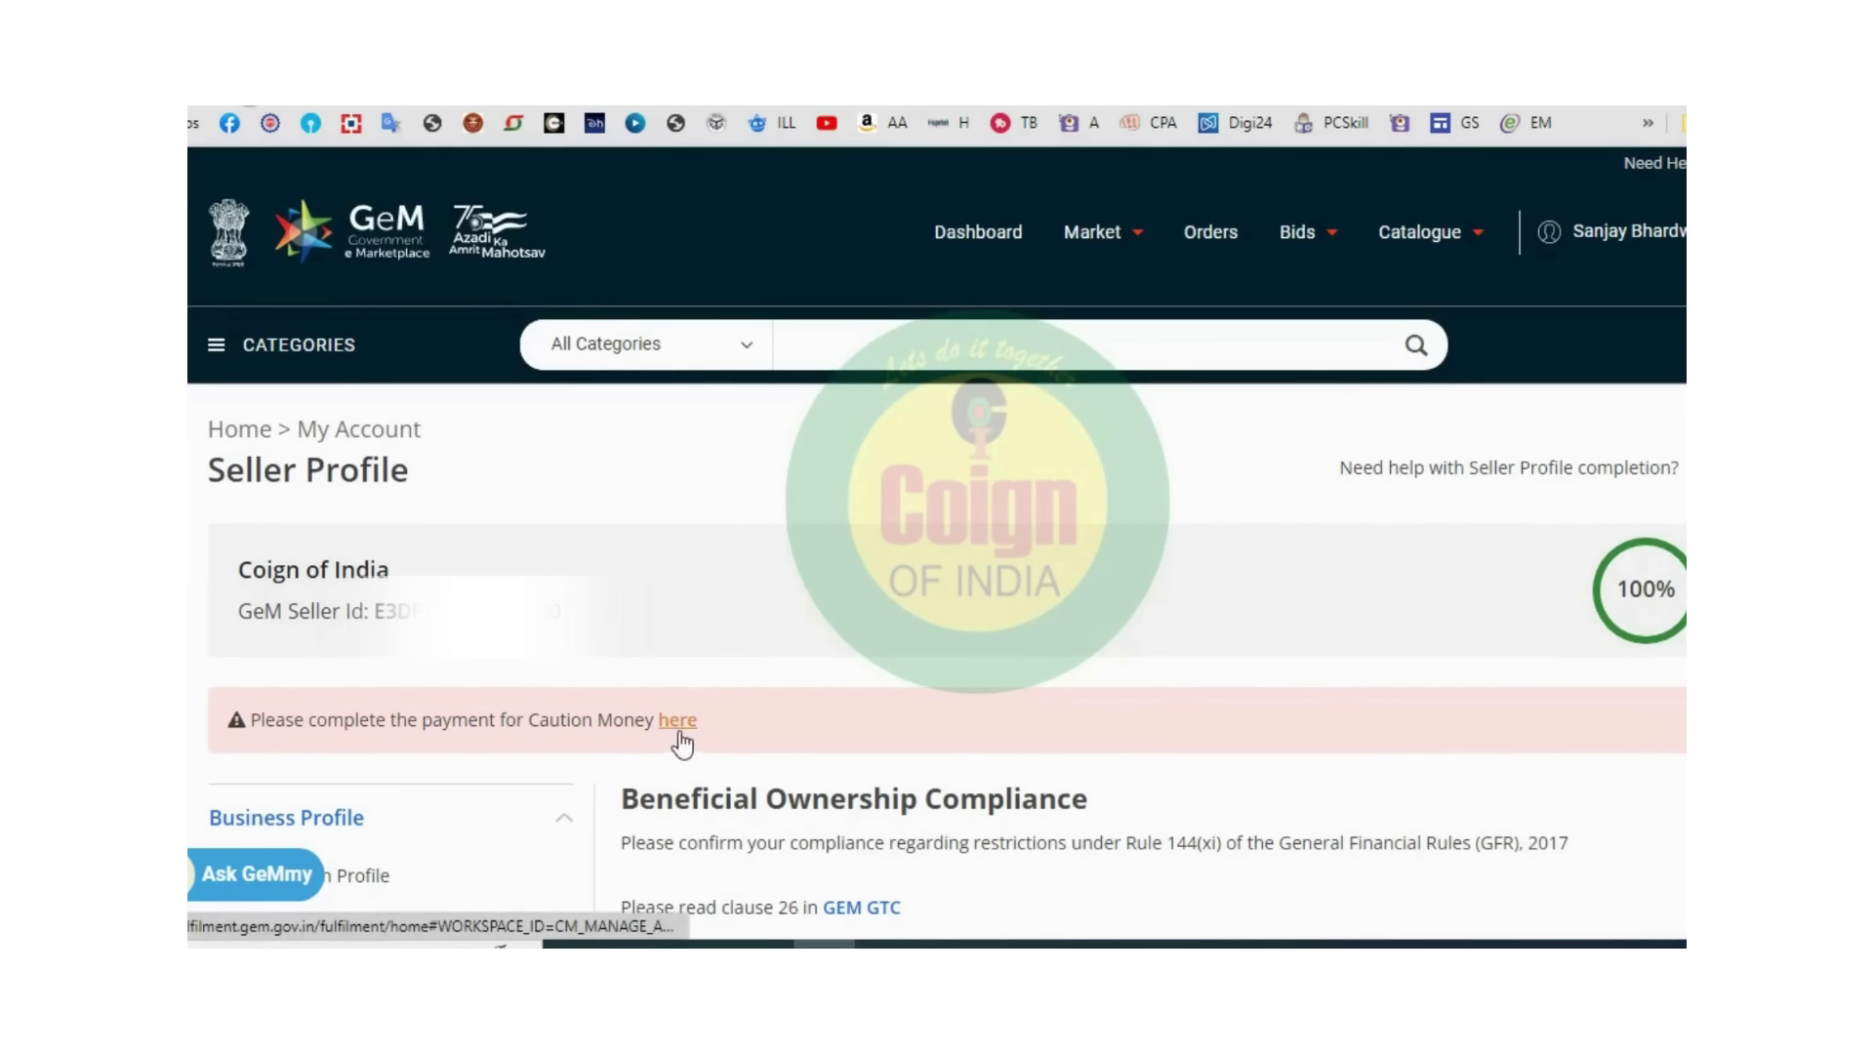
pyautogui.scroll(-1, 681, 596)
# - Create the caution money account with ICICI as the bank, accepting the terms
pyautogui.click(682, 594)
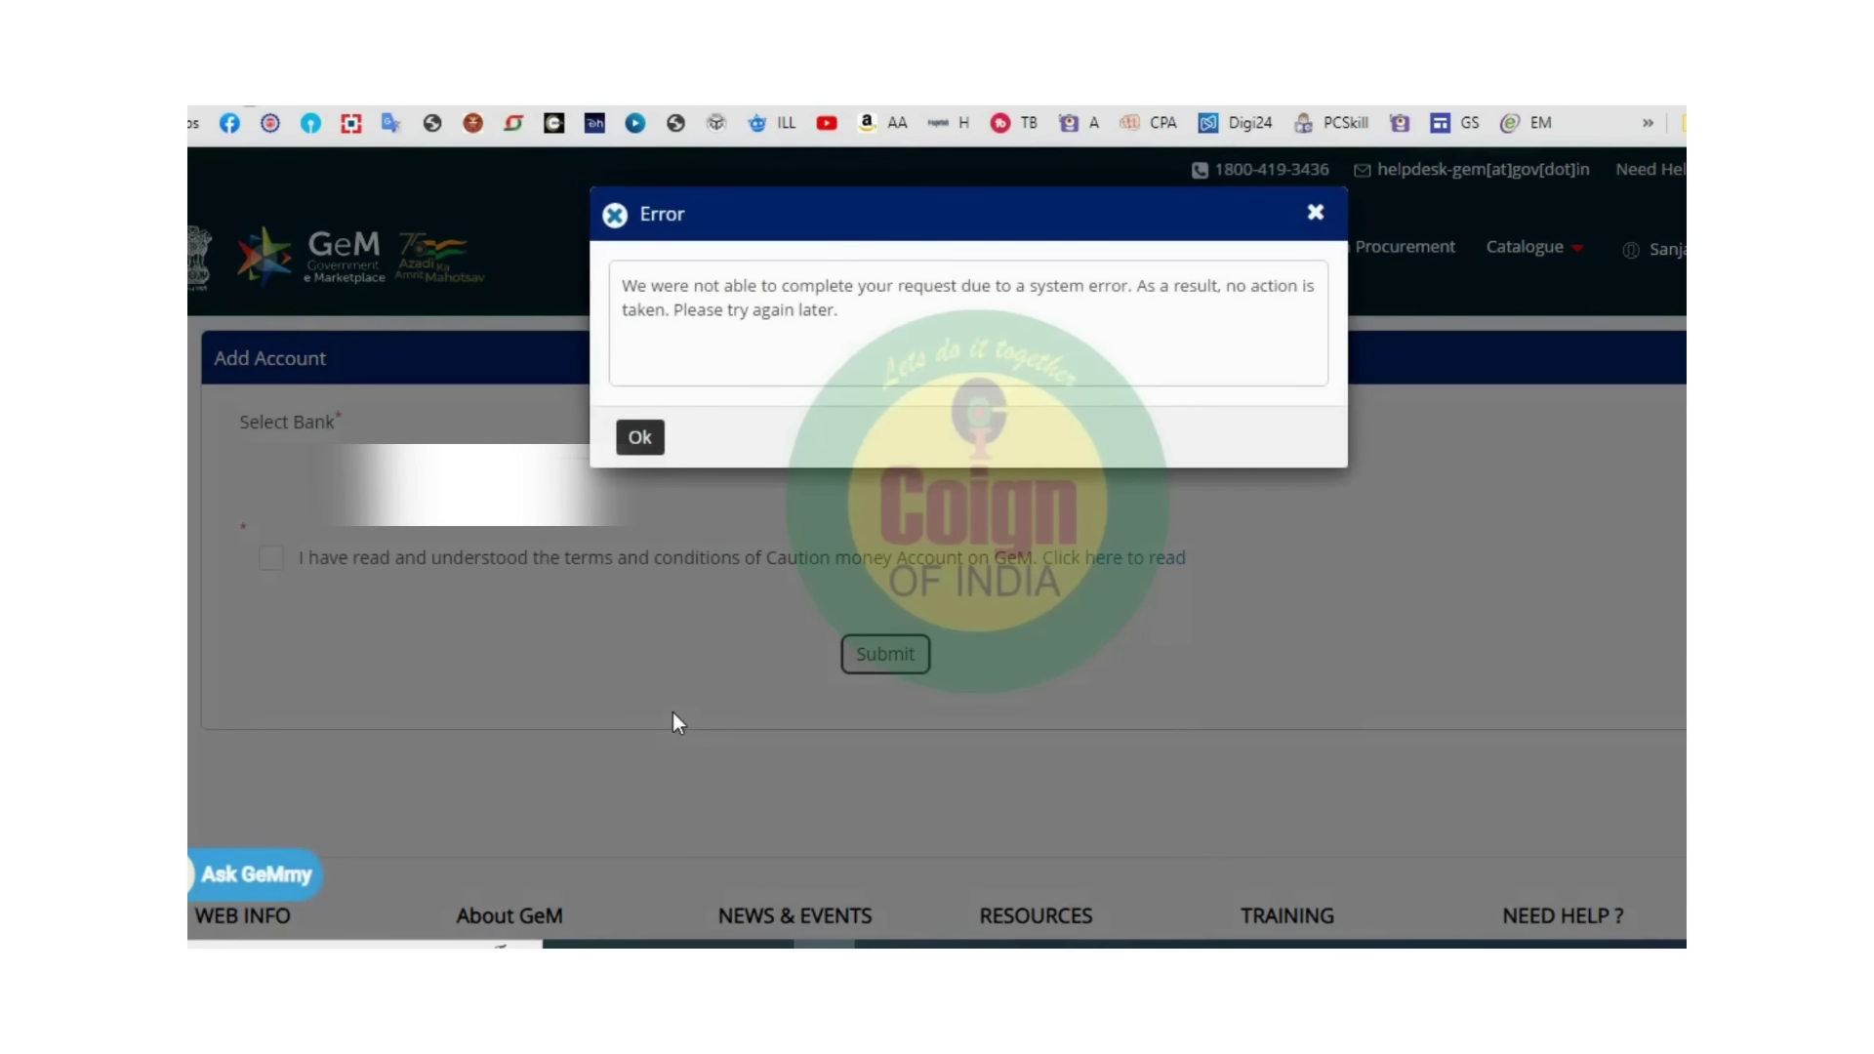
pyautogui.click(641, 437)
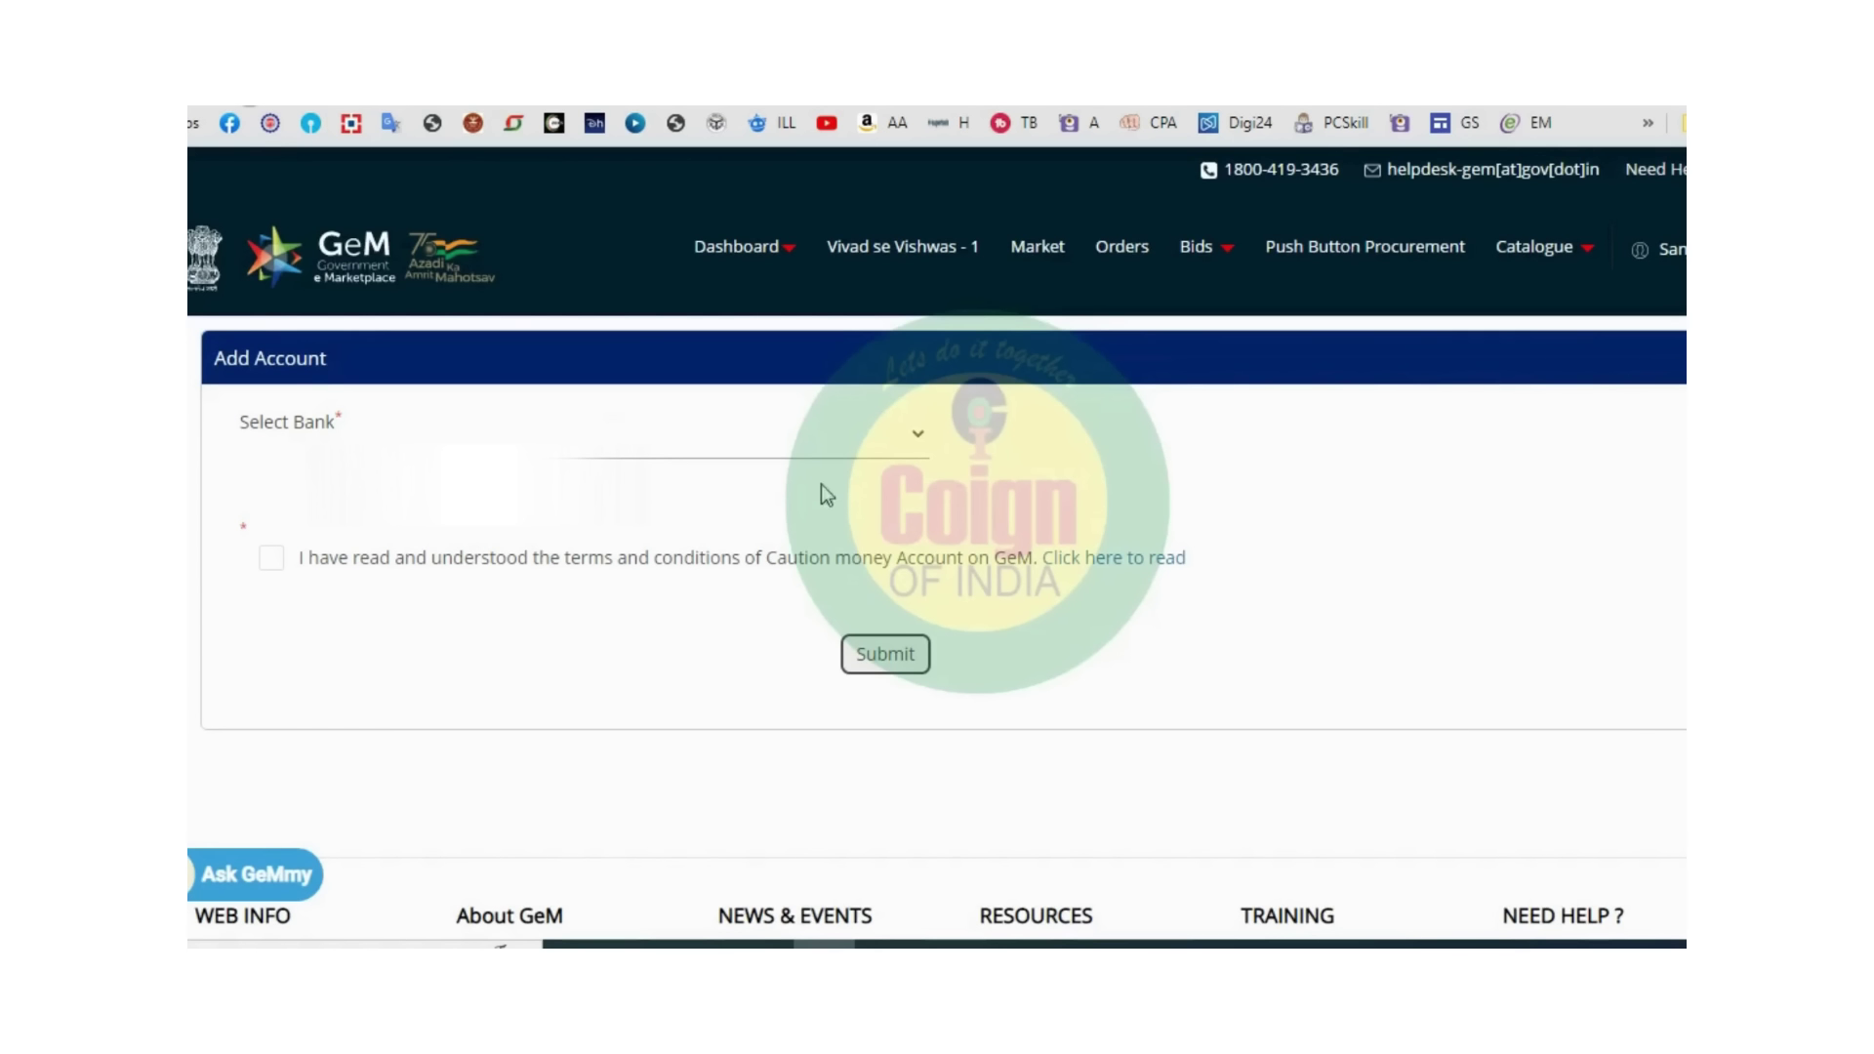
pyautogui.click(818, 431)
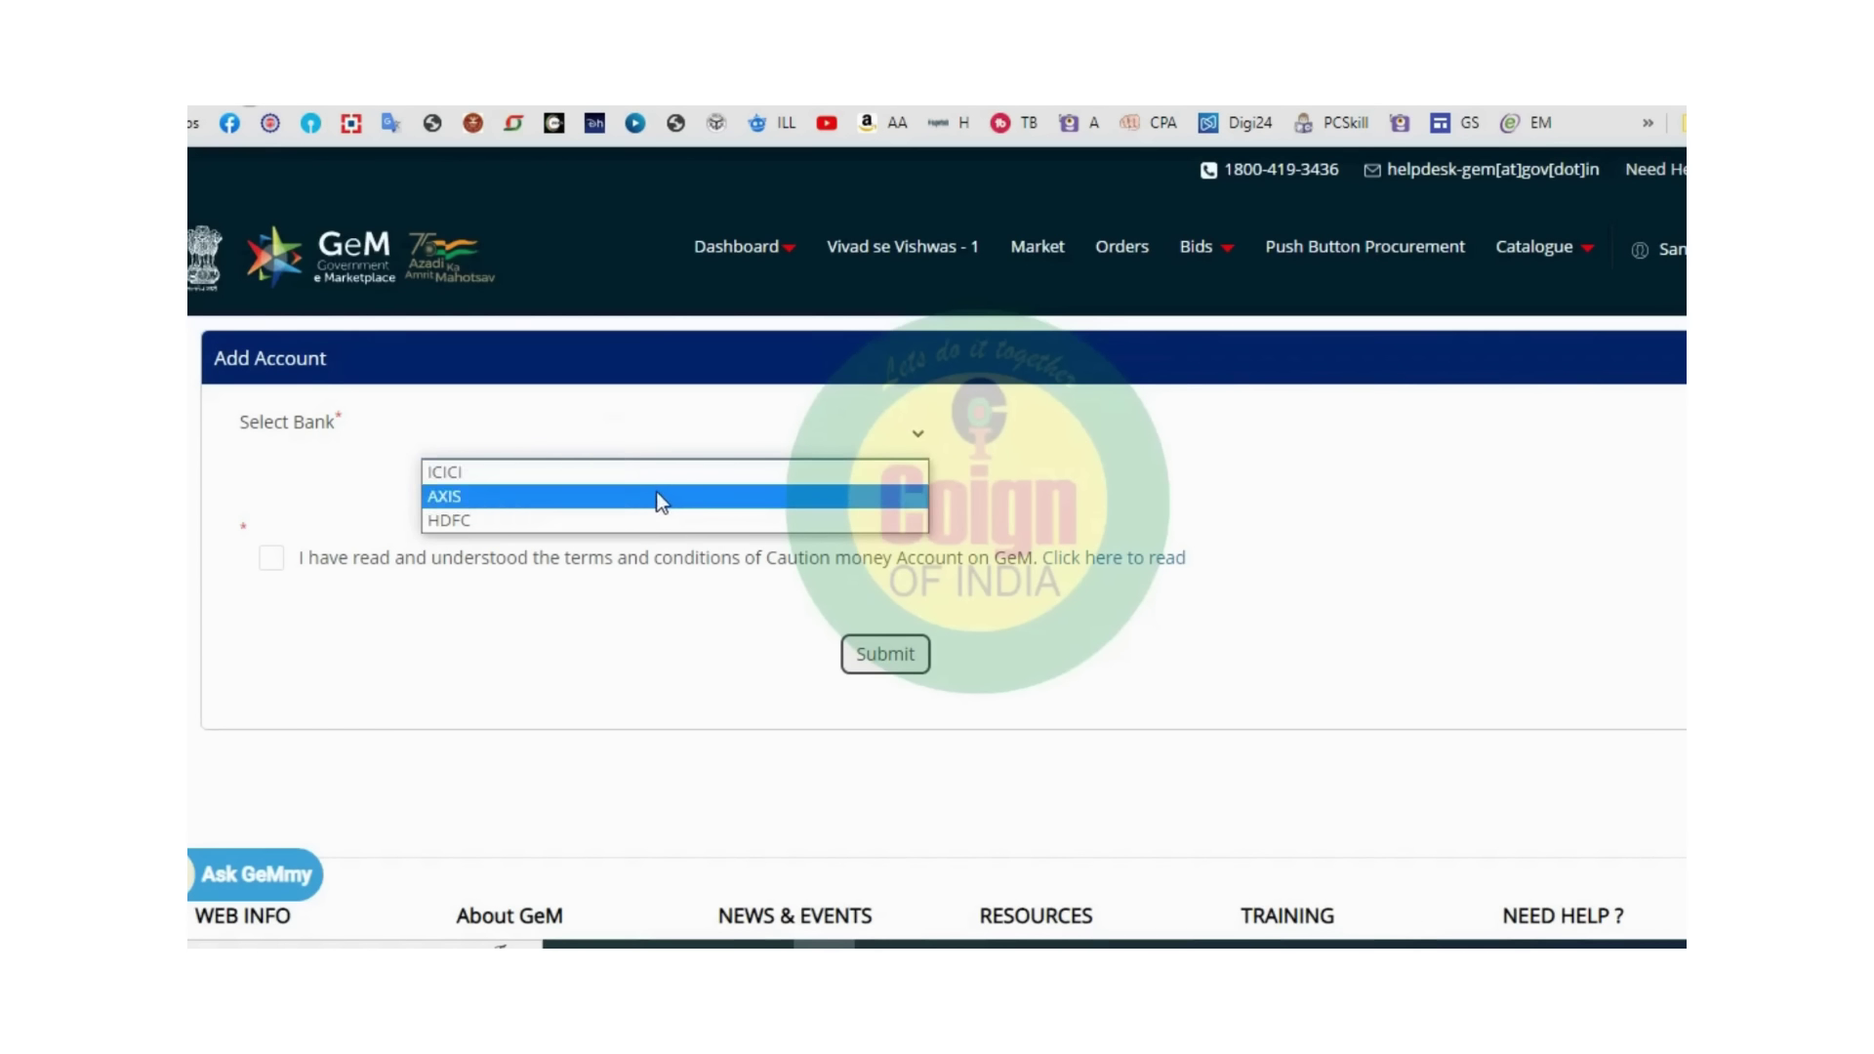
pyautogui.click(514, 474)
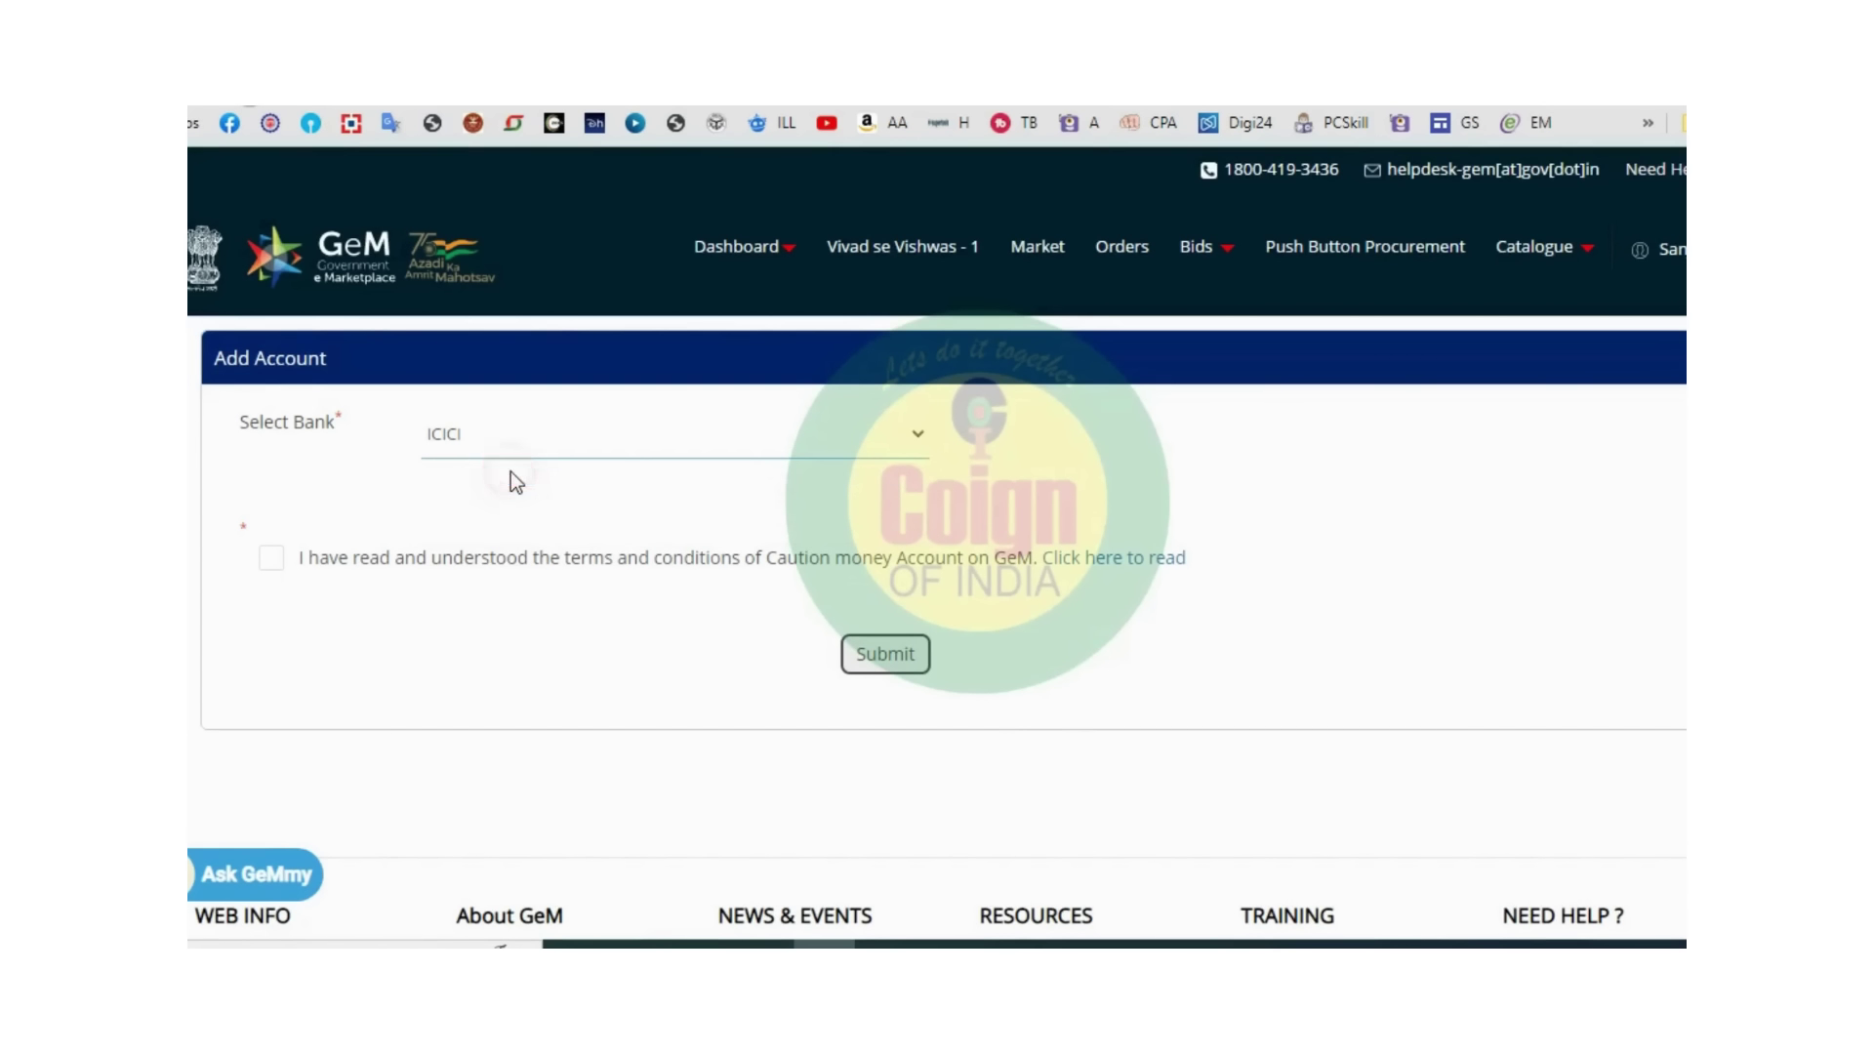
pyautogui.click(270, 561)
pyautogui.click(883, 656)
pyautogui.click(904, 660)
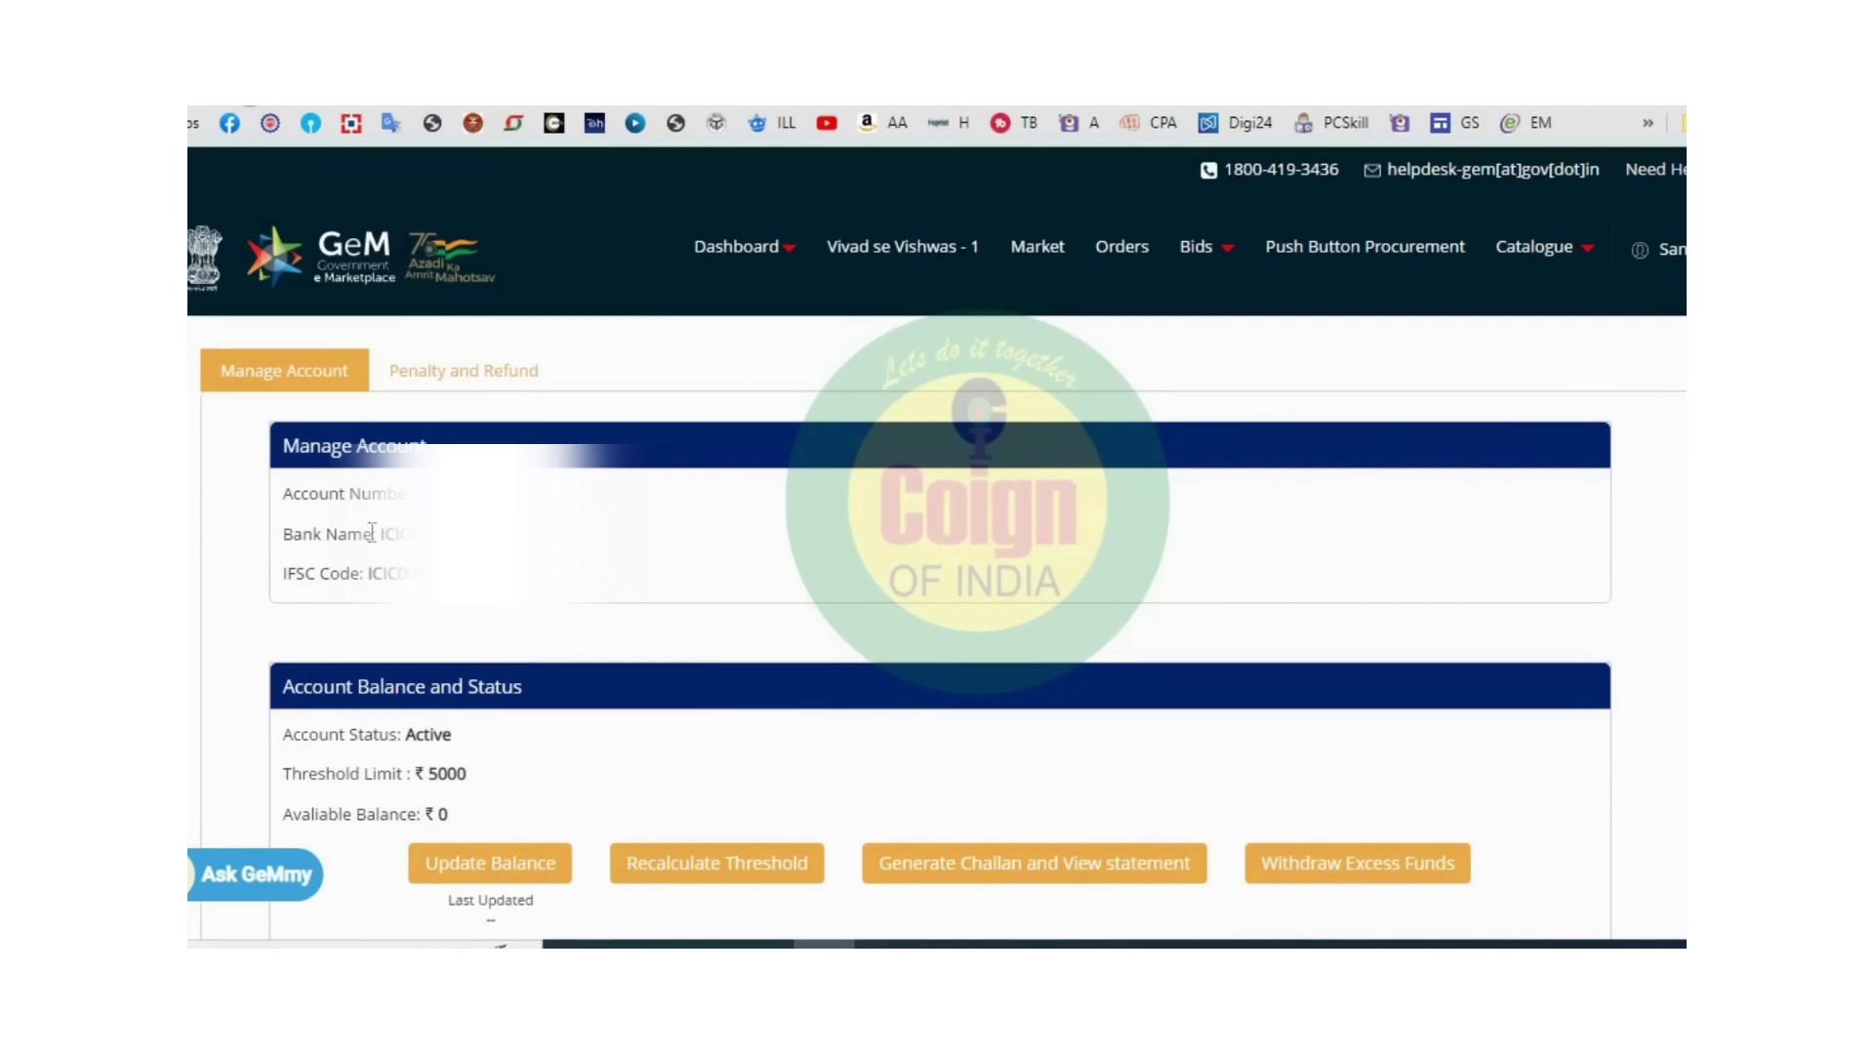
pyautogui.doubleClick(371, 574)
pyautogui.scroll(-3, 444, 552)
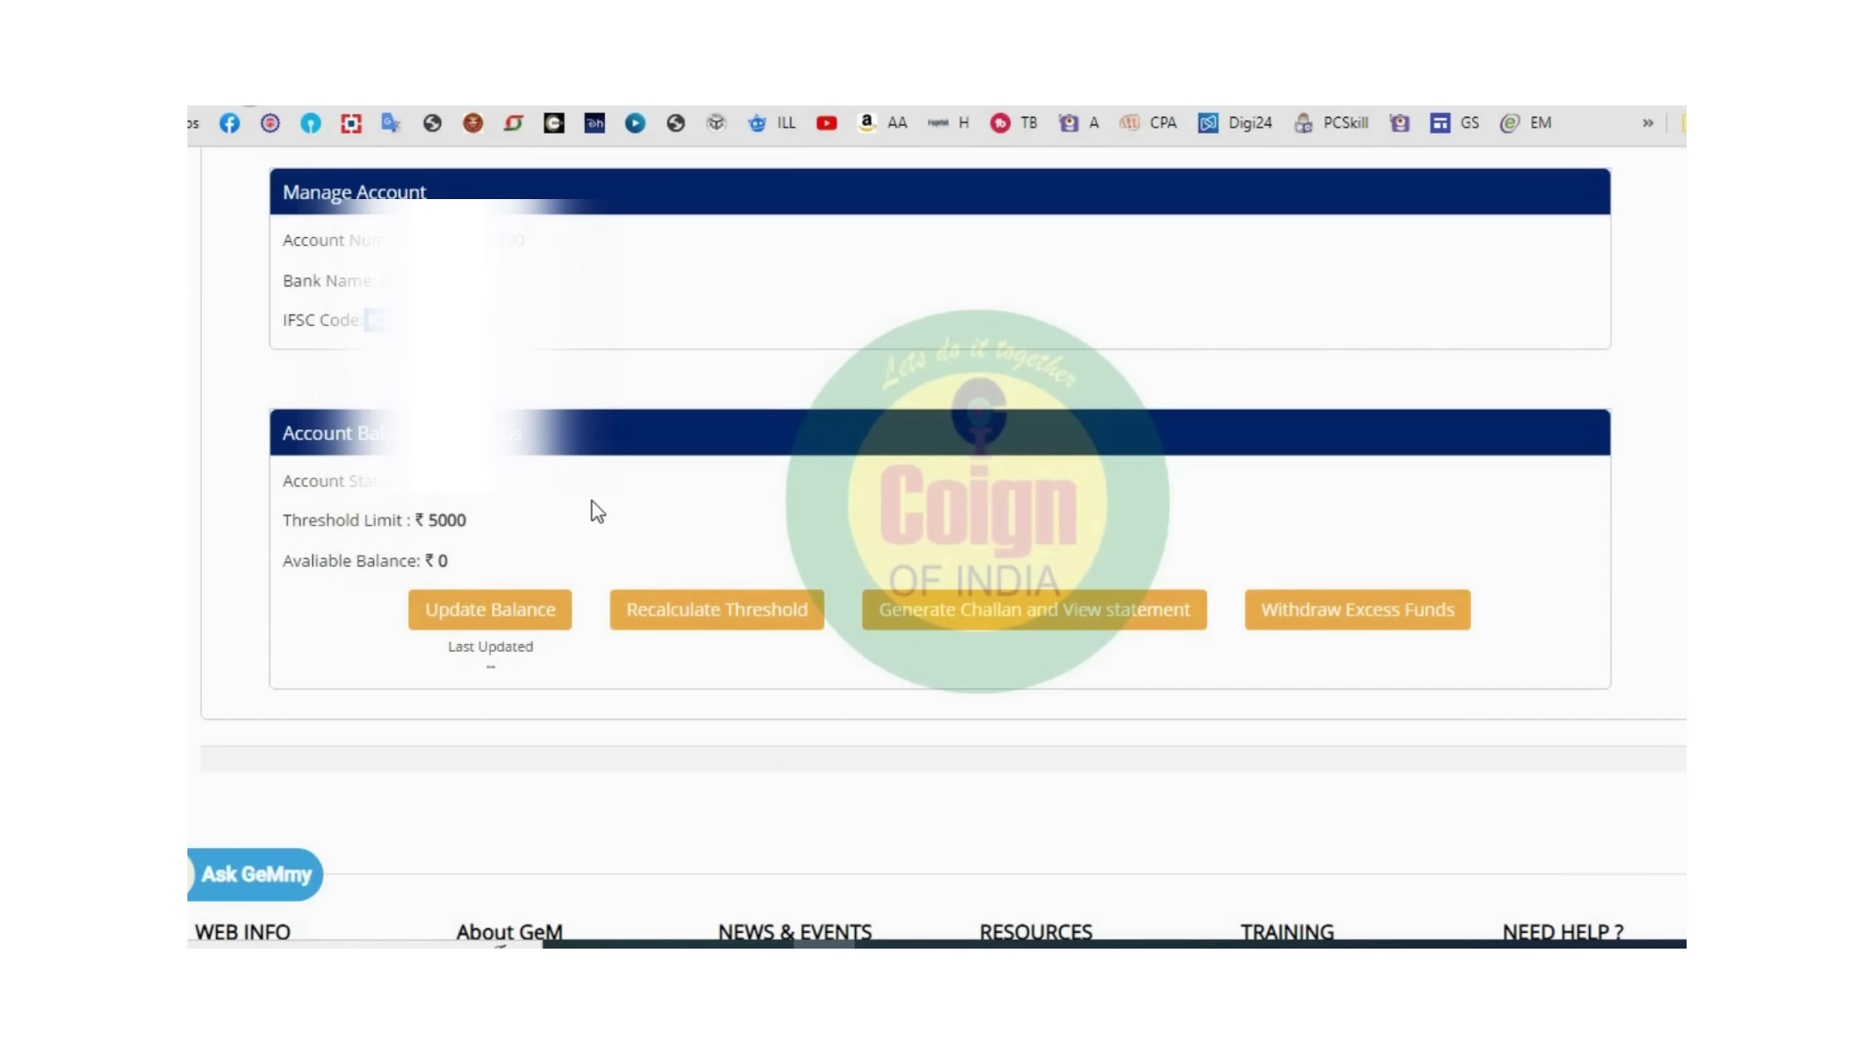
pyautogui.scroll(3, 599, 511)
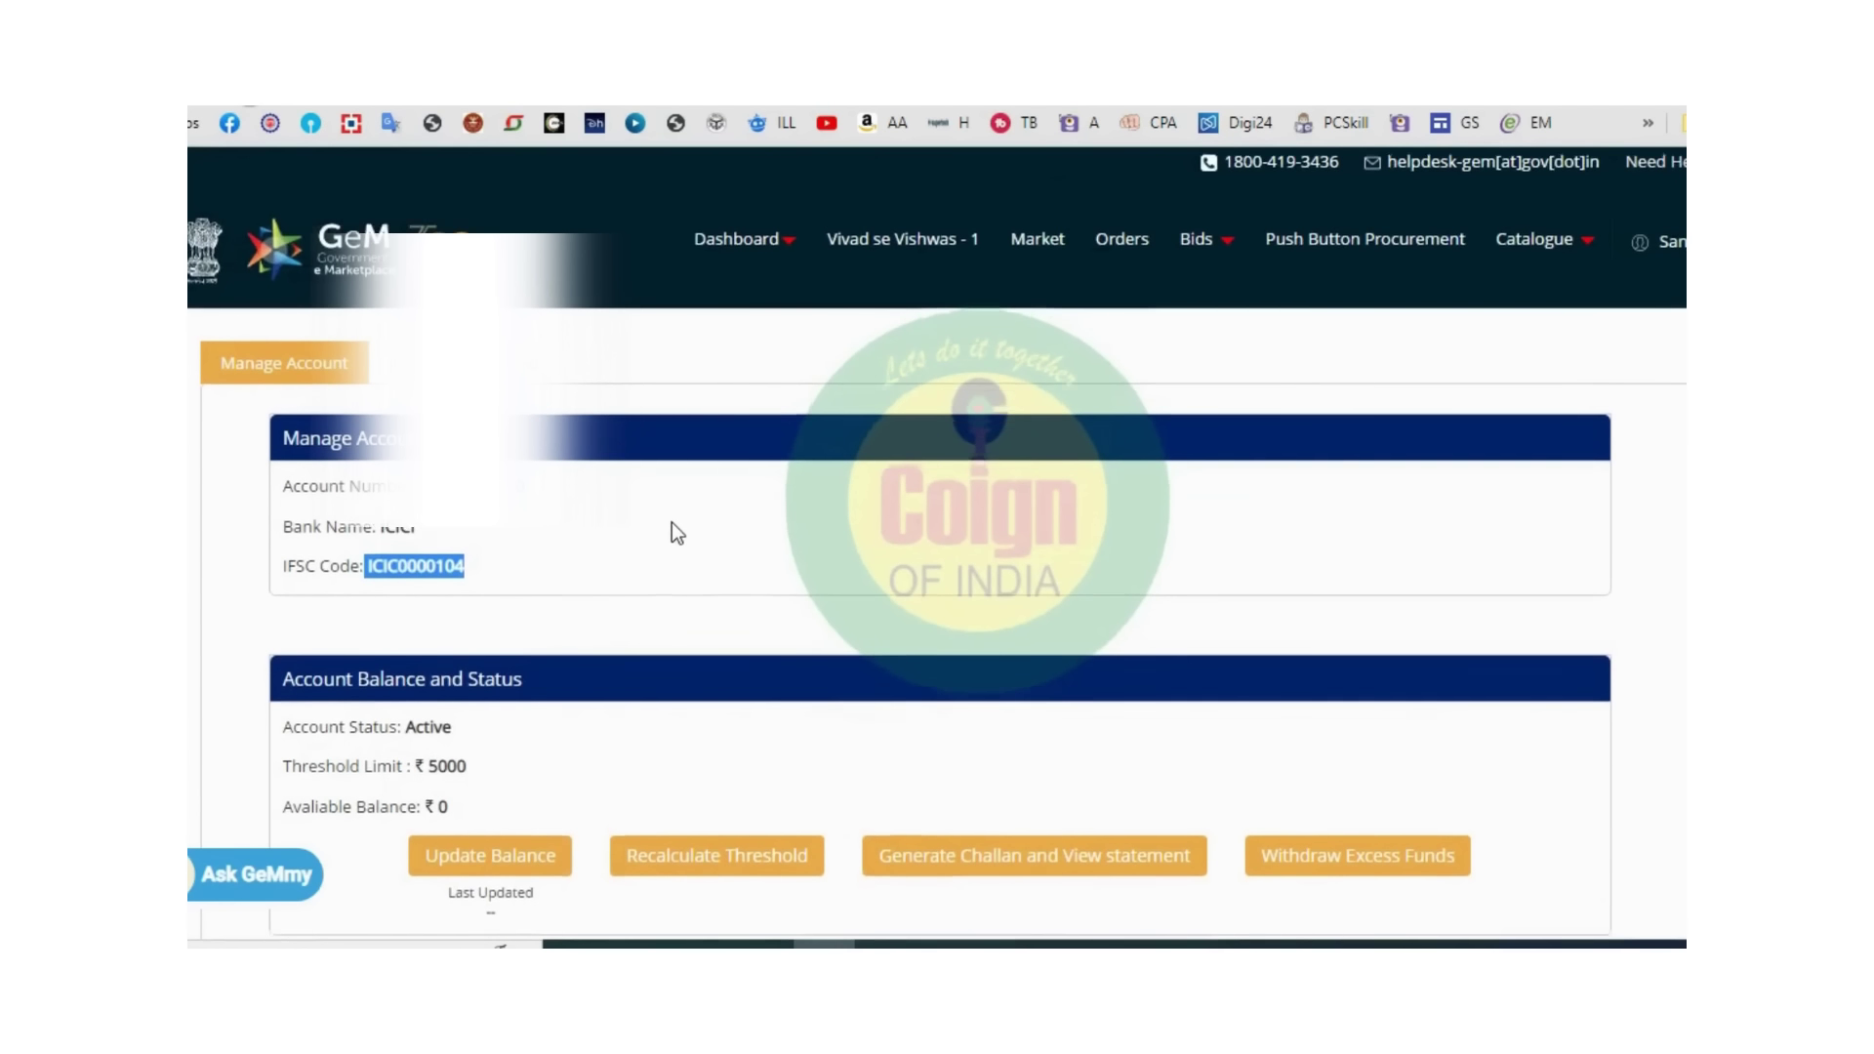
pyautogui.scroll(-2, 671, 524)
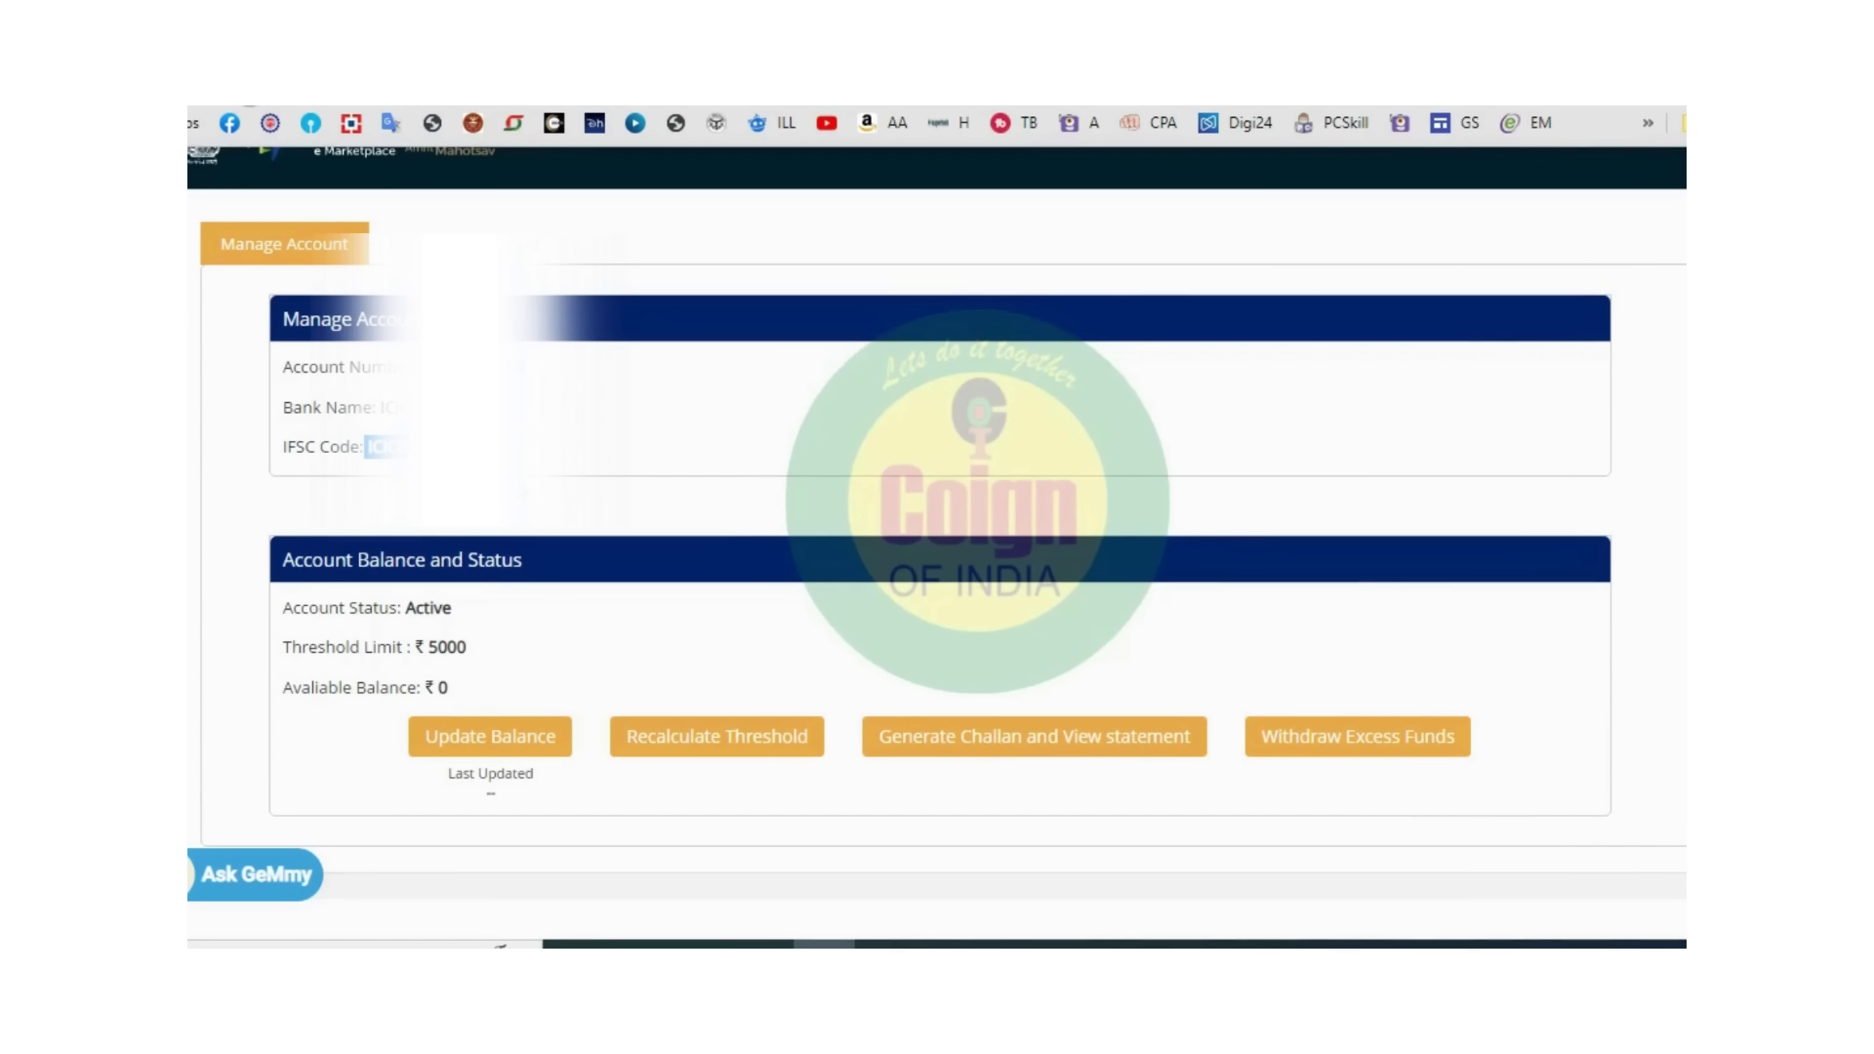
pyautogui.scroll(-2, 937, 528)
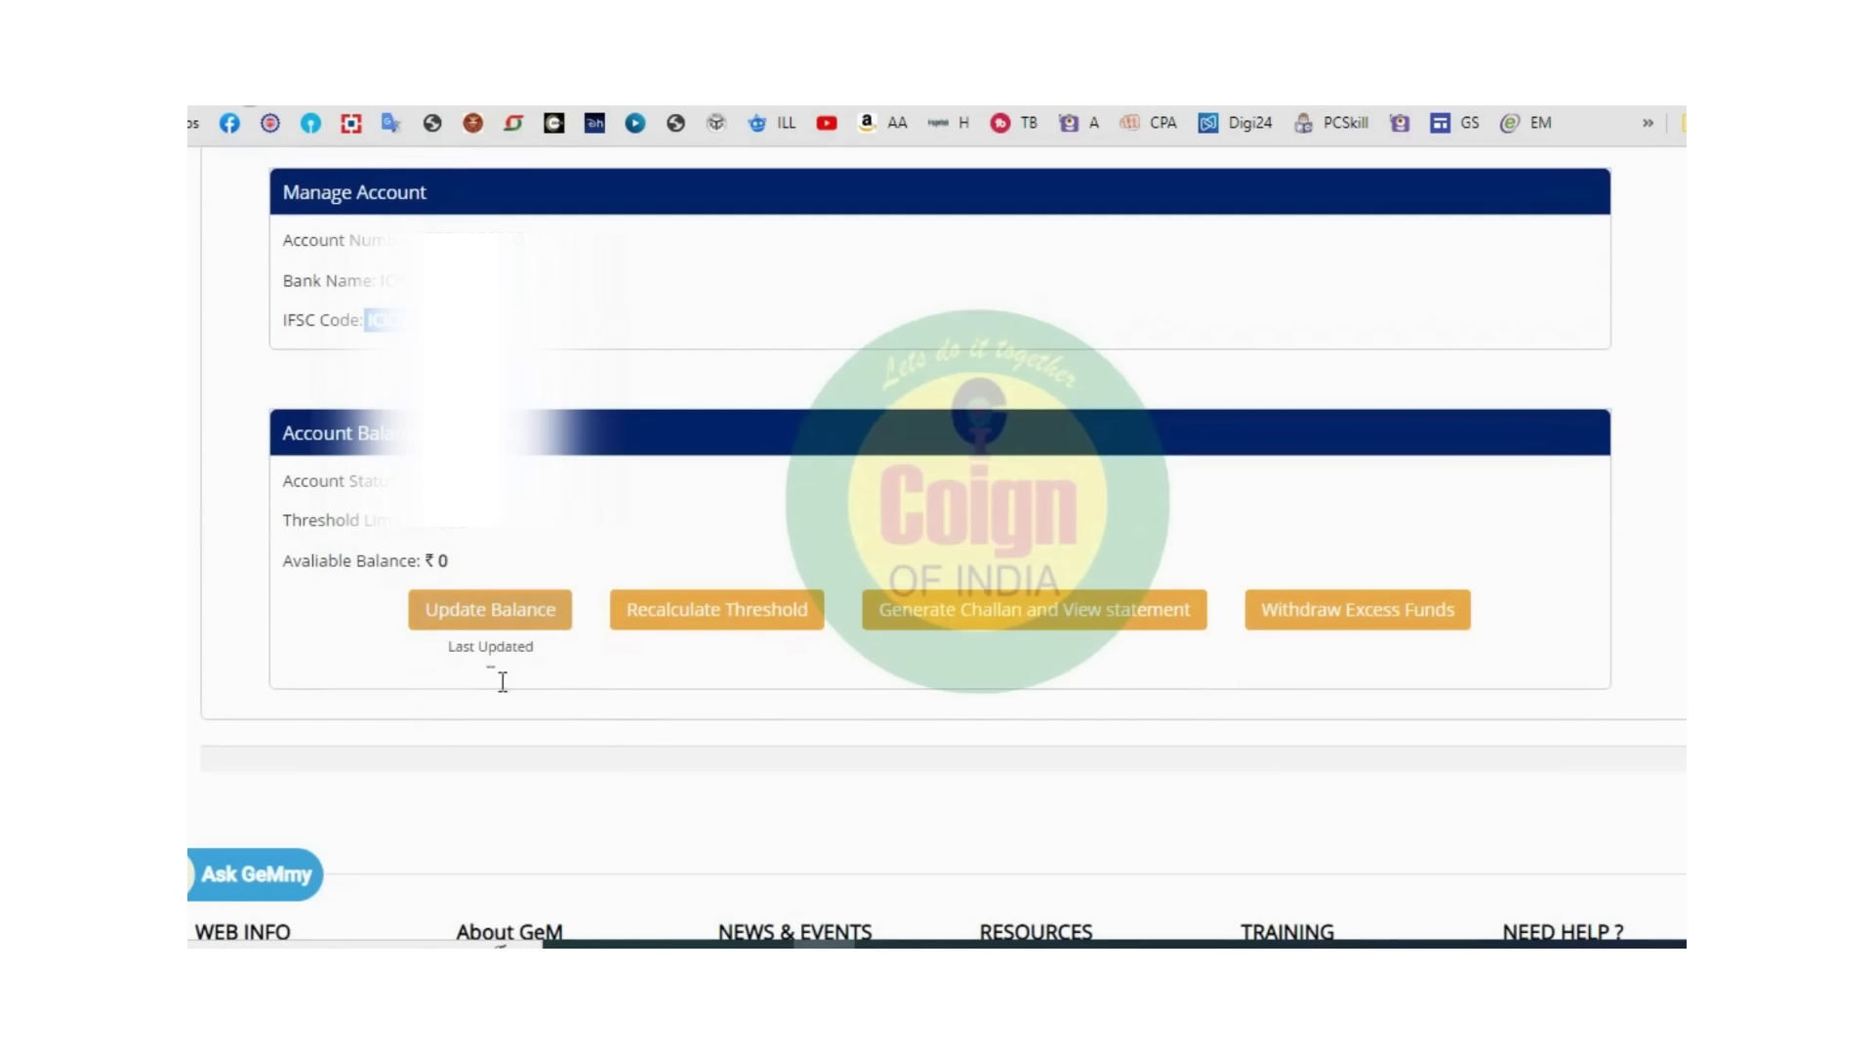
pyautogui.click(430, 606)
pyautogui.scroll(3, 959, 654)
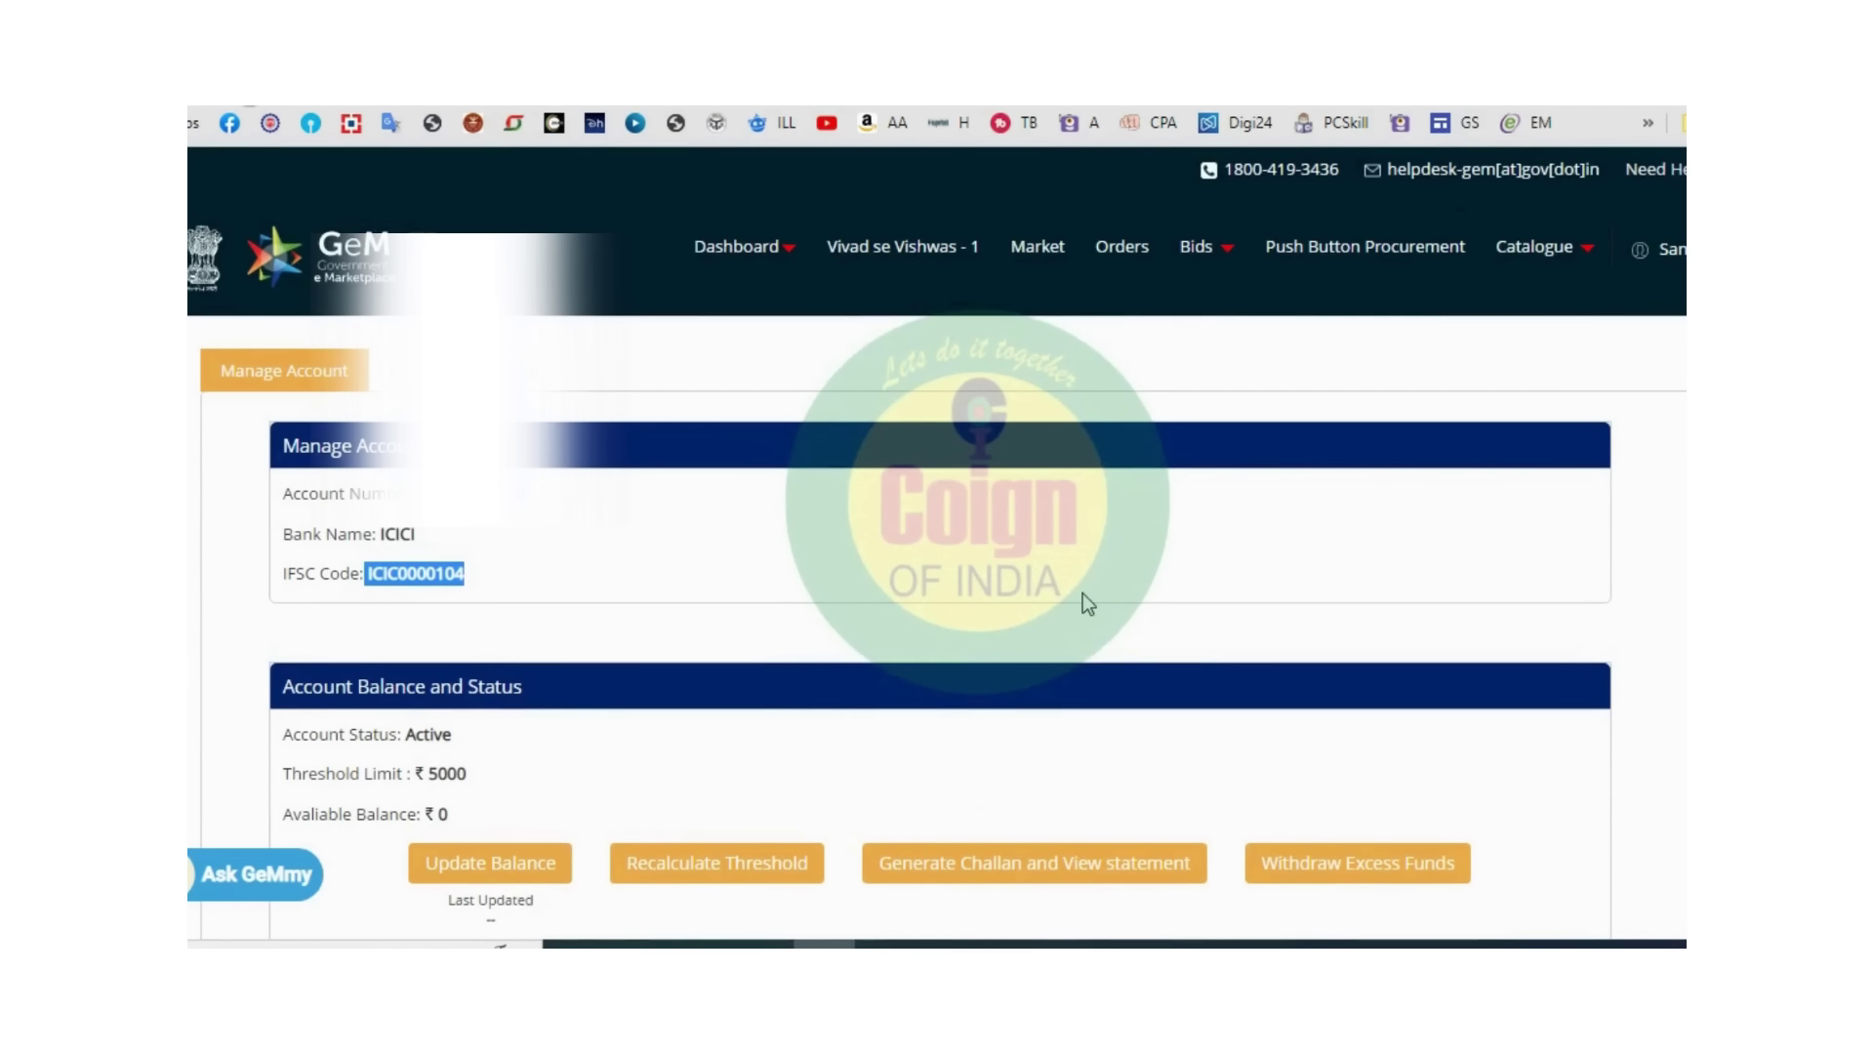
# - Open the List of Bids page and look over the listing
pyautogui.moveTo(1230, 251)
pyautogui.click(1128, 310)
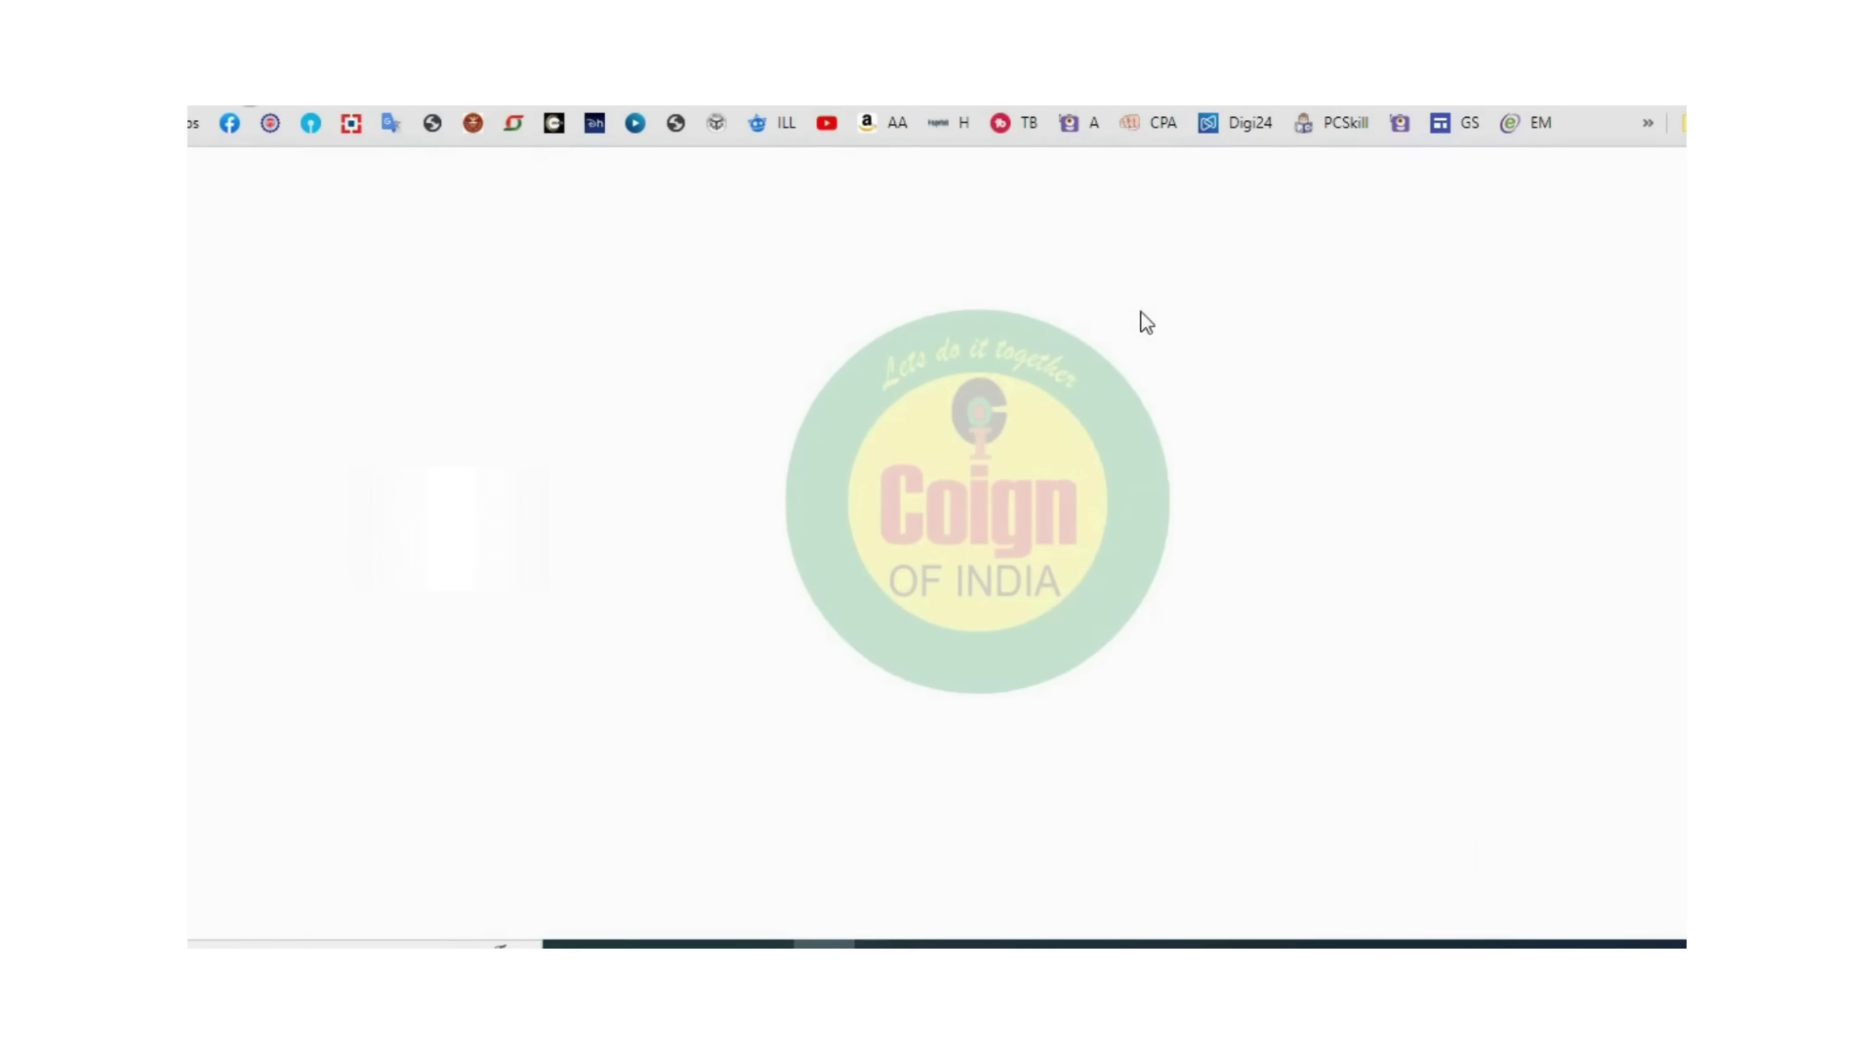
pyautogui.scroll(-4, 1138, 526)
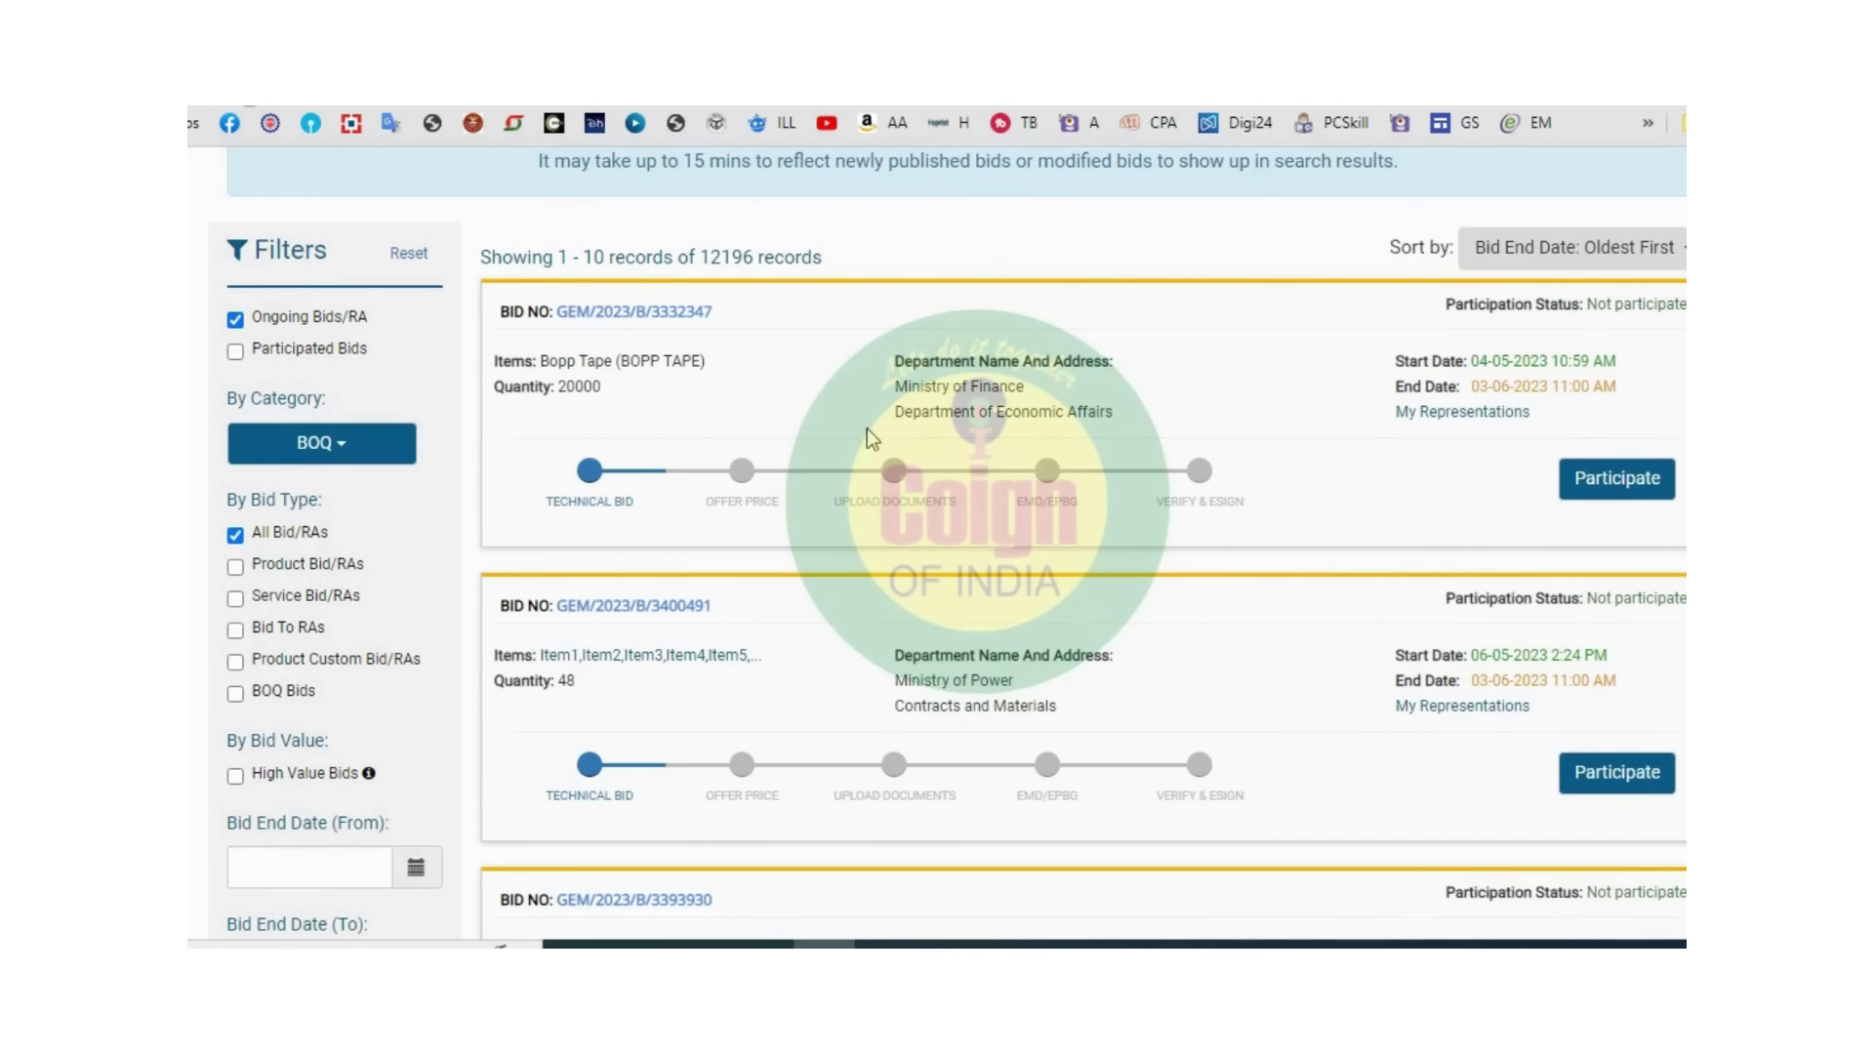
pyautogui.scroll(3, 867, 430)
pyautogui.scroll(-2, 869, 429)
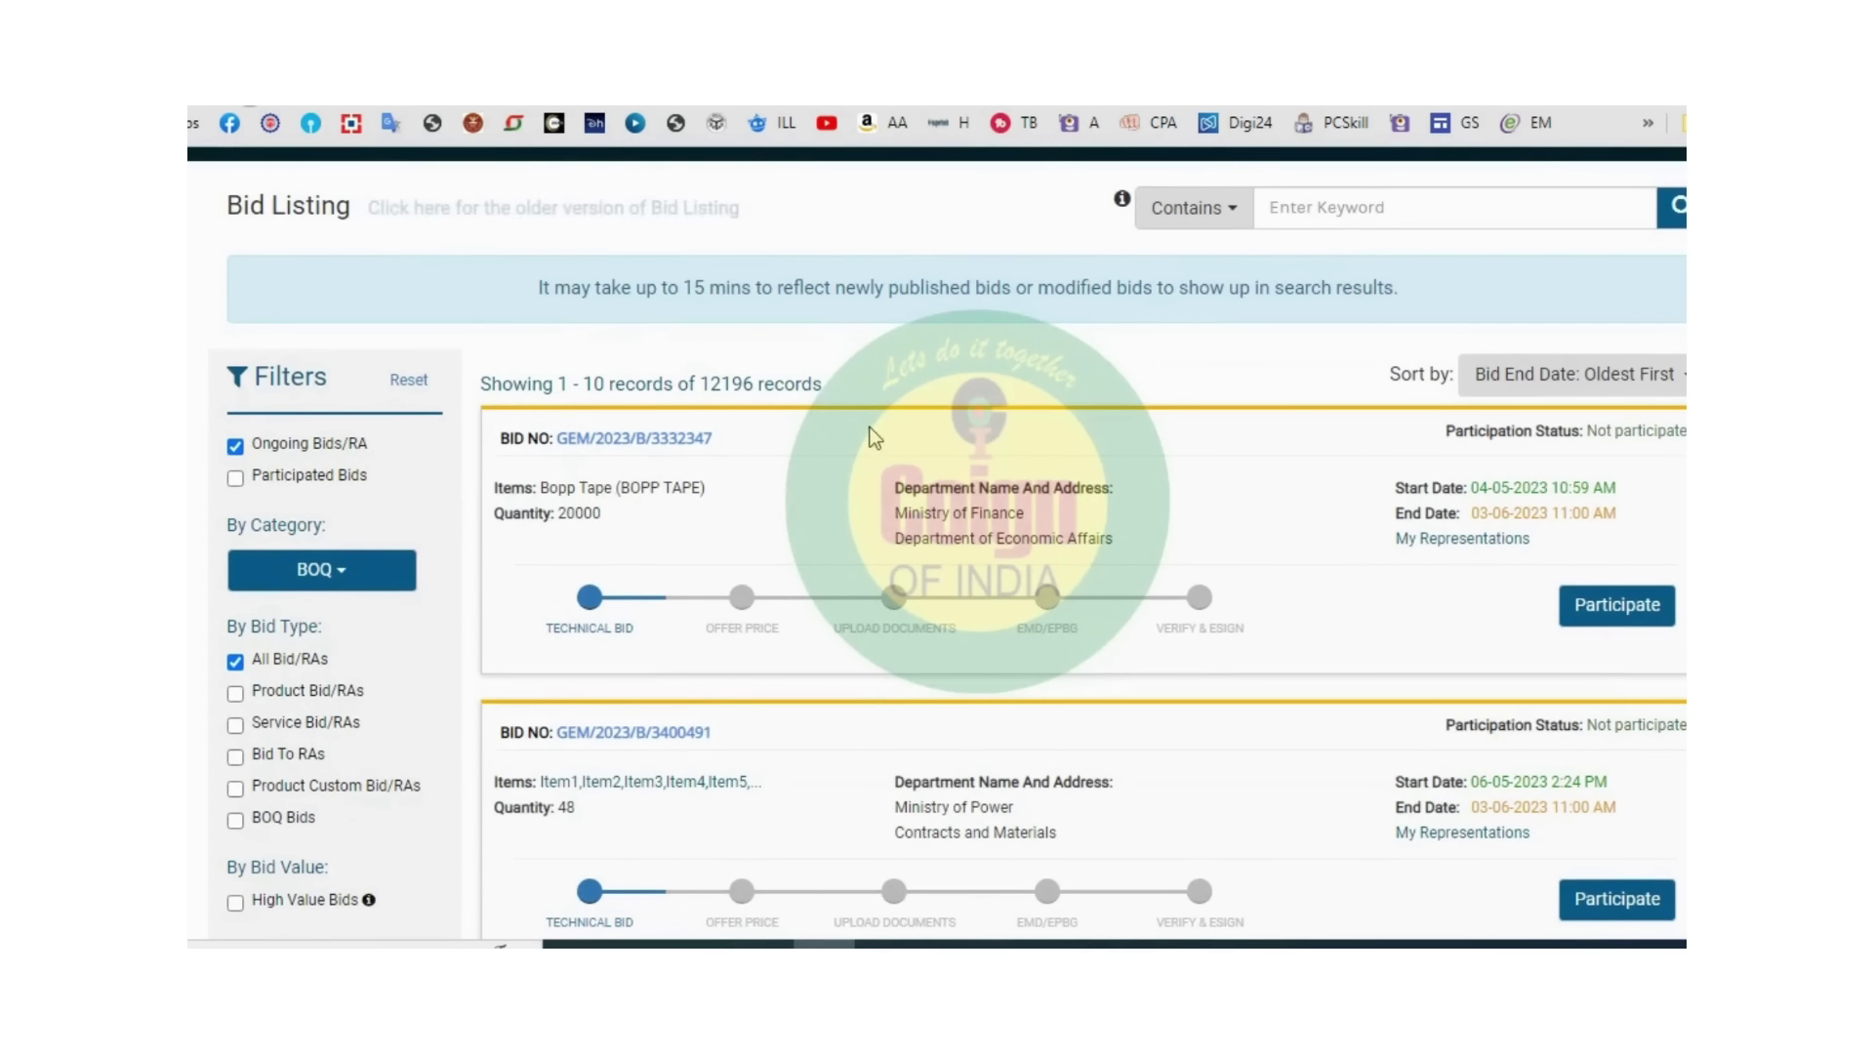
pyautogui.scroll(2, 1205, 593)
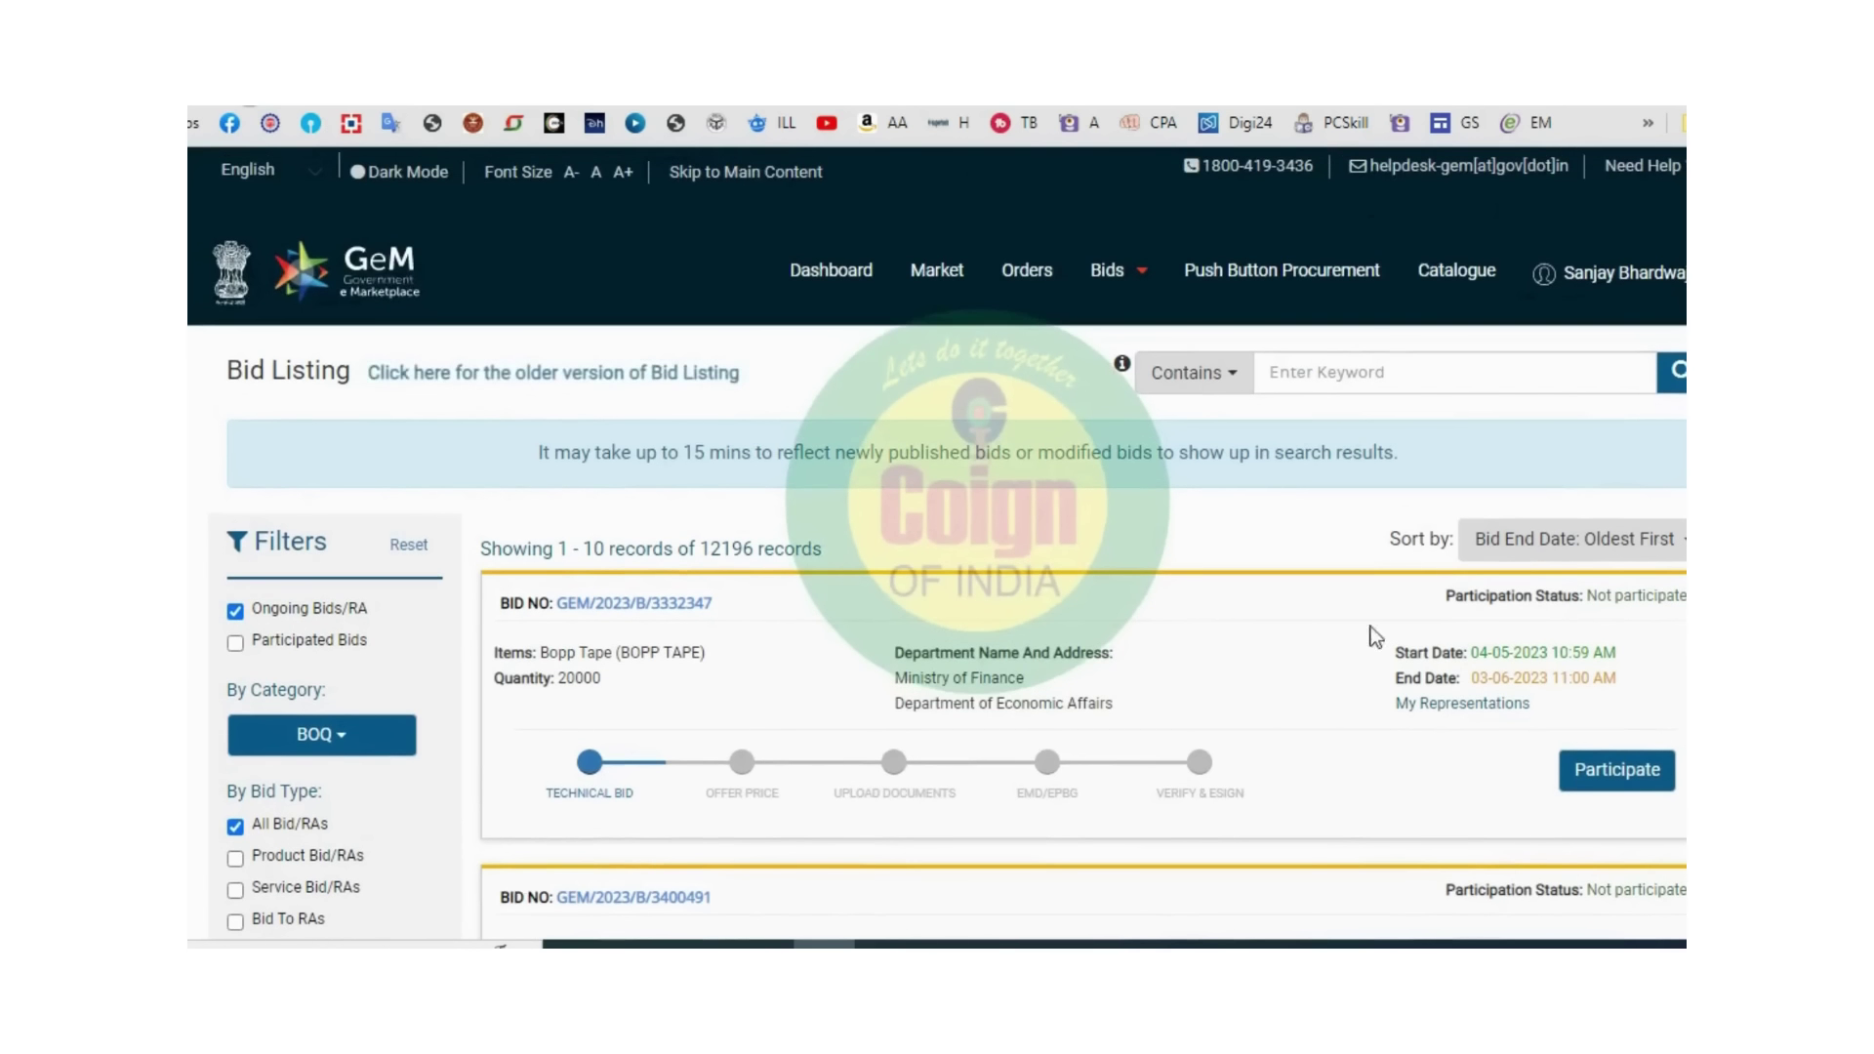
# - Switch to the older bid listing, show Ongoing Bids, and open Advanced Search
pyautogui.click(549, 375)
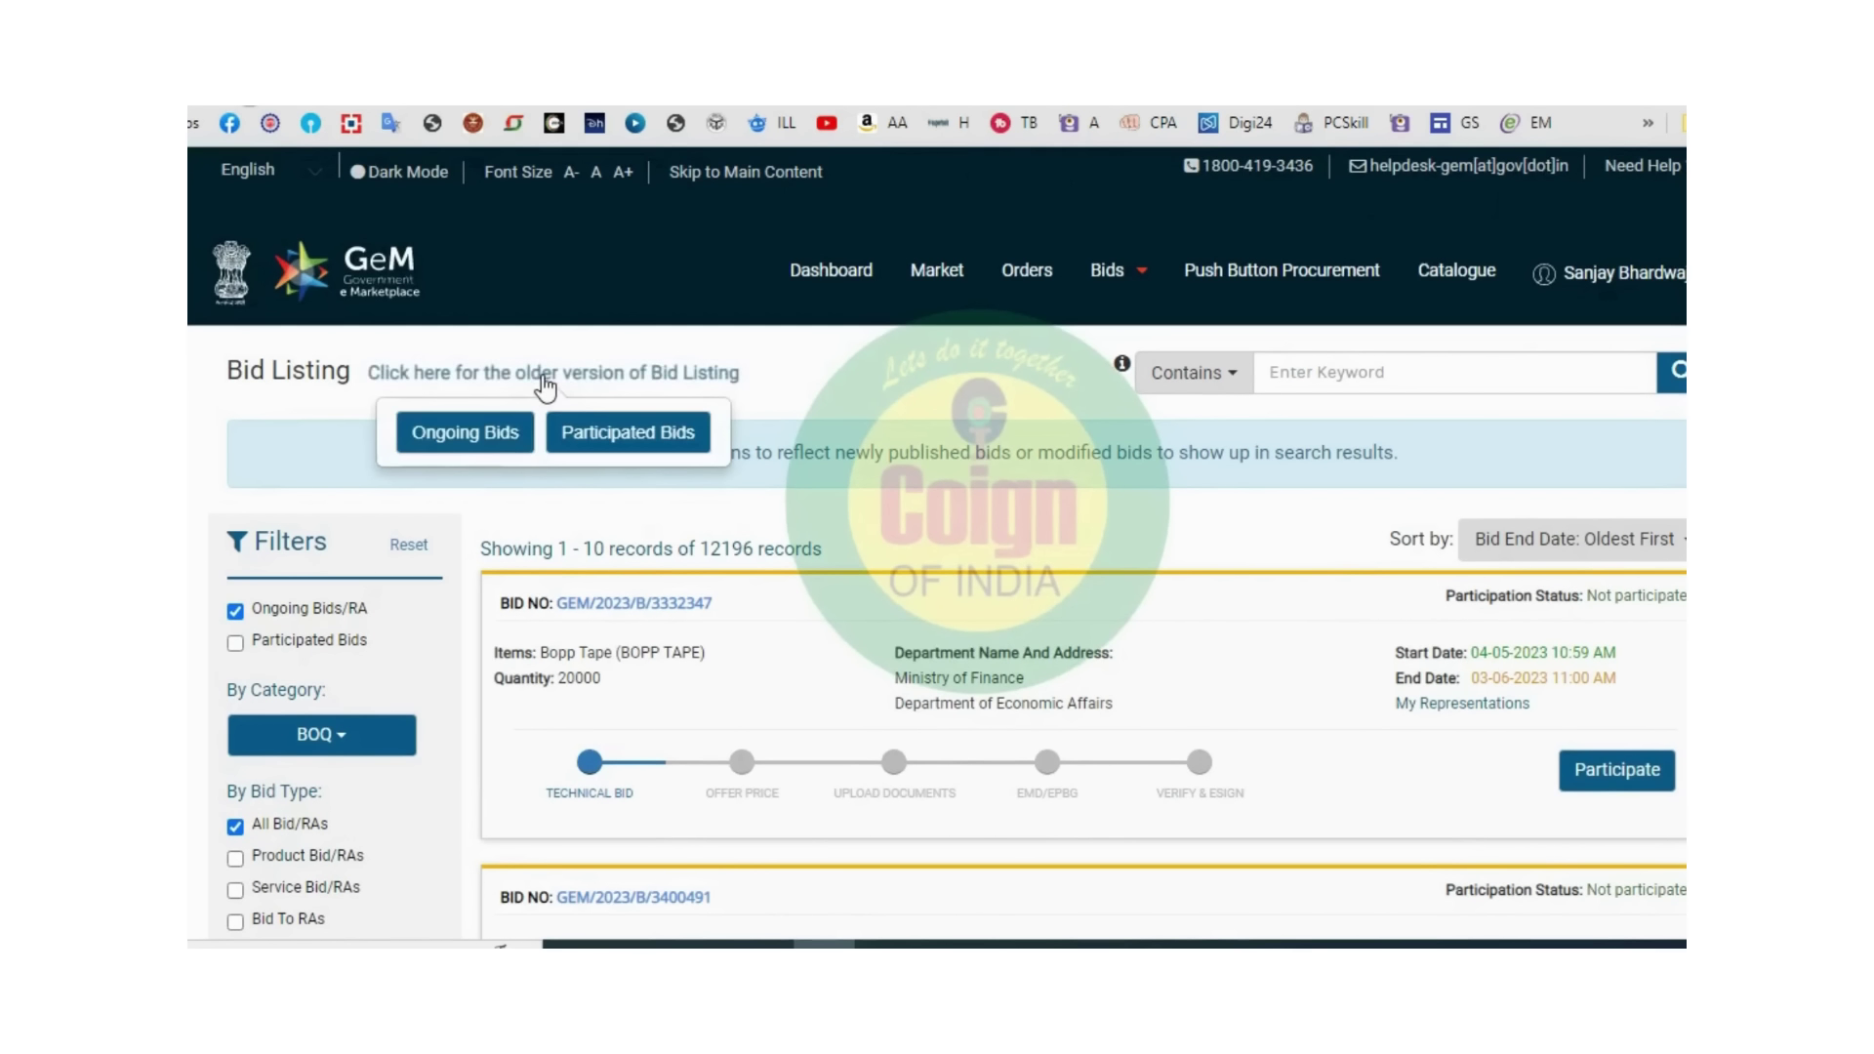
pyautogui.click(474, 448)
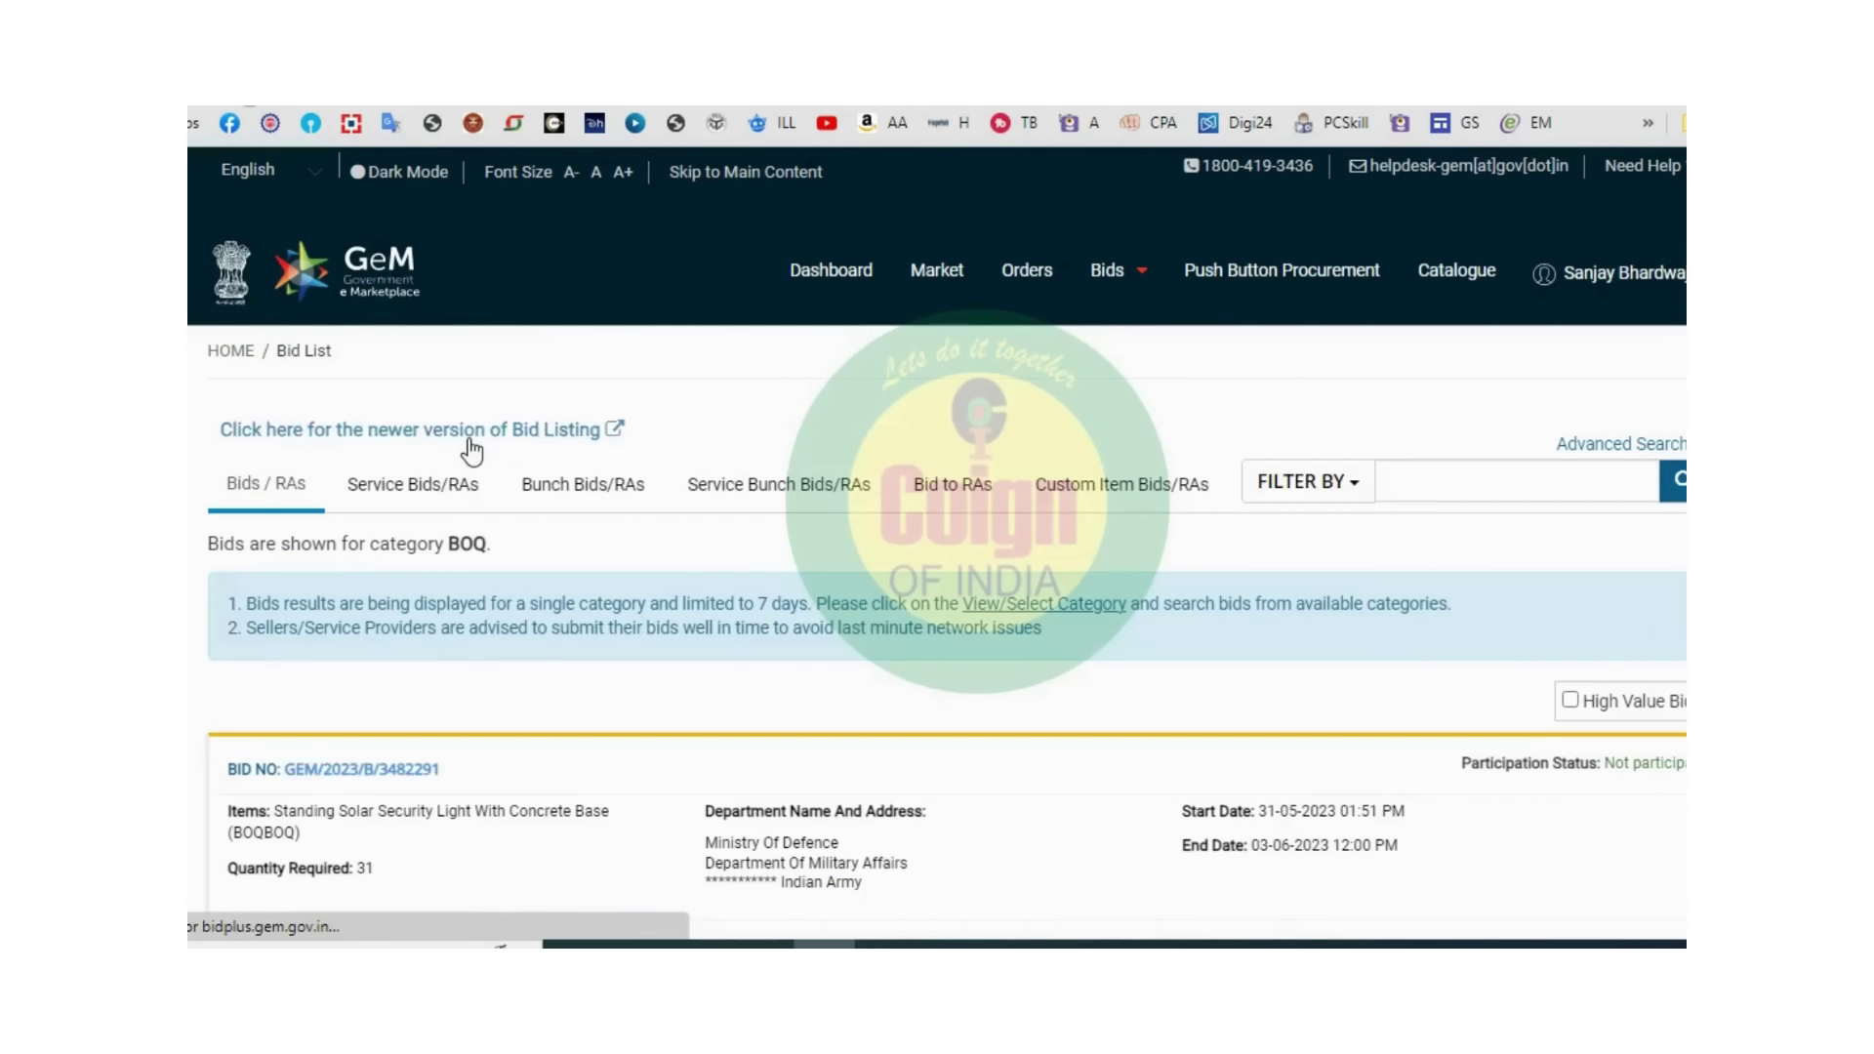
pyautogui.scroll(-3, 809, 570)
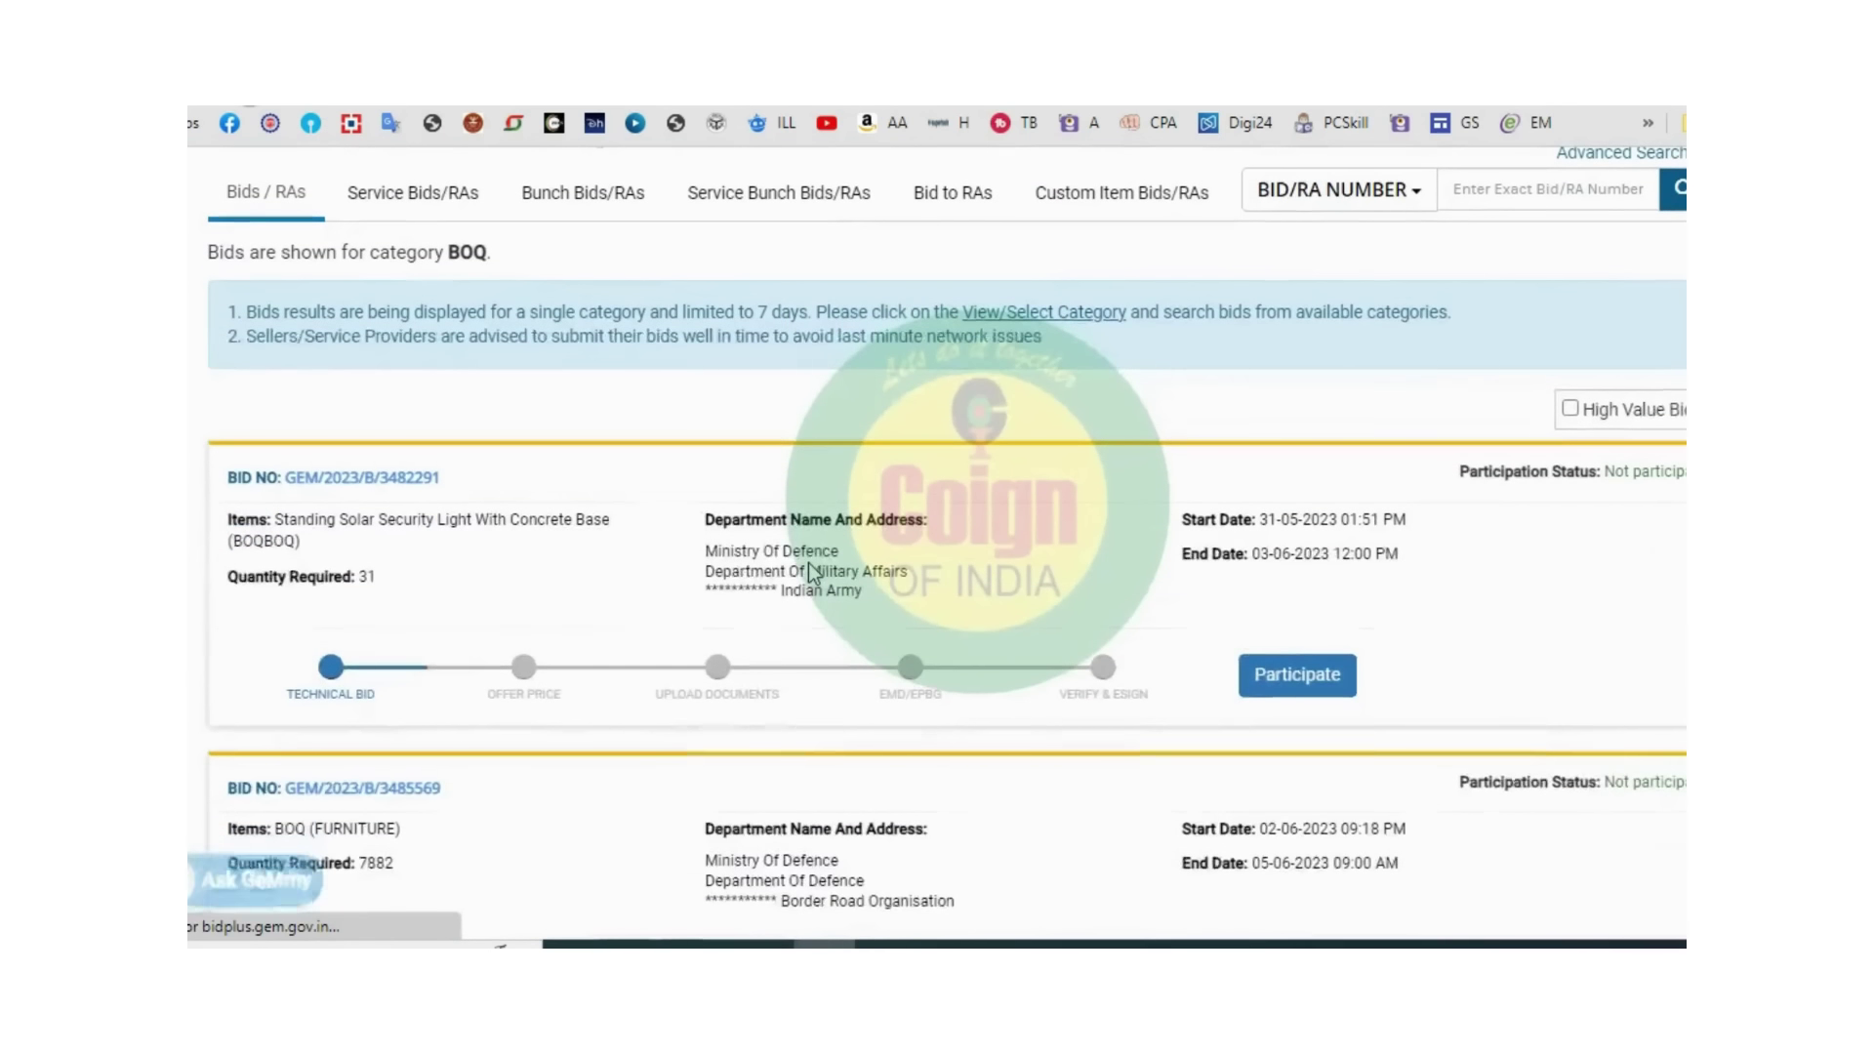
pyautogui.scroll(-2, 809, 566)
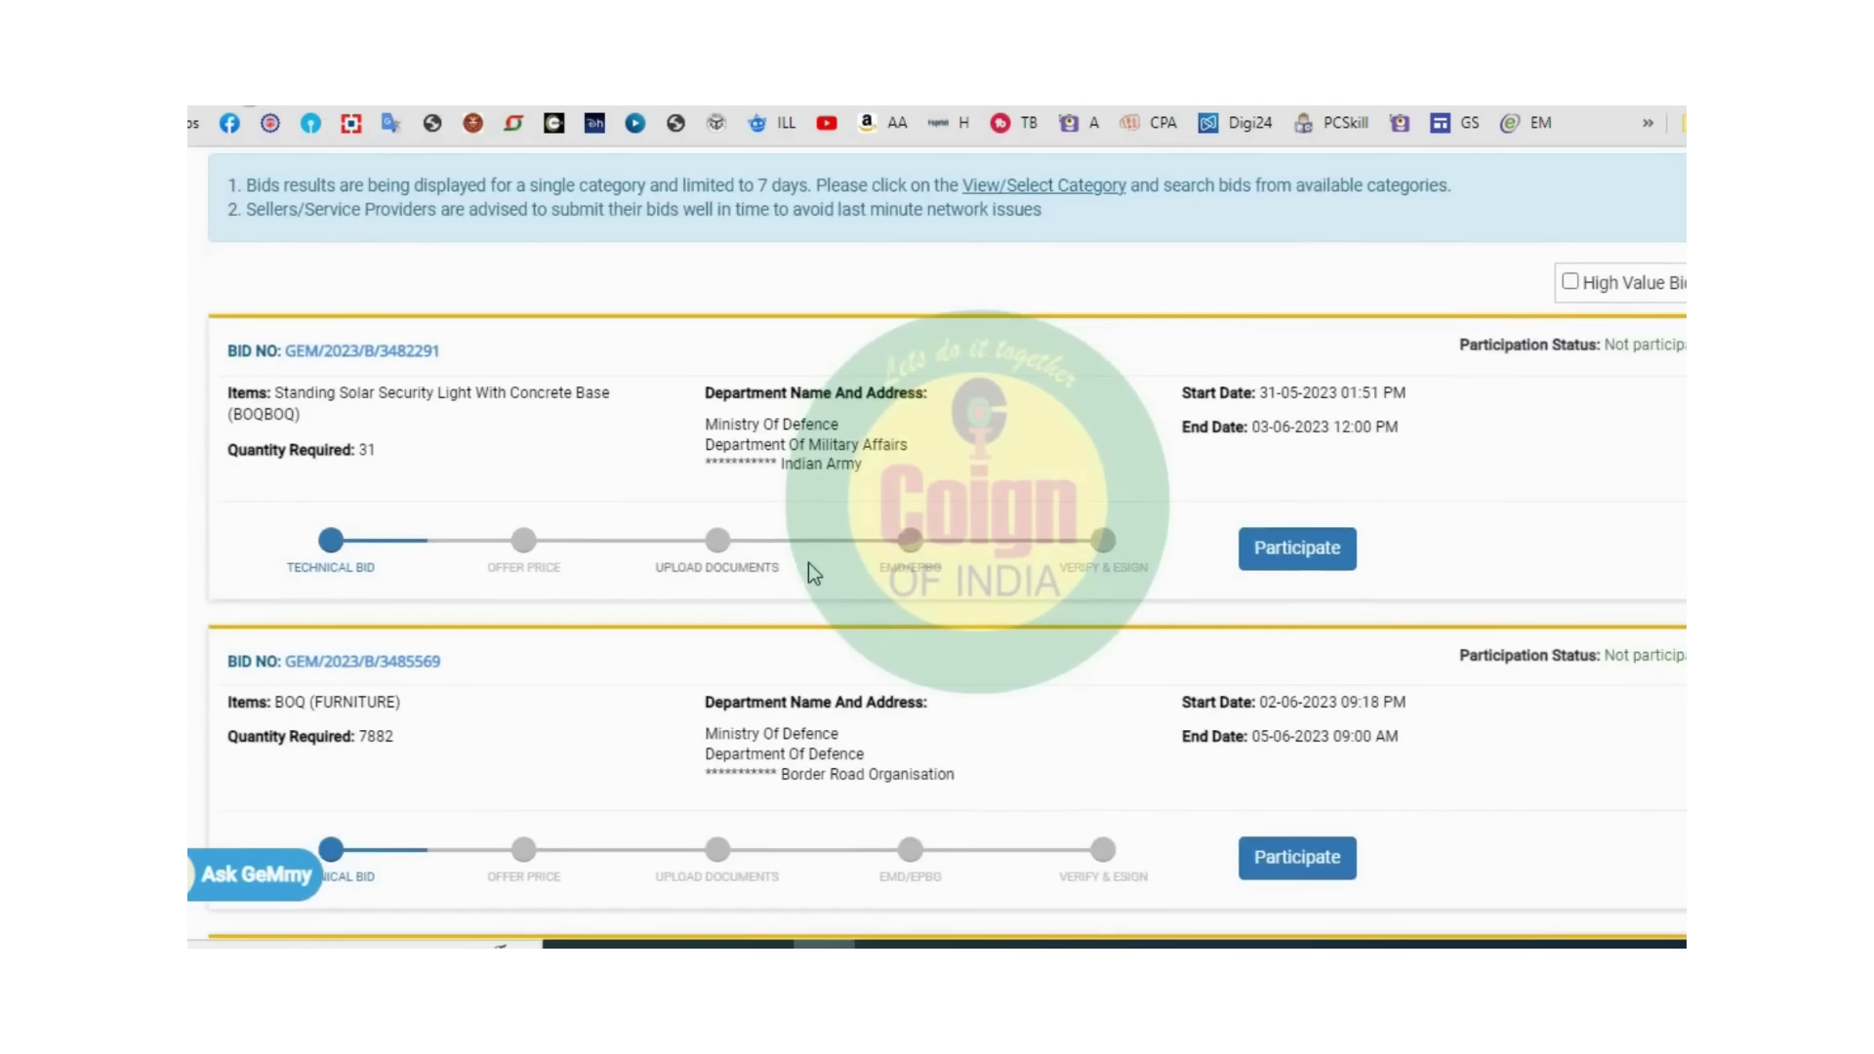
pyautogui.scroll(5, 807, 567)
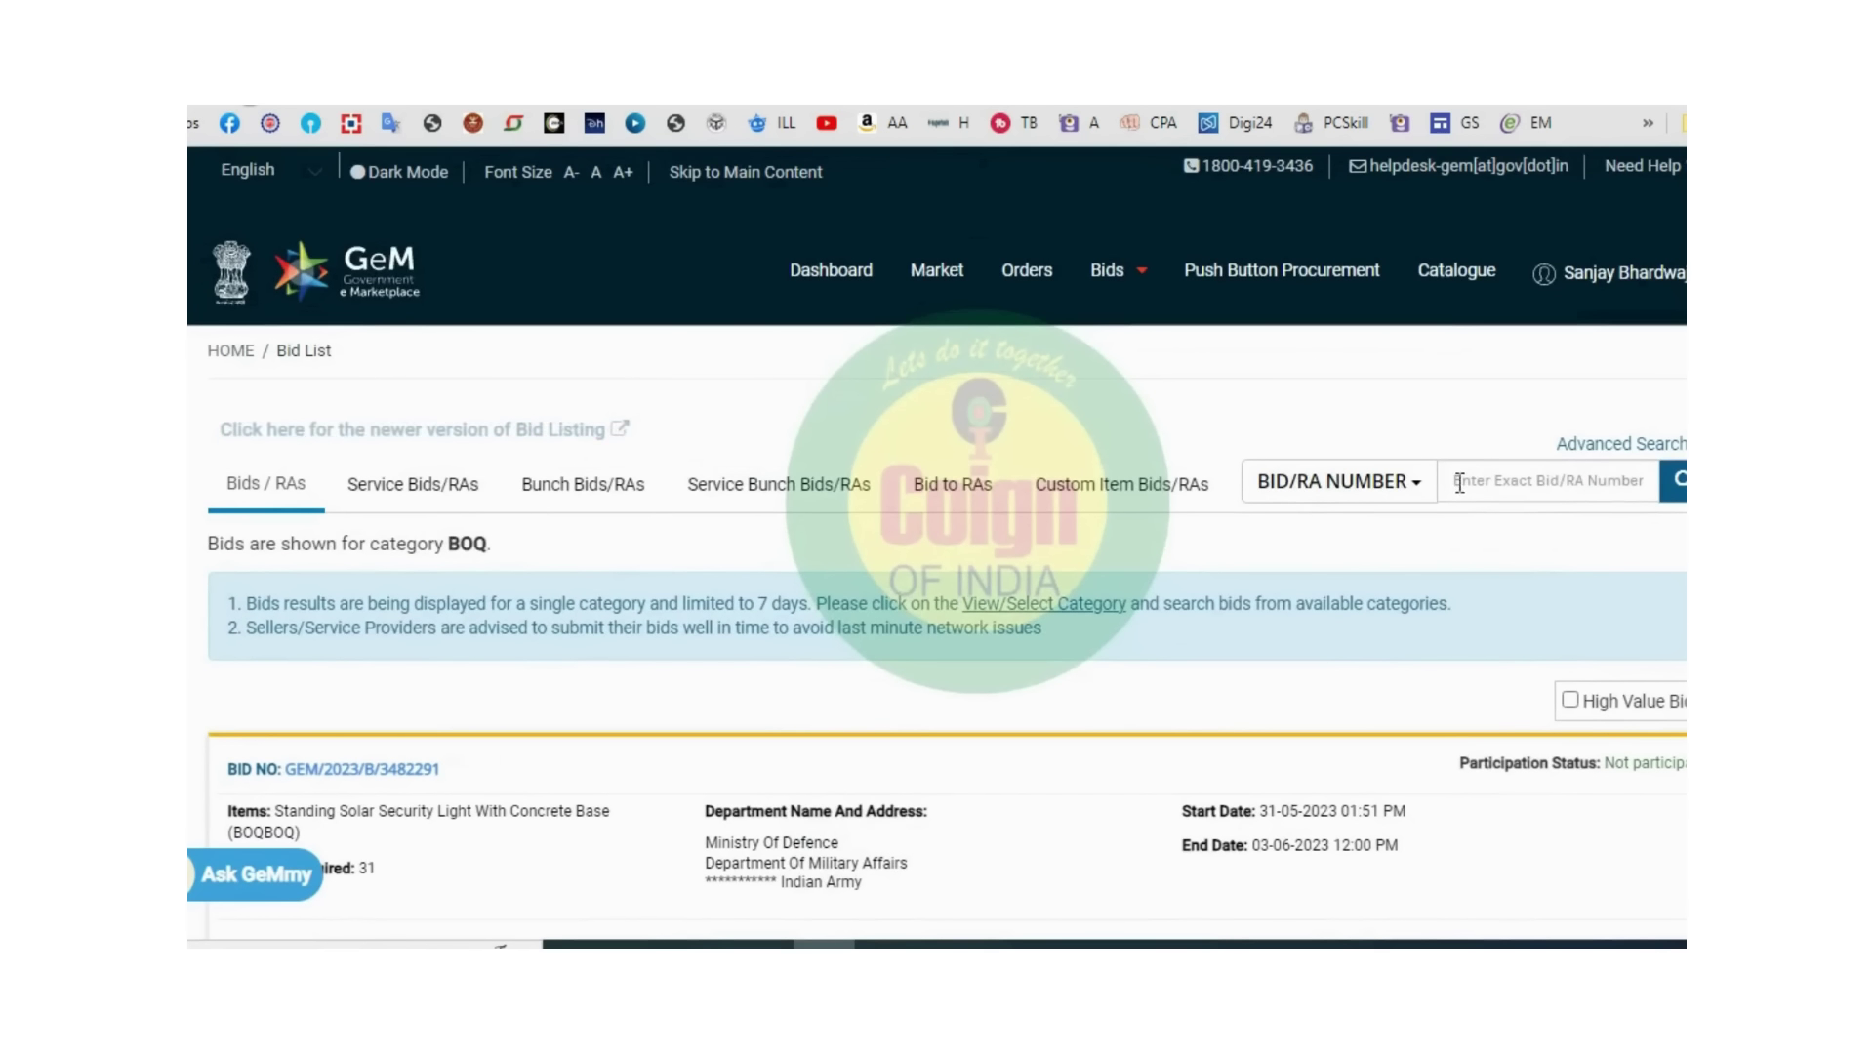
pyautogui.click(1591, 445)
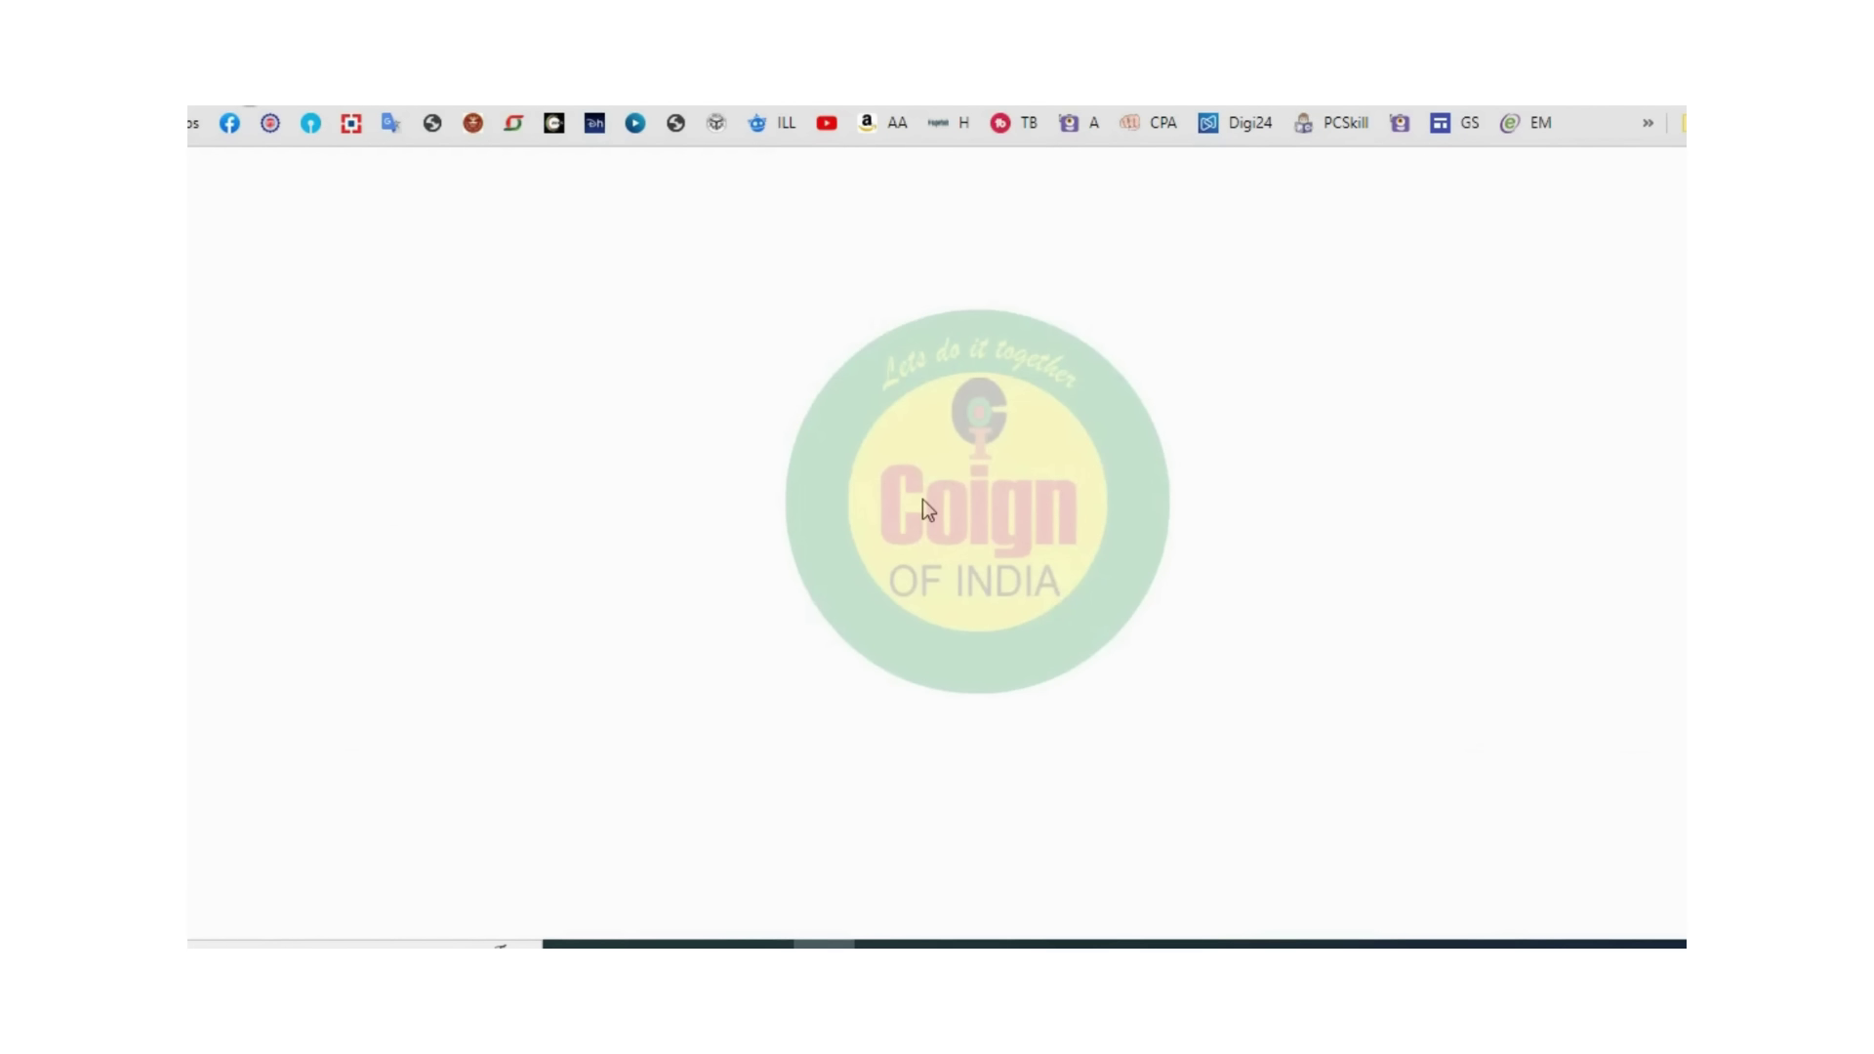
# - Set the ministry to PMO and organization to Nuclear Power Corporation of India Limited
pyautogui.scroll(-1, 922, 502)
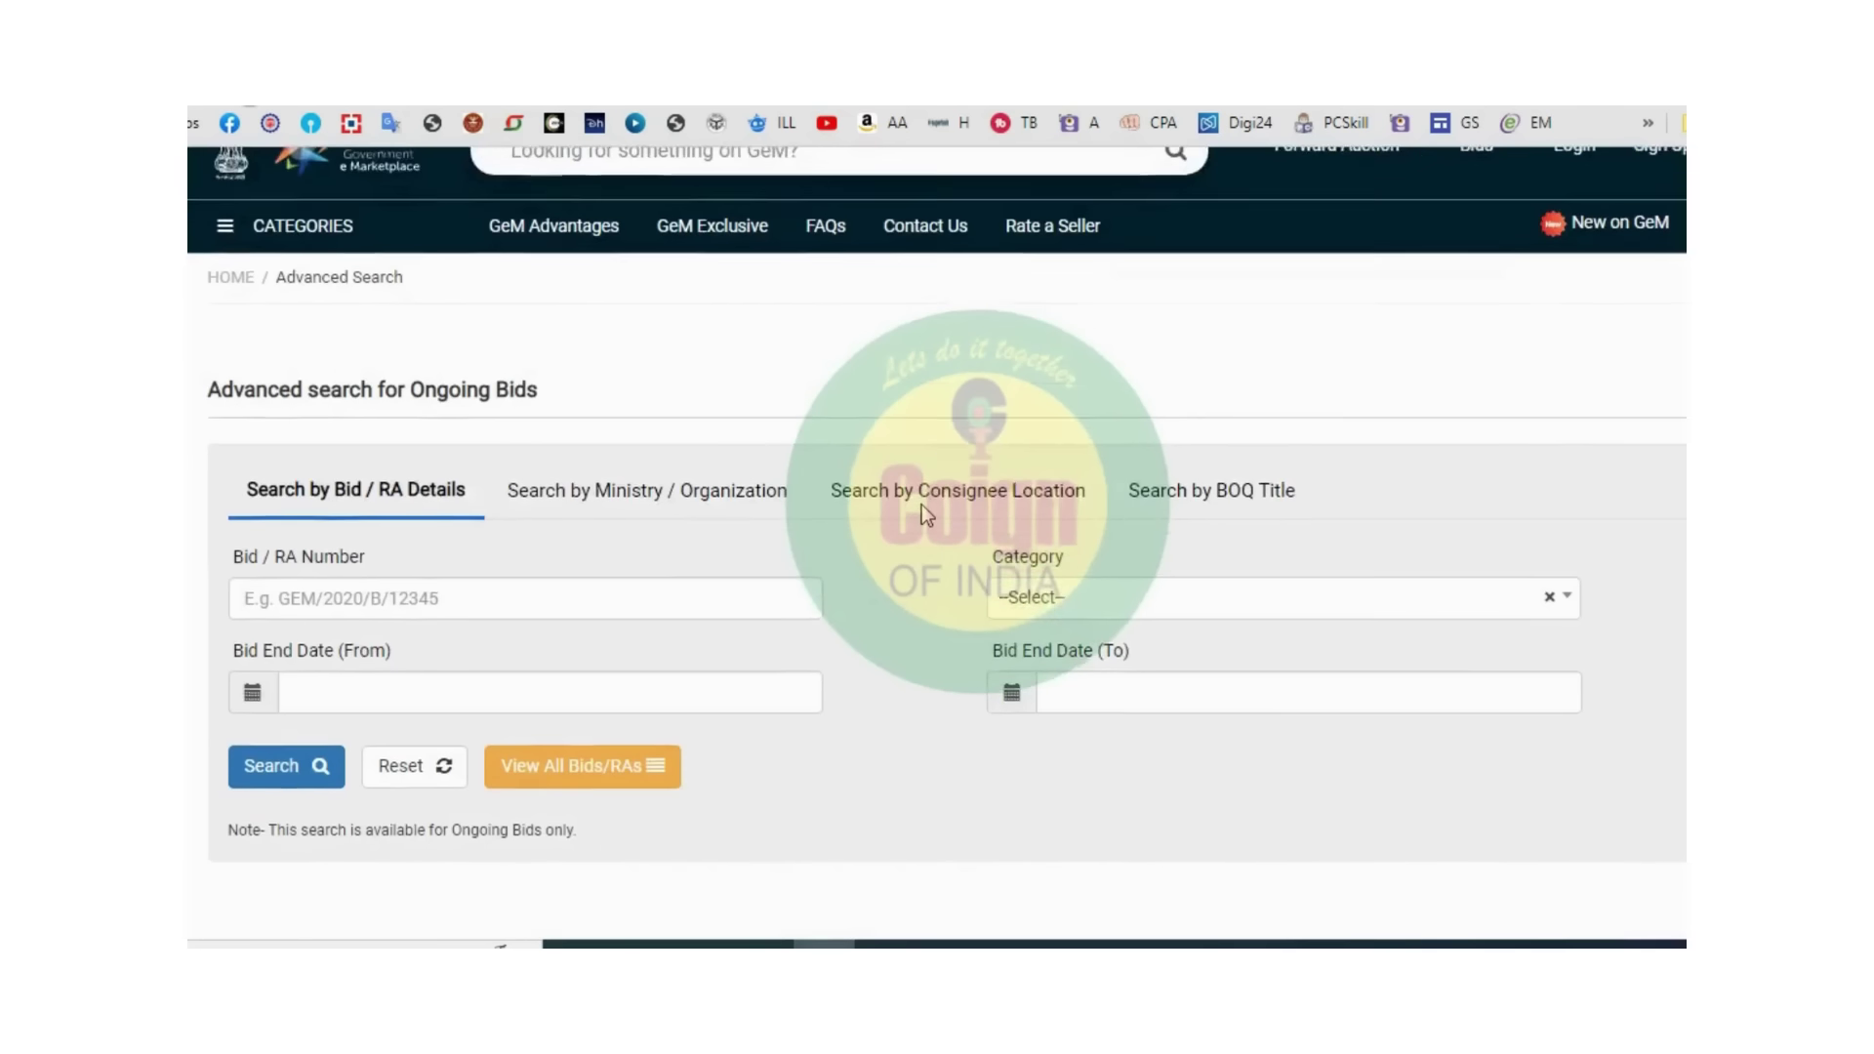
pyautogui.scroll(-1, 922, 505)
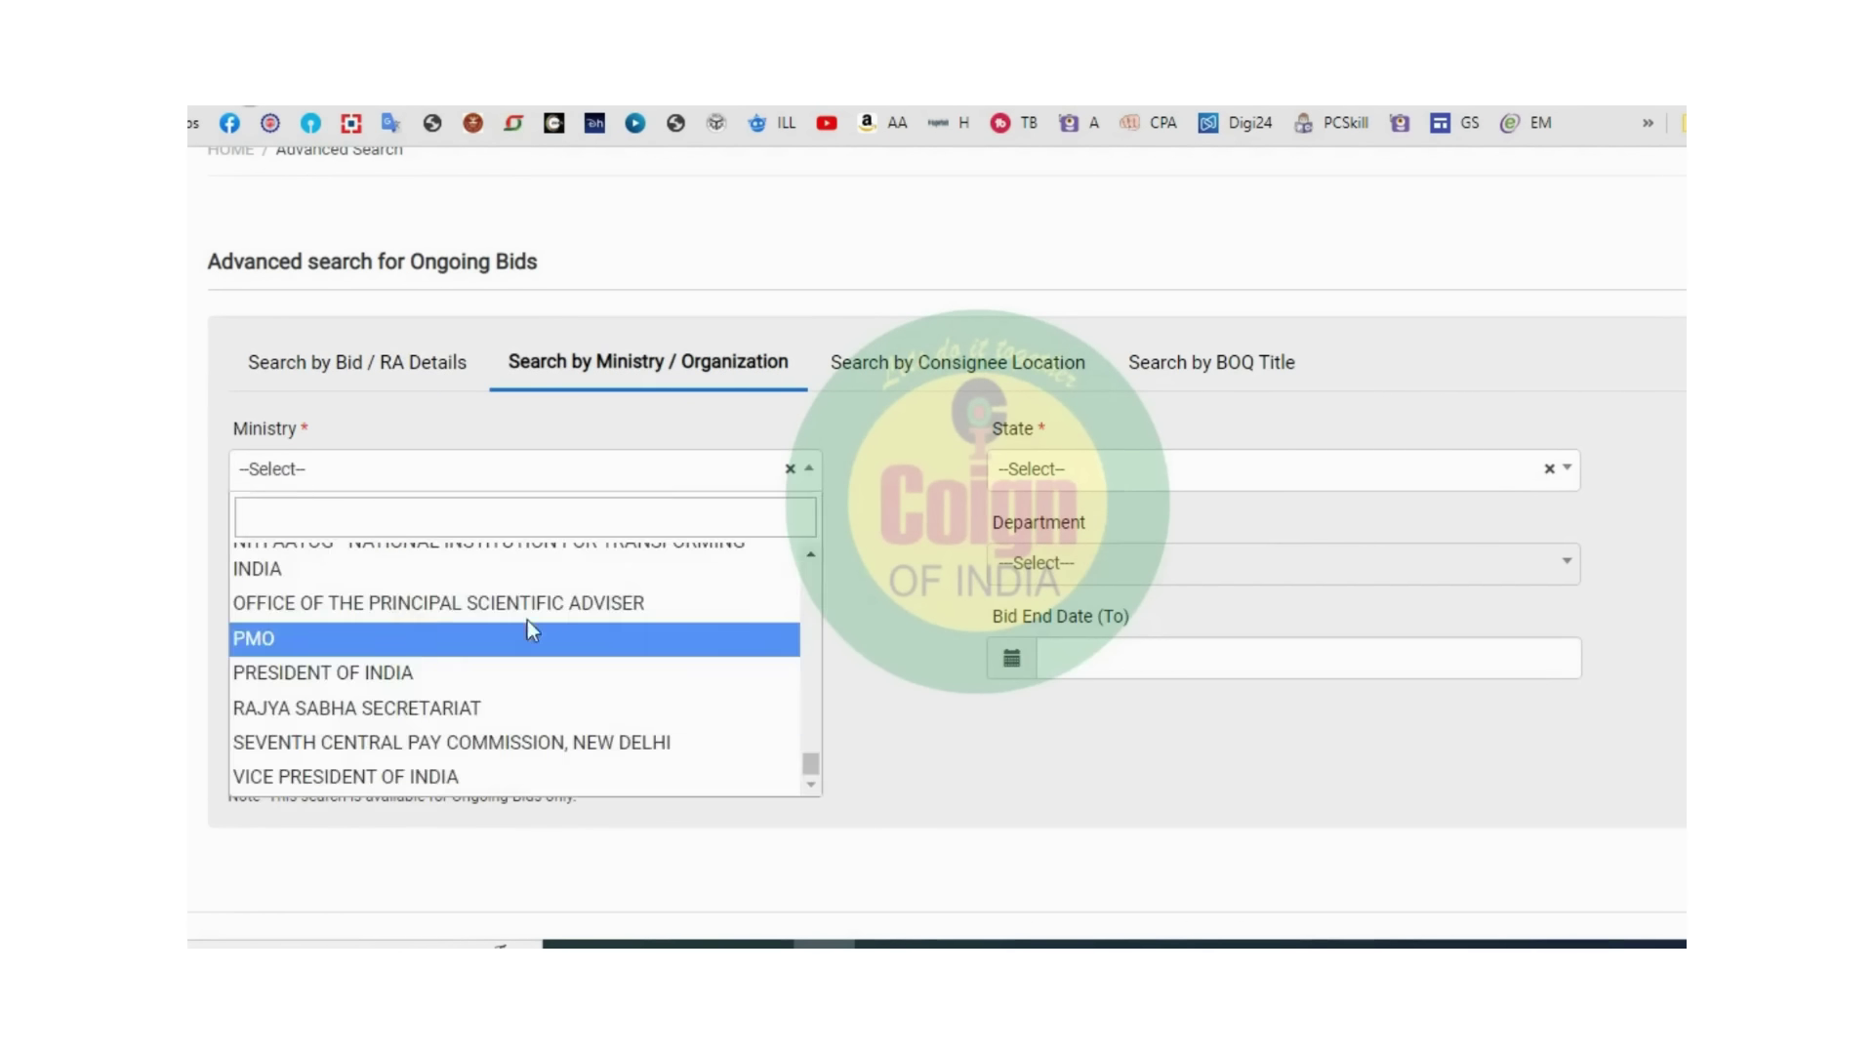
pyautogui.click(527, 619)
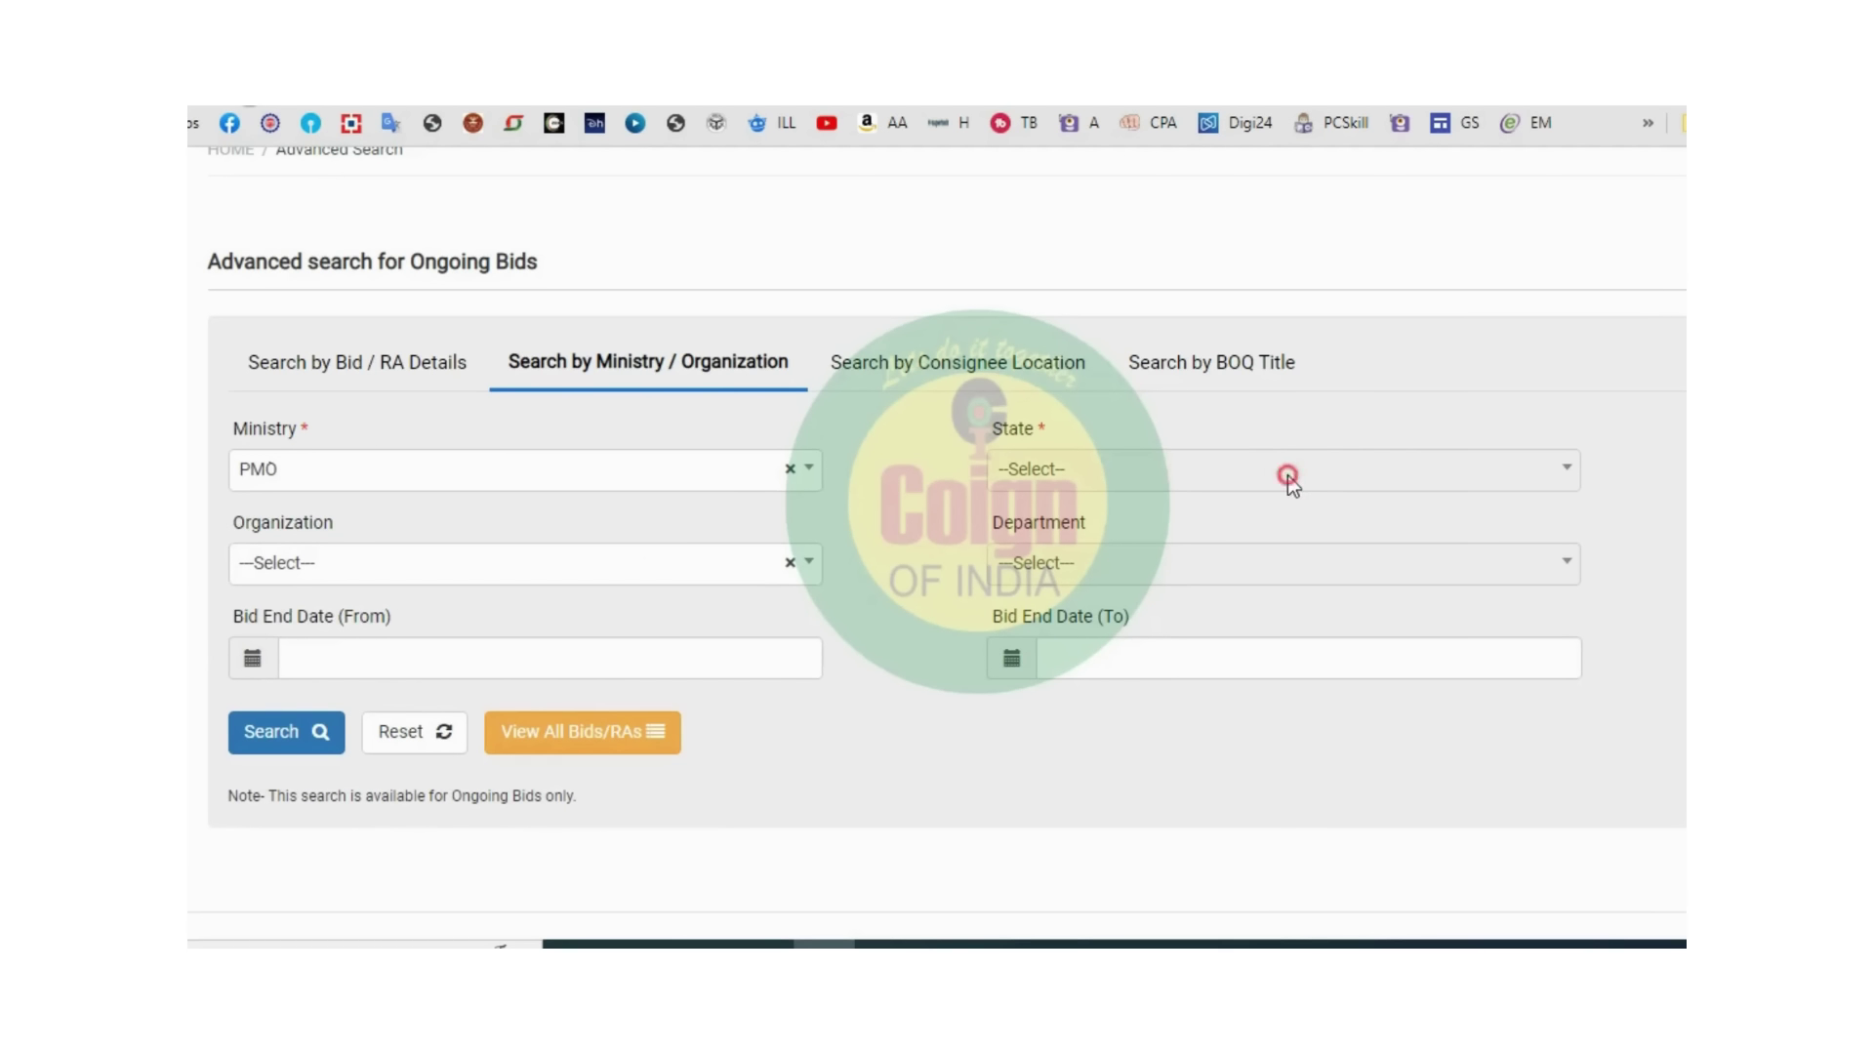
pyautogui.click(508, 566)
pyautogui.scroll(-5, 415, 728)
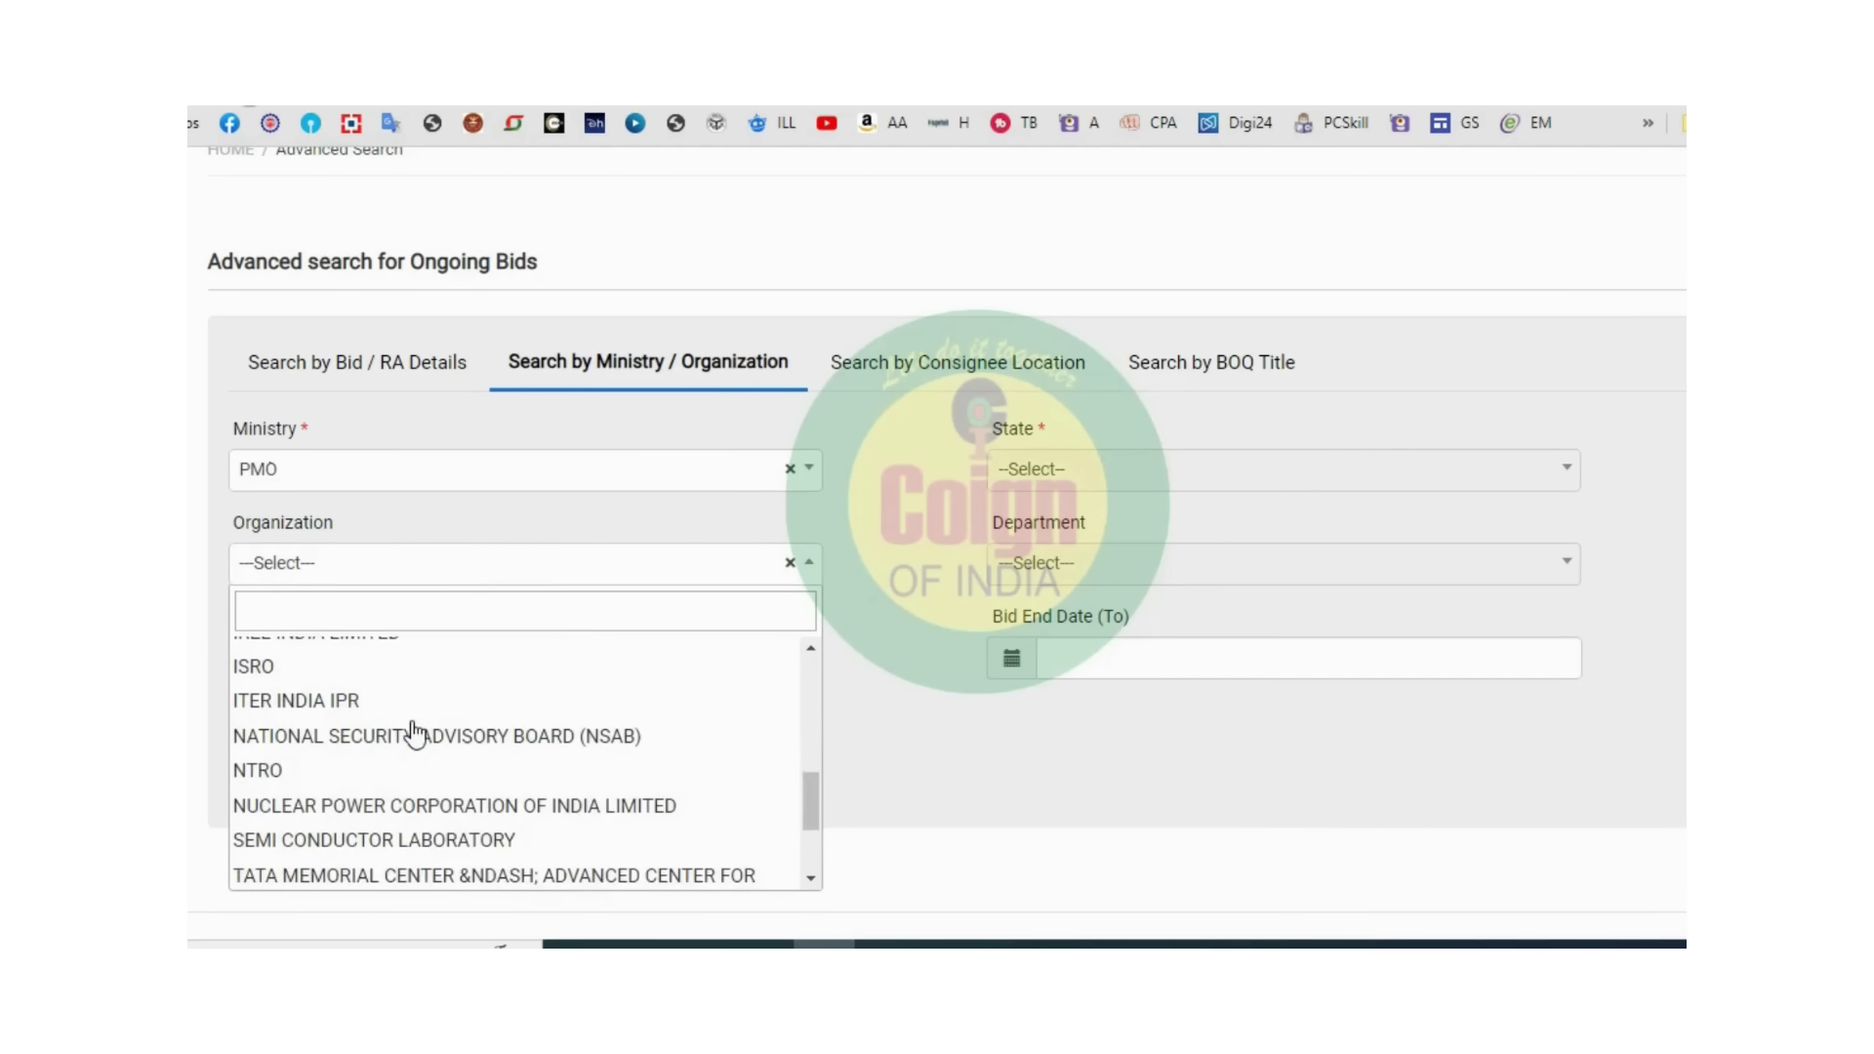
pyautogui.scroll(-5, 415, 732)
pyautogui.scroll(2, 419, 595)
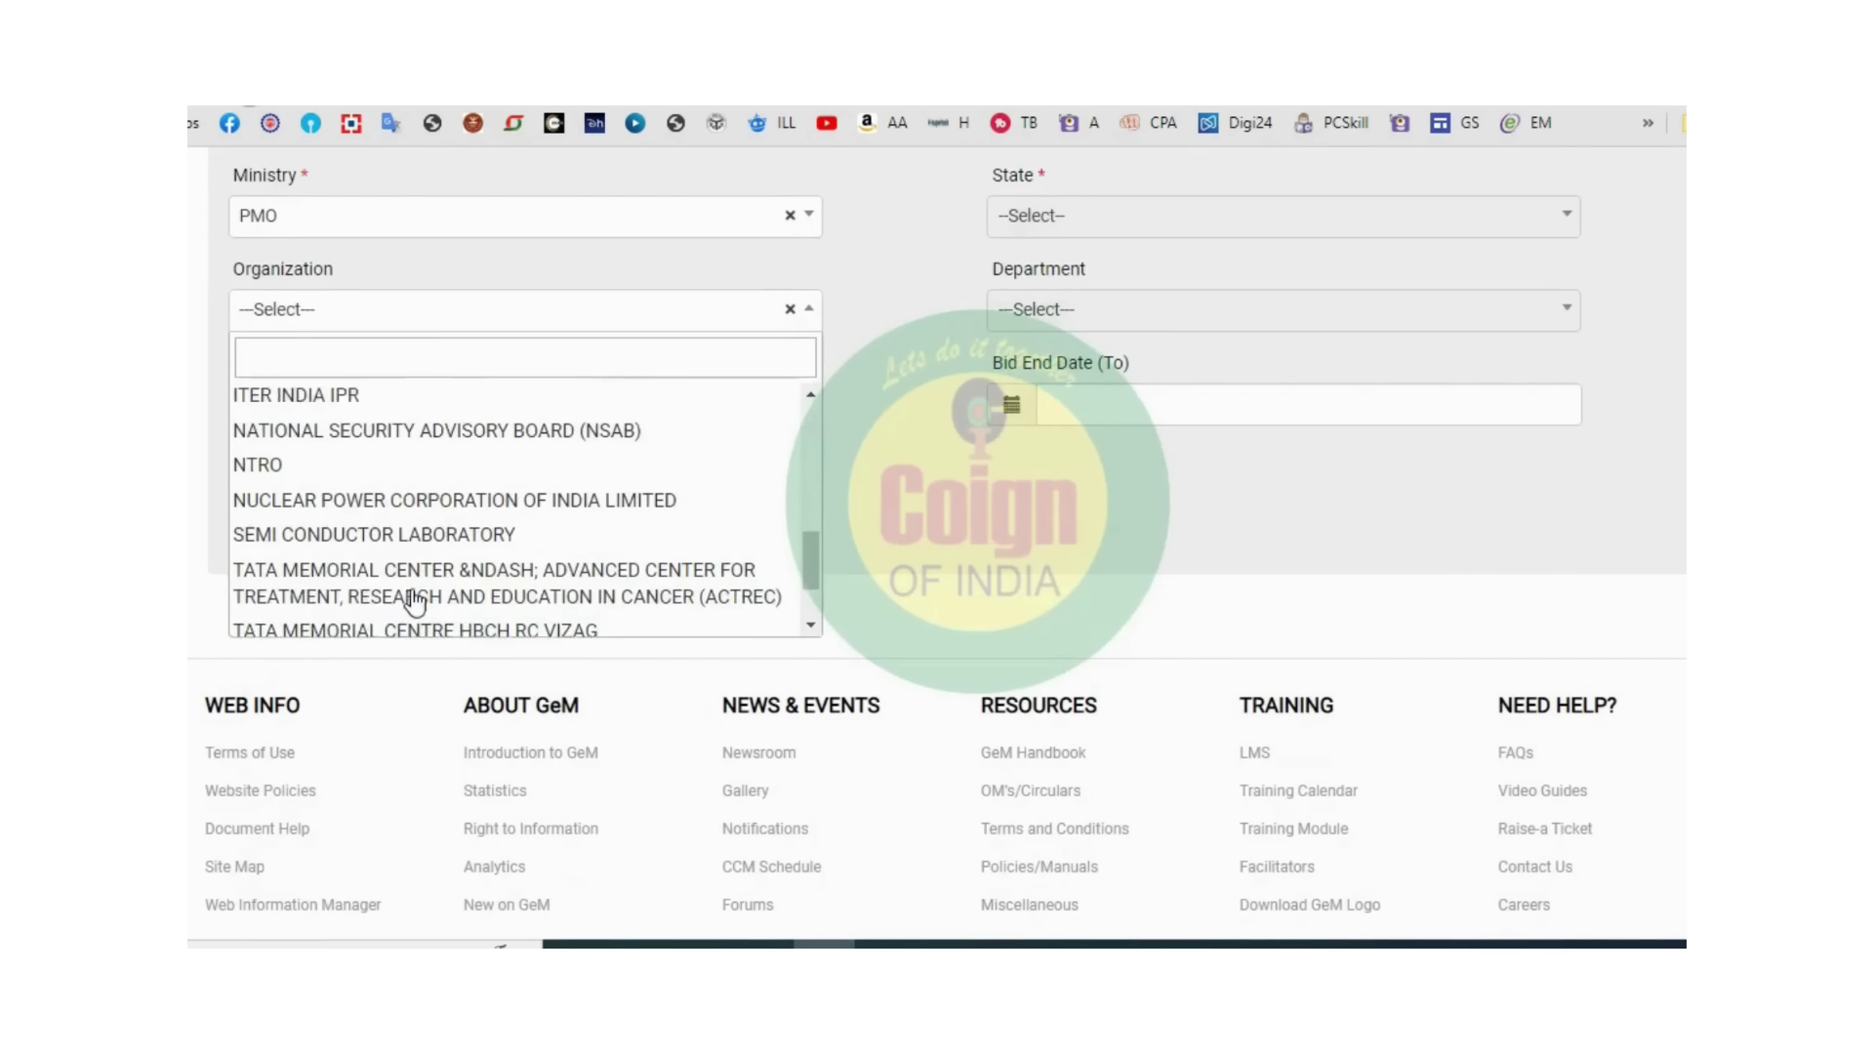
pyautogui.scroll(1, 414, 589)
pyautogui.click(469, 681)
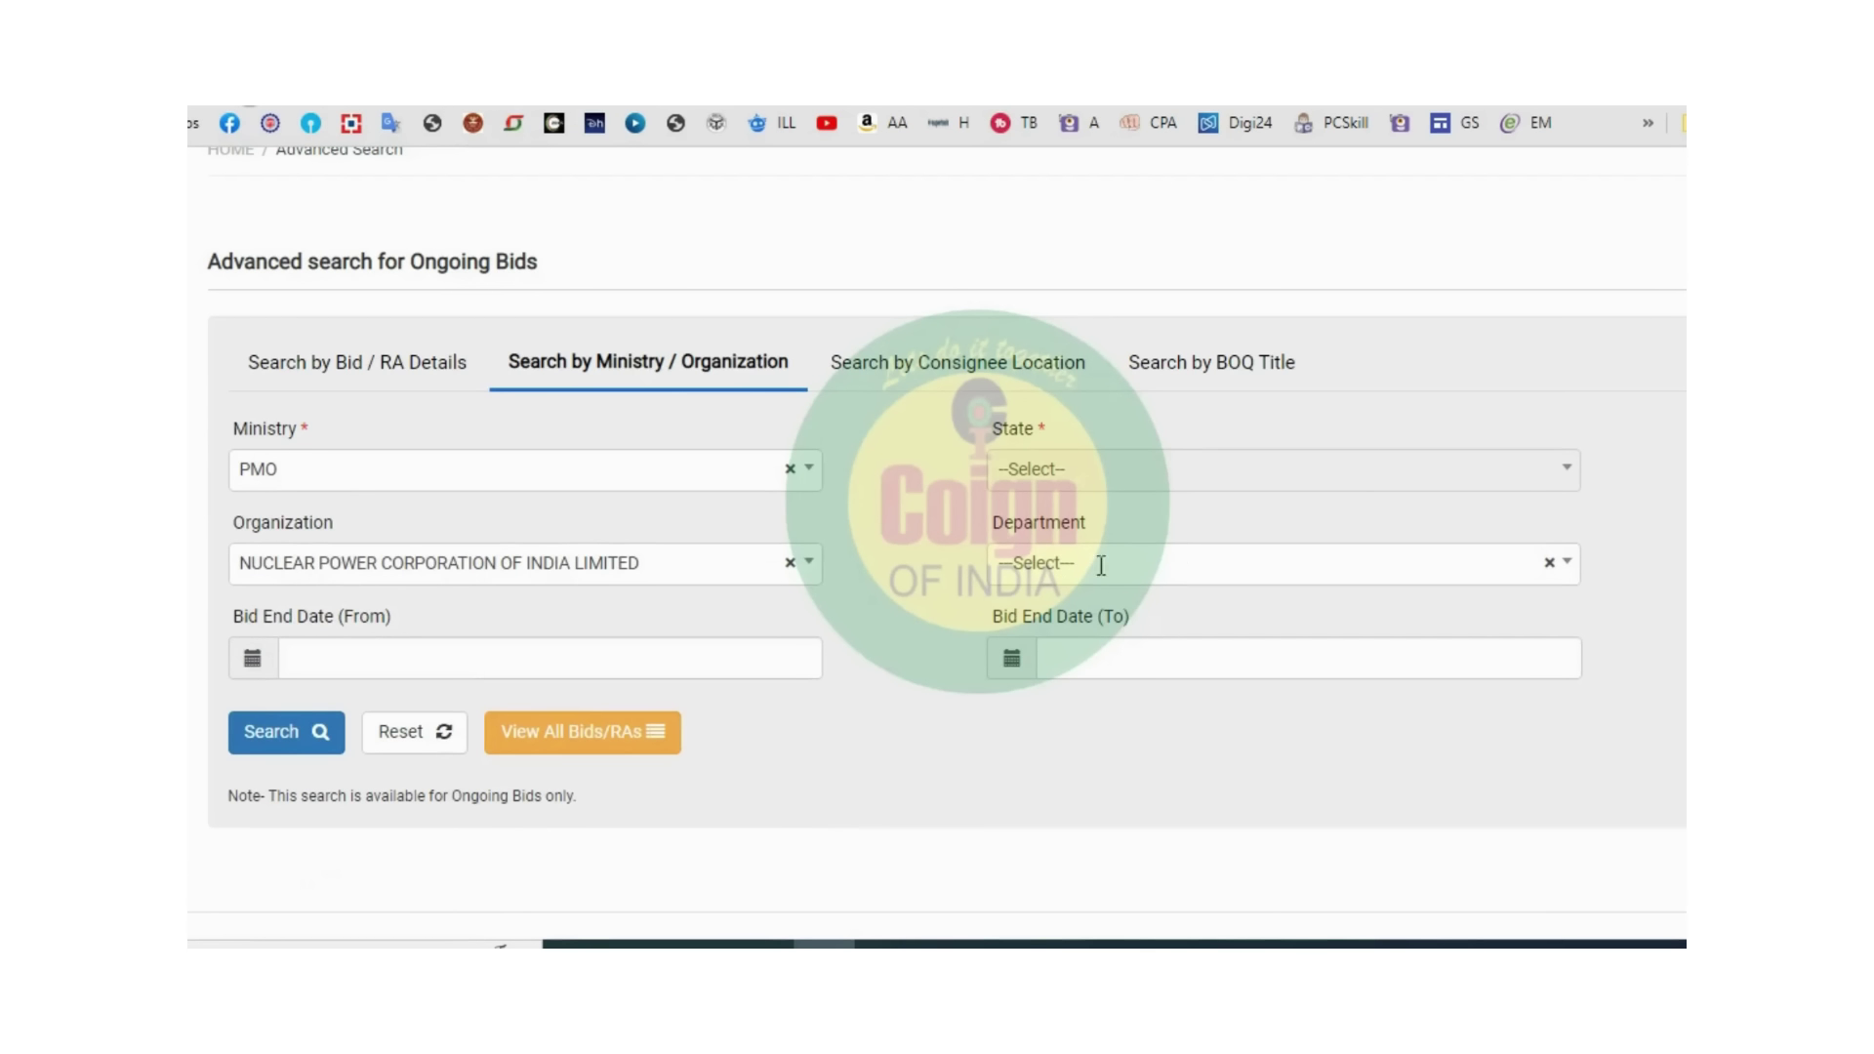
# - Choose Department of Atomic Energy and run the search, returning 784 ongoing bids
pyautogui.click(1168, 583)
pyautogui.click(1080, 683)
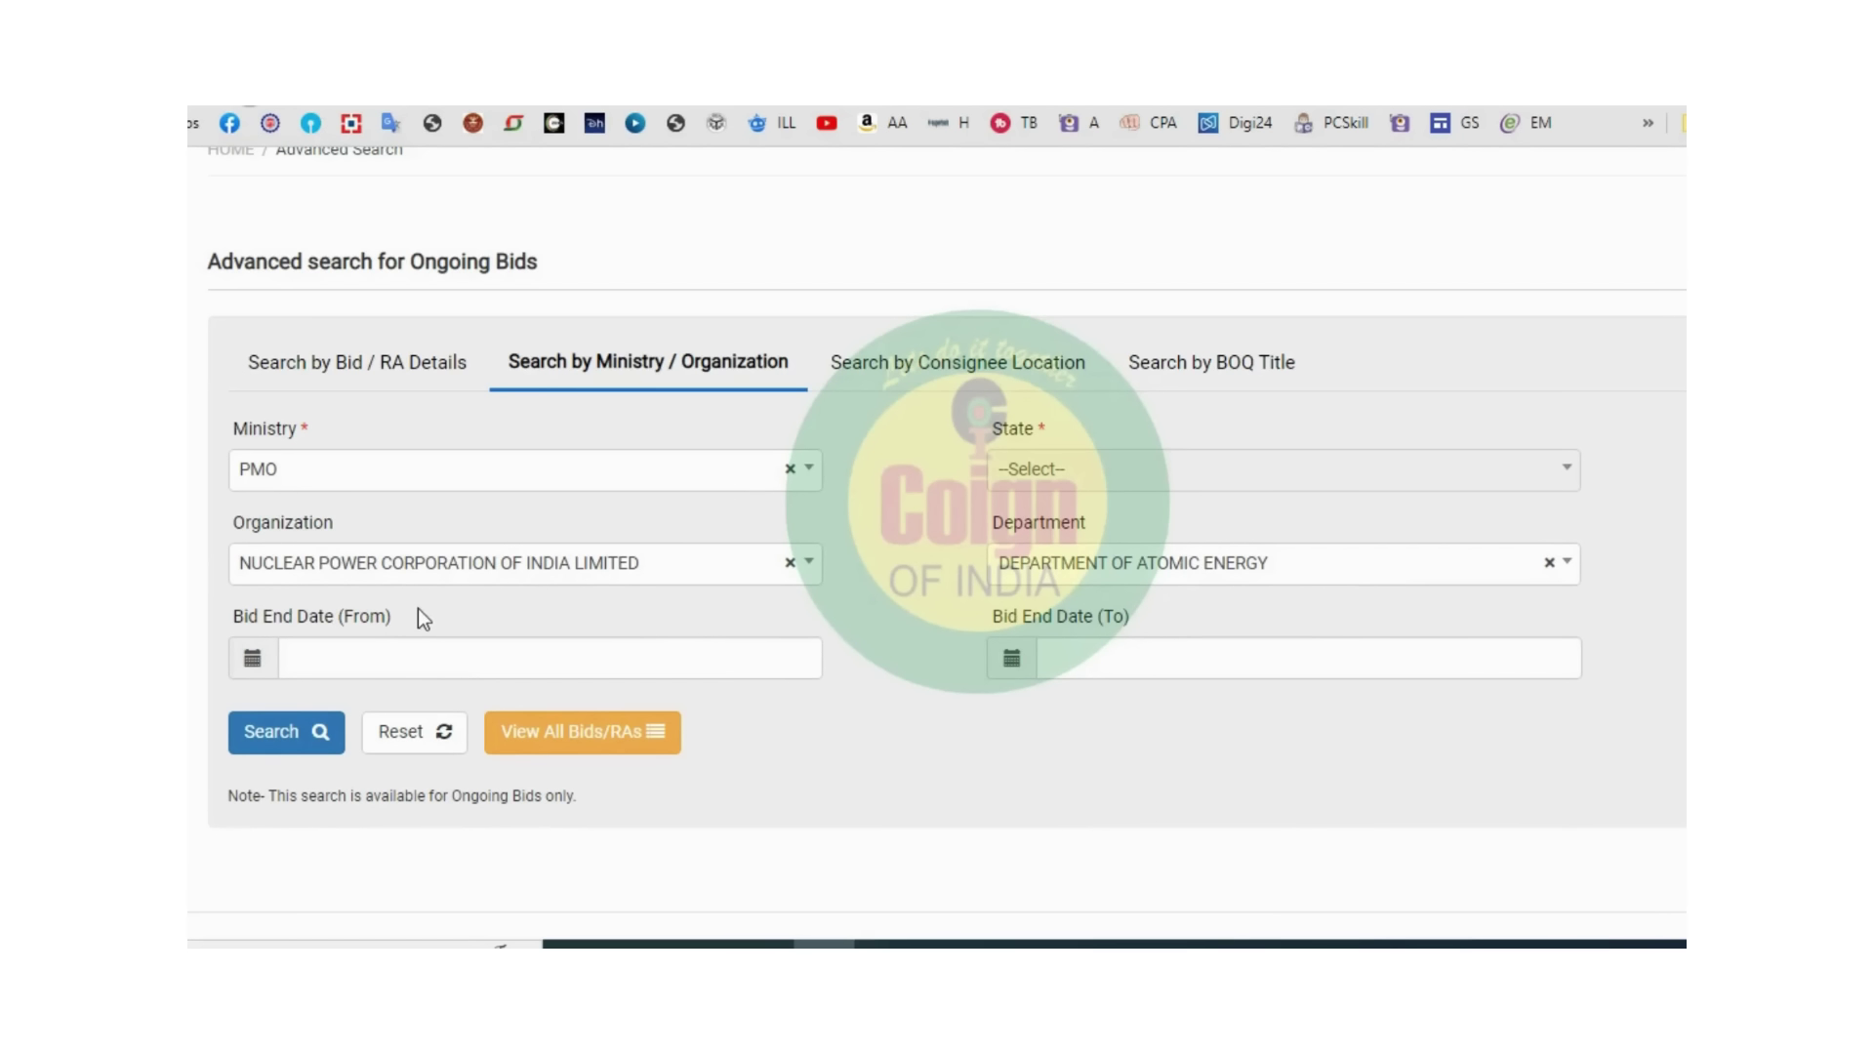
pyautogui.click(260, 731)
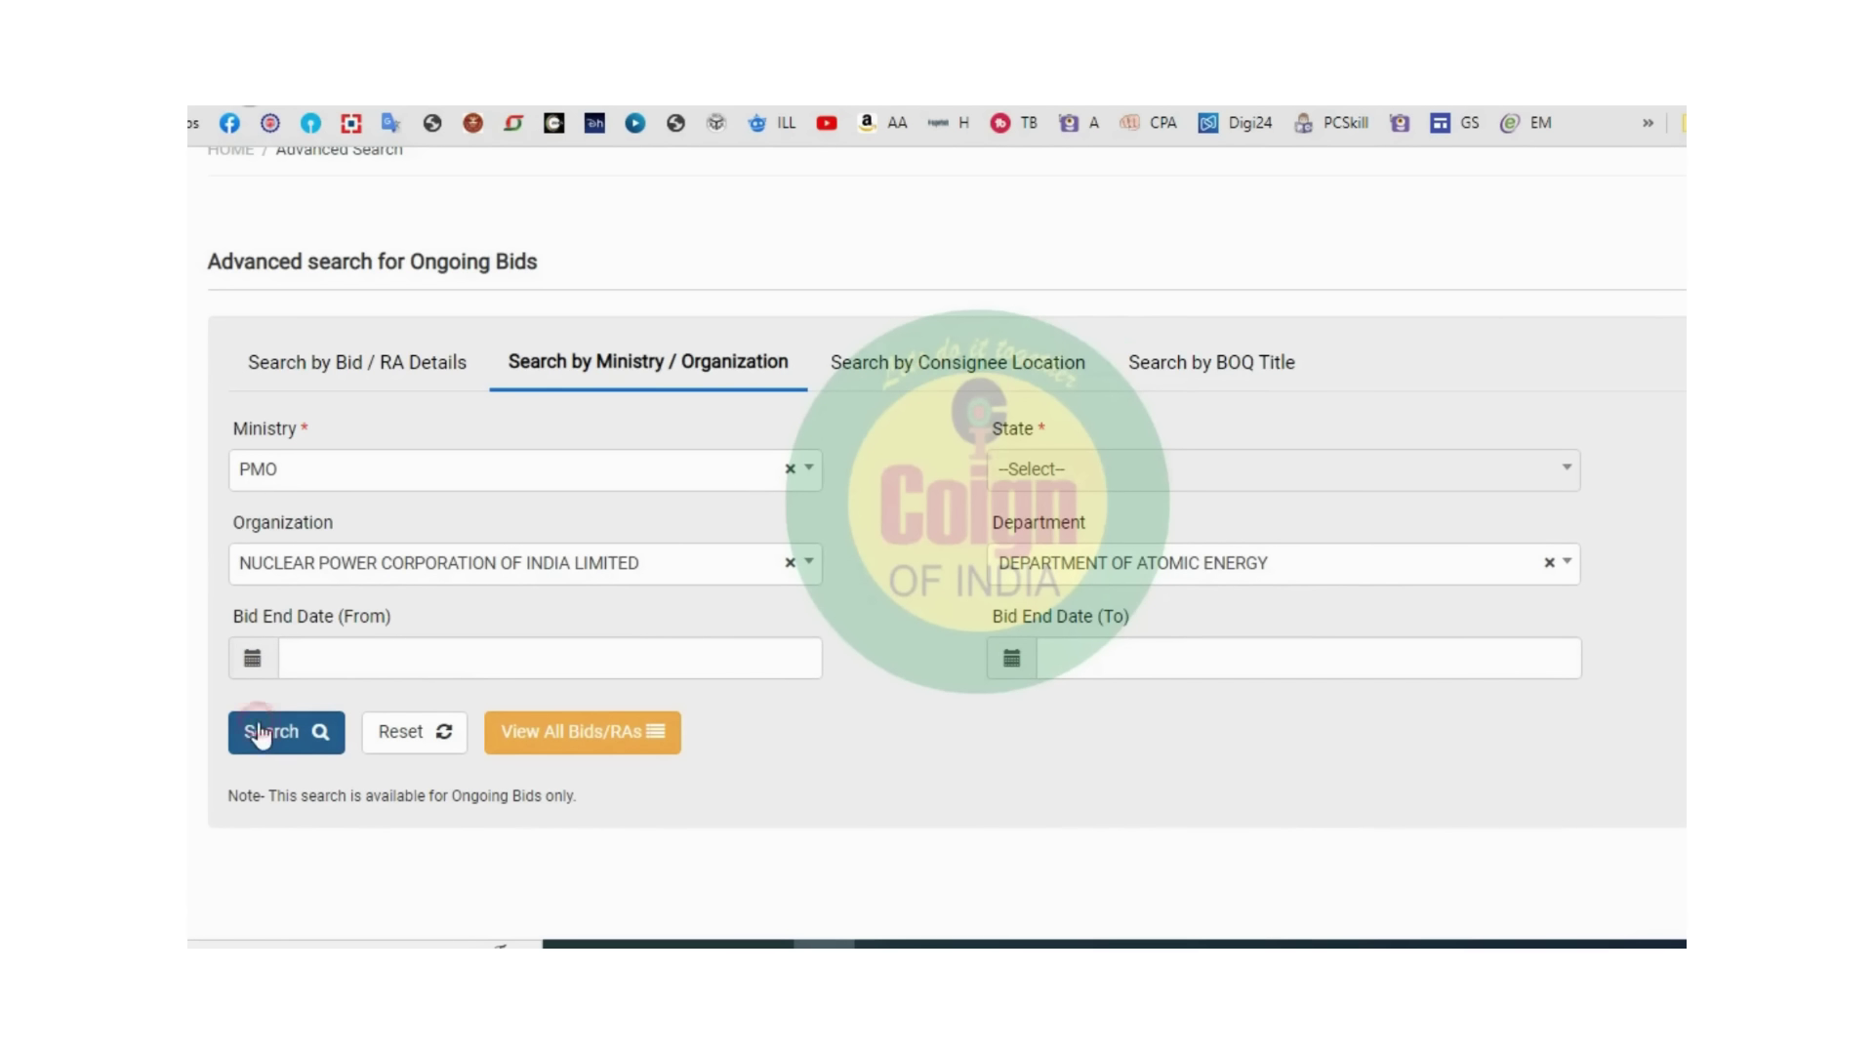
pyautogui.scroll(-5, 853, 543)
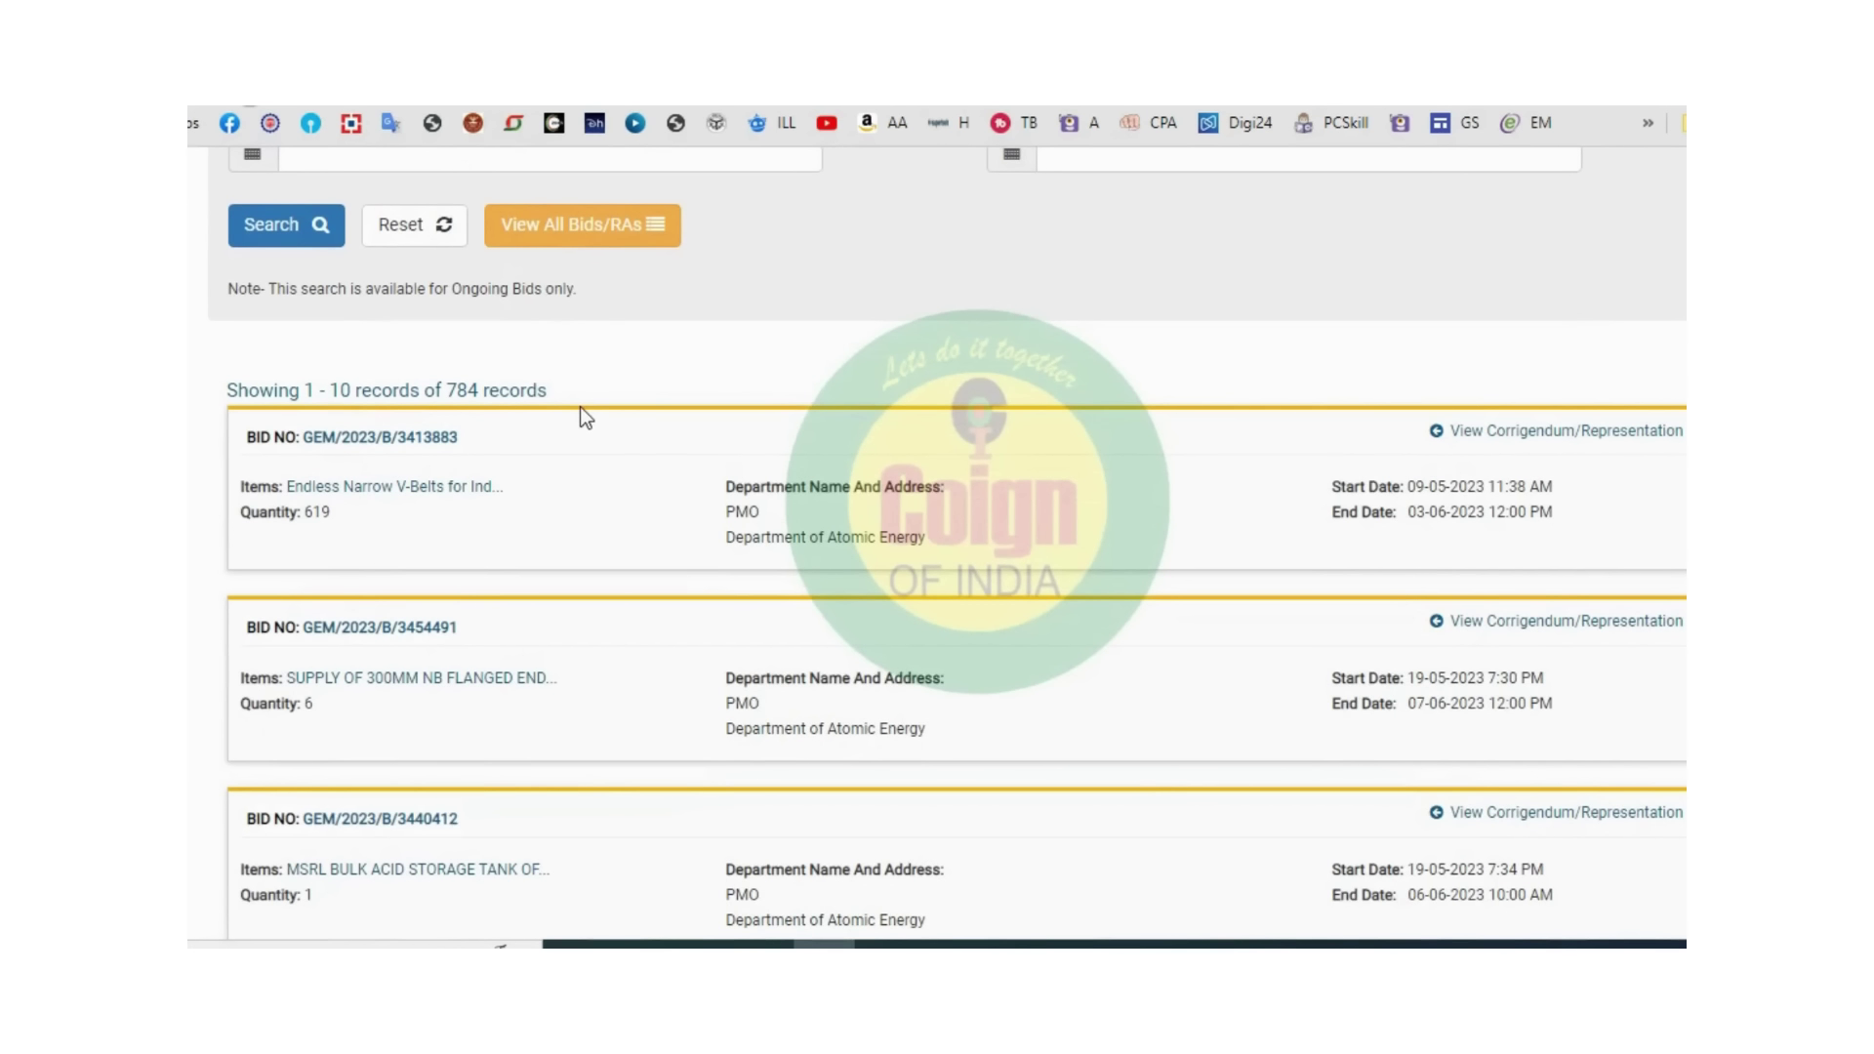
pyautogui.scroll(-1, 542, 539)
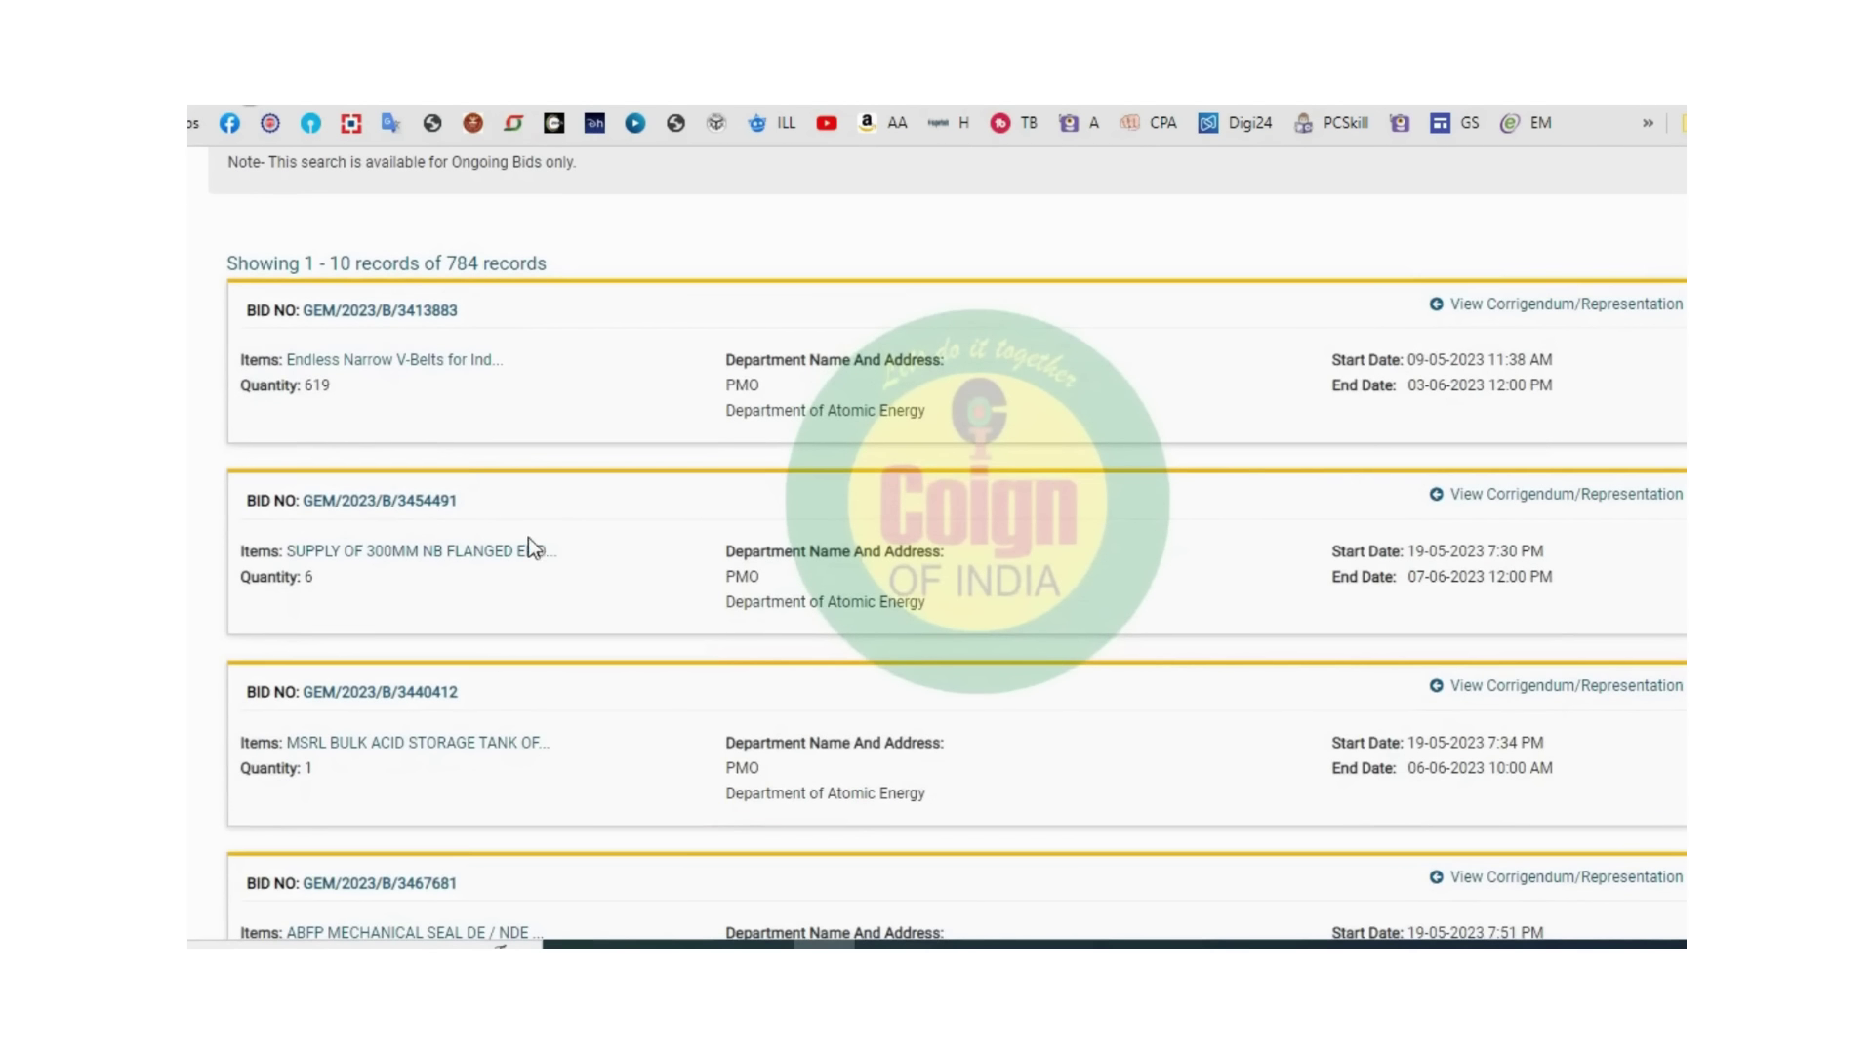
# - Scroll through the BOQ-category bids on the older Bid List page
pyautogui.scroll(-1, 430, 503)
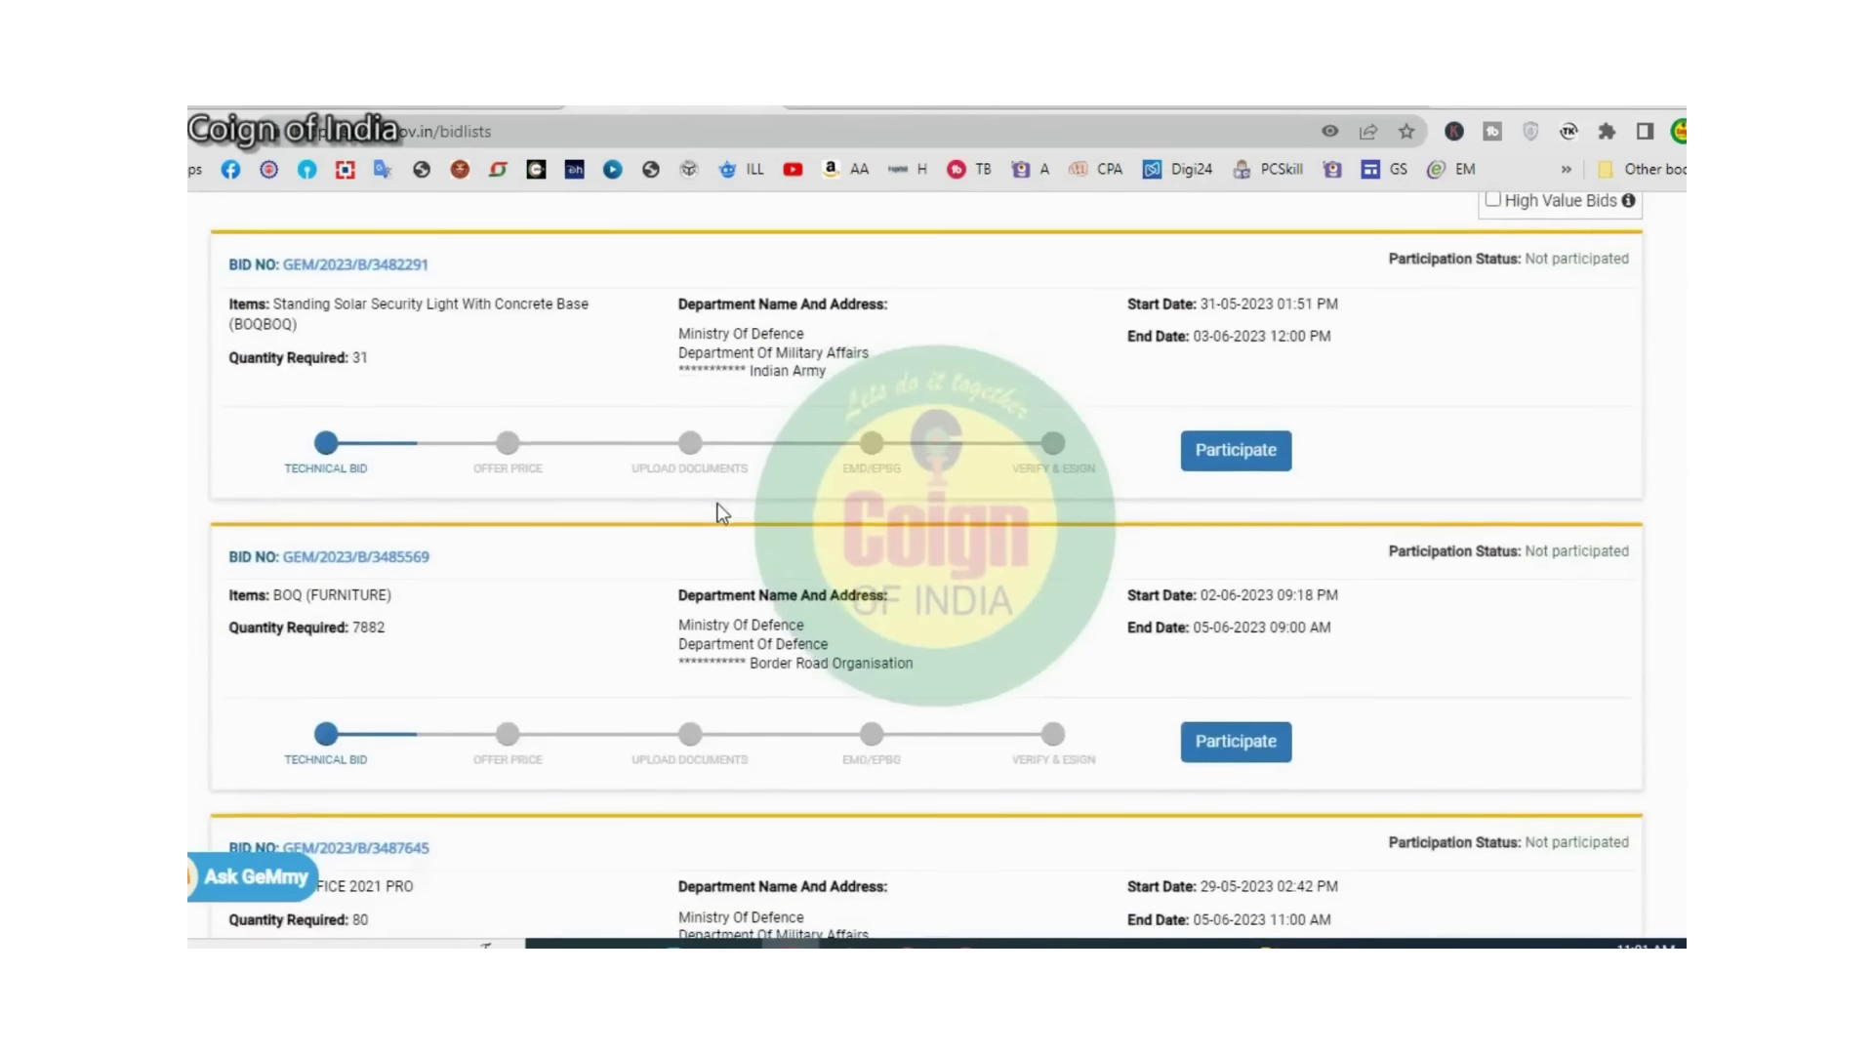
pyautogui.scroll(-4, 752, 508)
pyautogui.scroll(-3, 771, 503)
pyautogui.scroll(15, 808, 503)
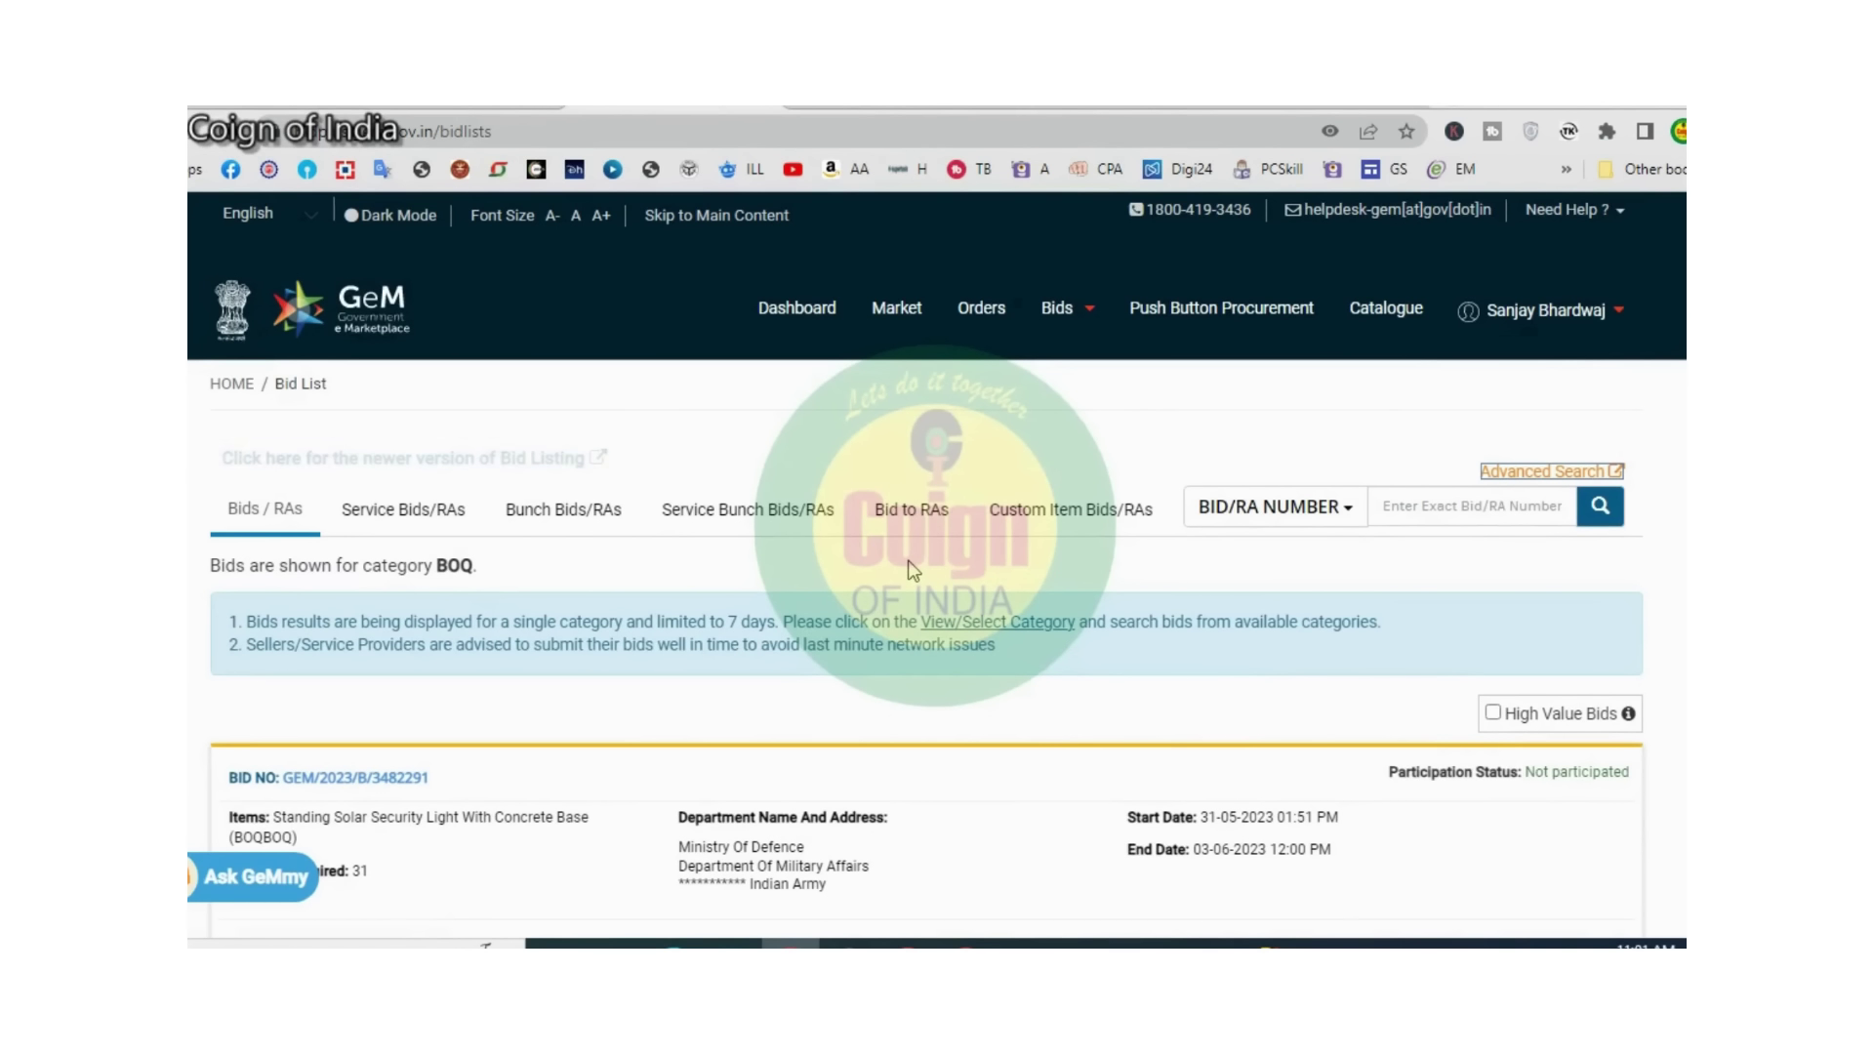
pyautogui.scroll(-6, 908, 560)
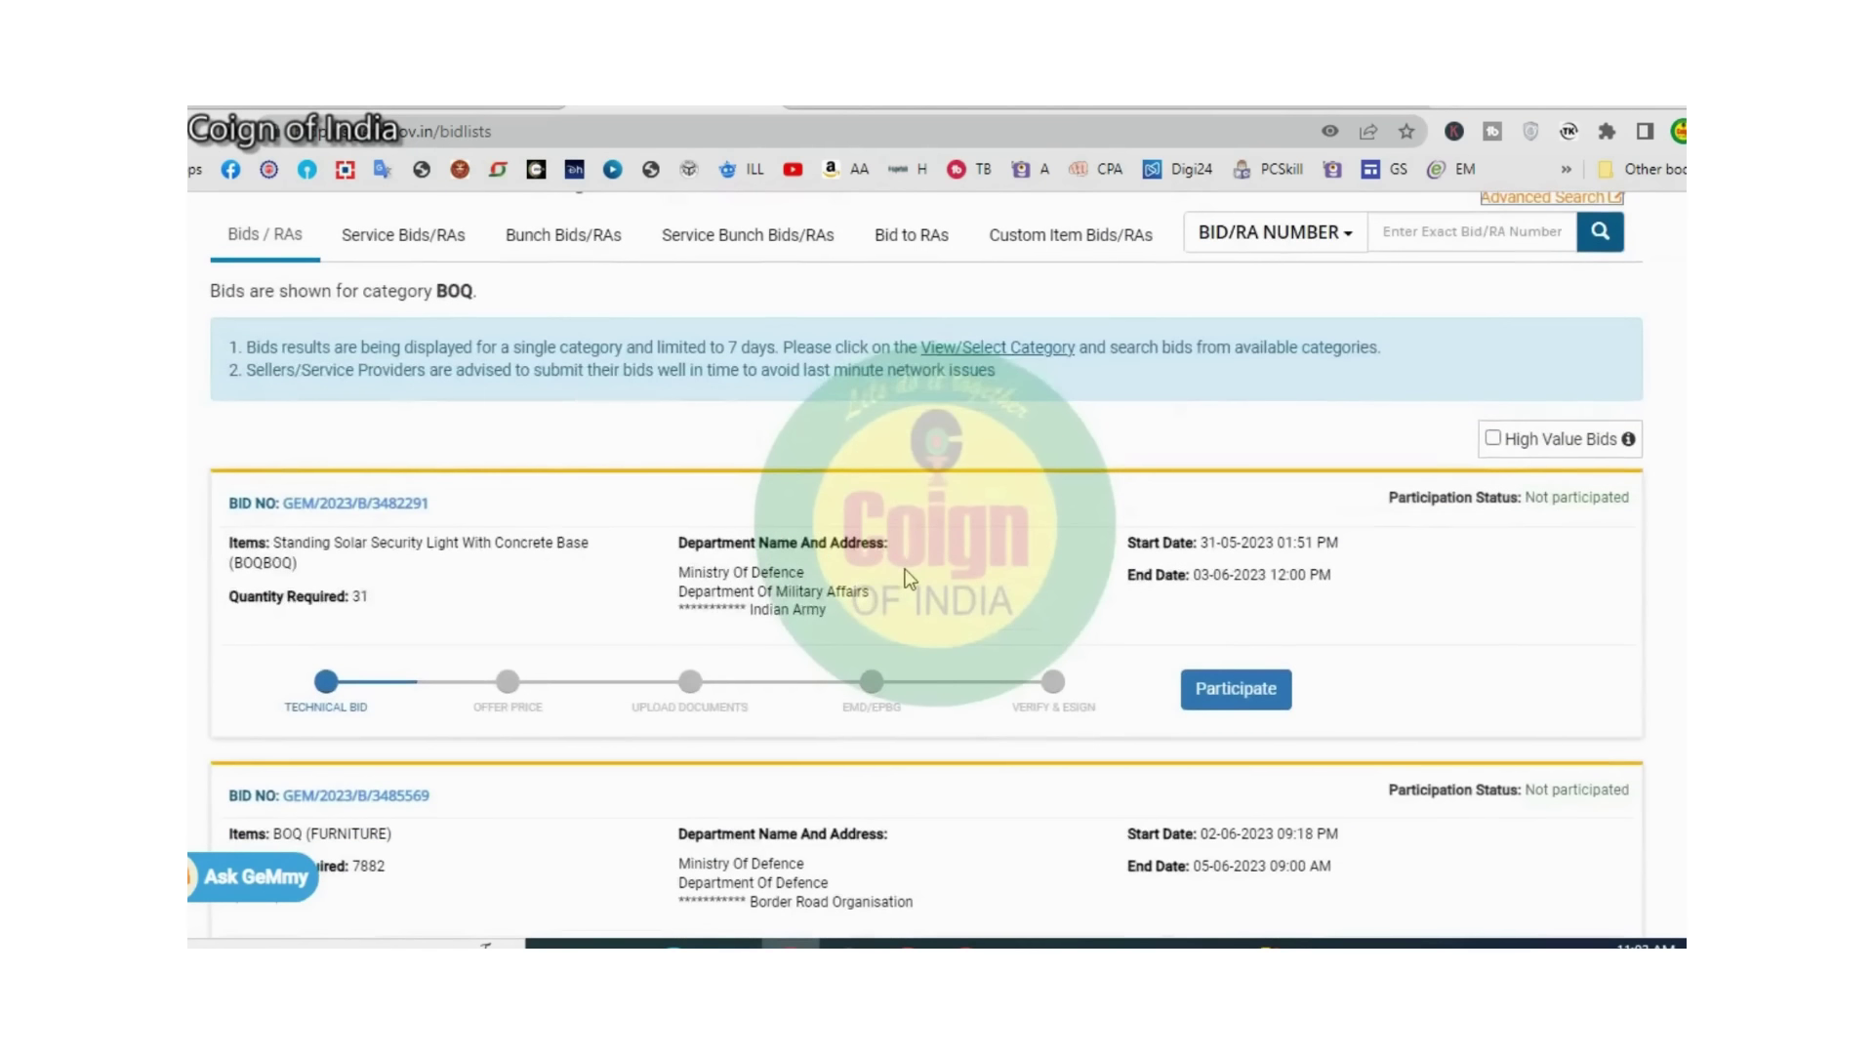
pyautogui.scroll(-3, 906, 575)
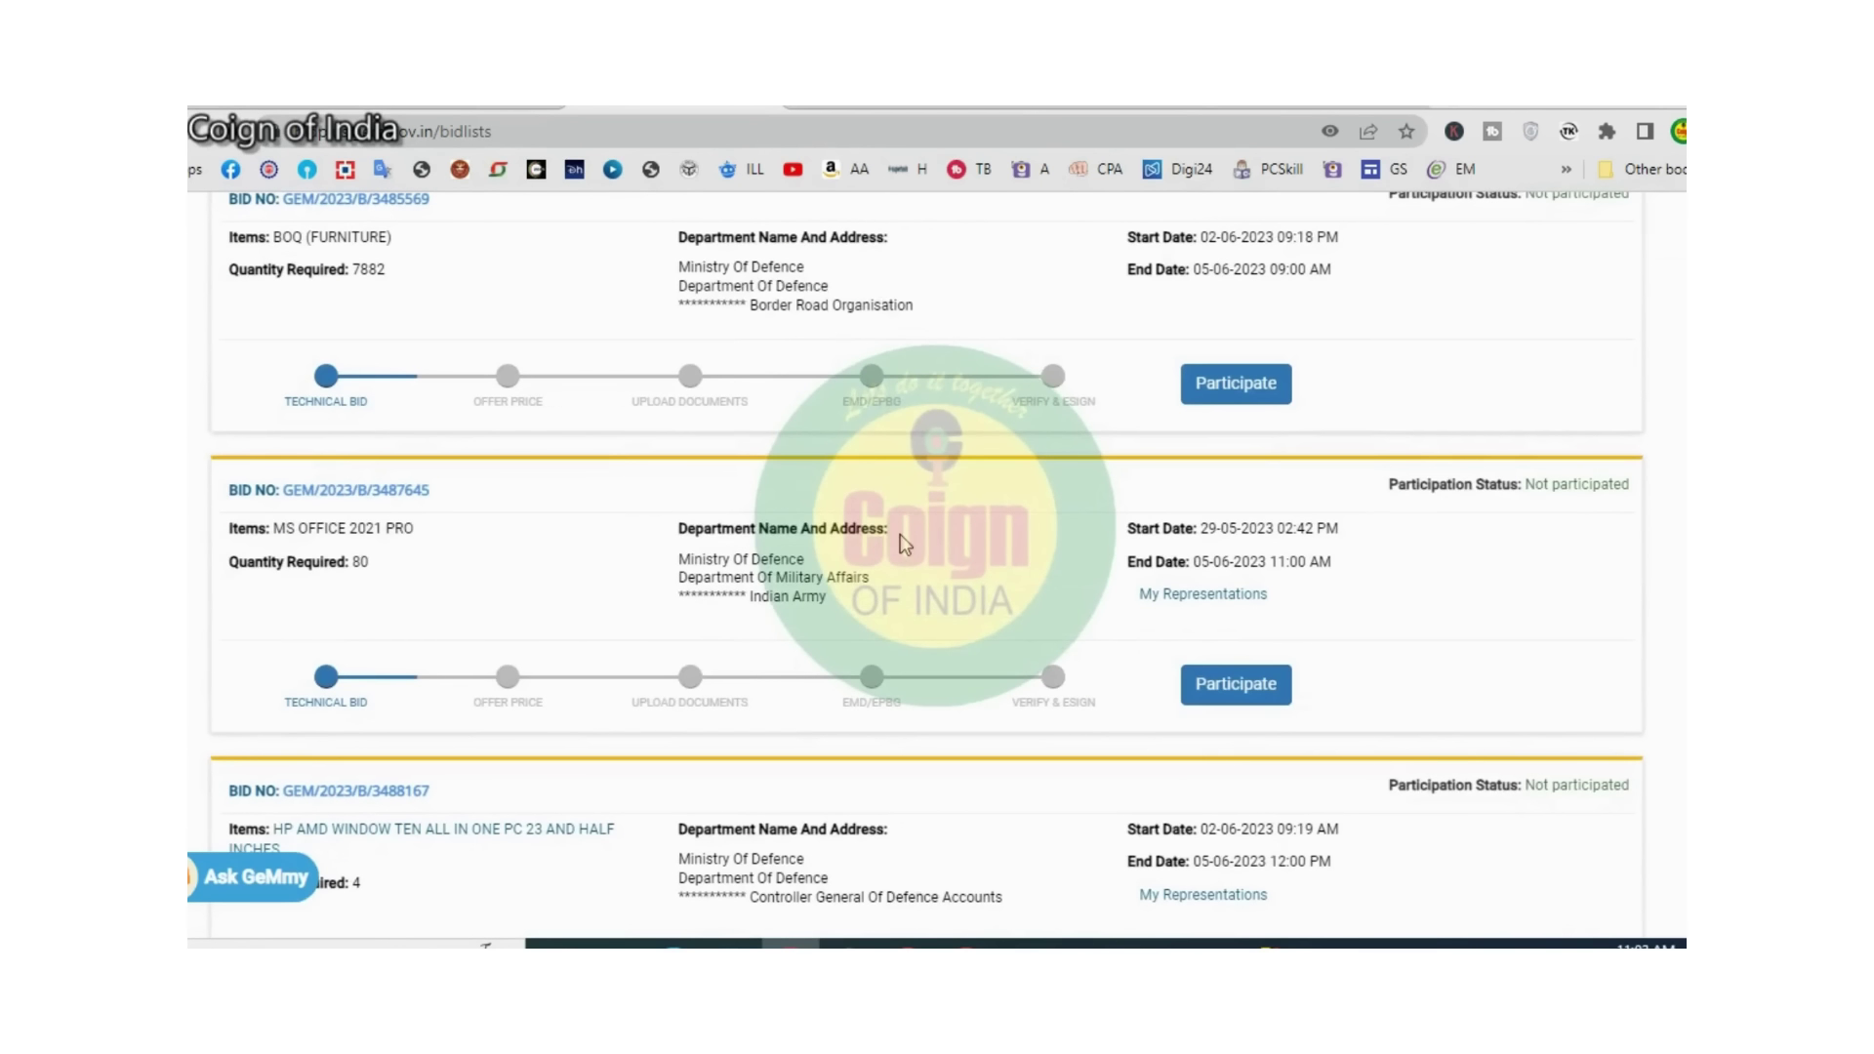
pyautogui.scroll(5, 908, 546)
pyautogui.scroll(4, 908, 546)
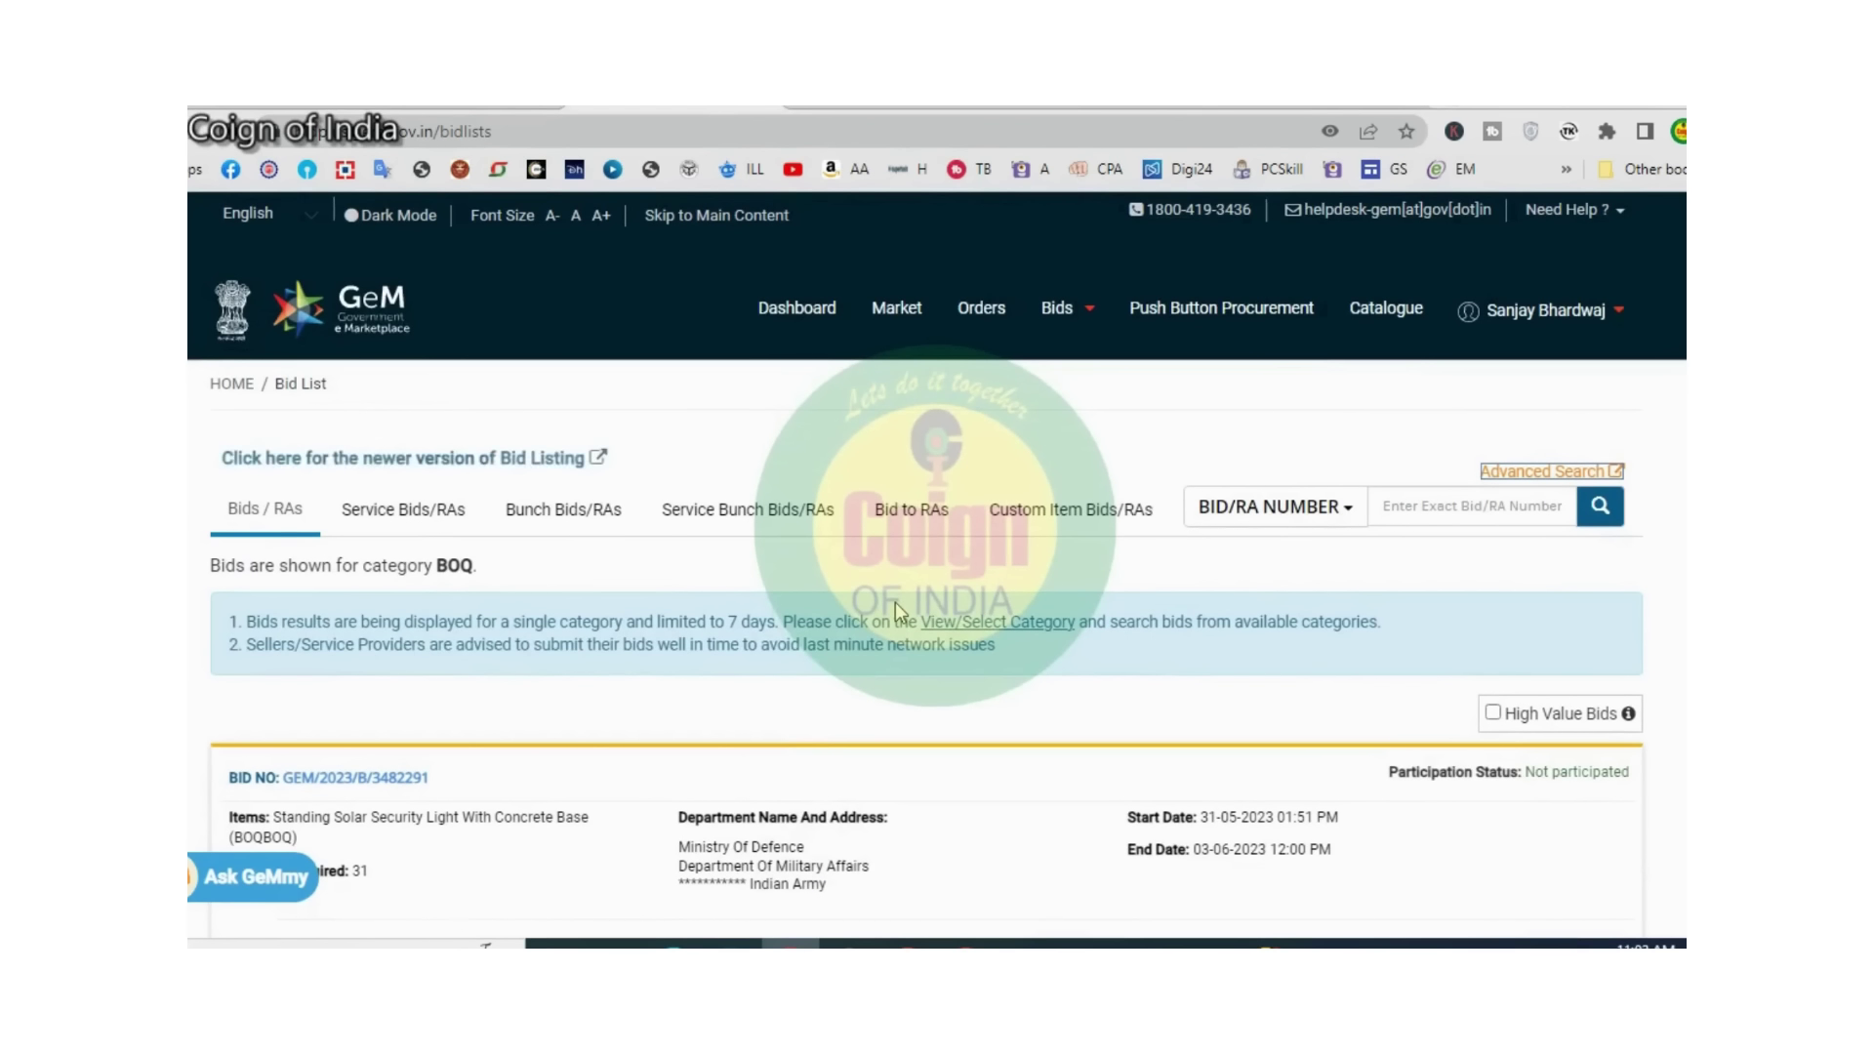